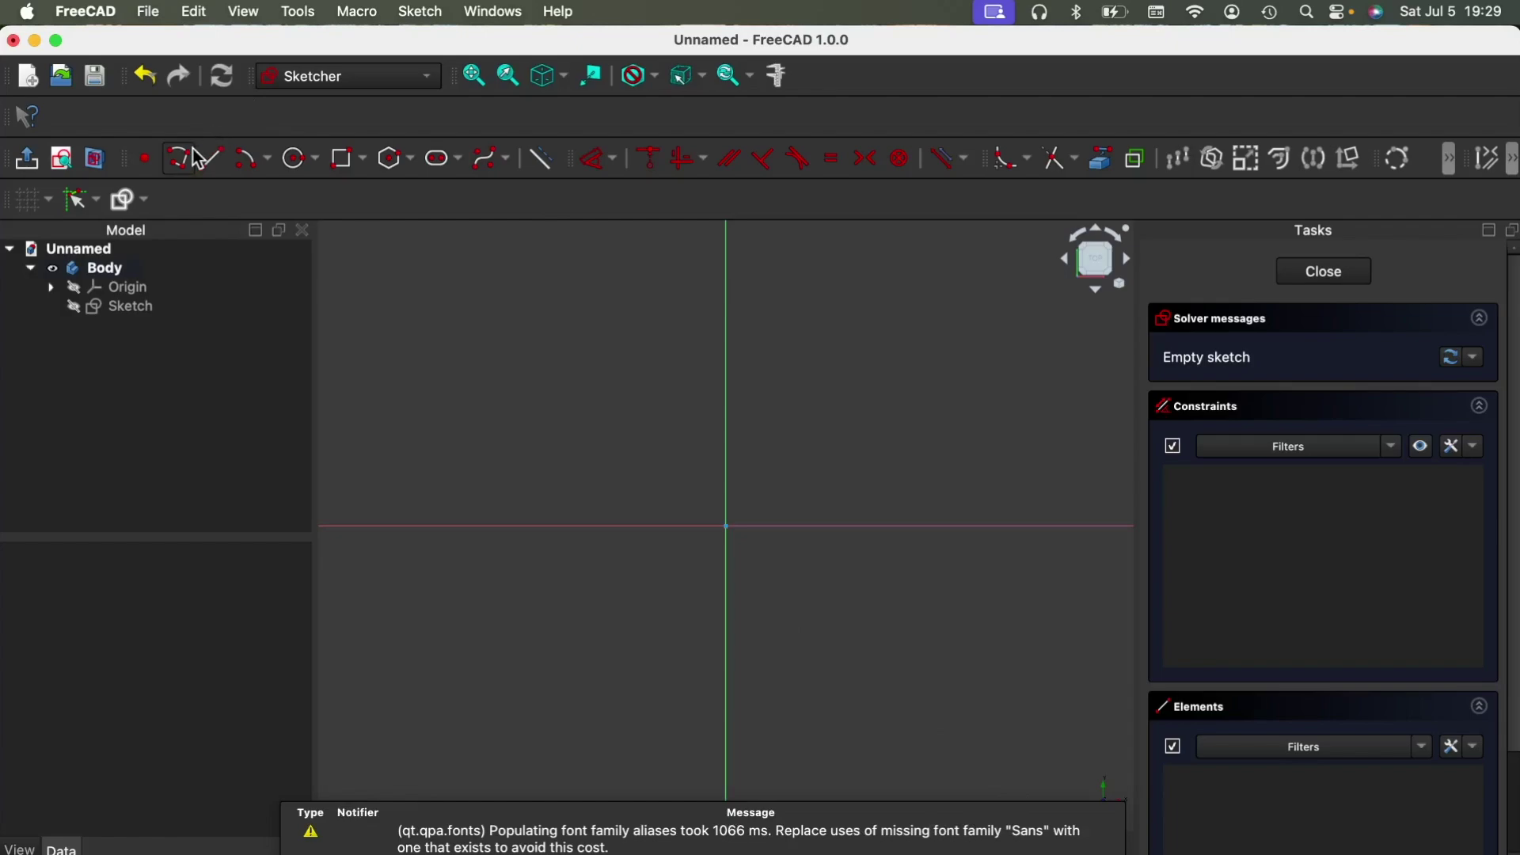
# Draw a closed five-line polyline profile from the origin, with a base about 15.5 mm, stem about 27 mm and top edge about 38 mm long.
pyautogui.click(181, 164)
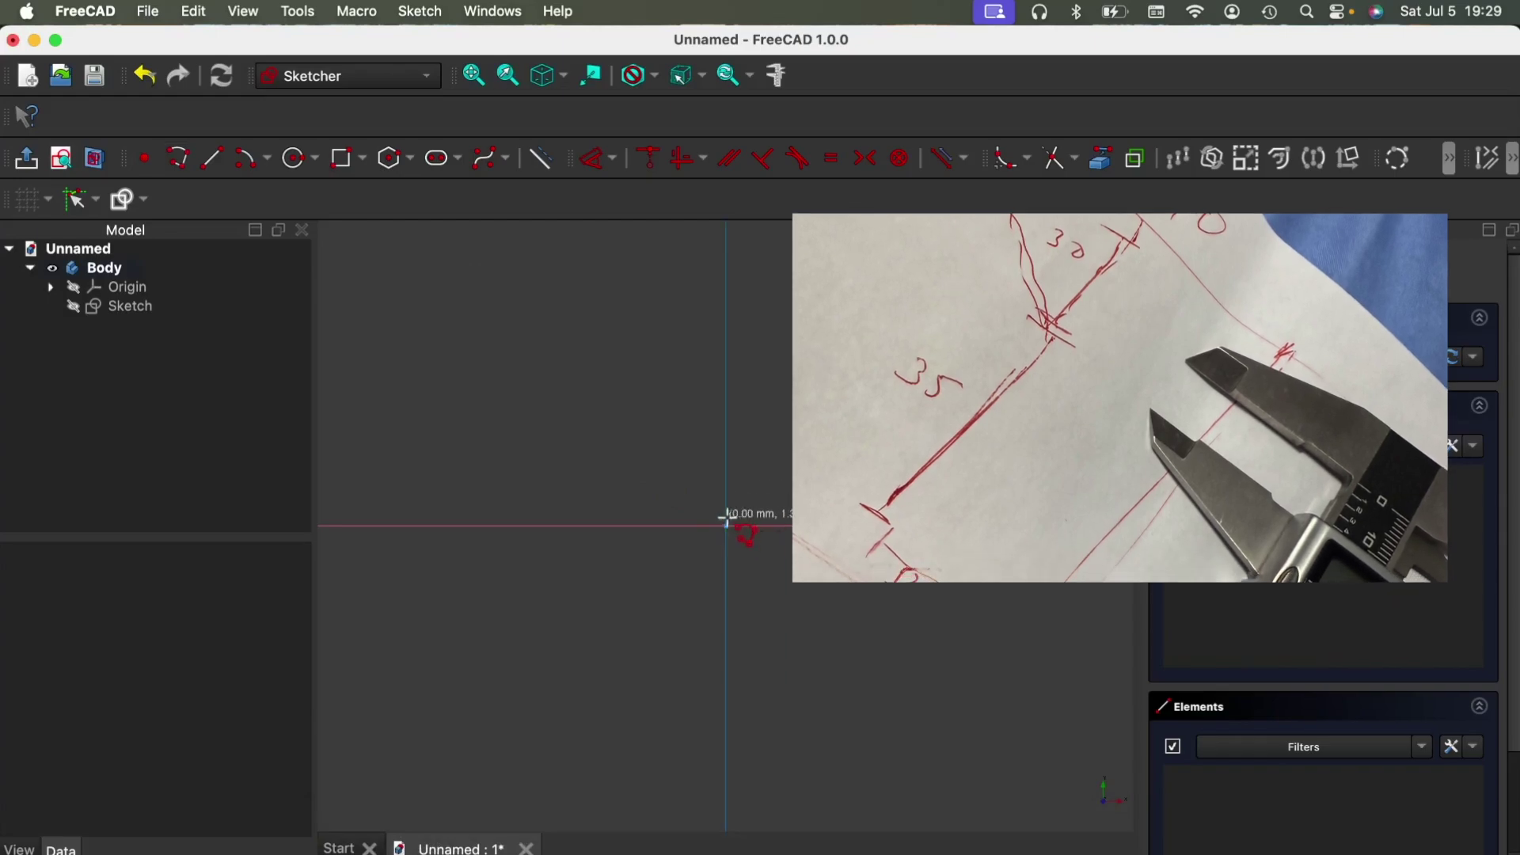
pyautogui.click(726, 525)
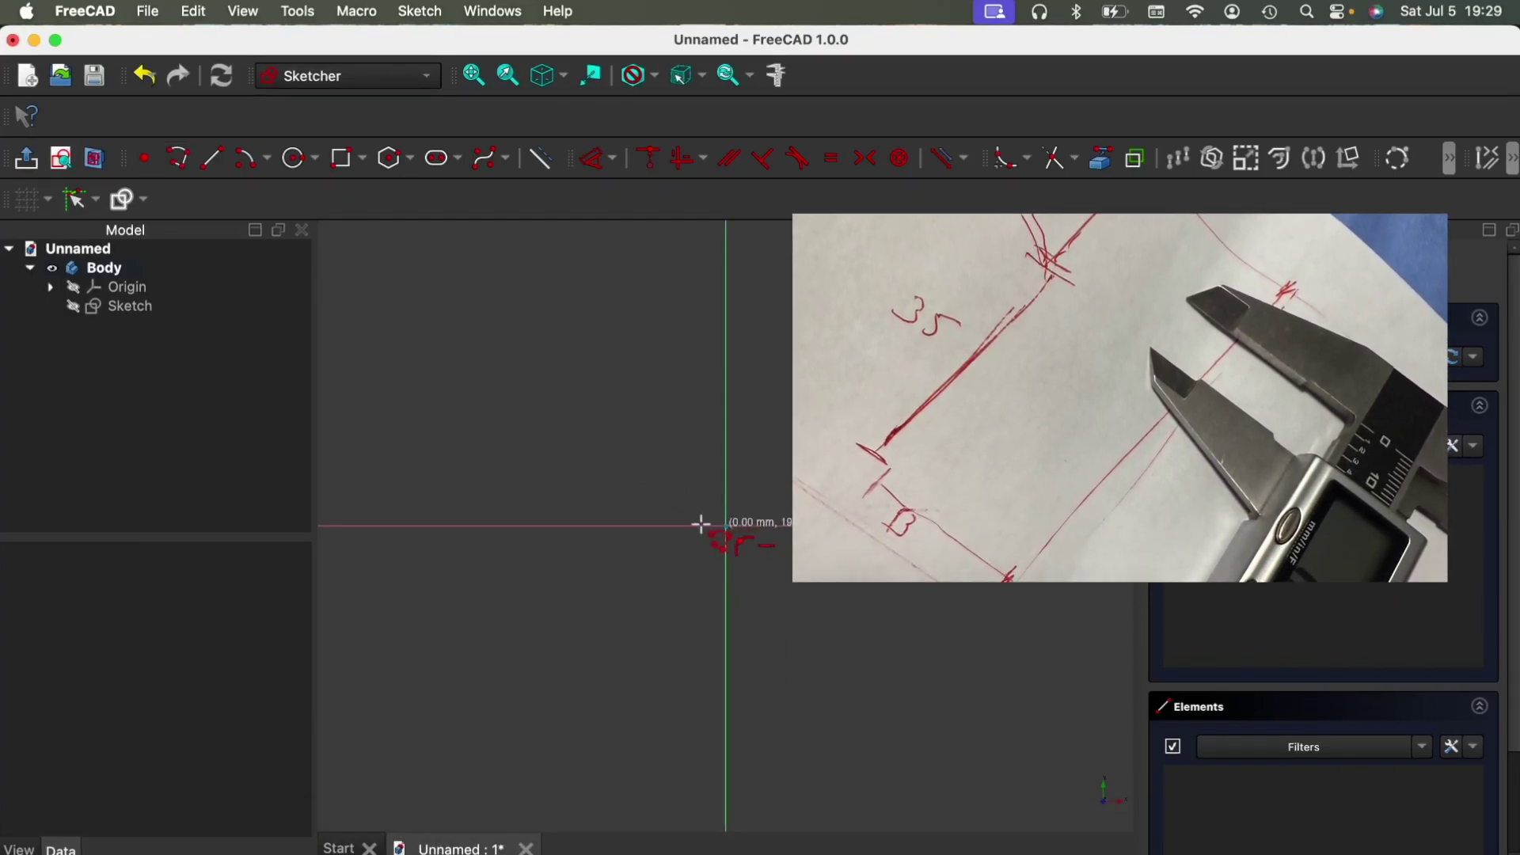
pyautogui.click(631, 524)
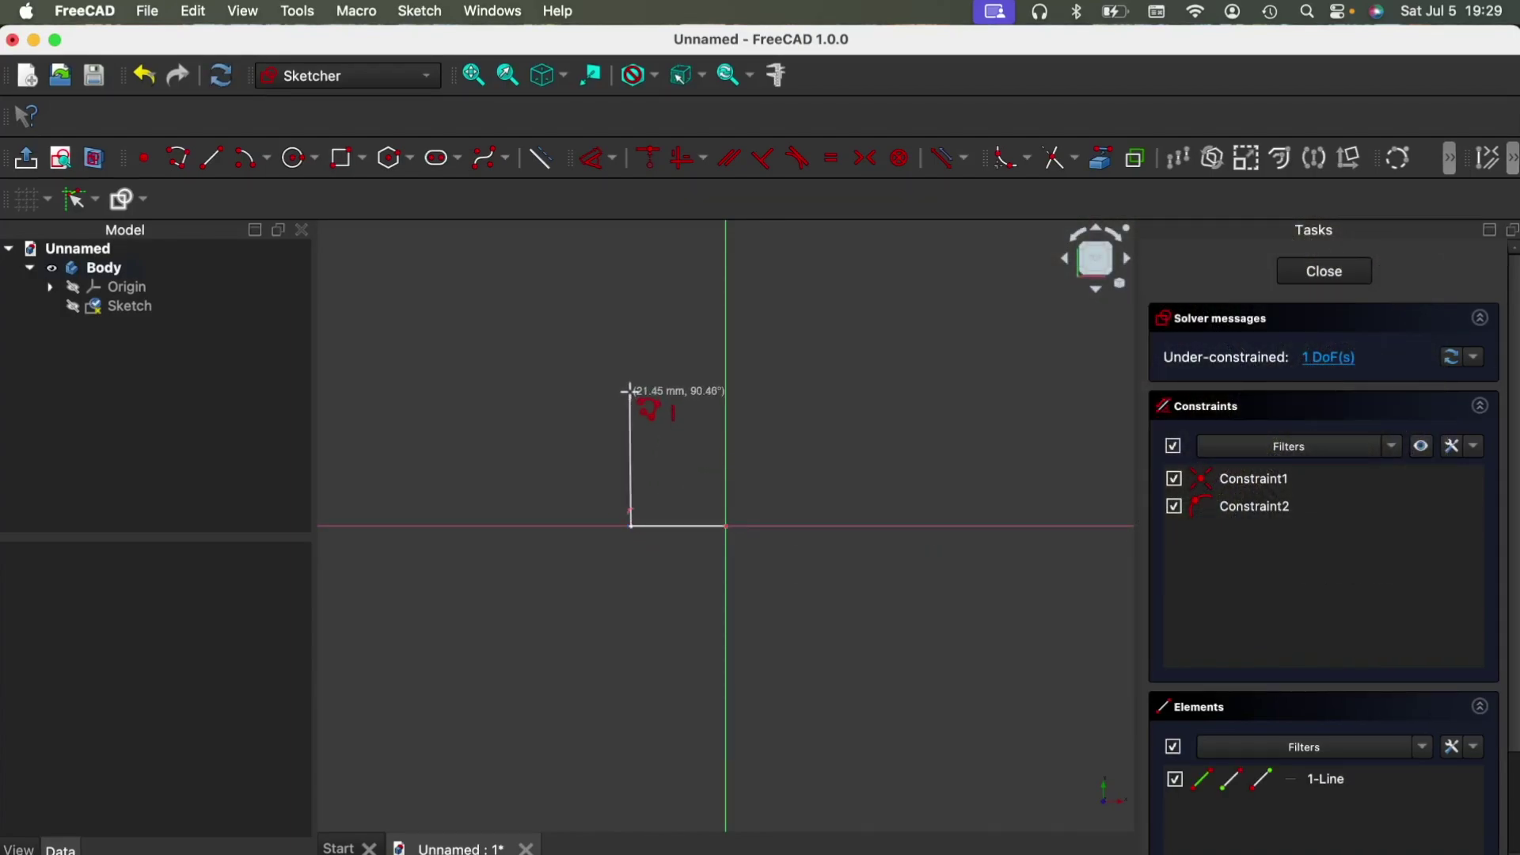
pyautogui.click(631, 361)
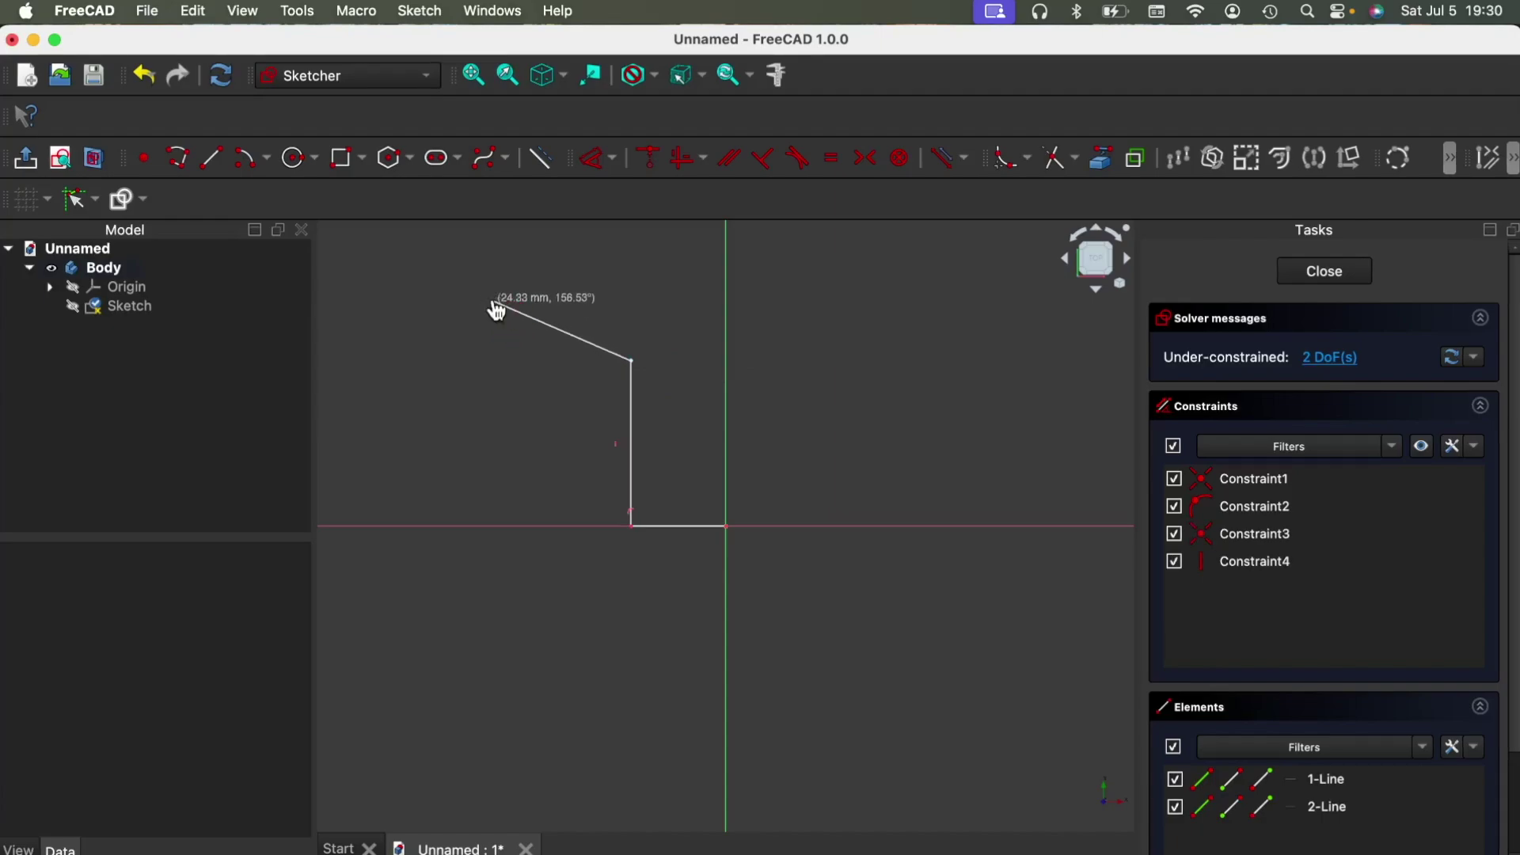
pyautogui.click(494, 301)
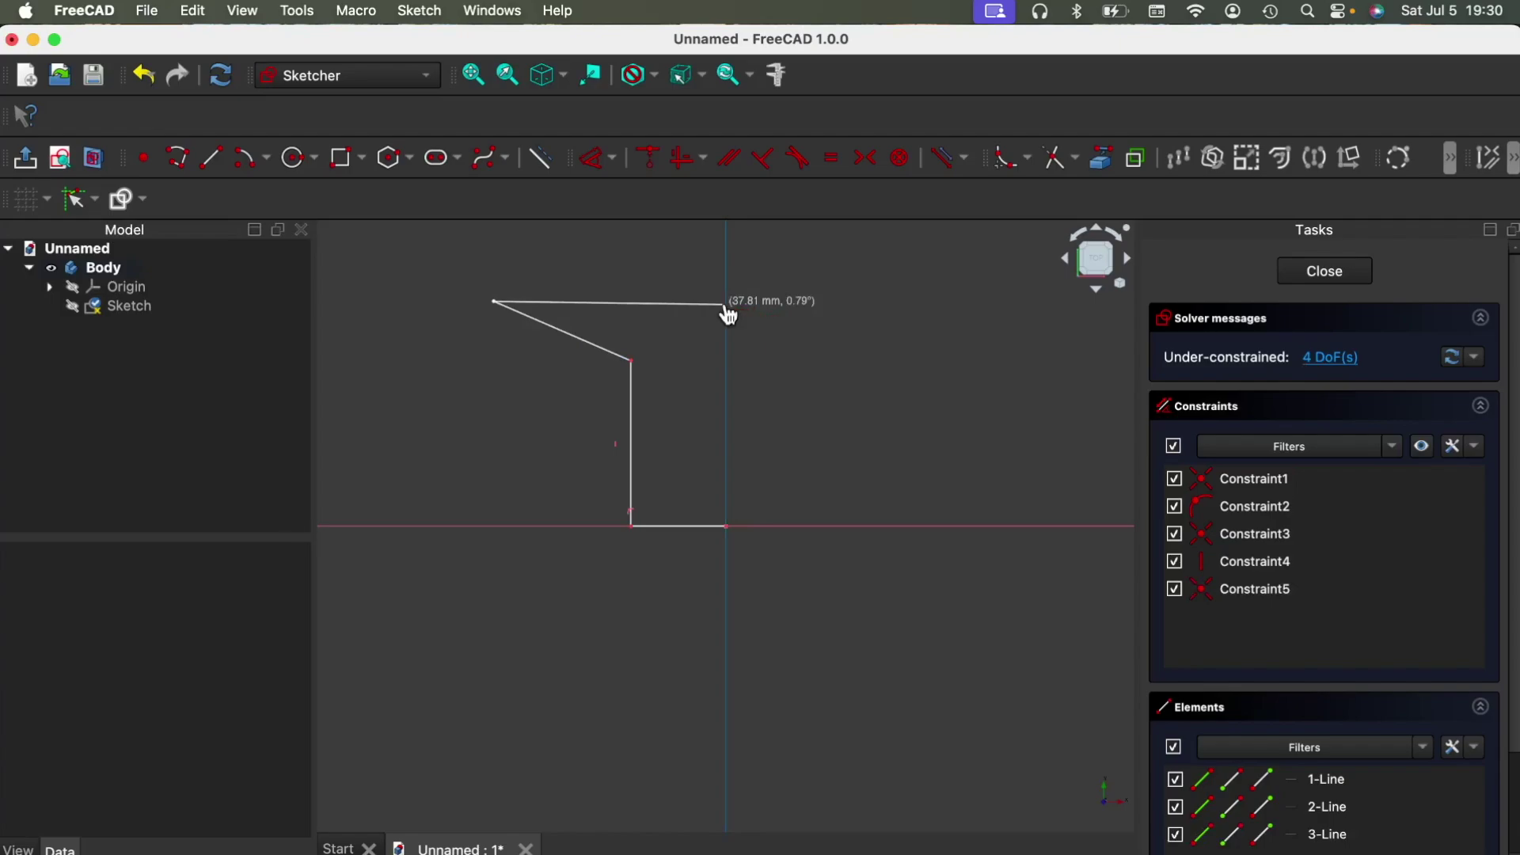
pyautogui.click(726, 304)
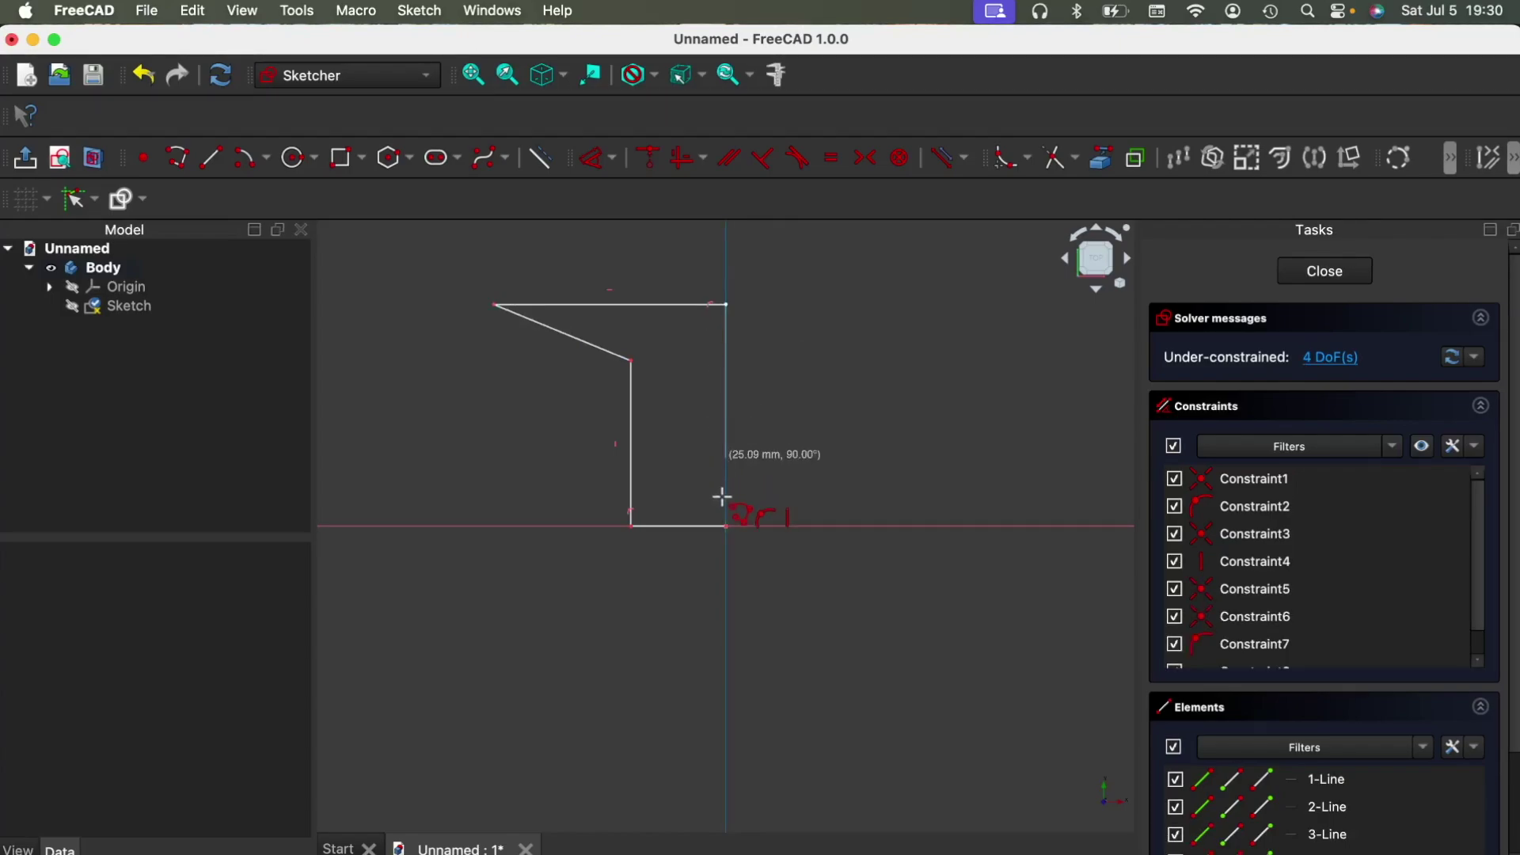
pyautogui.click(726, 526)
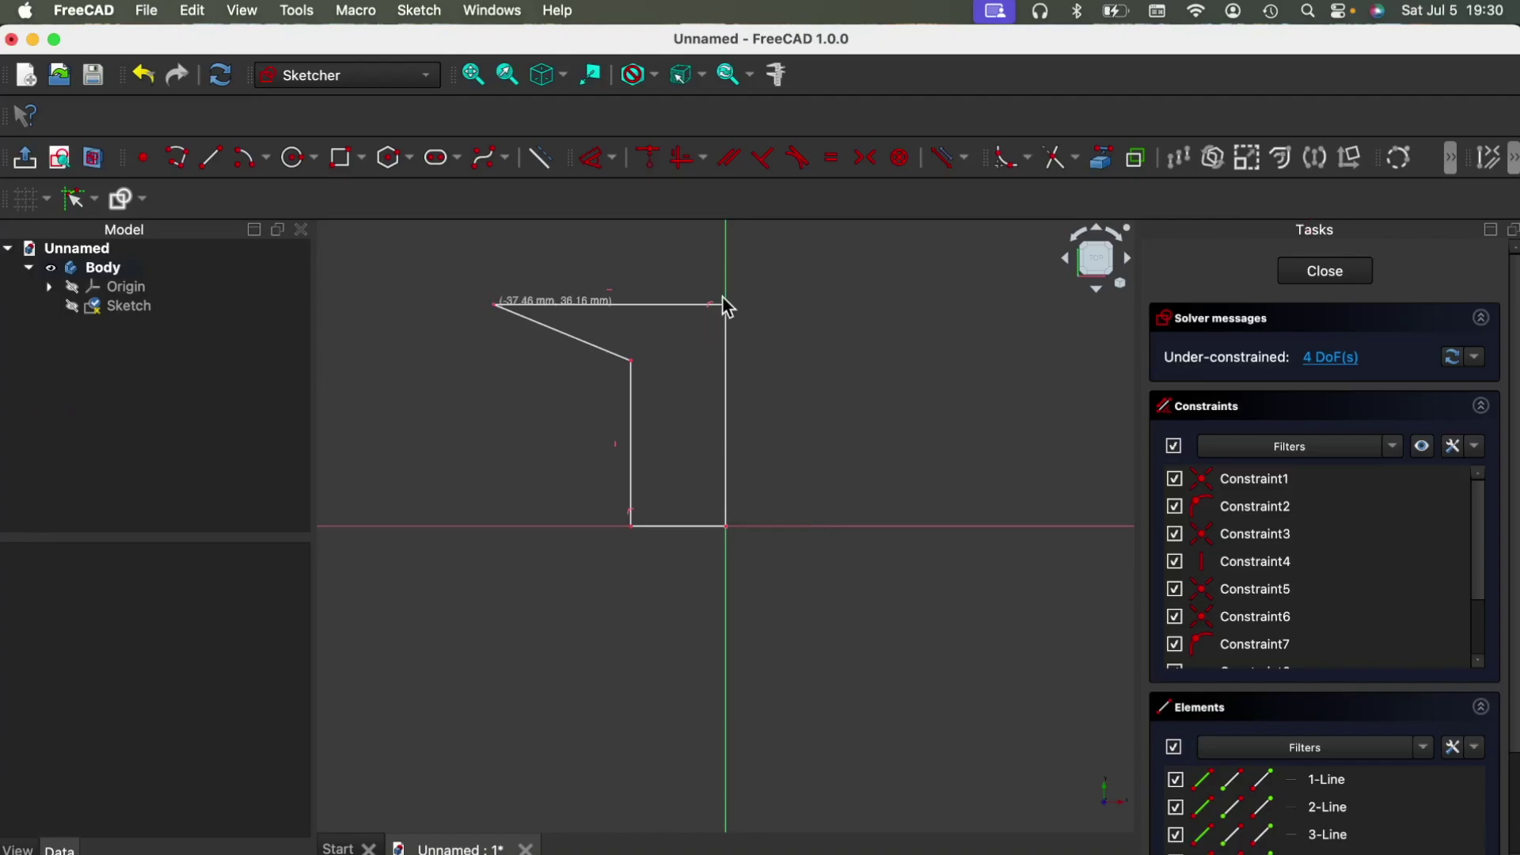
pyautogui.click(833, 301)
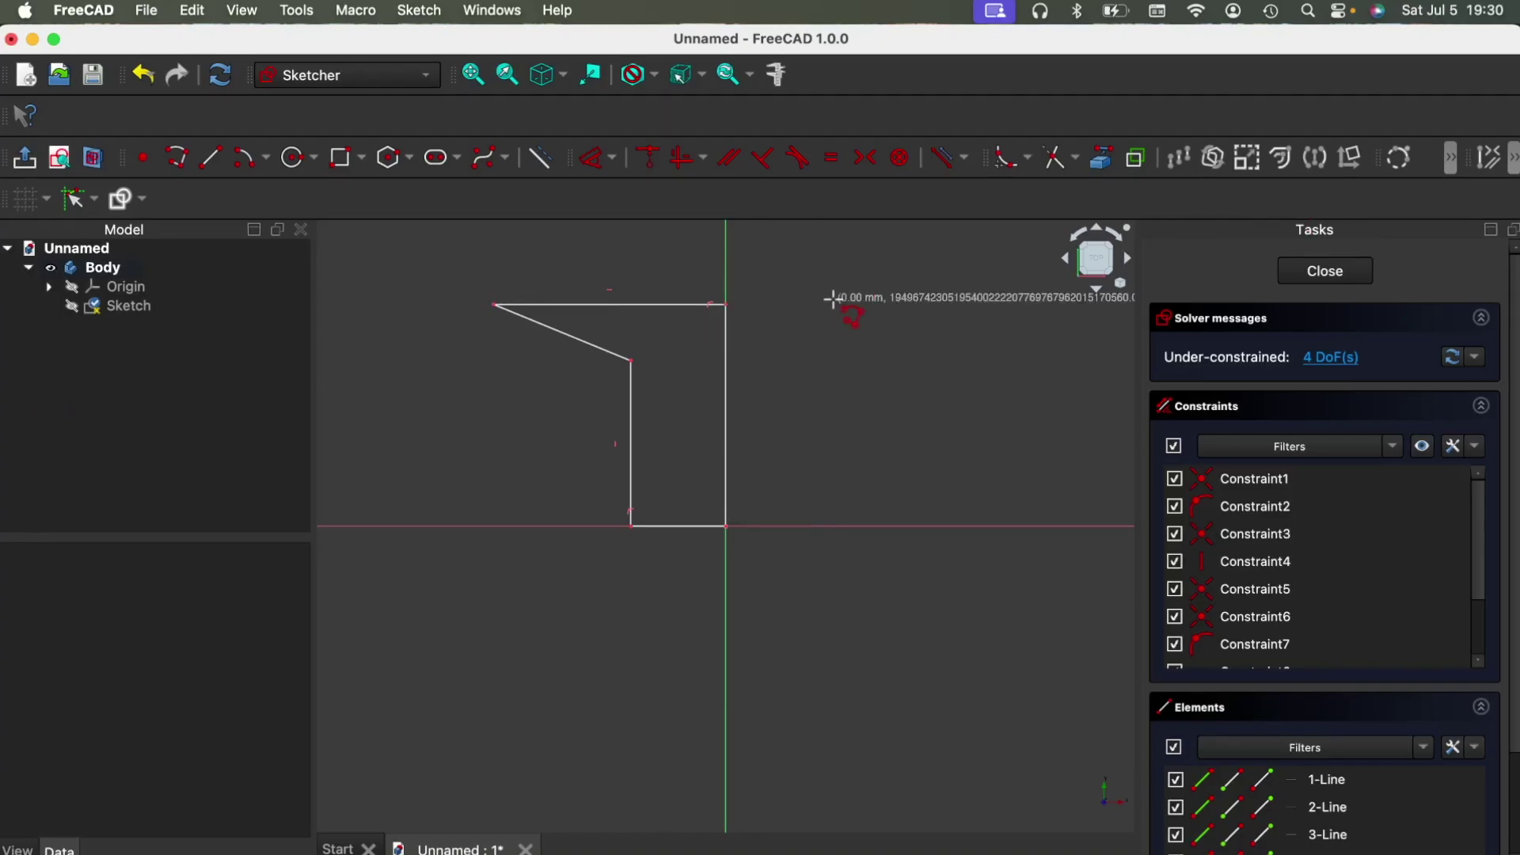
pyautogui.press('Escape')
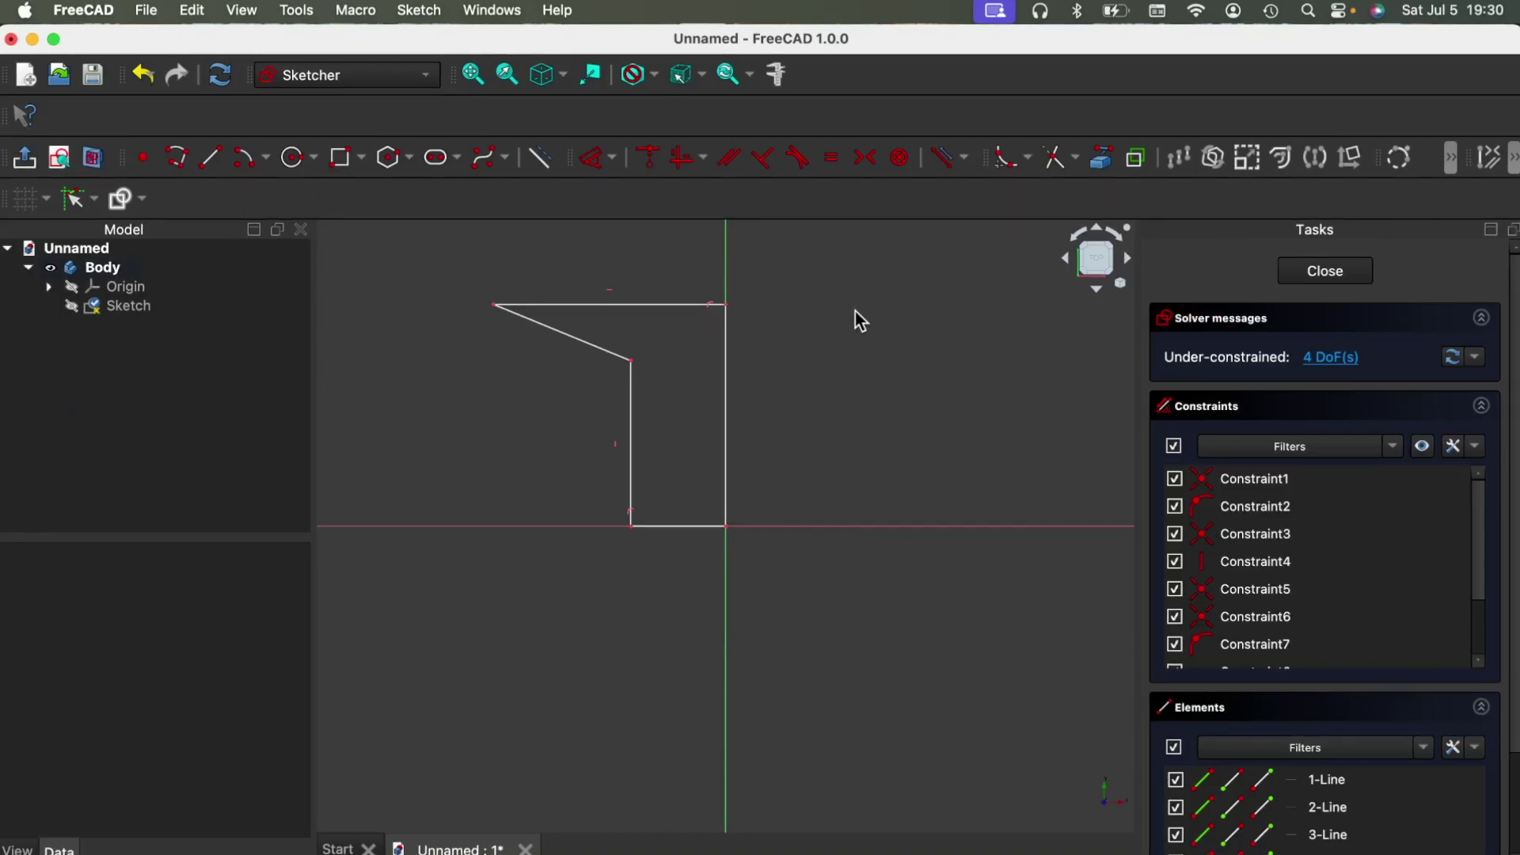
# Constrain the horizontal length of the profile's bottom line to 13 mm.
pyautogui.click(661, 526)
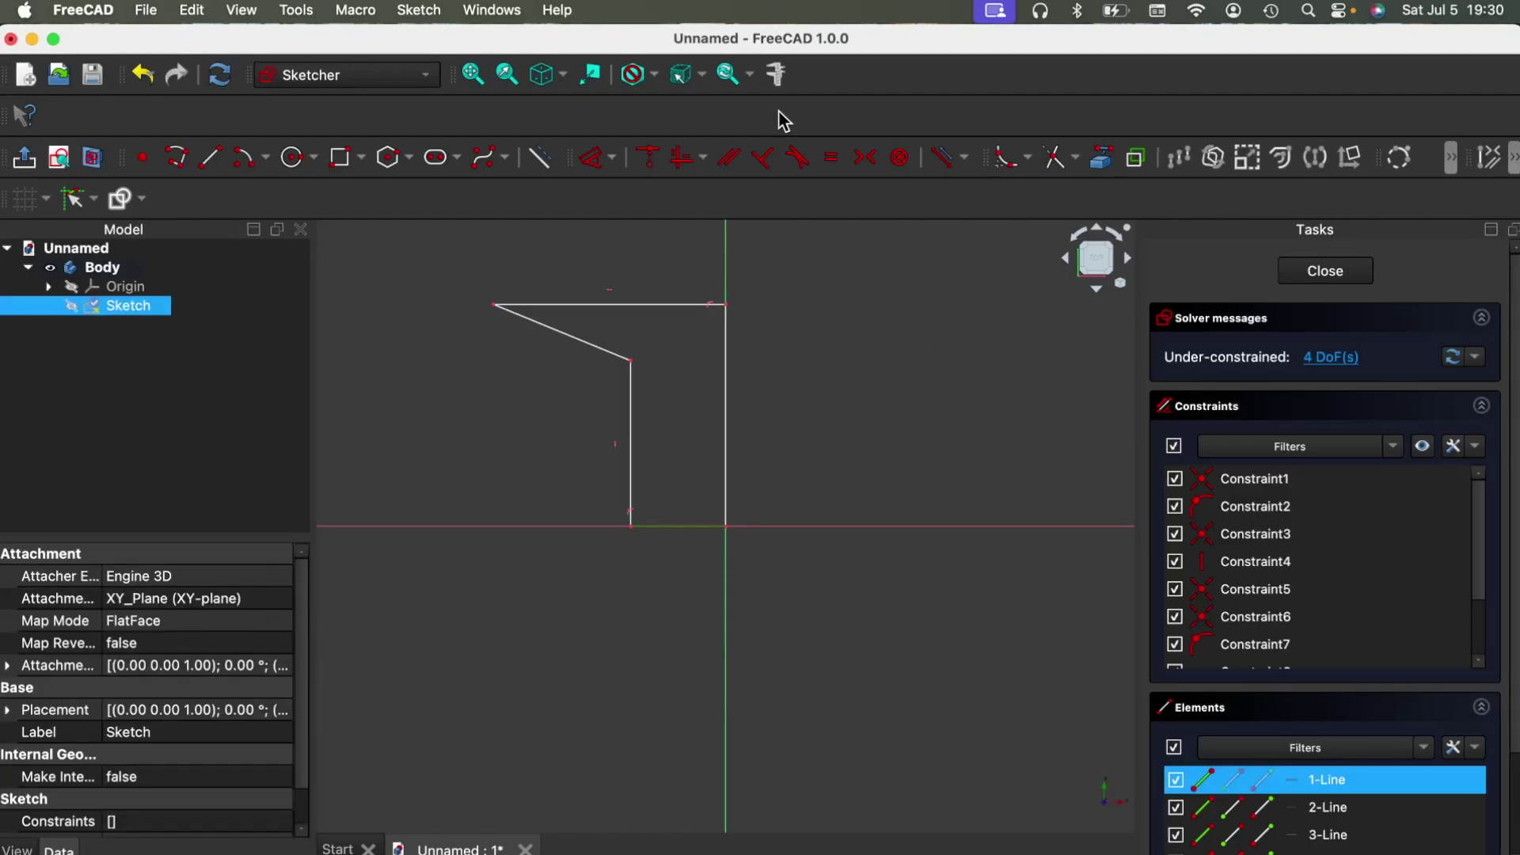
pyautogui.click(614, 157)
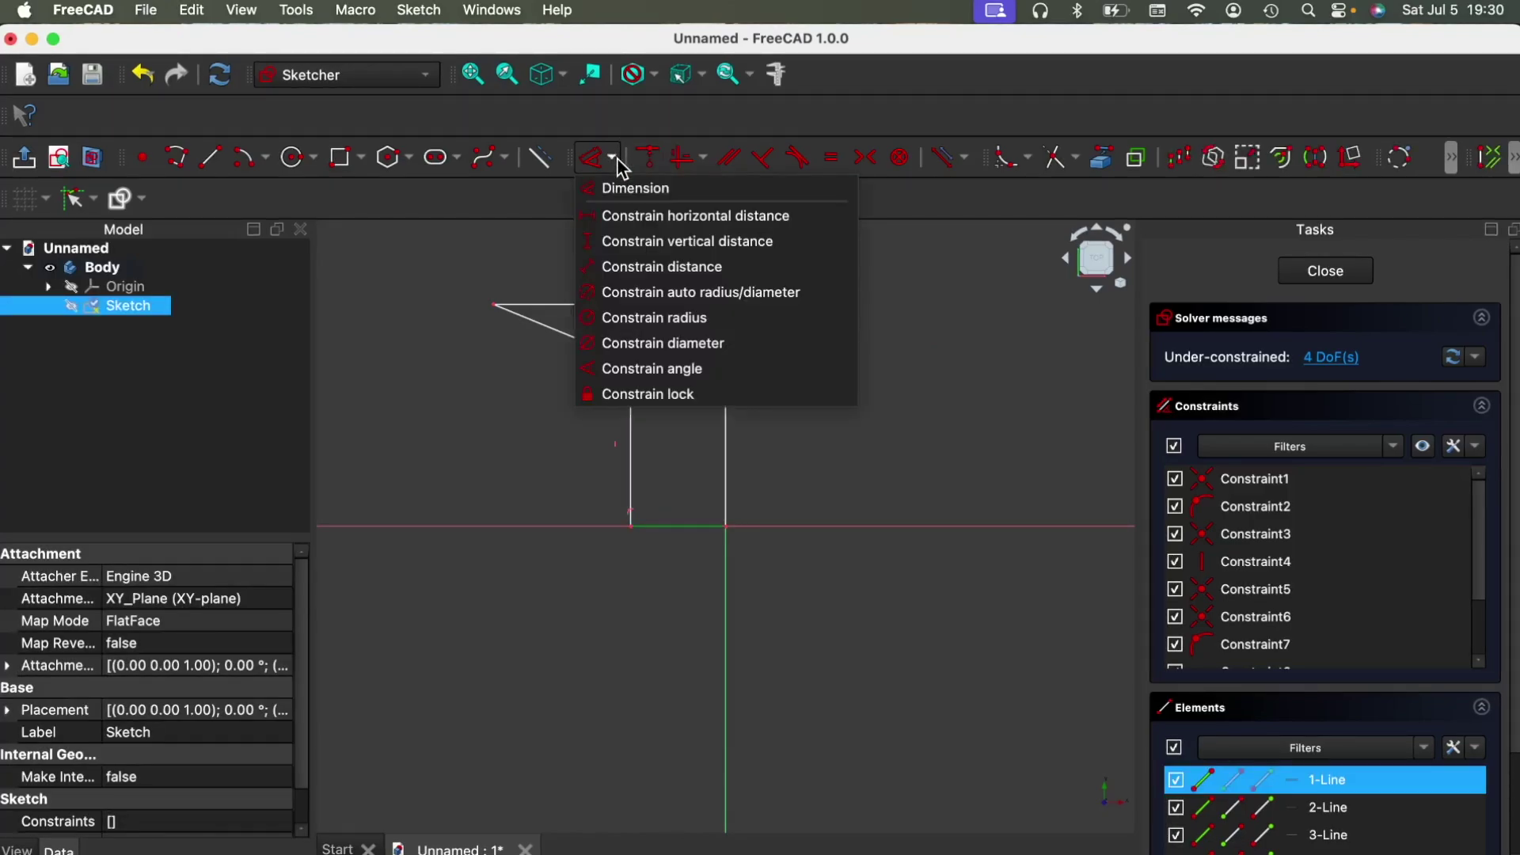
pyautogui.click(623, 217)
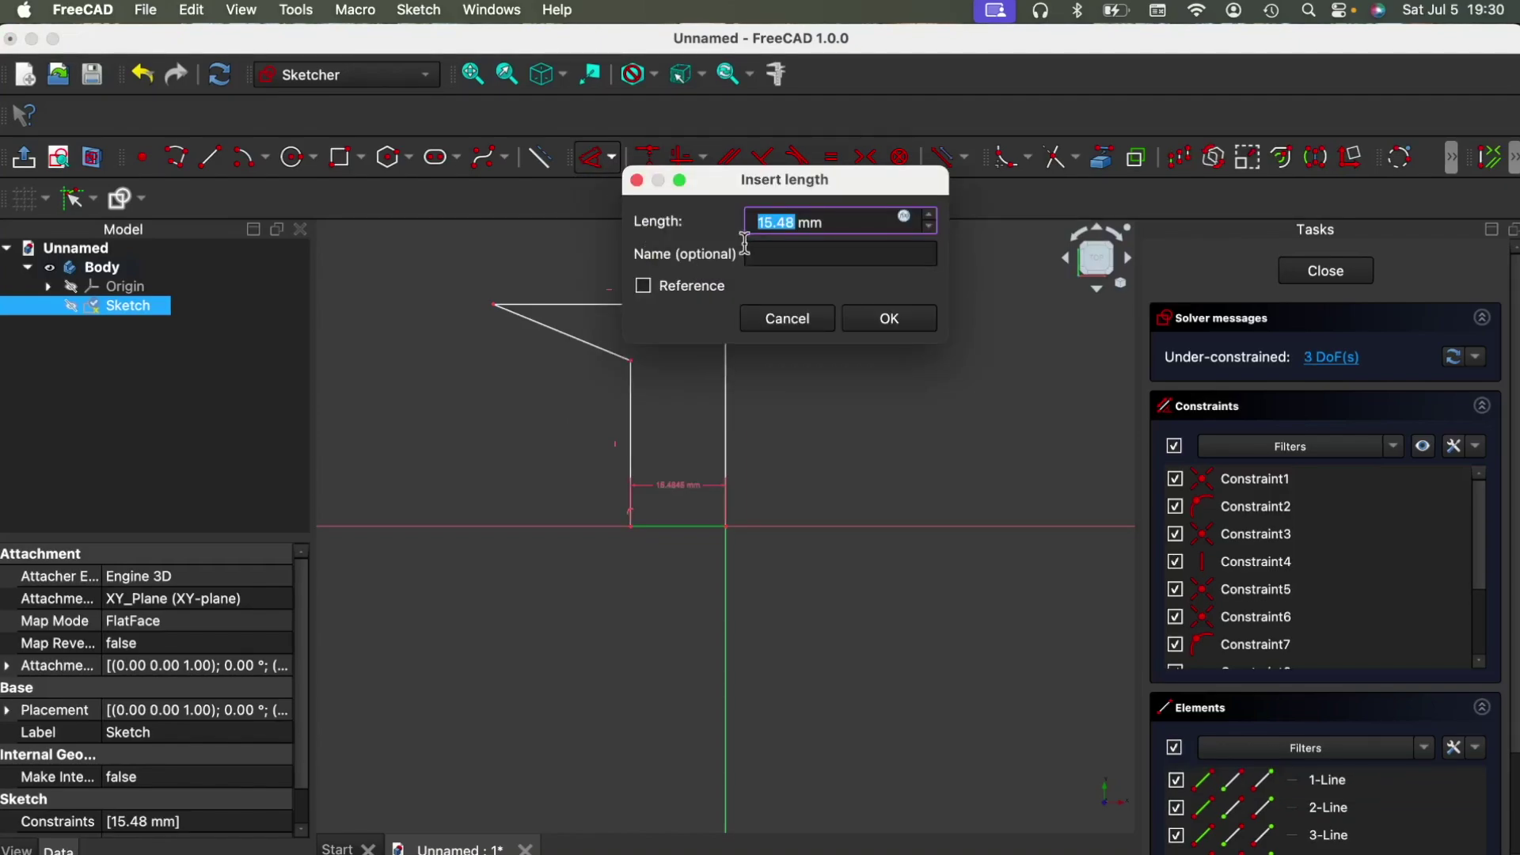
pyautogui.write('13')
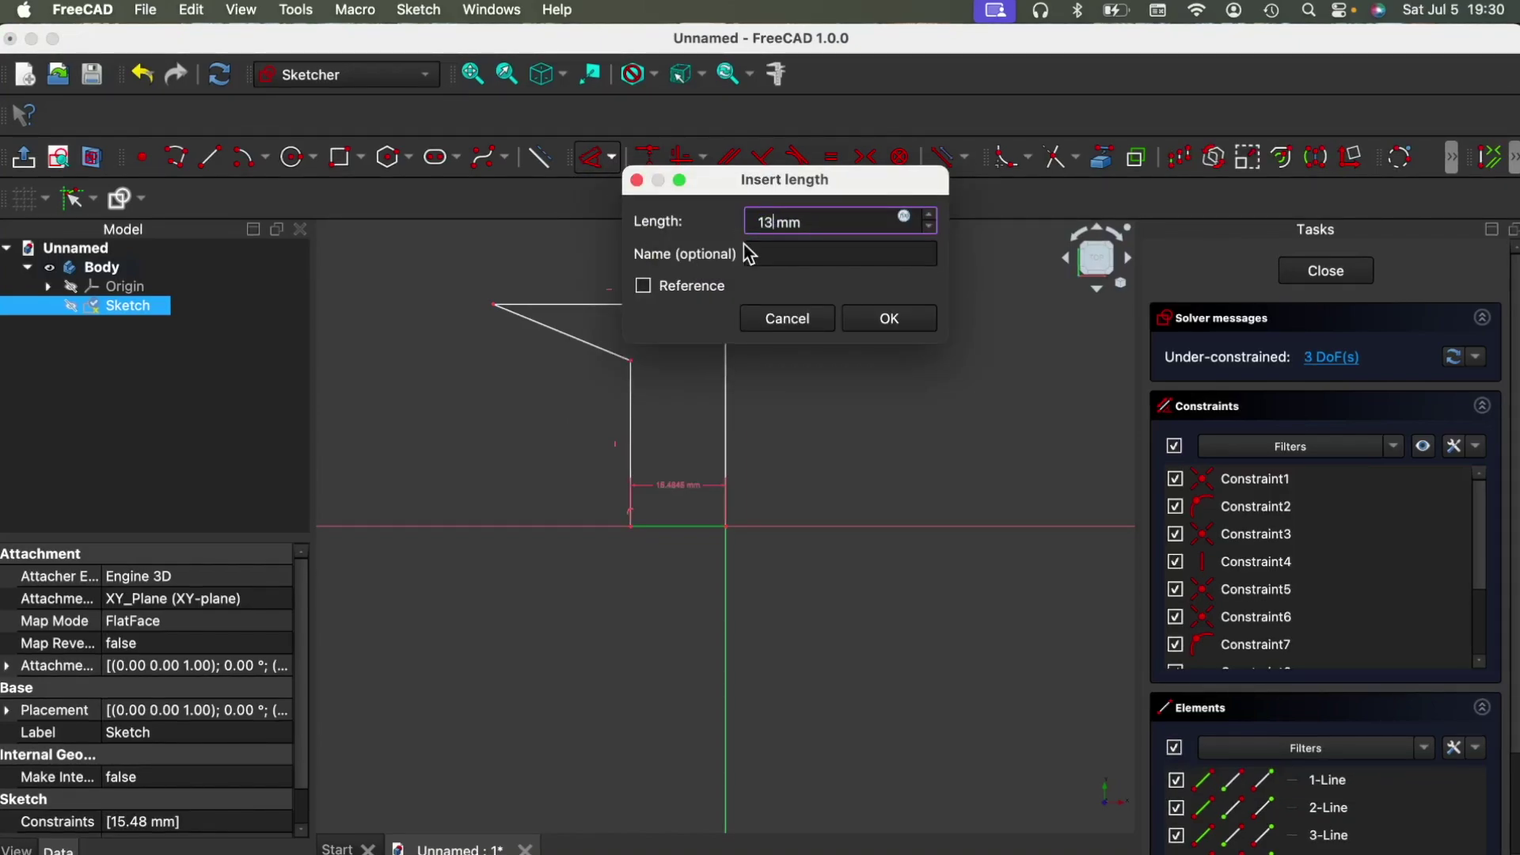
pyautogui.press('Return')
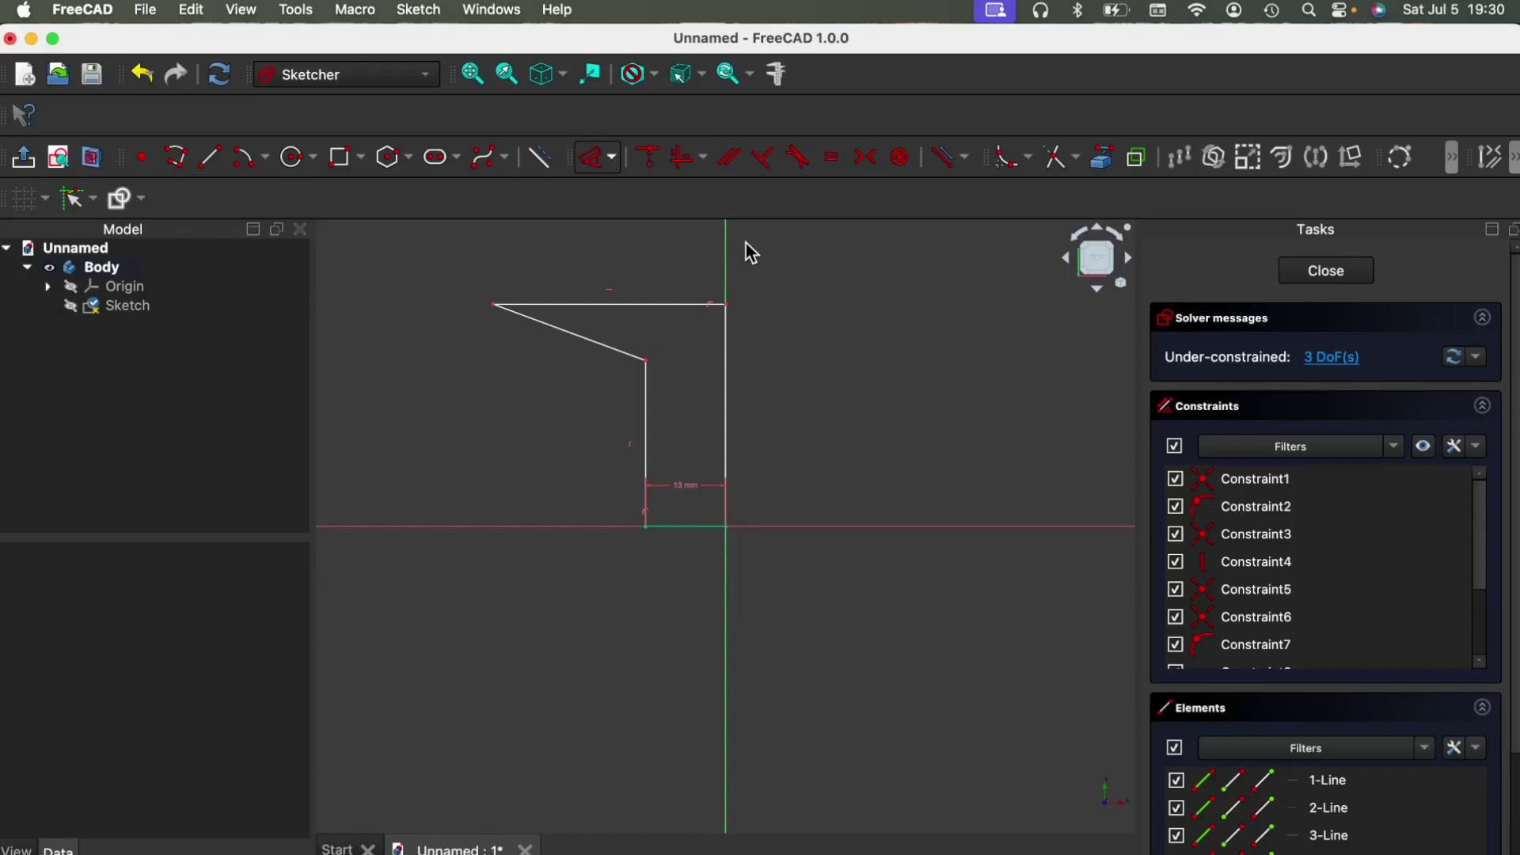
# Constrain the vertical length of the profile's short outer side line to 35 mm.
pyautogui.click(645, 420)
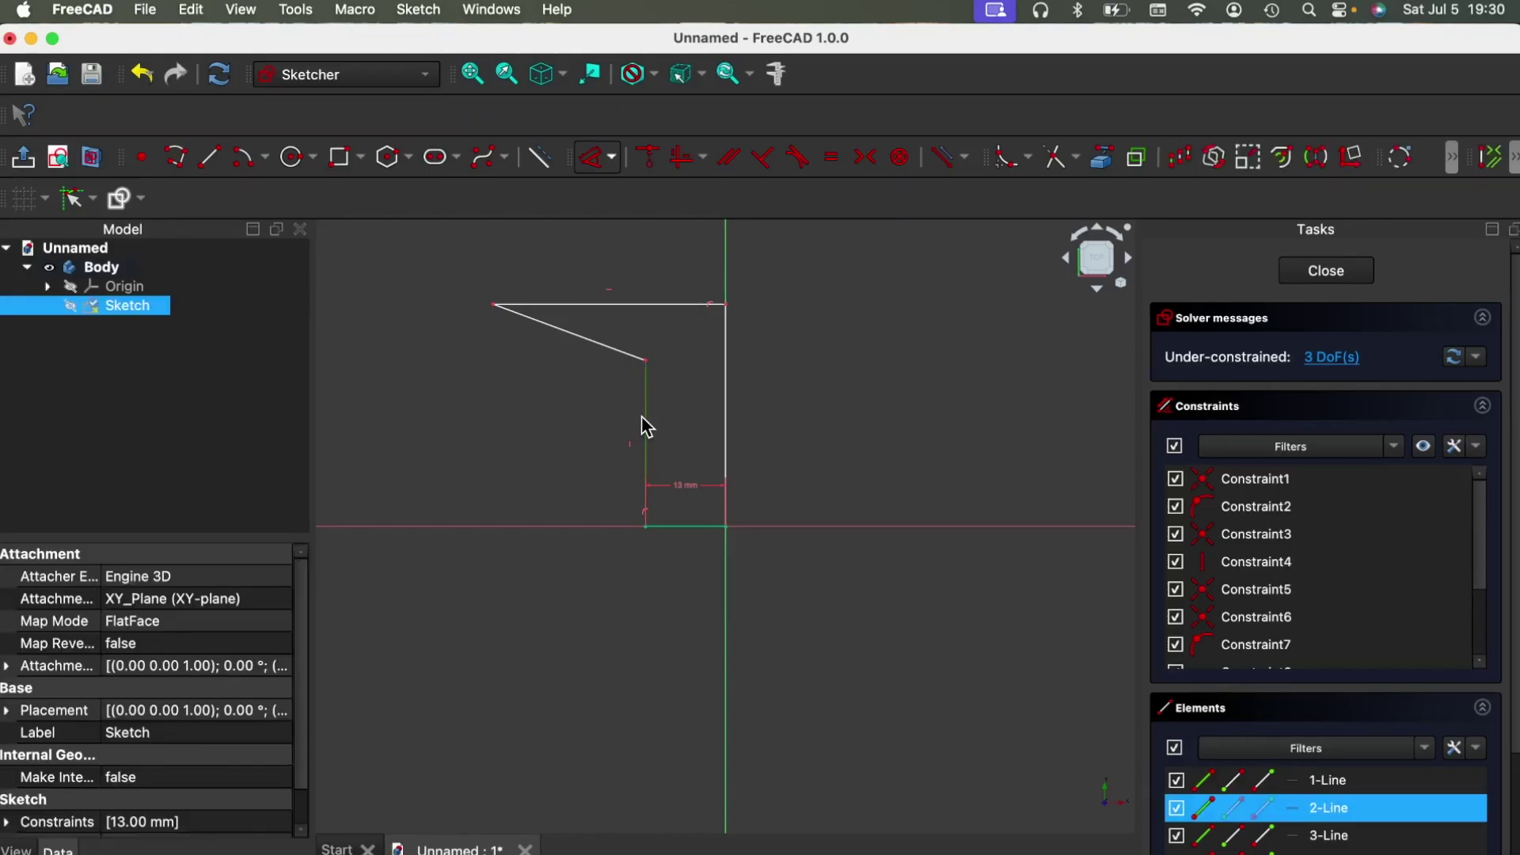
pyautogui.click(589, 163)
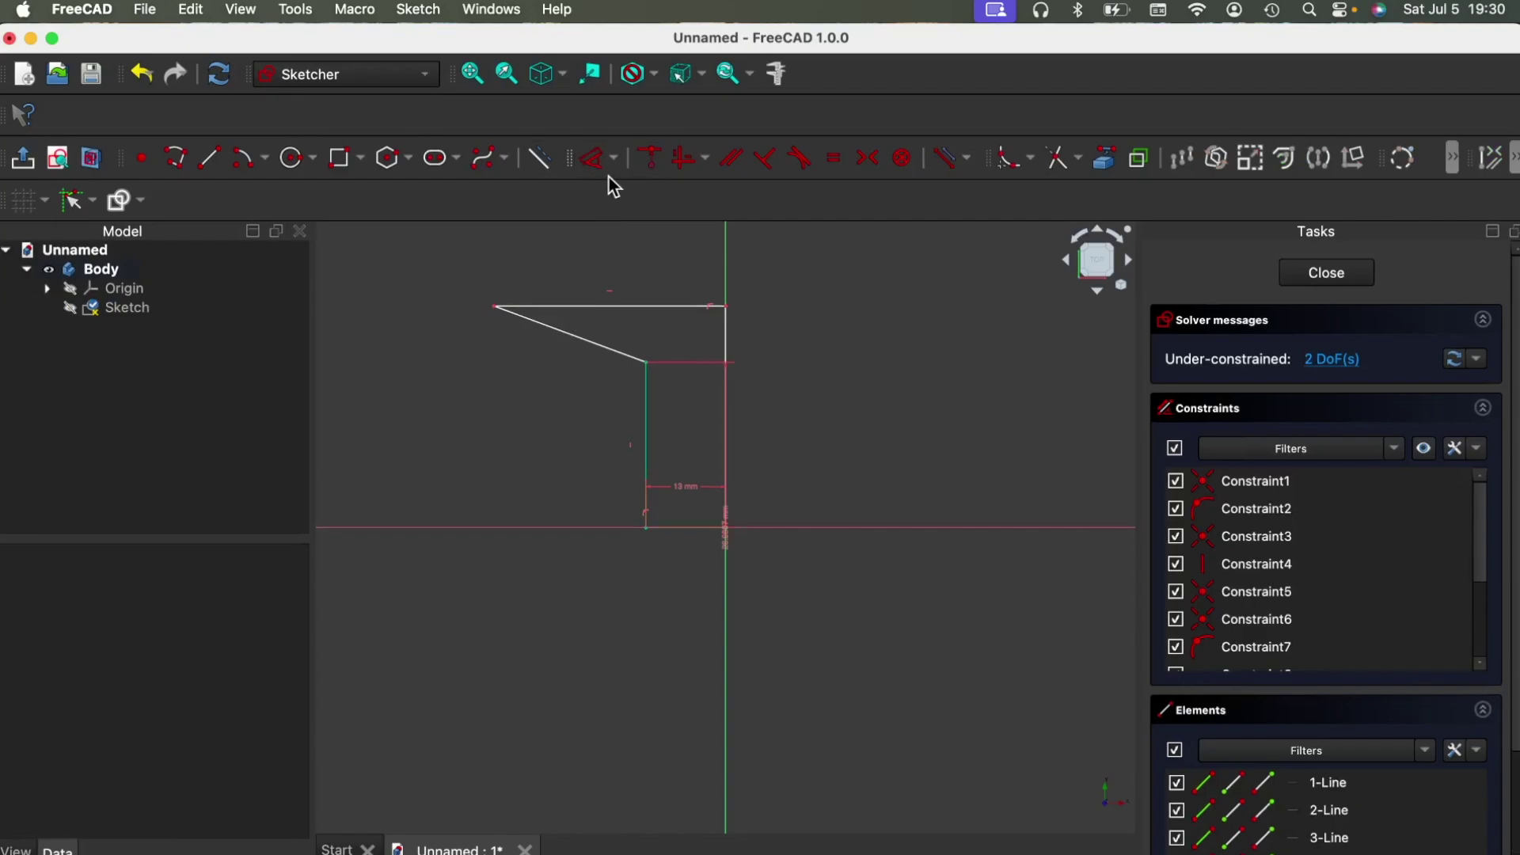
pyautogui.click(612, 161)
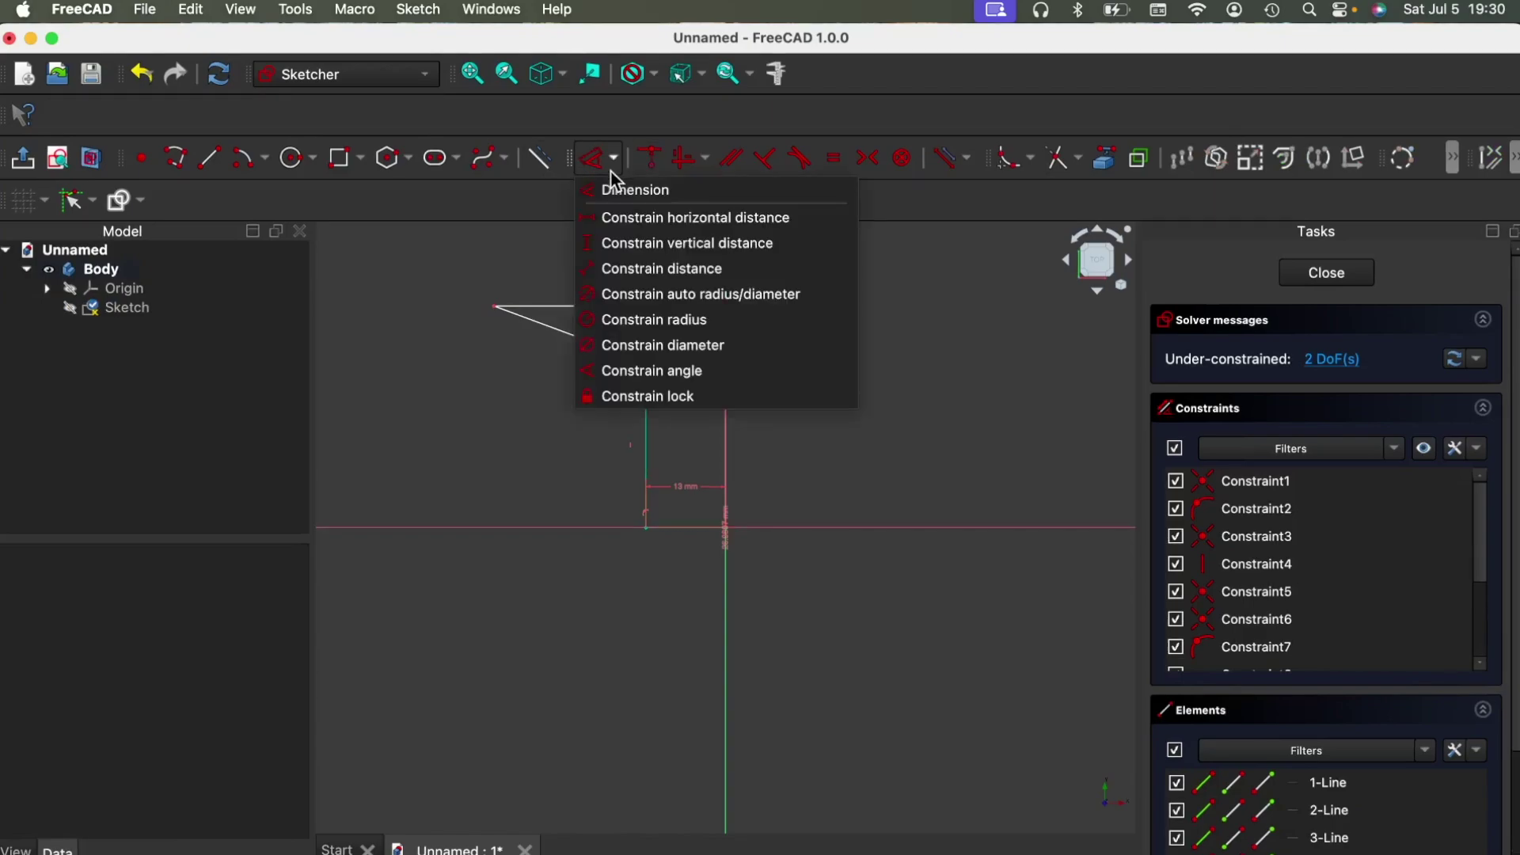
pyautogui.click(620, 242)
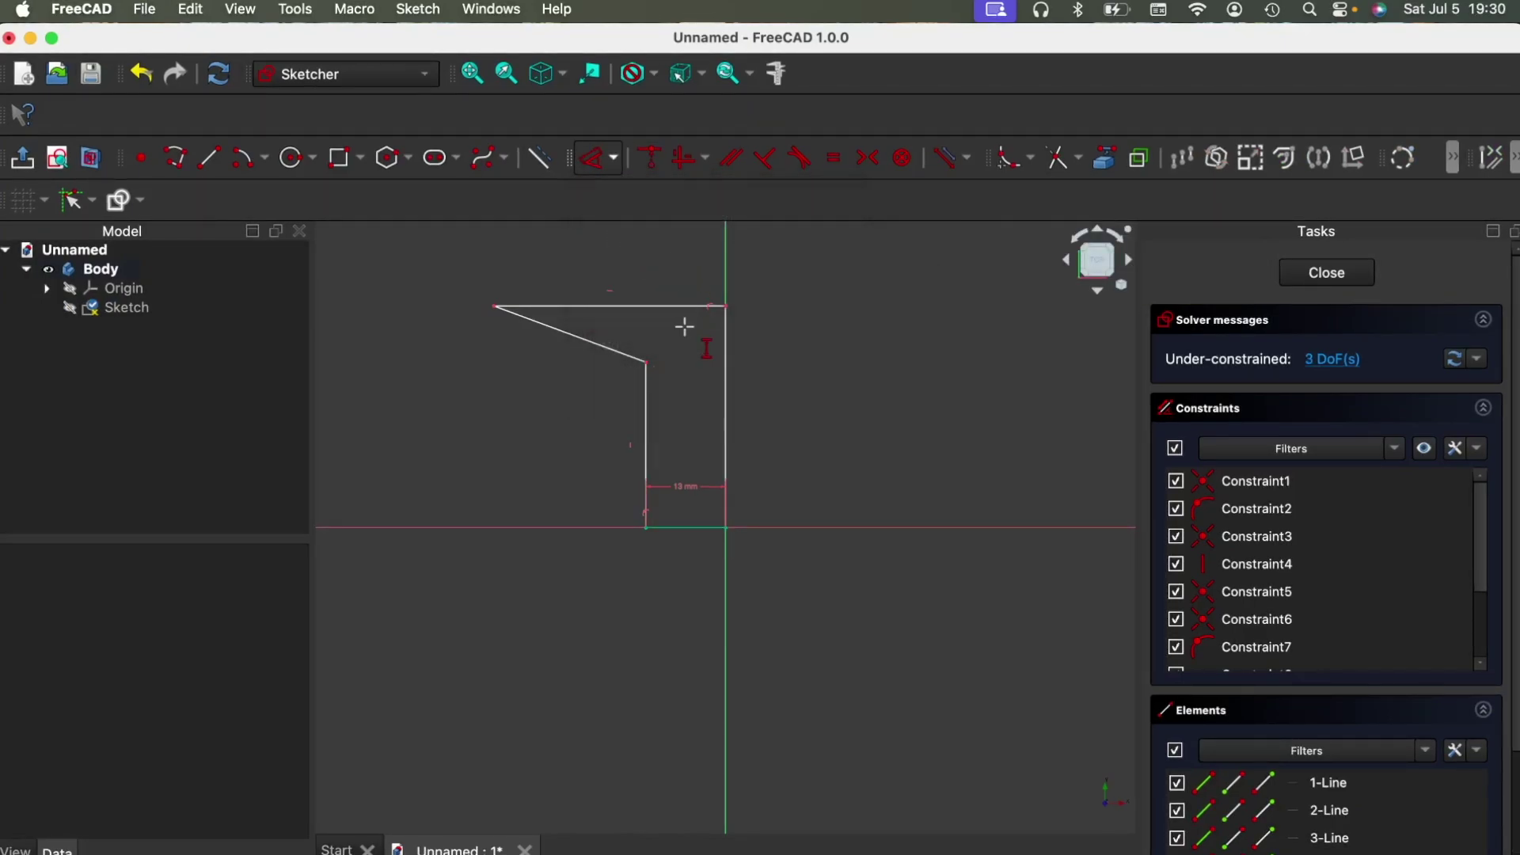
pyautogui.click(648, 404)
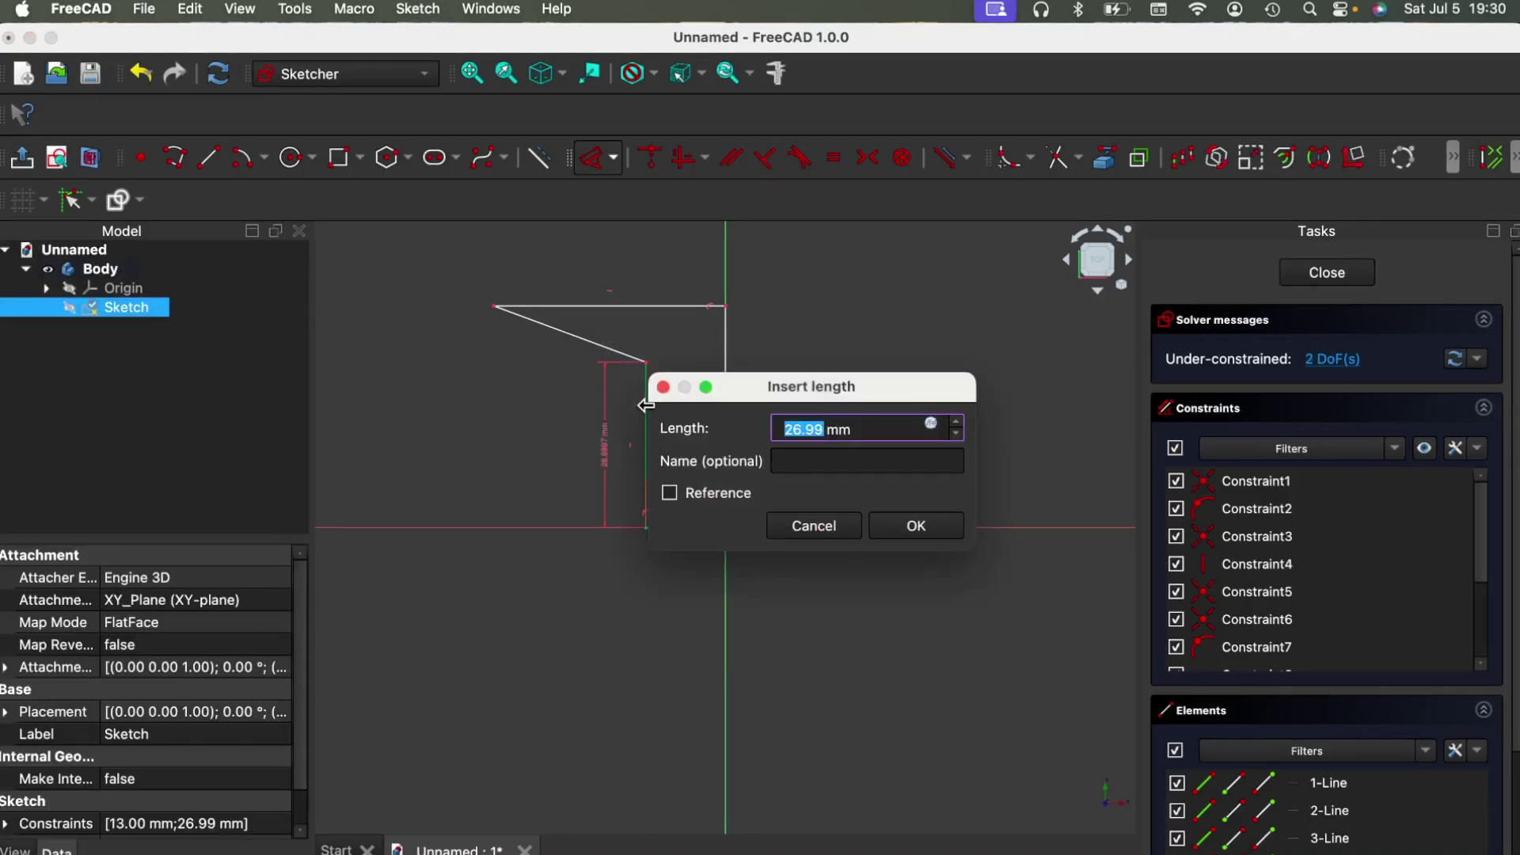
pyautogui.write('35')
pyautogui.press('Return')
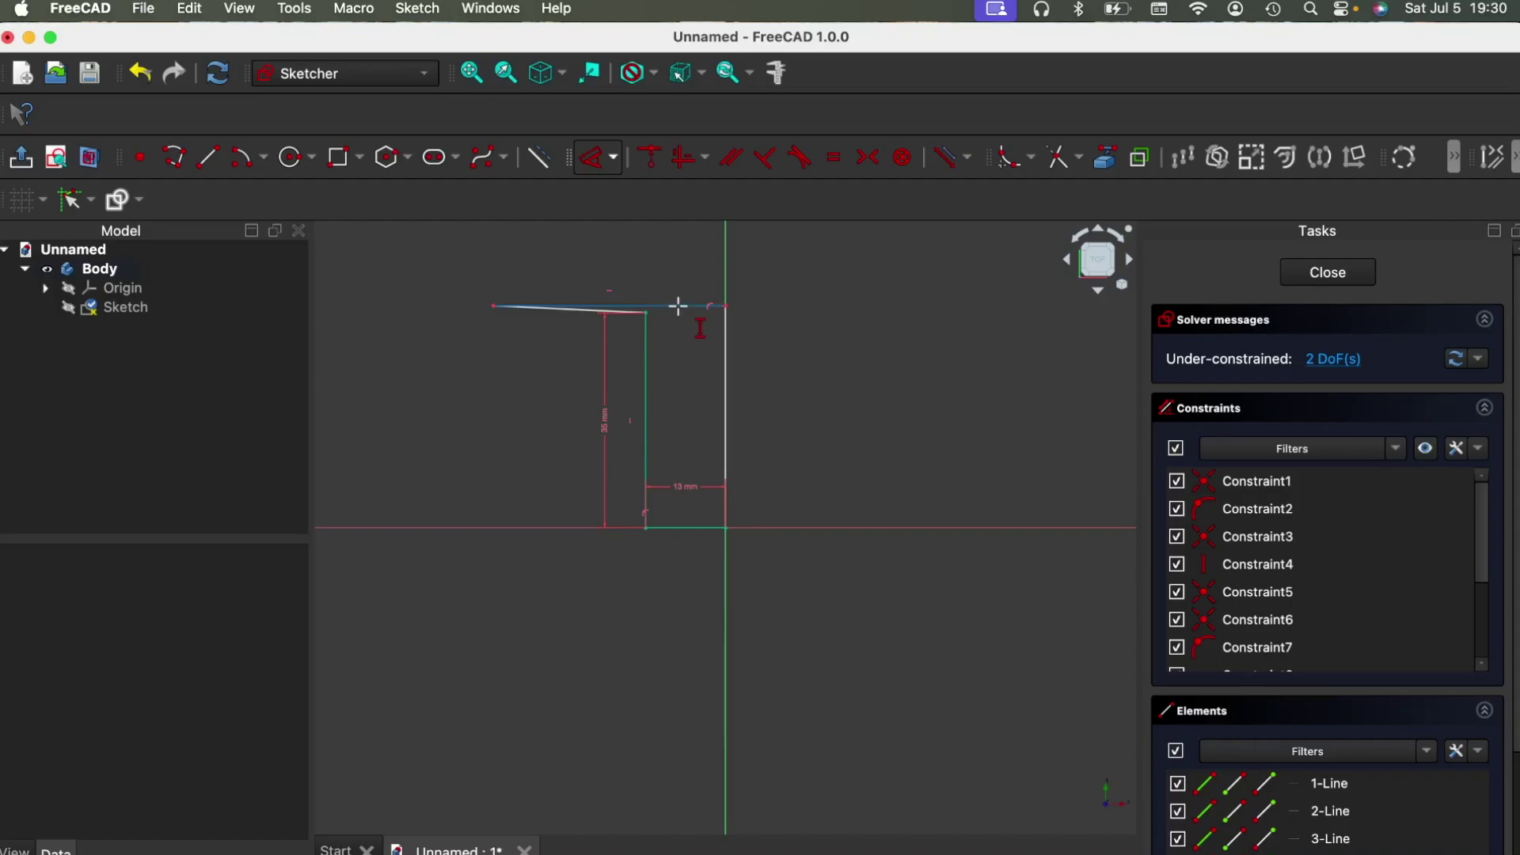
# Constrain the horizontal length of the profile's top line to 40 mm.
pyautogui.click(607, 165)
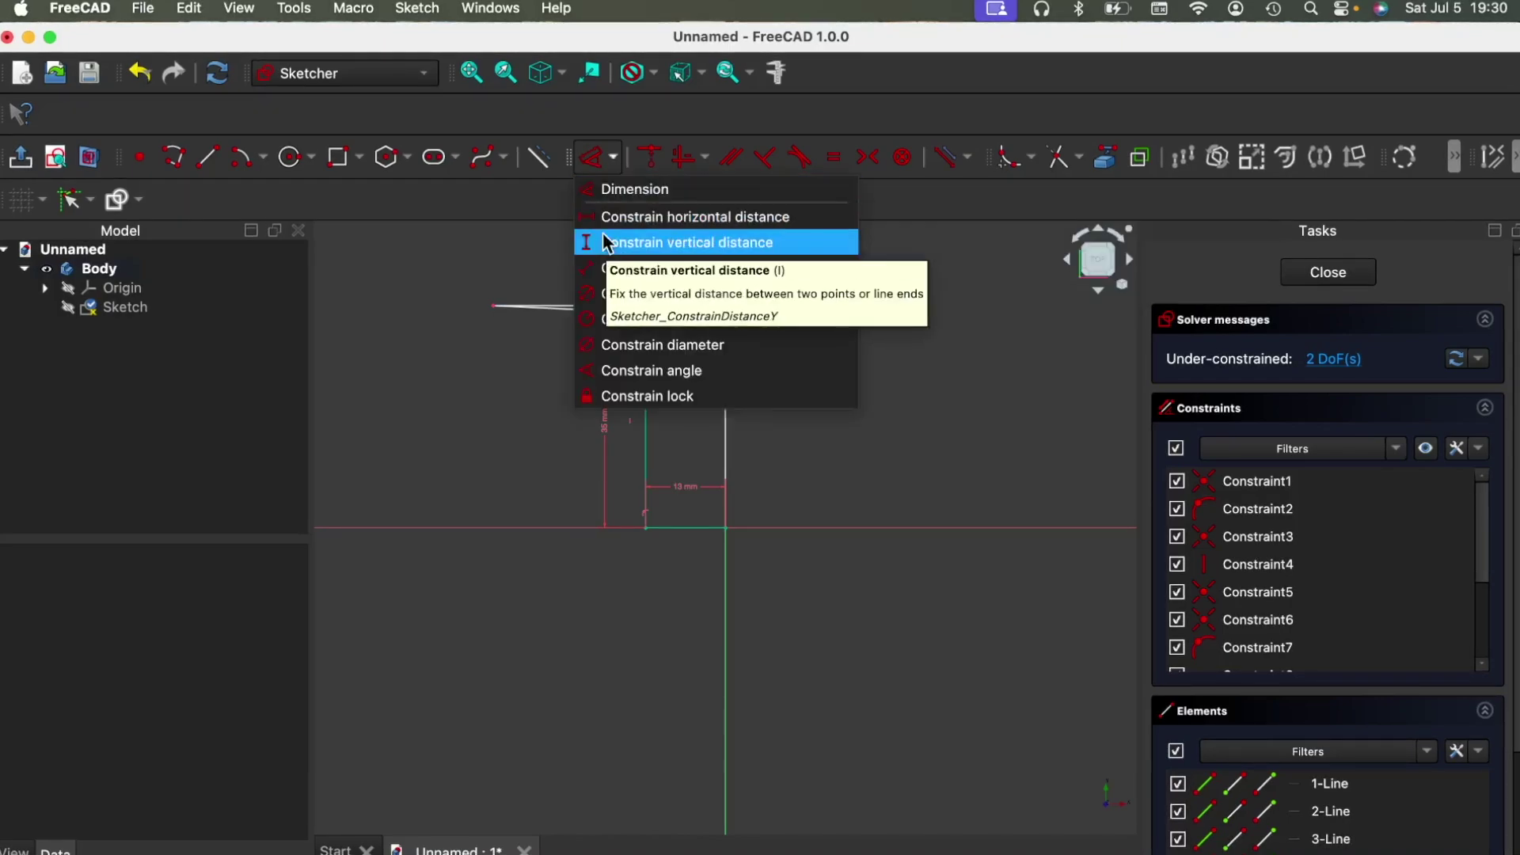
pyautogui.click(631, 222)
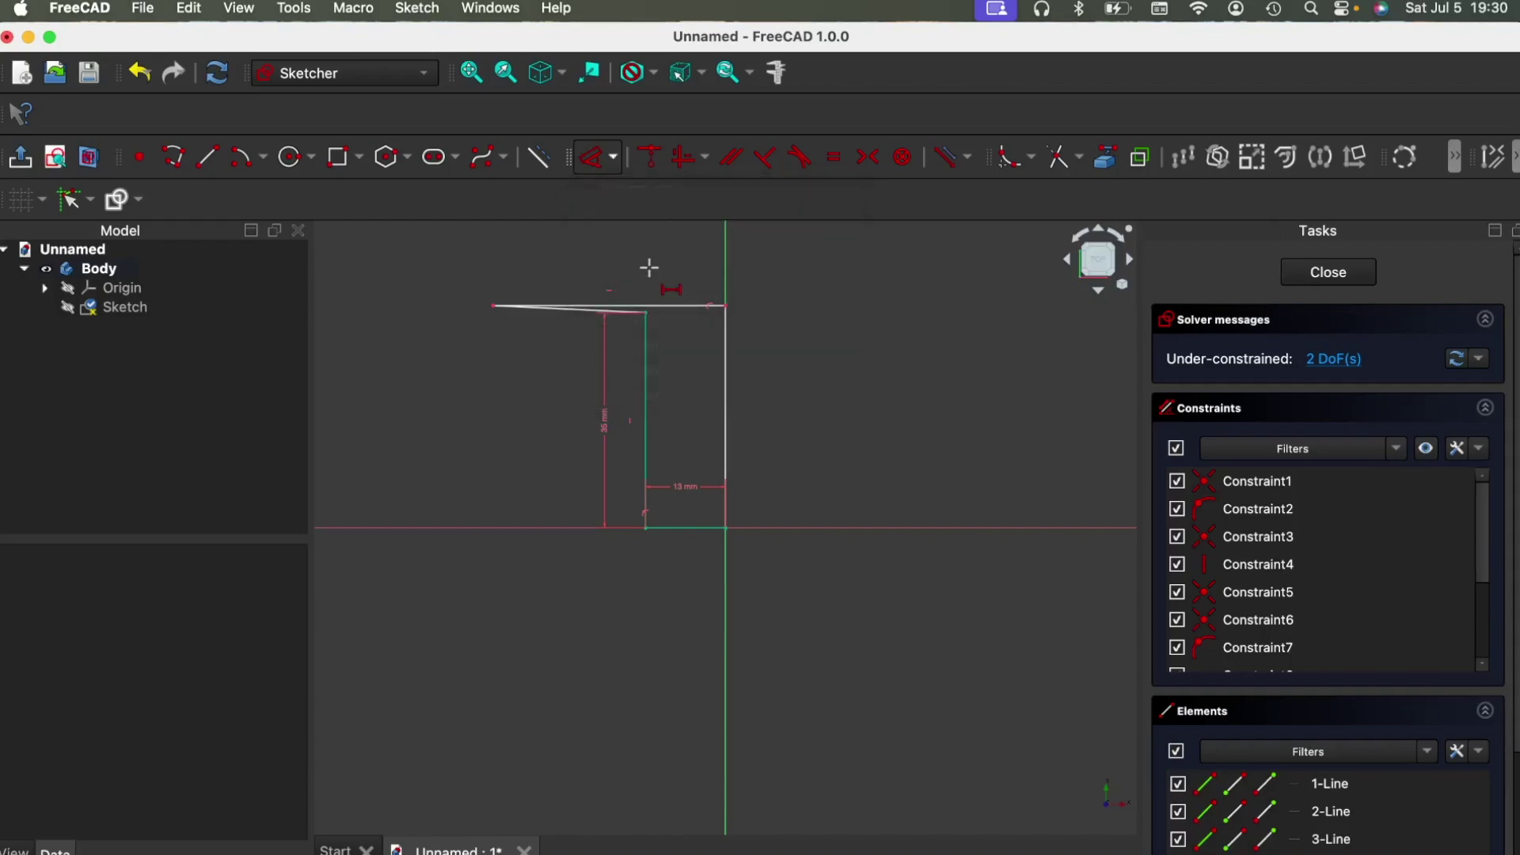
pyautogui.click(662, 306)
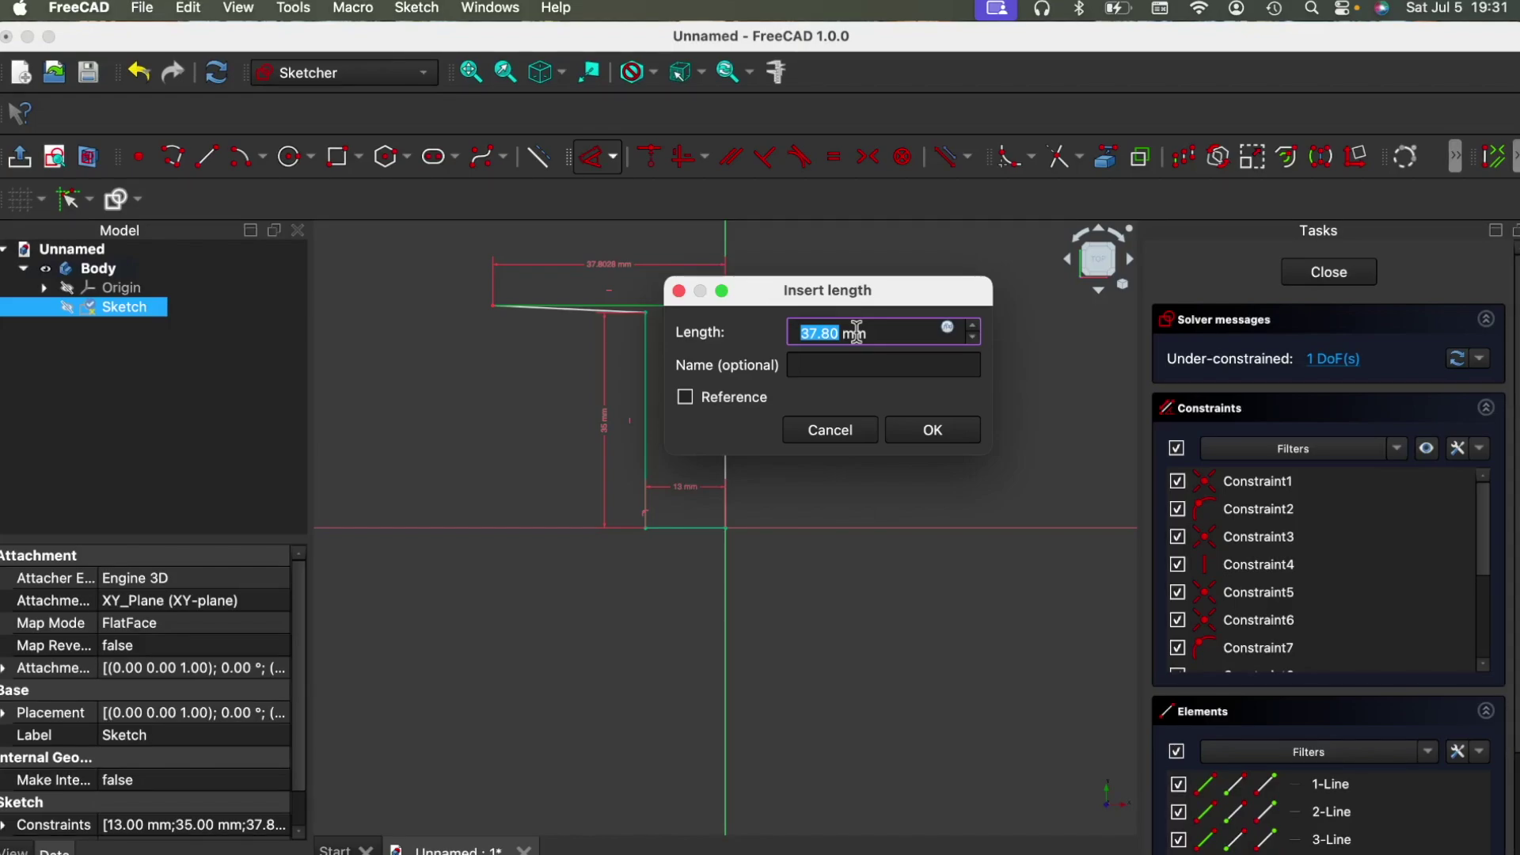
pyautogui.write('40')
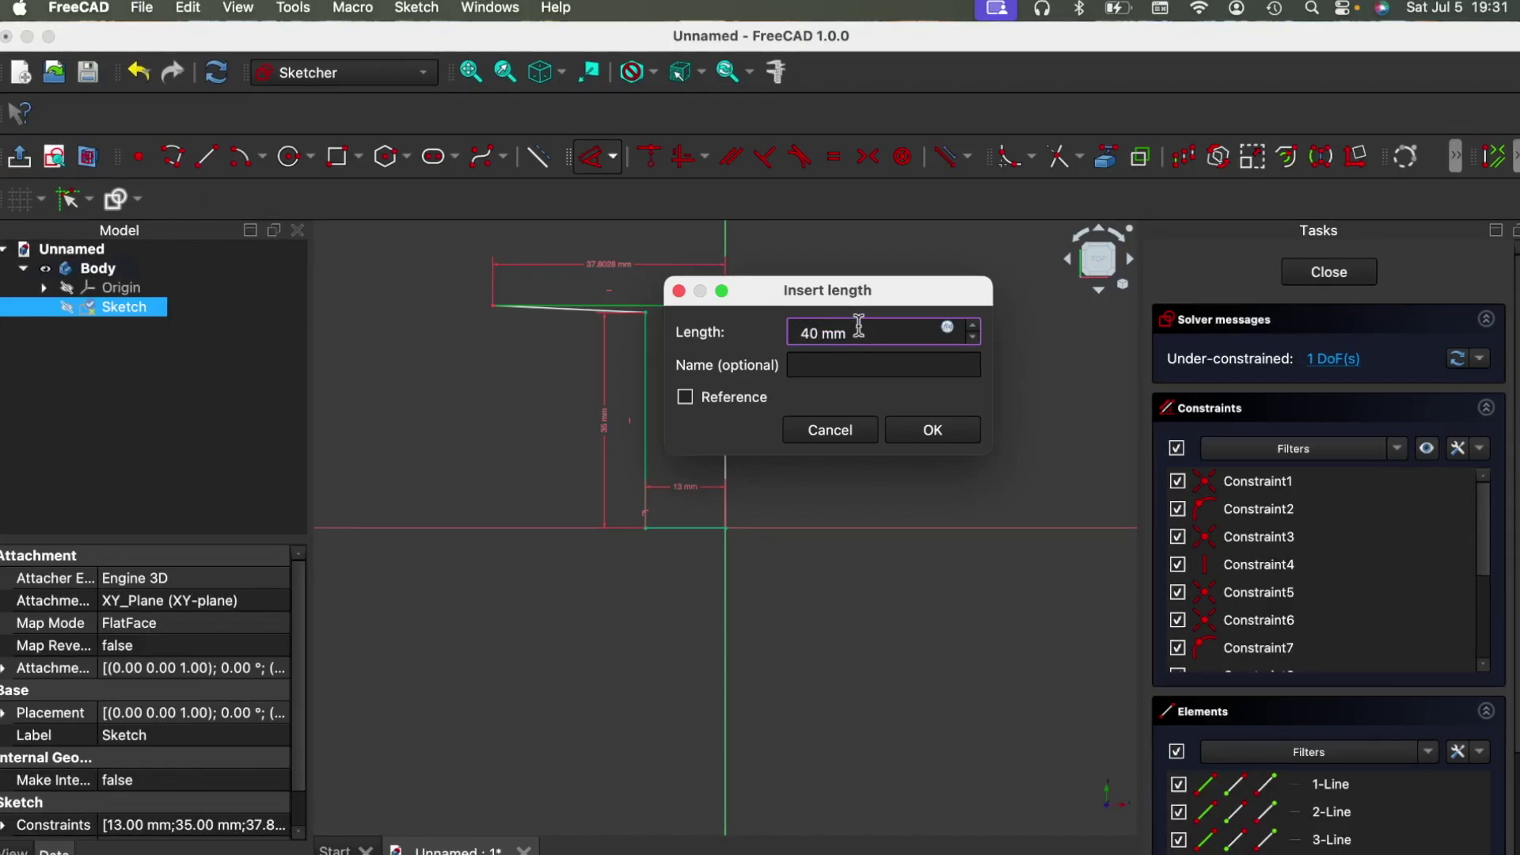
pyautogui.press('Return')
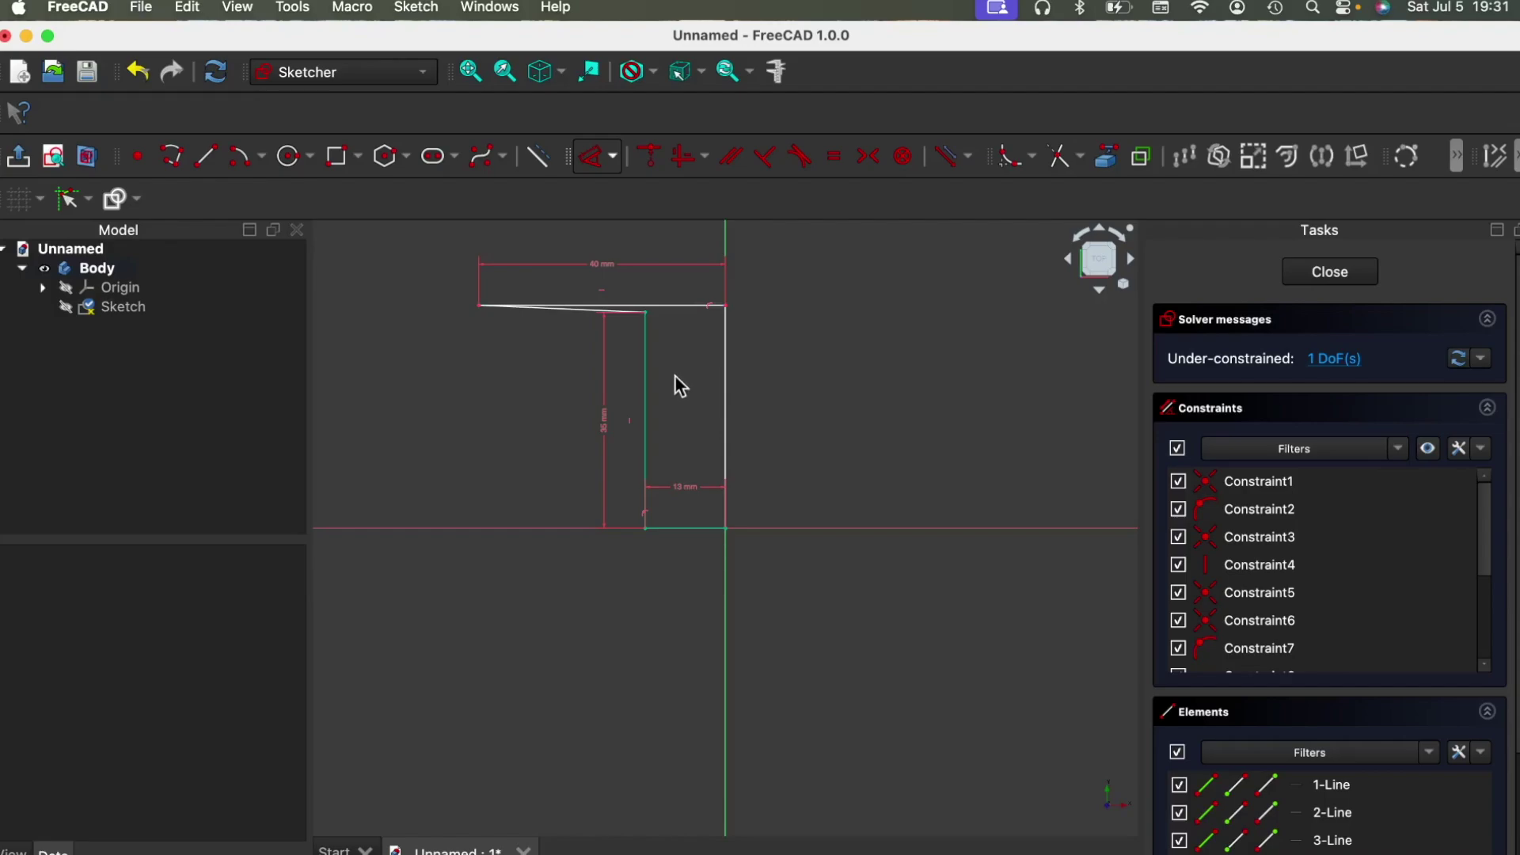
# Constrain the vertical length of the profile line lying on the vertical axis to 35+30 mm.
pyautogui.click(723, 344)
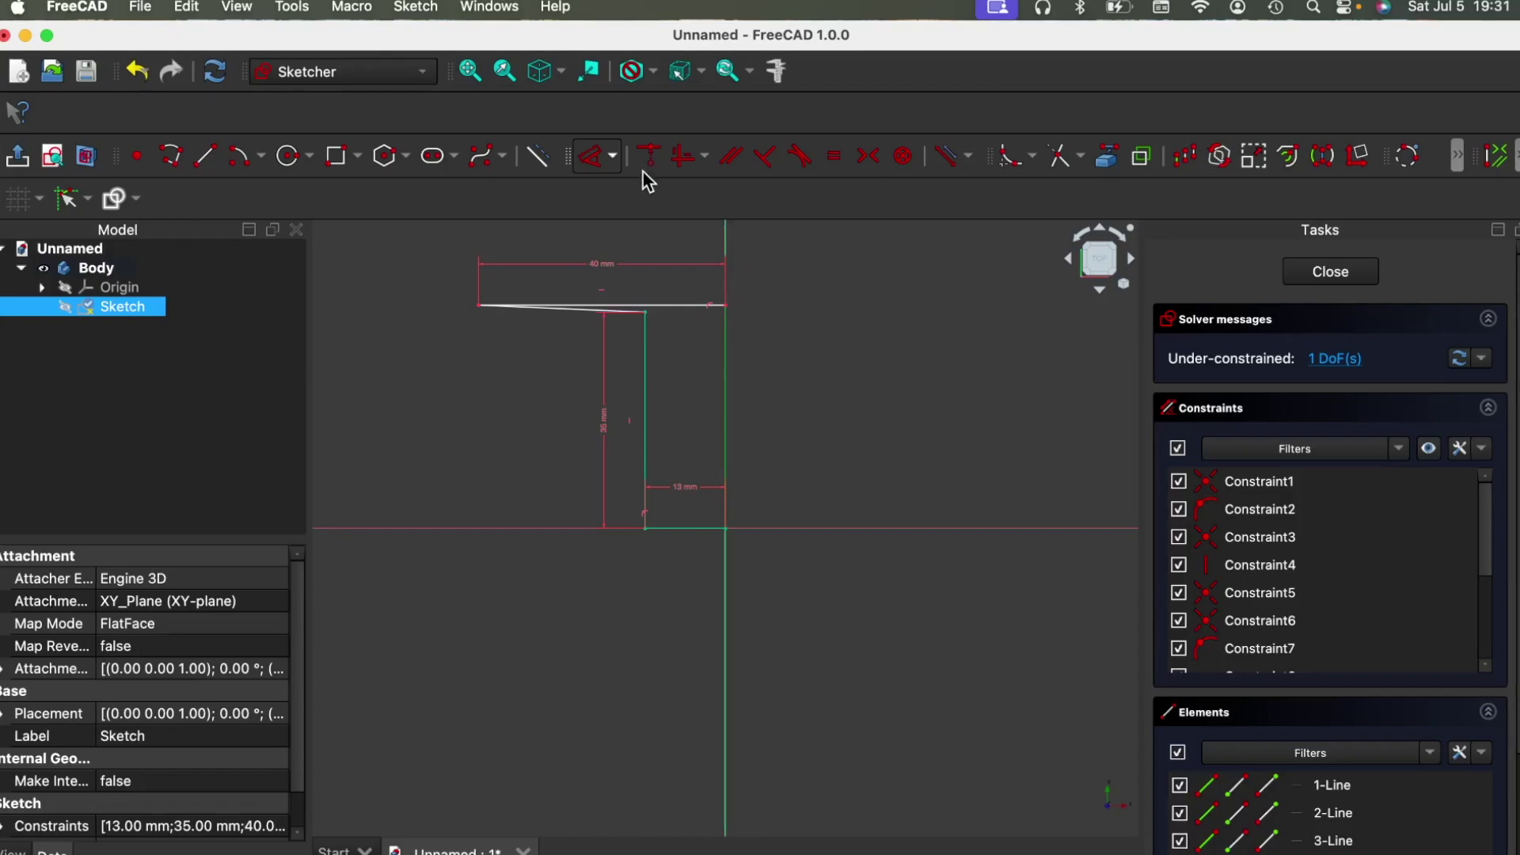
pyautogui.click(607, 158)
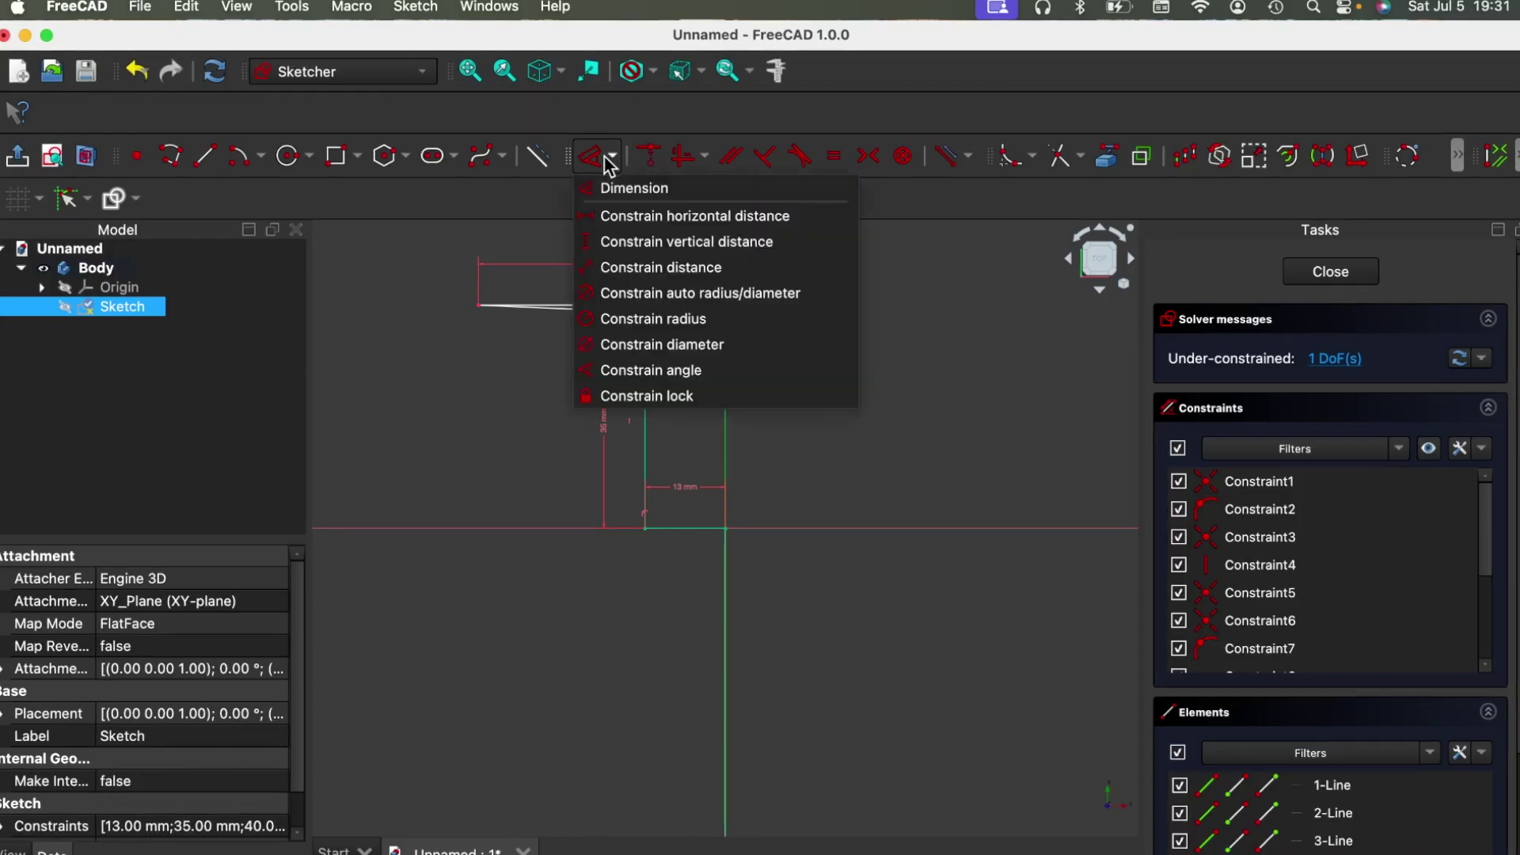
pyautogui.click(630, 242)
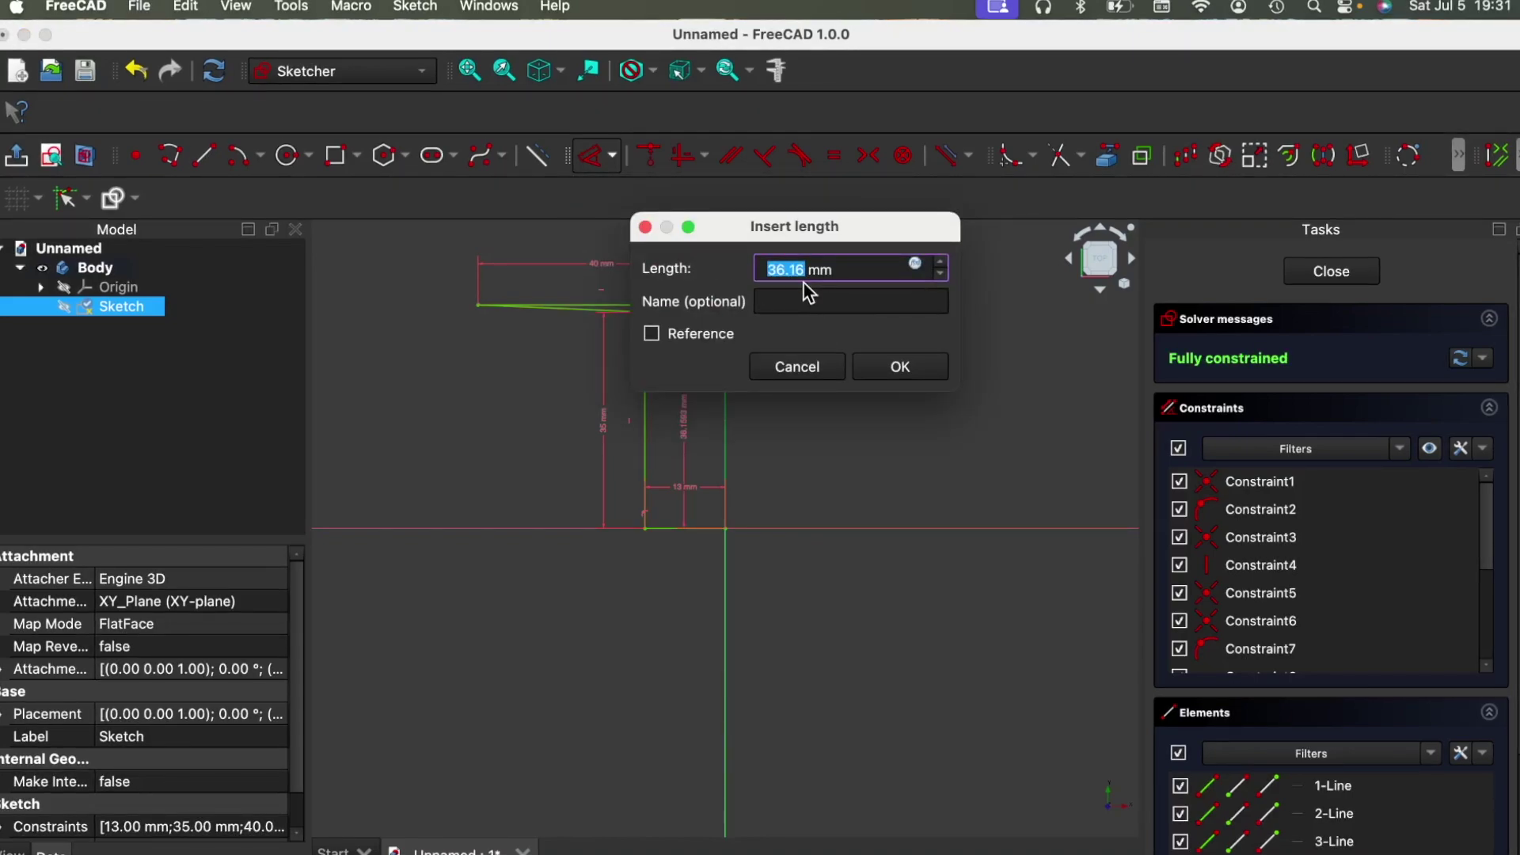
pyautogui.write('35+')
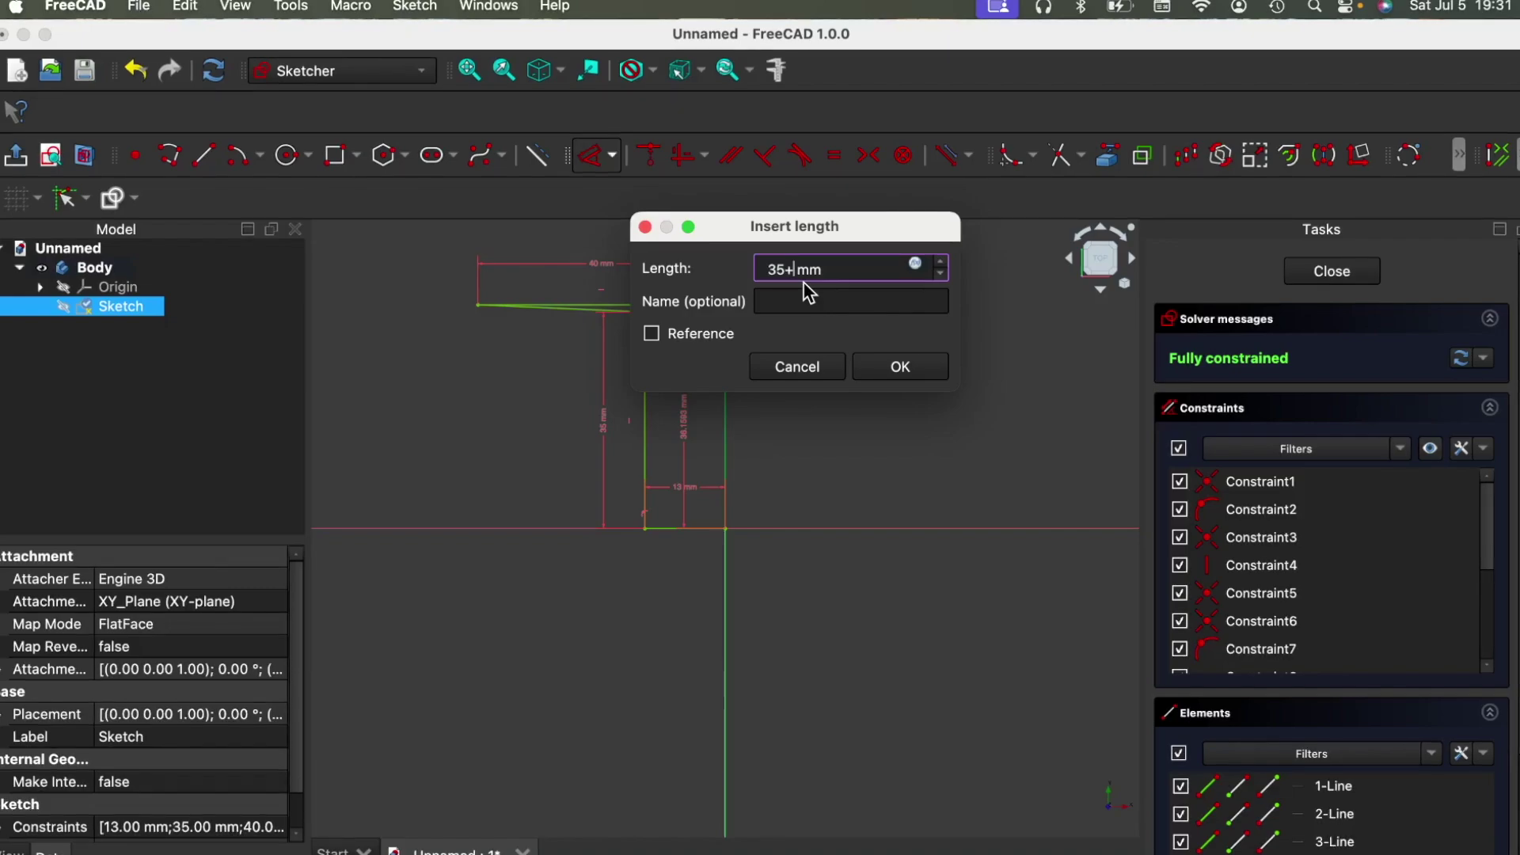
pyautogui.write('30')
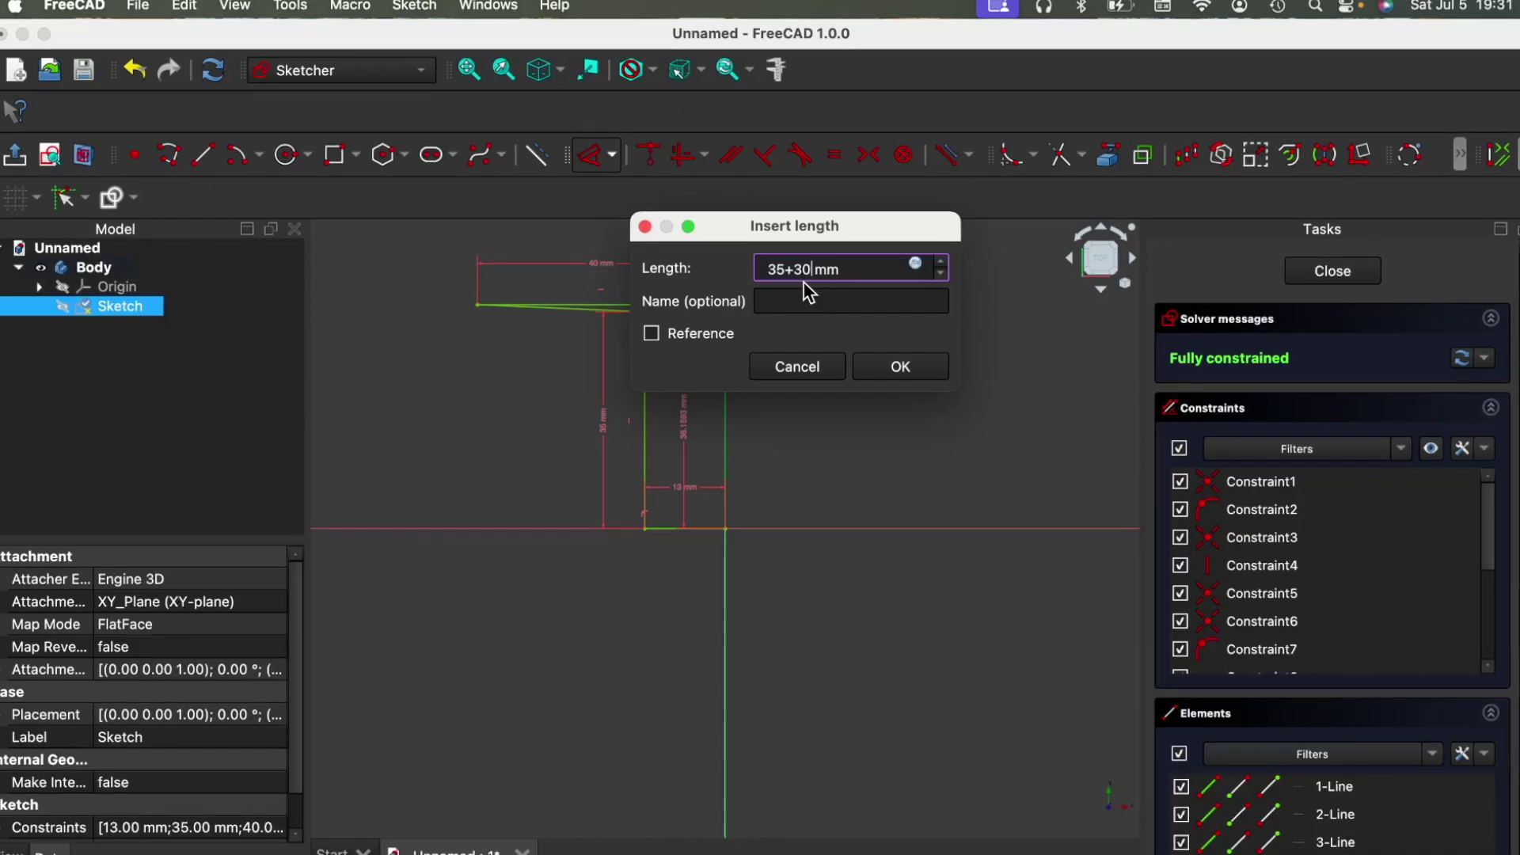
pyautogui.press('Return')
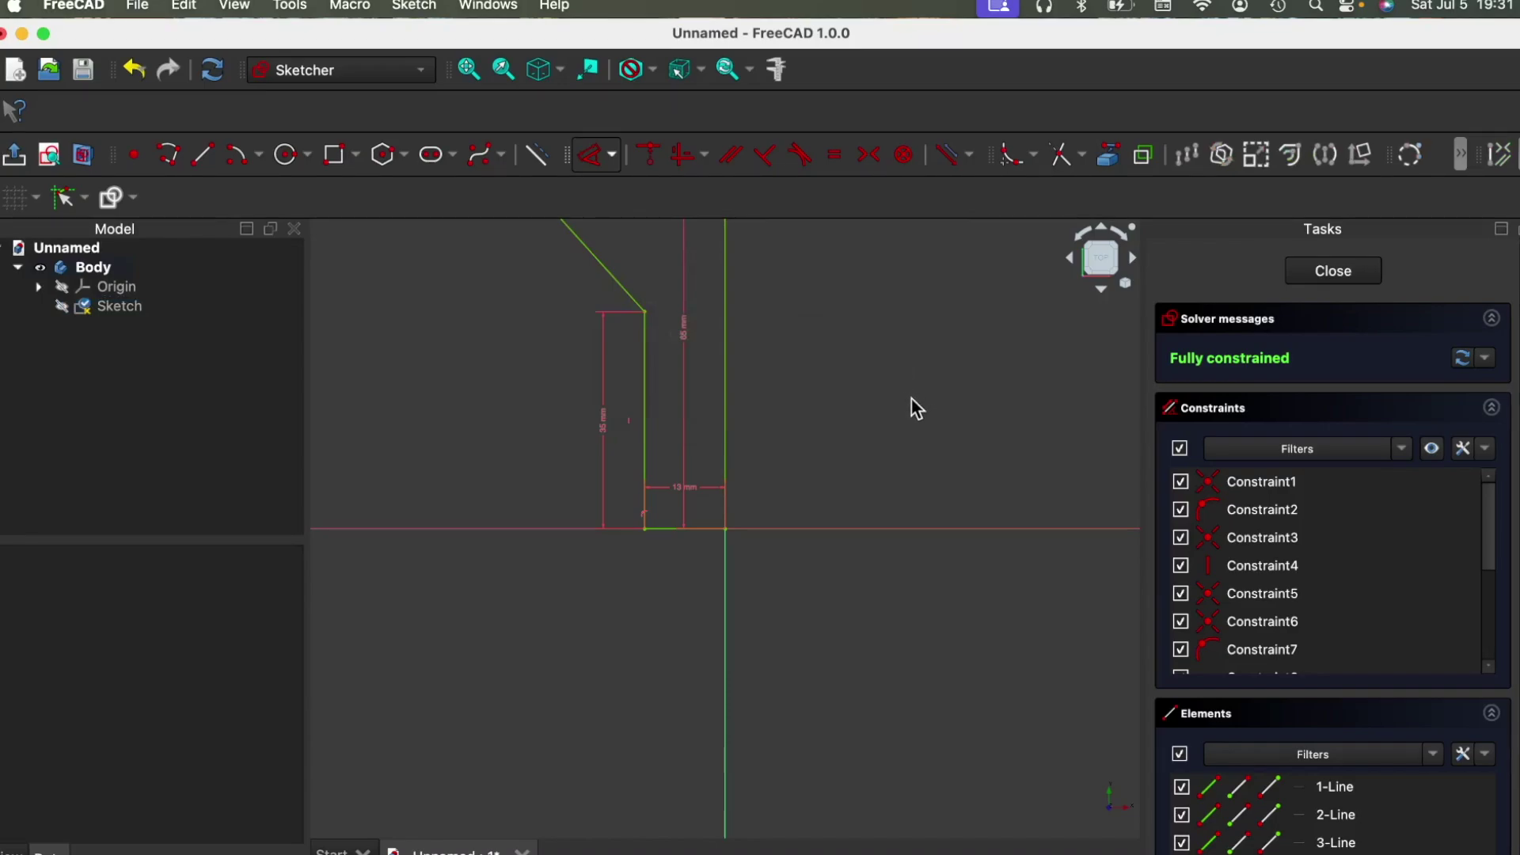
# Move the overall height dimension outside the profile, on the other side of the vertical axis, and close the sketch.
pyautogui.scroll(5, 914, 395)
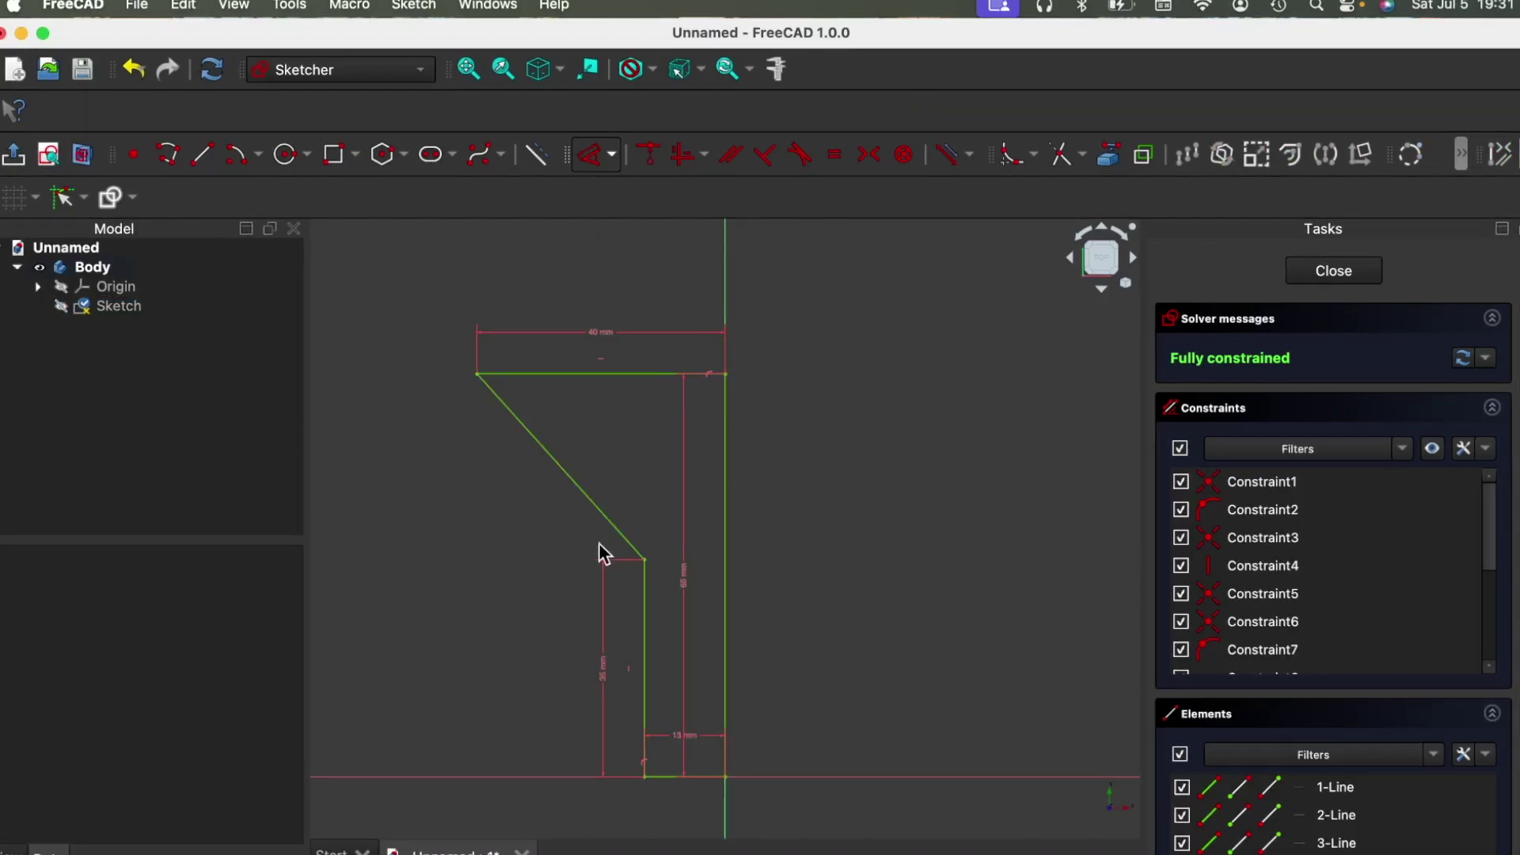
pyautogui.moveTo(687, 570); pyautogui.dragTo(971, 598)
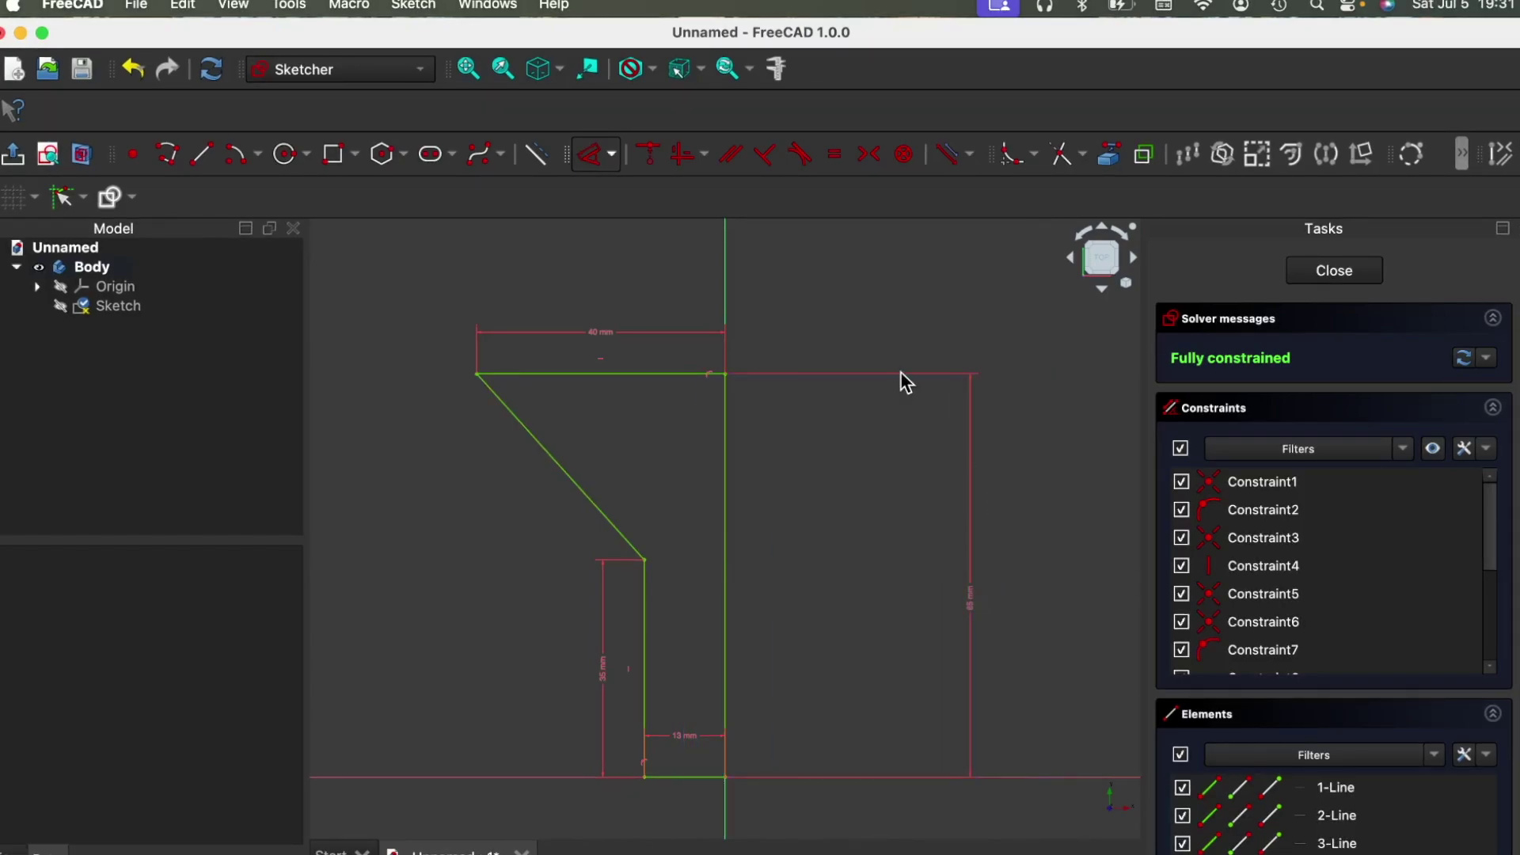
pyautogui.click(1344, 278)
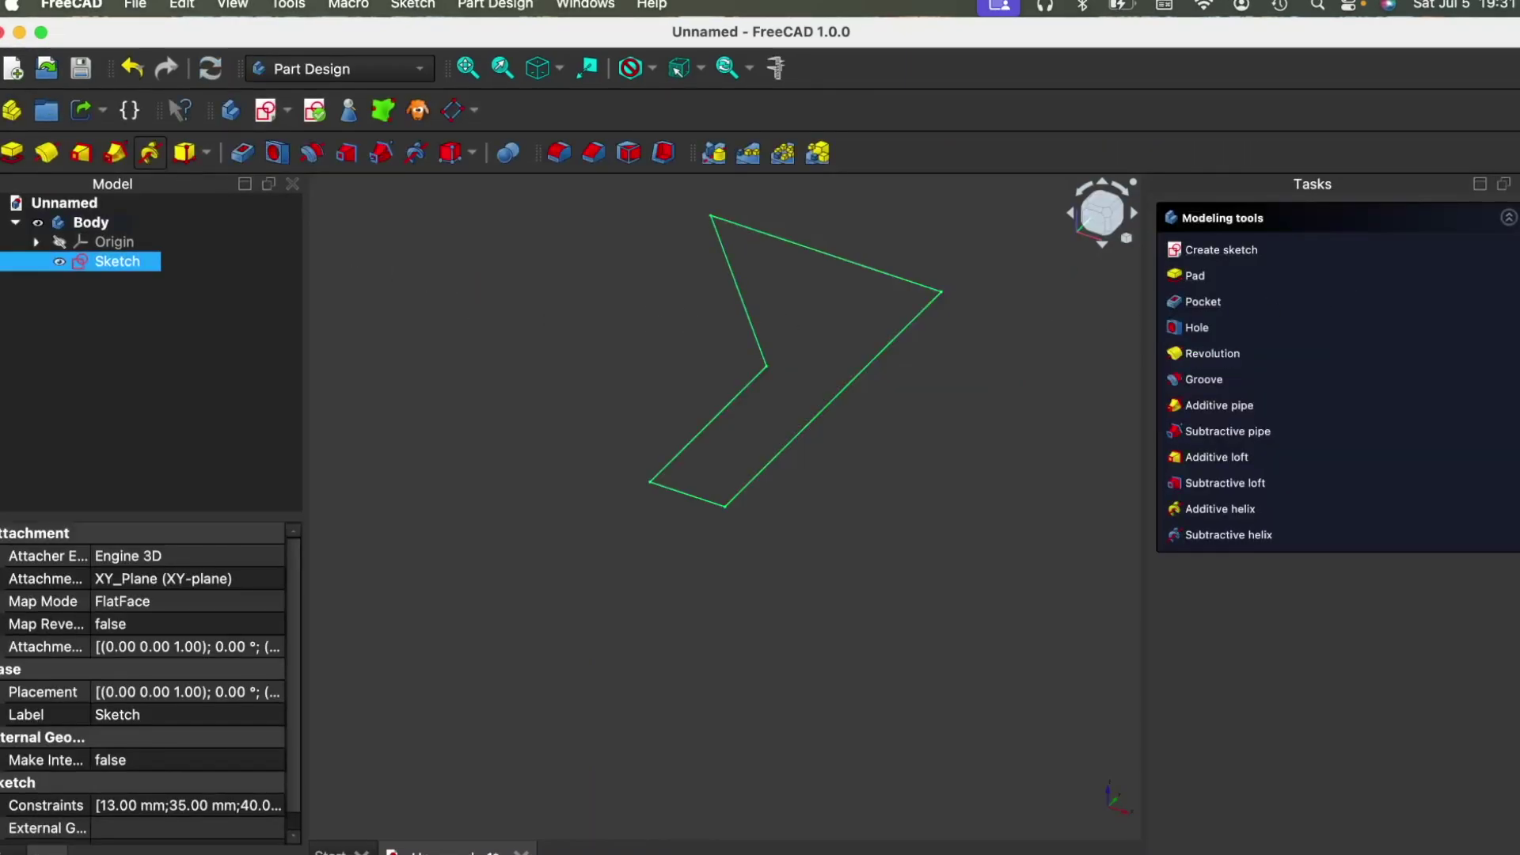
# Revolve the profile sketch 360° around the vertical sketch axis.
pyautogui.click(47, 155)
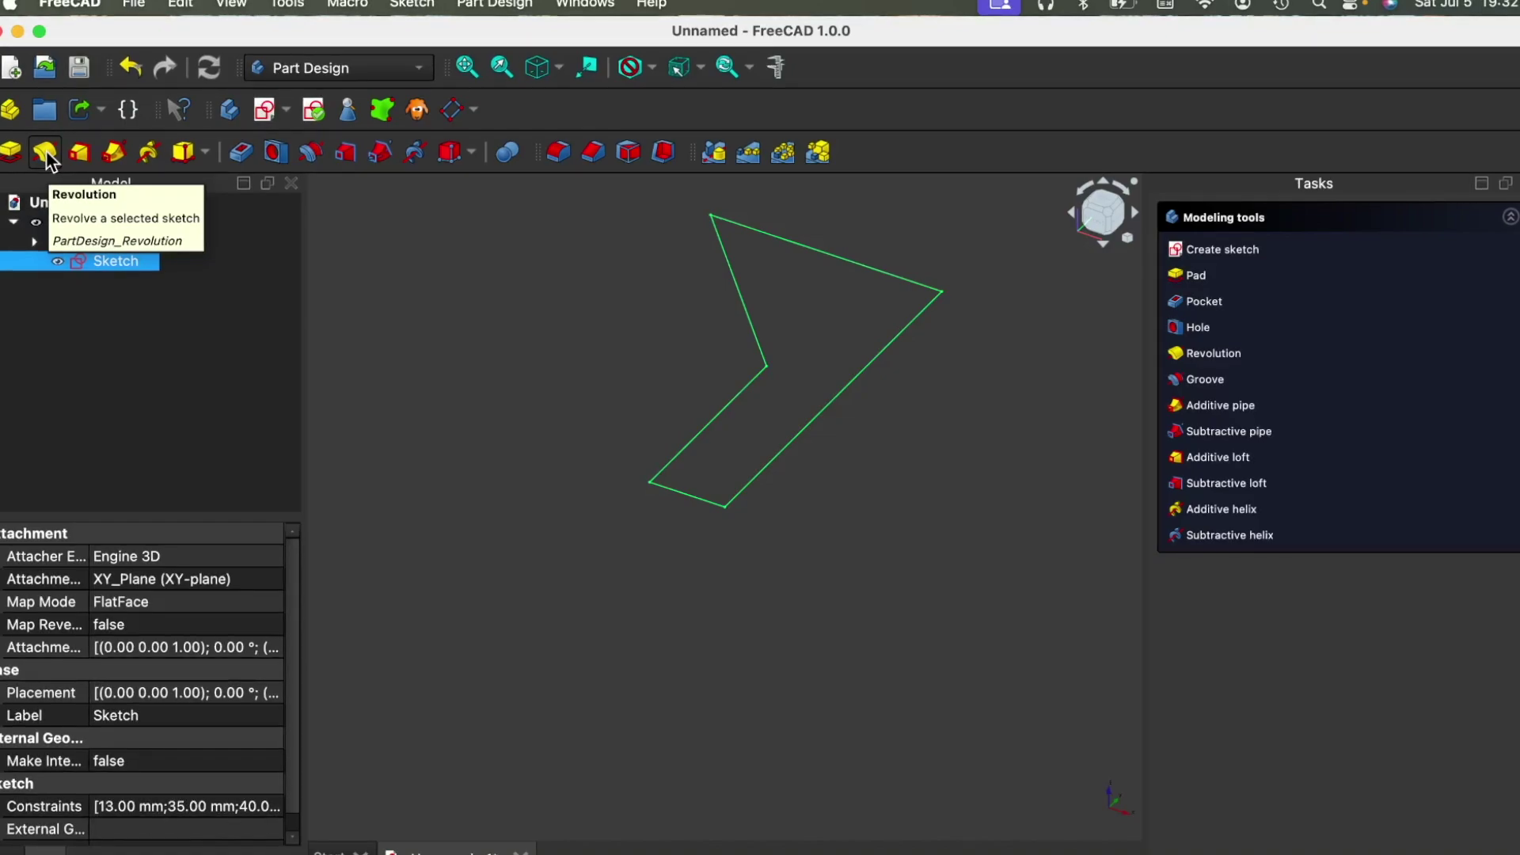
pyautogui.click(45, 154)
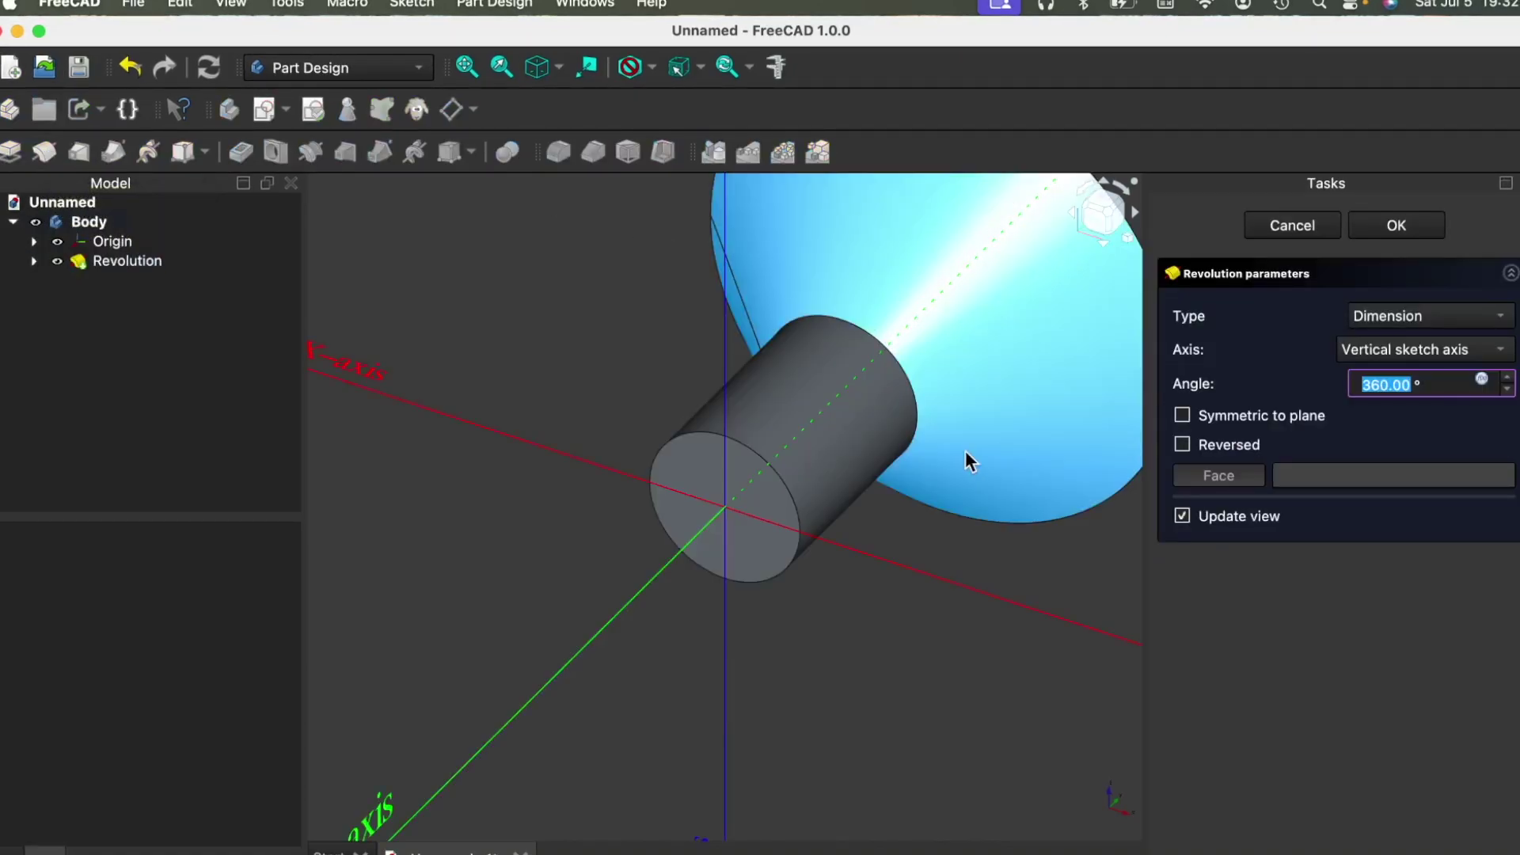
pyautogui.write('vf')
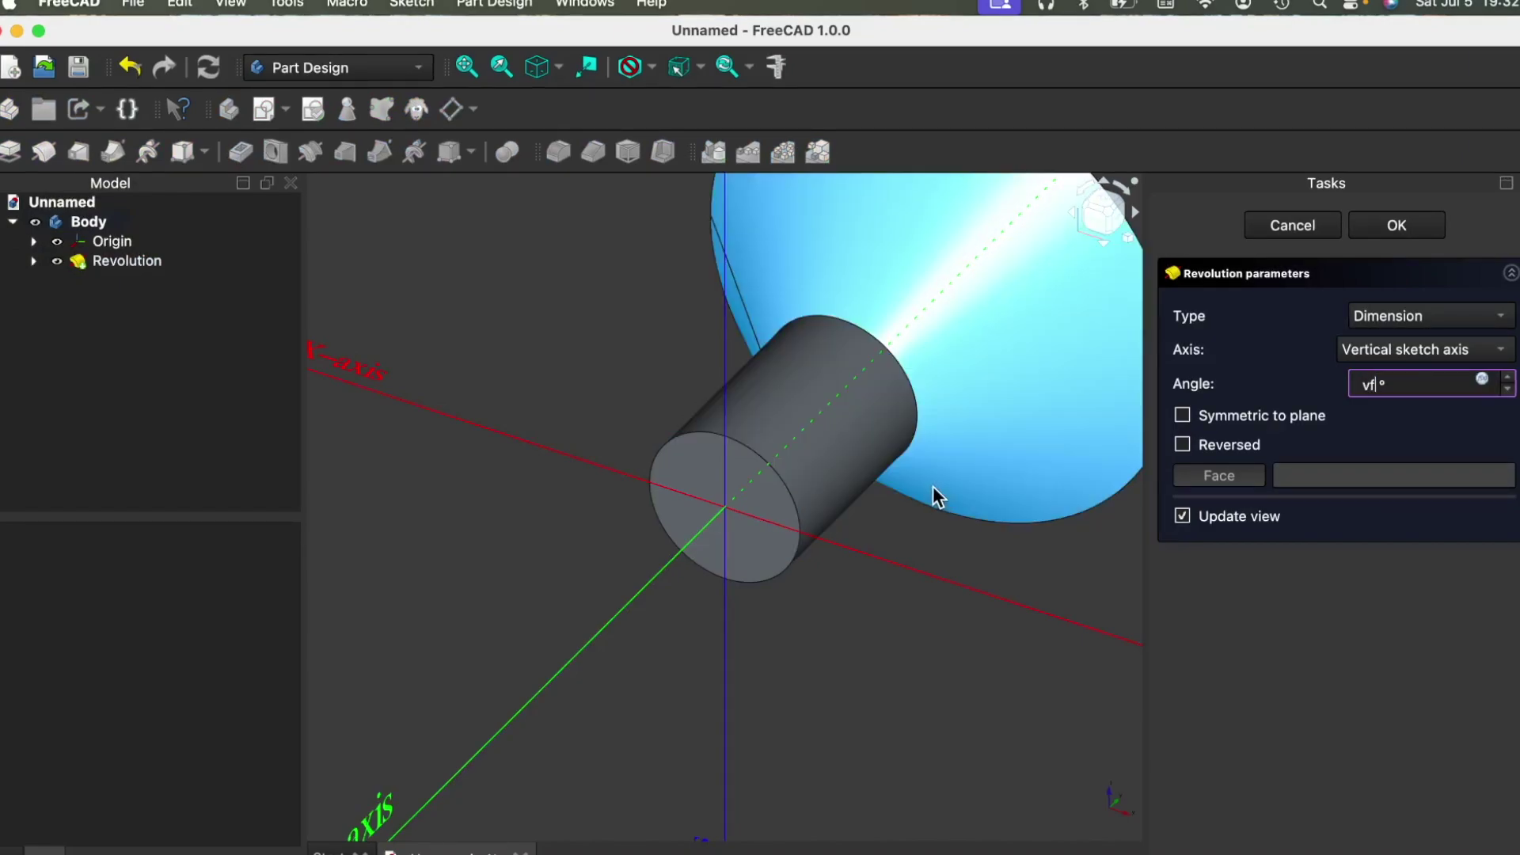
pyautogui.click(675, 412)
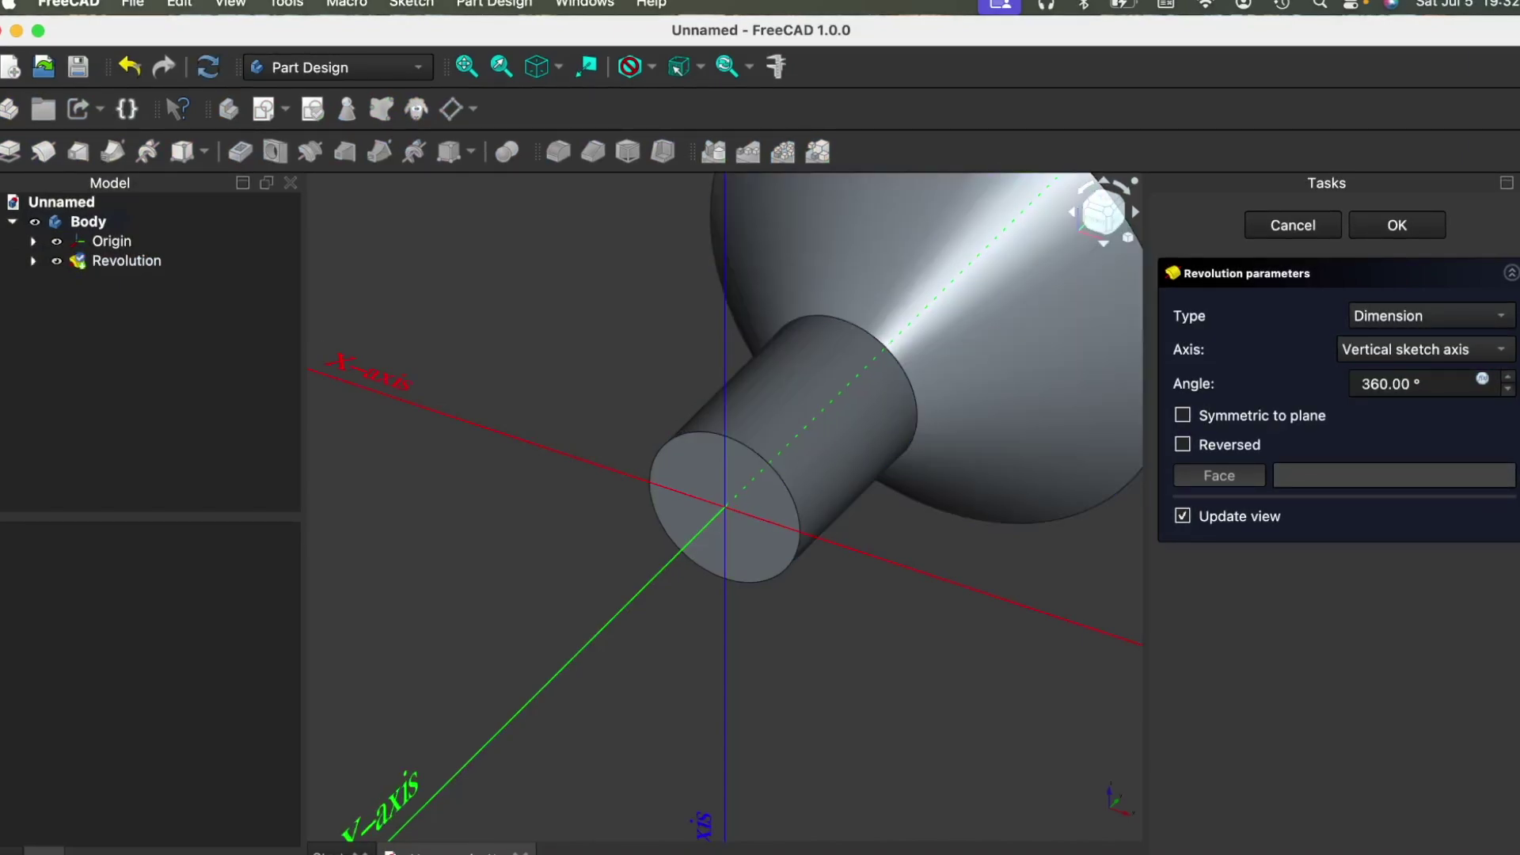
pyautogui.click(1418, 231)
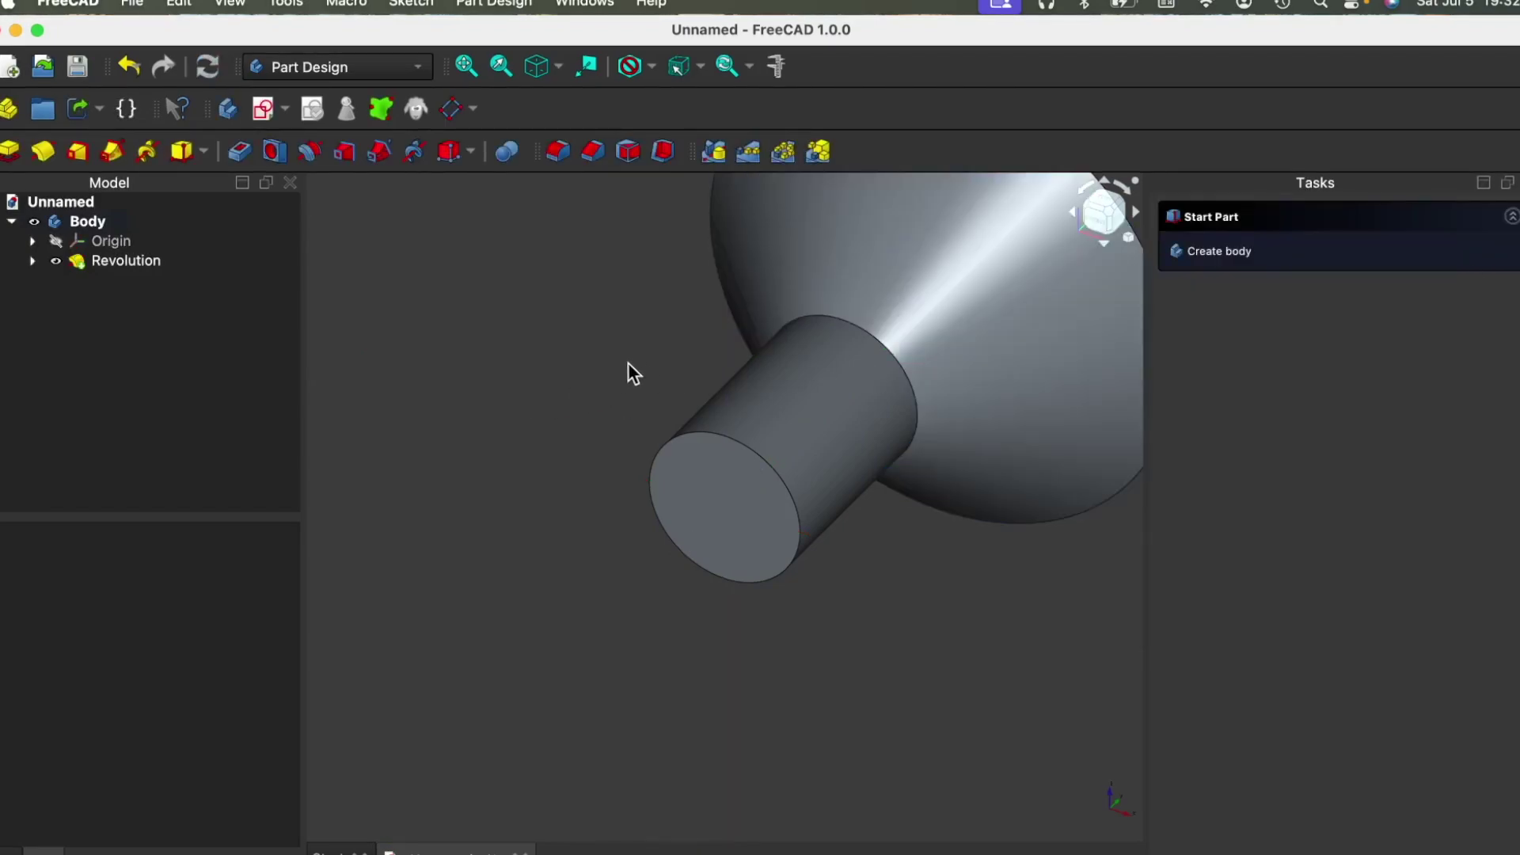
# Apply Thickness to the revolved solid with its wide flat face and the cylinder's small end face as the open faces.
pyautogui.scroll(-4, 647, 369)
pyautogui.moveTo(840, 390); pyautogui.dragTo(691, 436, button='middle')
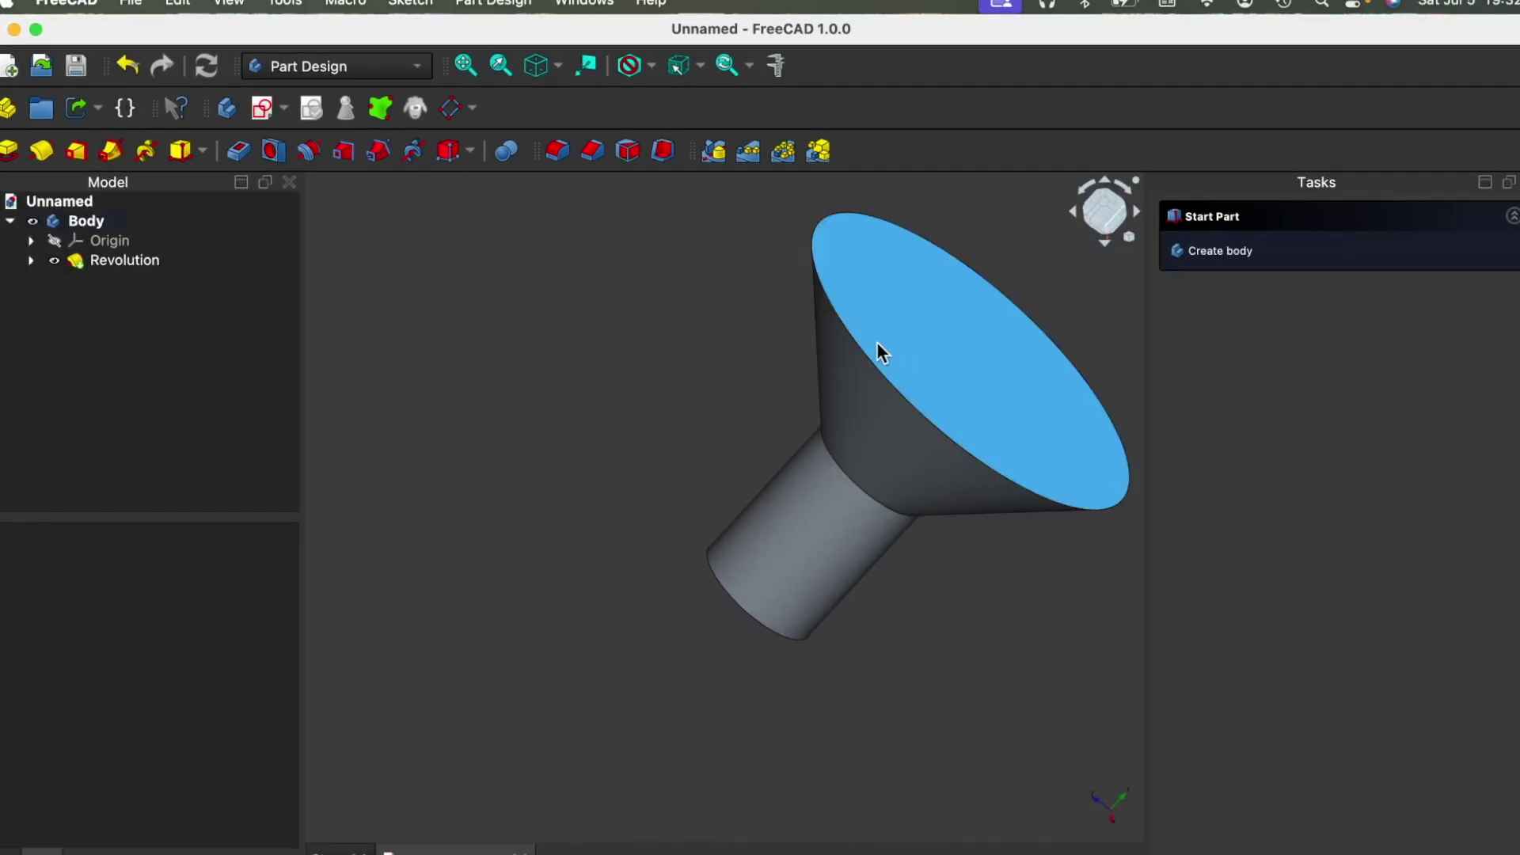
pyautogui.moveTo(843, 334); pyautogui.dragTo(793, 376, button='middle')
pyautogui.click(792, 426)
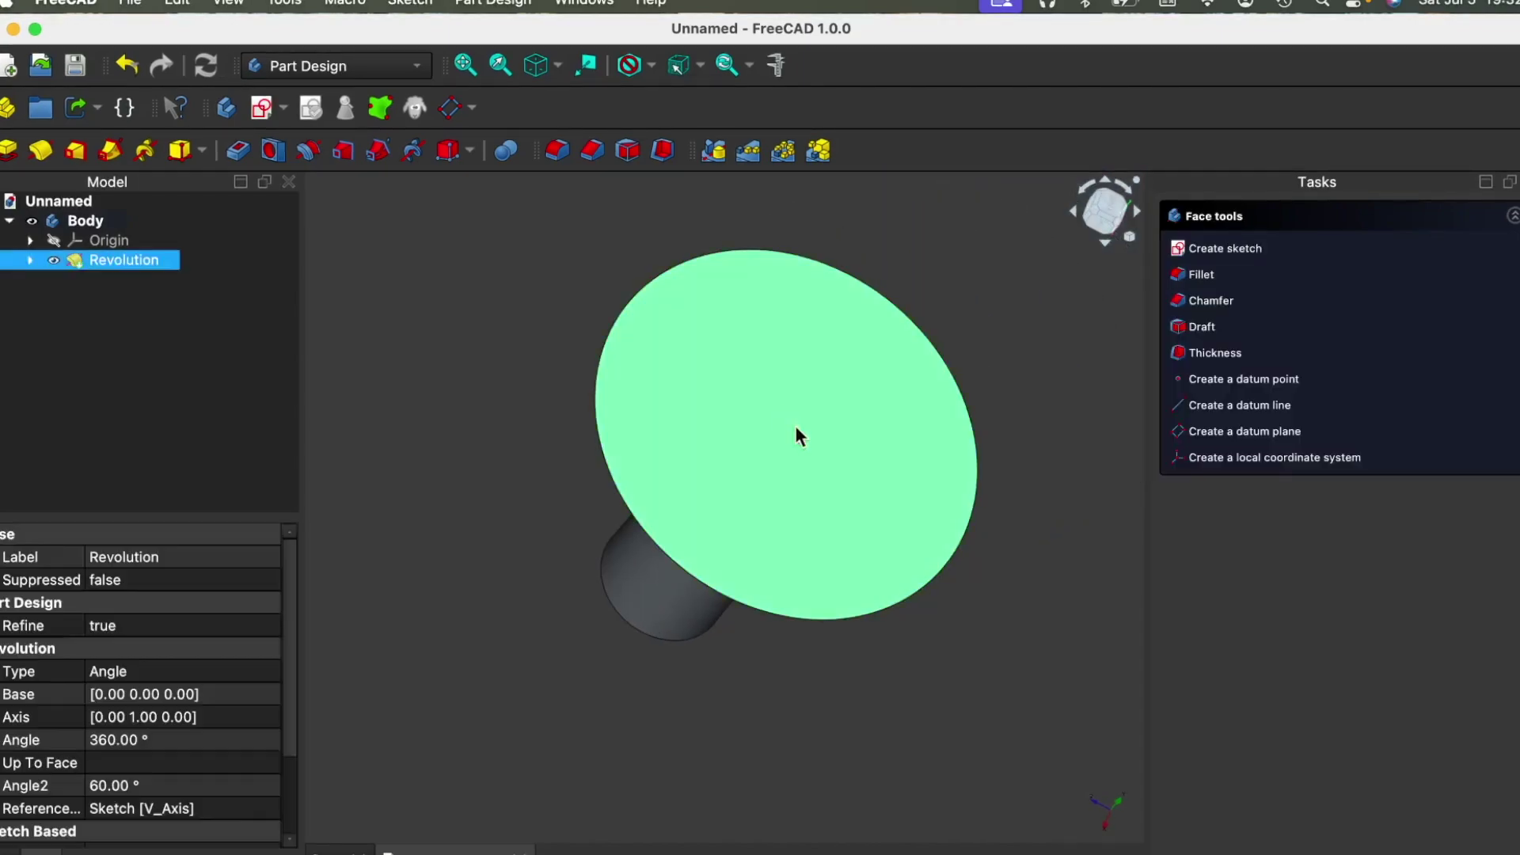
pyautogui.moveTo(710, 655); pyautogui.dragTo(1015, 477, button='middle')
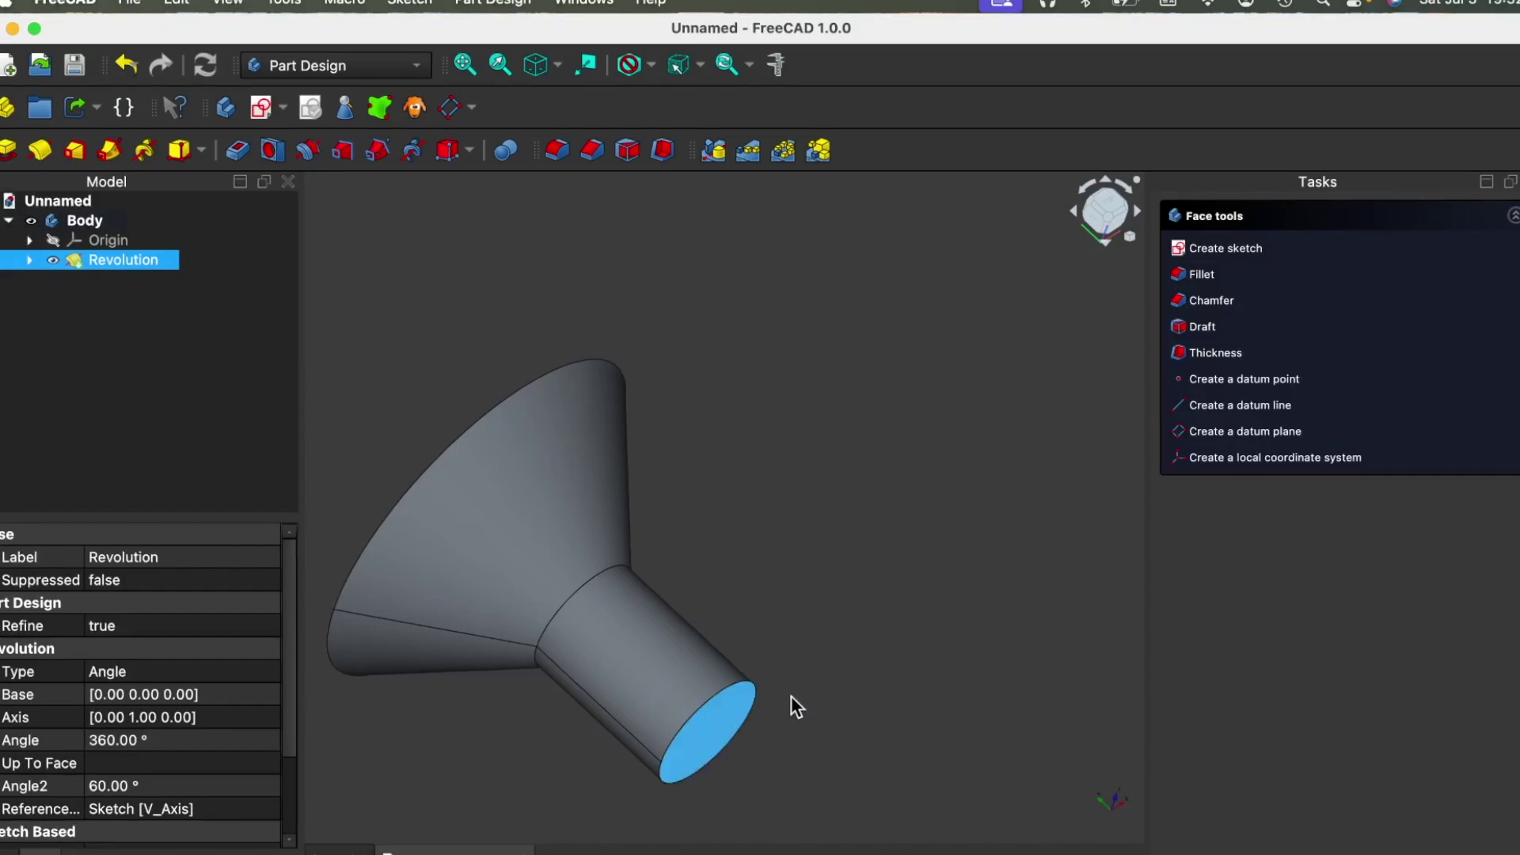
pyautogui.click(730, 717)
pyautogui.moveTo(746, 378); pyautogui.dragTo(758, 472, button='middle')
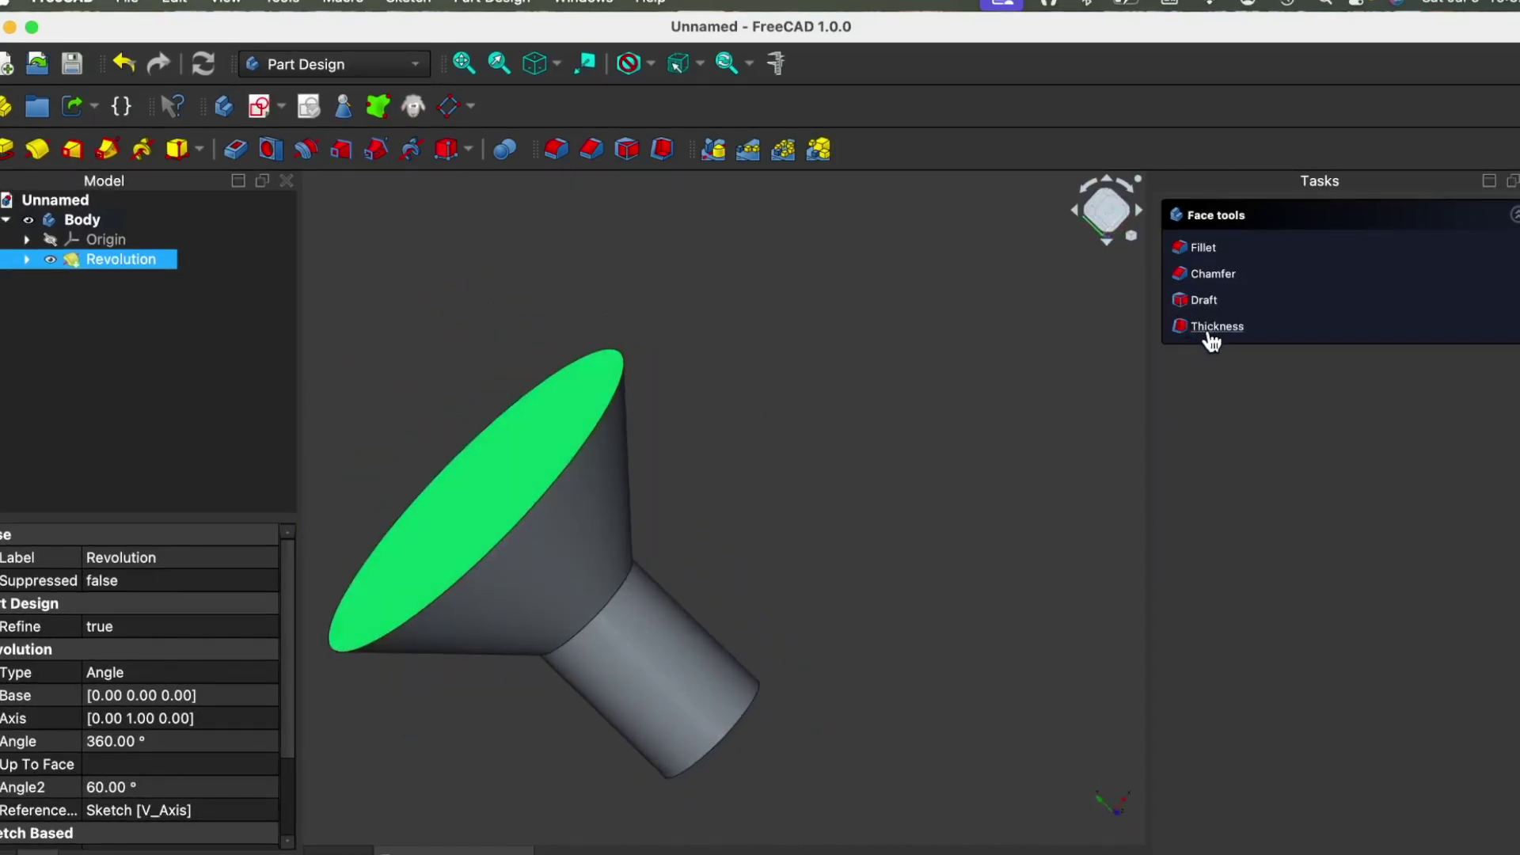
pyautogui.click(521, 398)
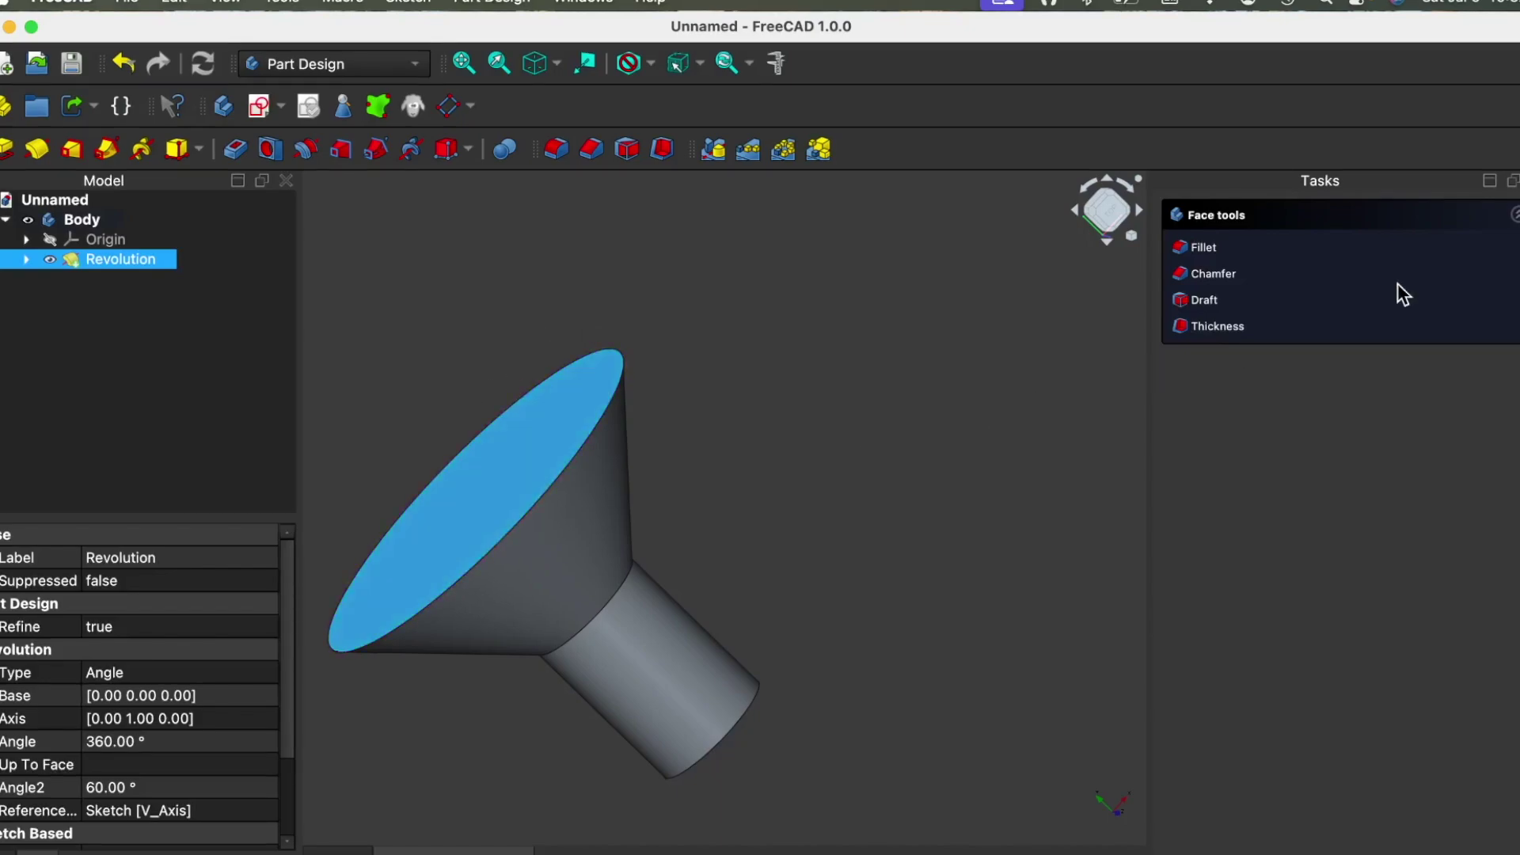
pyautogui.click(1219, 327)
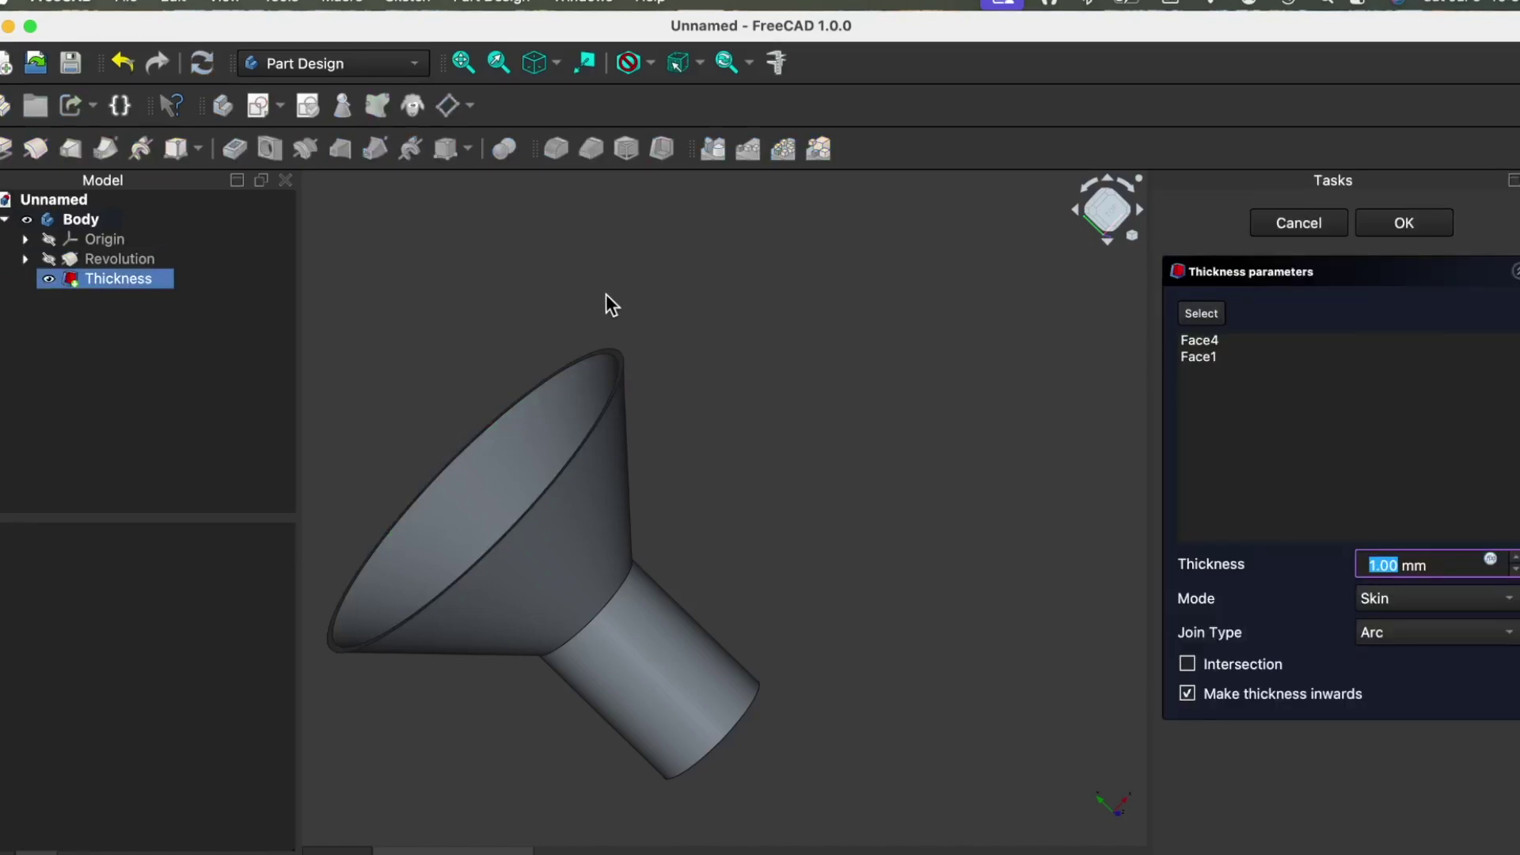
# Set the inward wall thickness of the hollowed funnel to 1.5 mm and accept it.
pyautogui.click(608, 296)
pyautogui.moveTo(644, 305); pyautogui.dragTo(643, 348, button='middle')
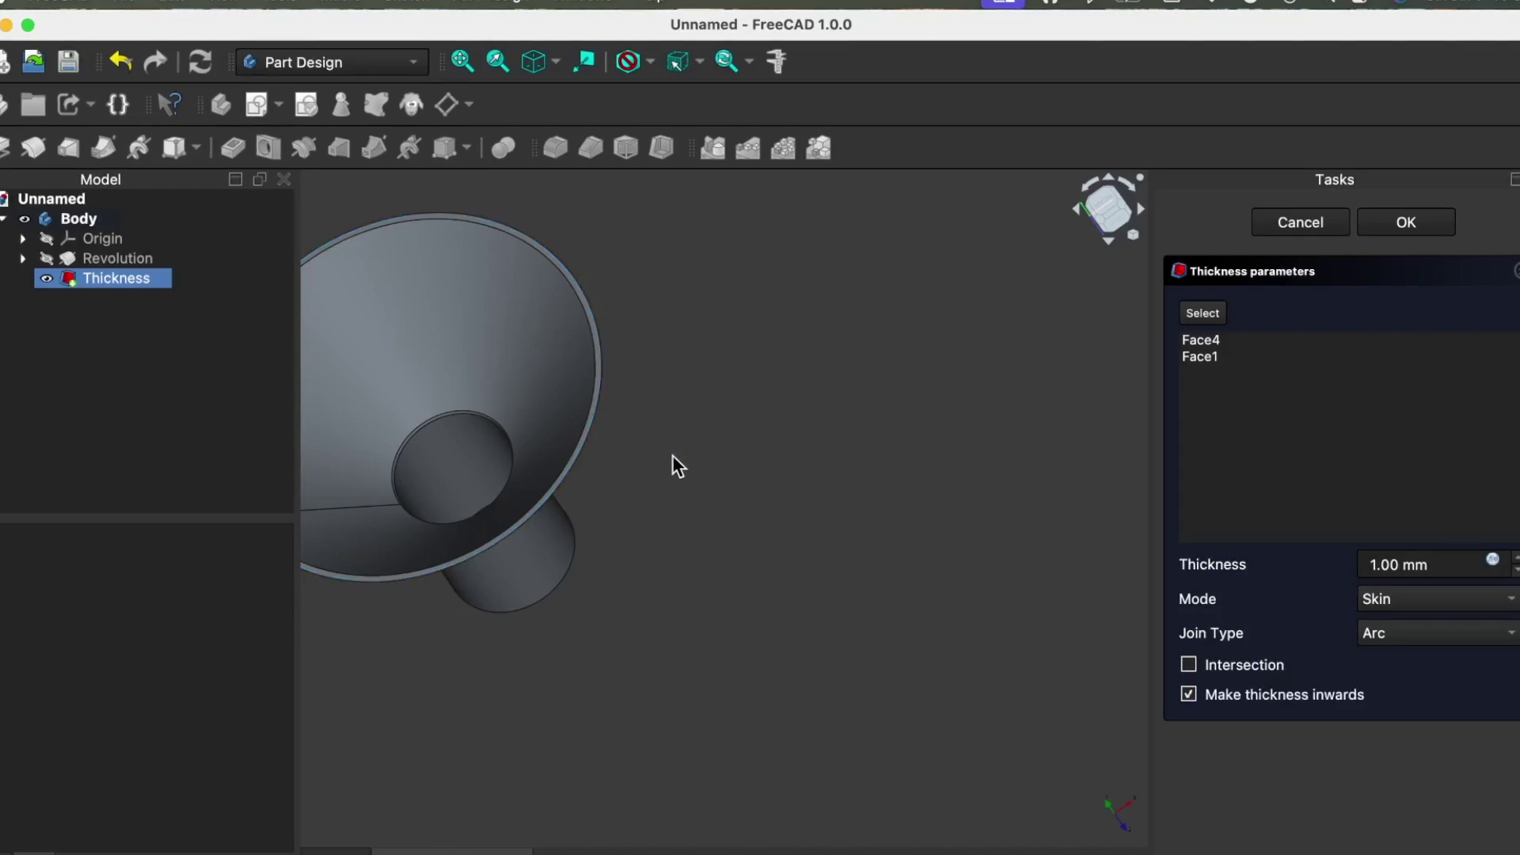
pyautogui.click(1396, 565)
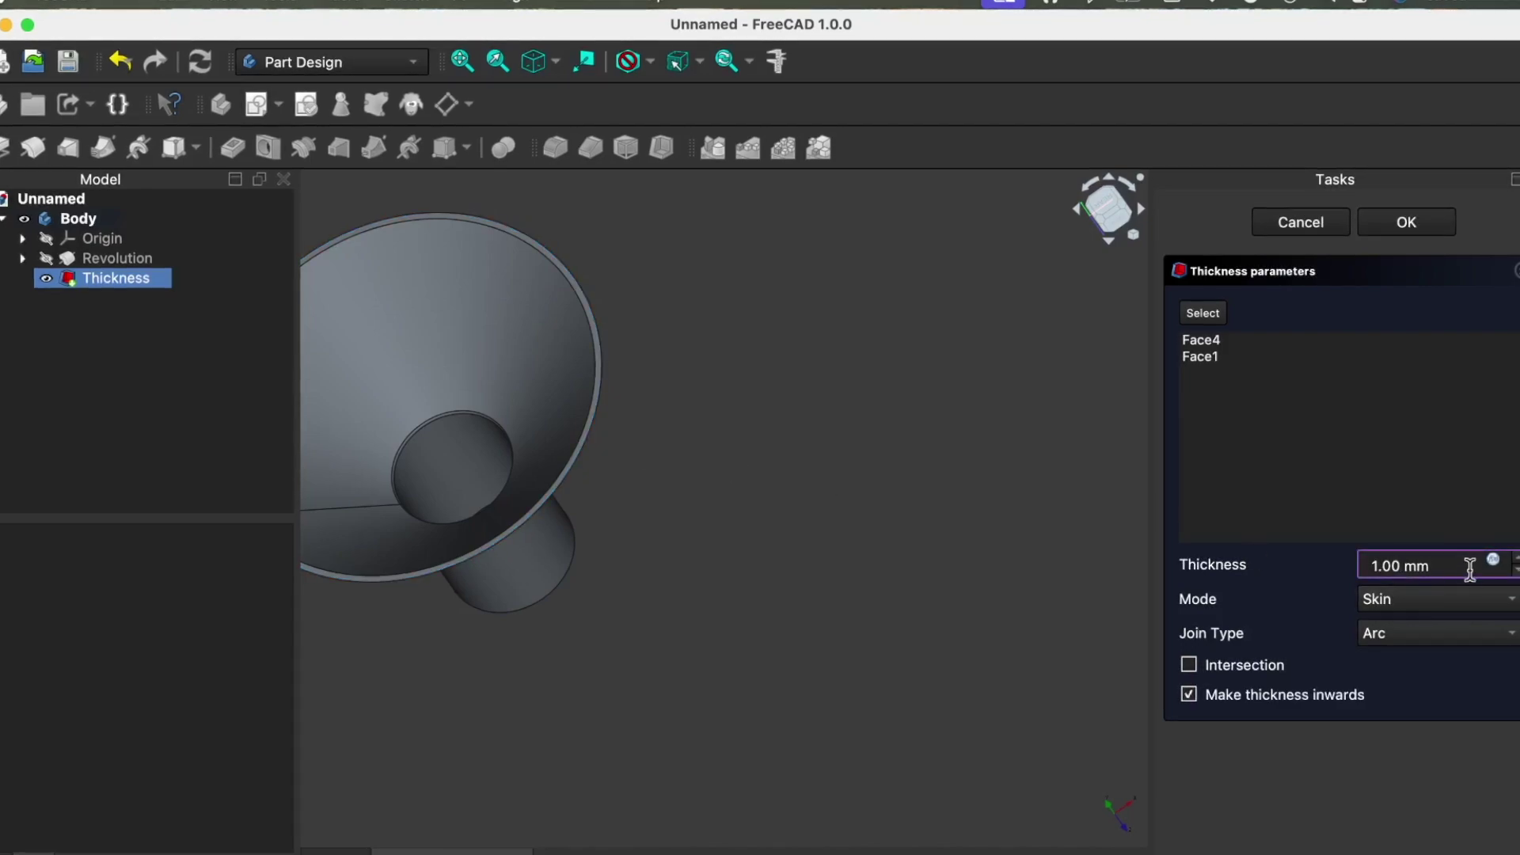
pyautogui.press('BackSpace')
pyautogui.press('BackSpace')
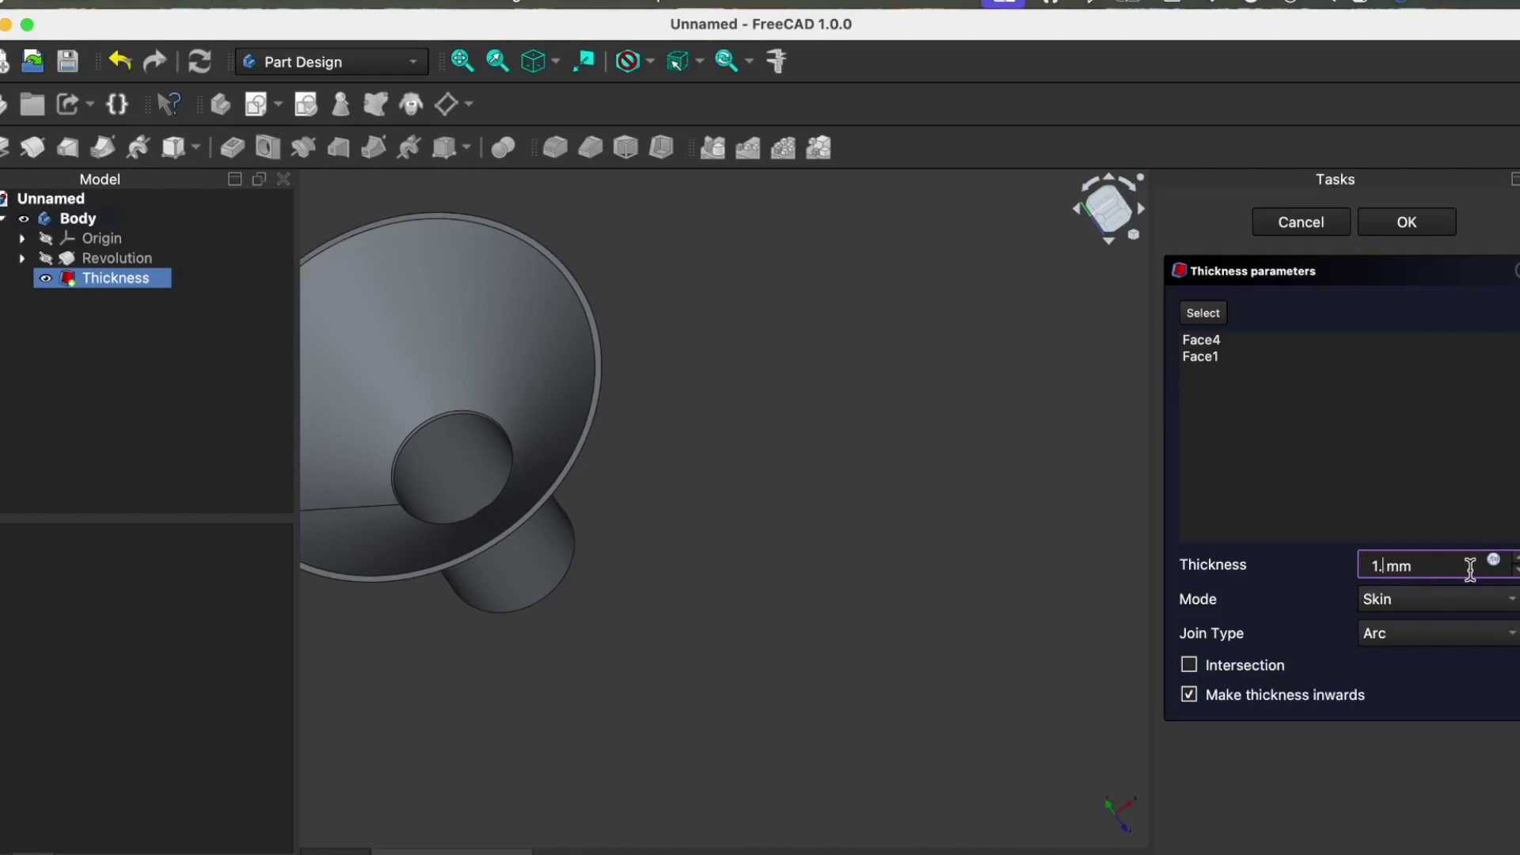
pyautogui.write('5')
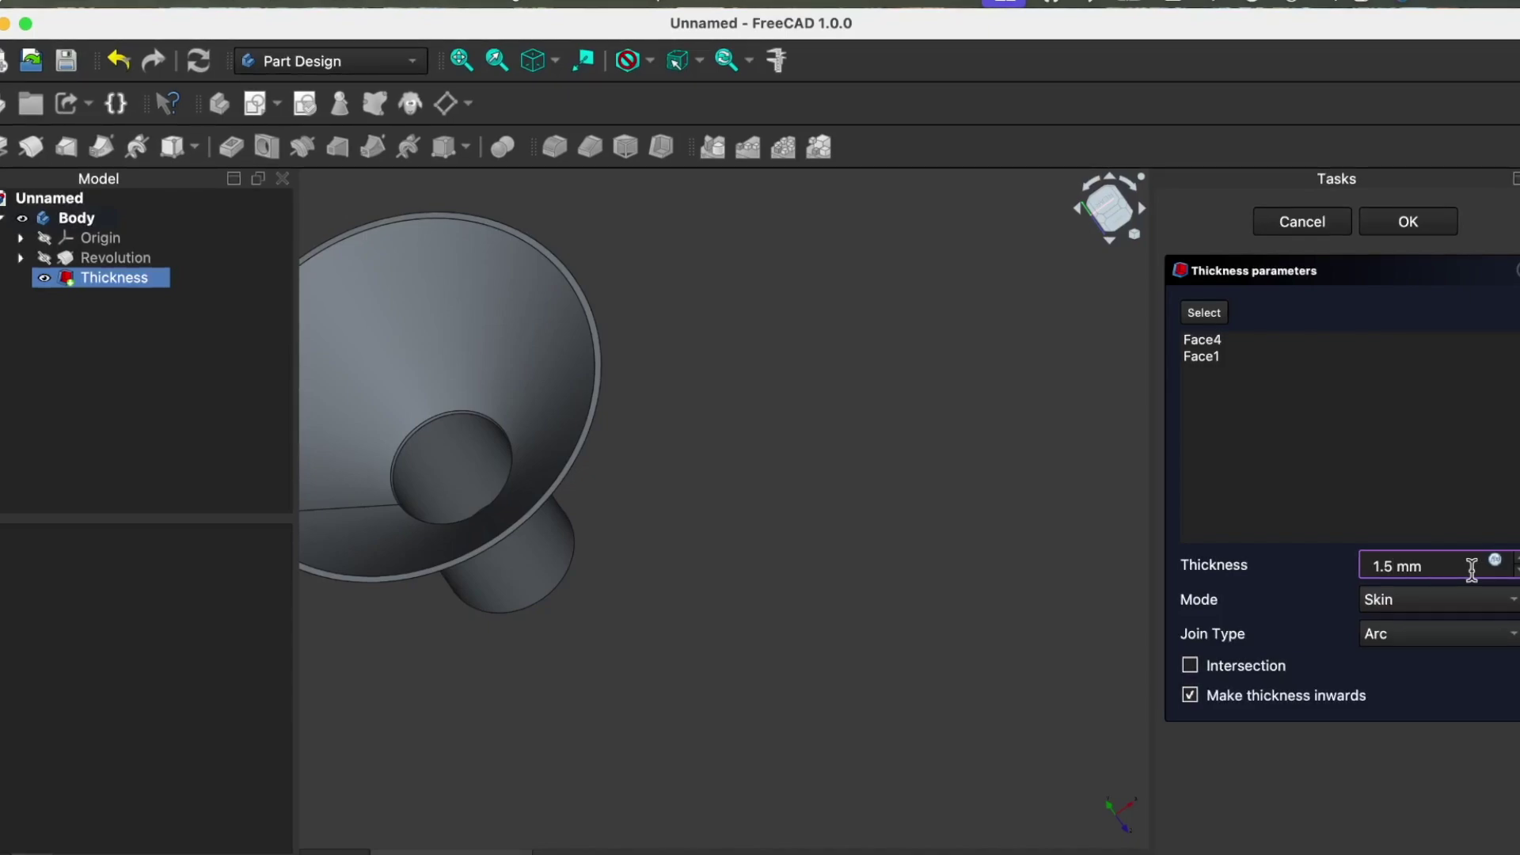
pyautogui.click(1413, 223)
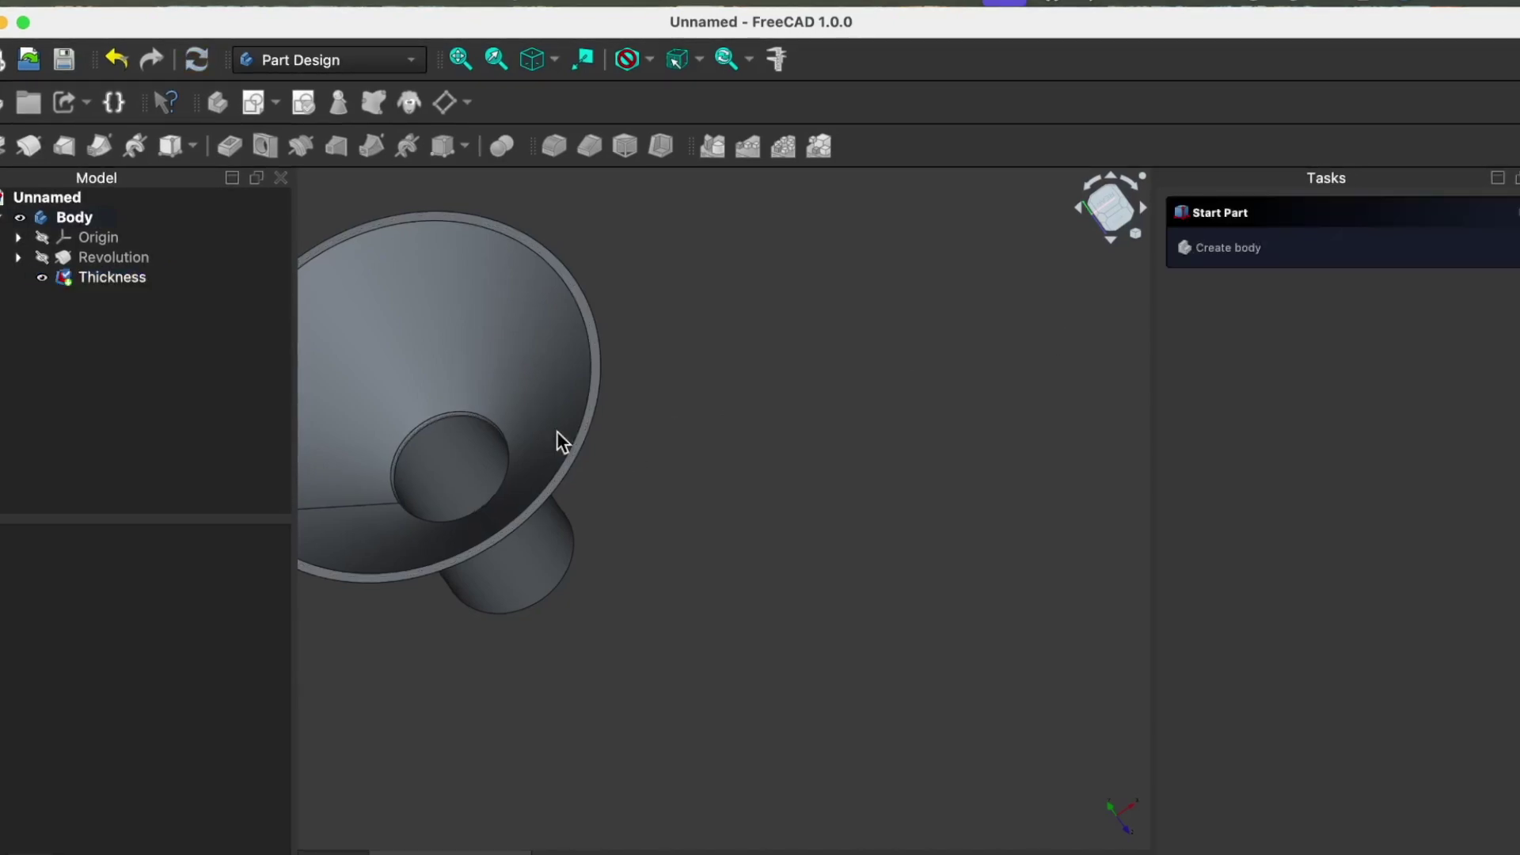
# Pad the ring-shaped rim face at the funnel's wide opening by 2 mm.
pyautogui.scroll(5, 546, 305)
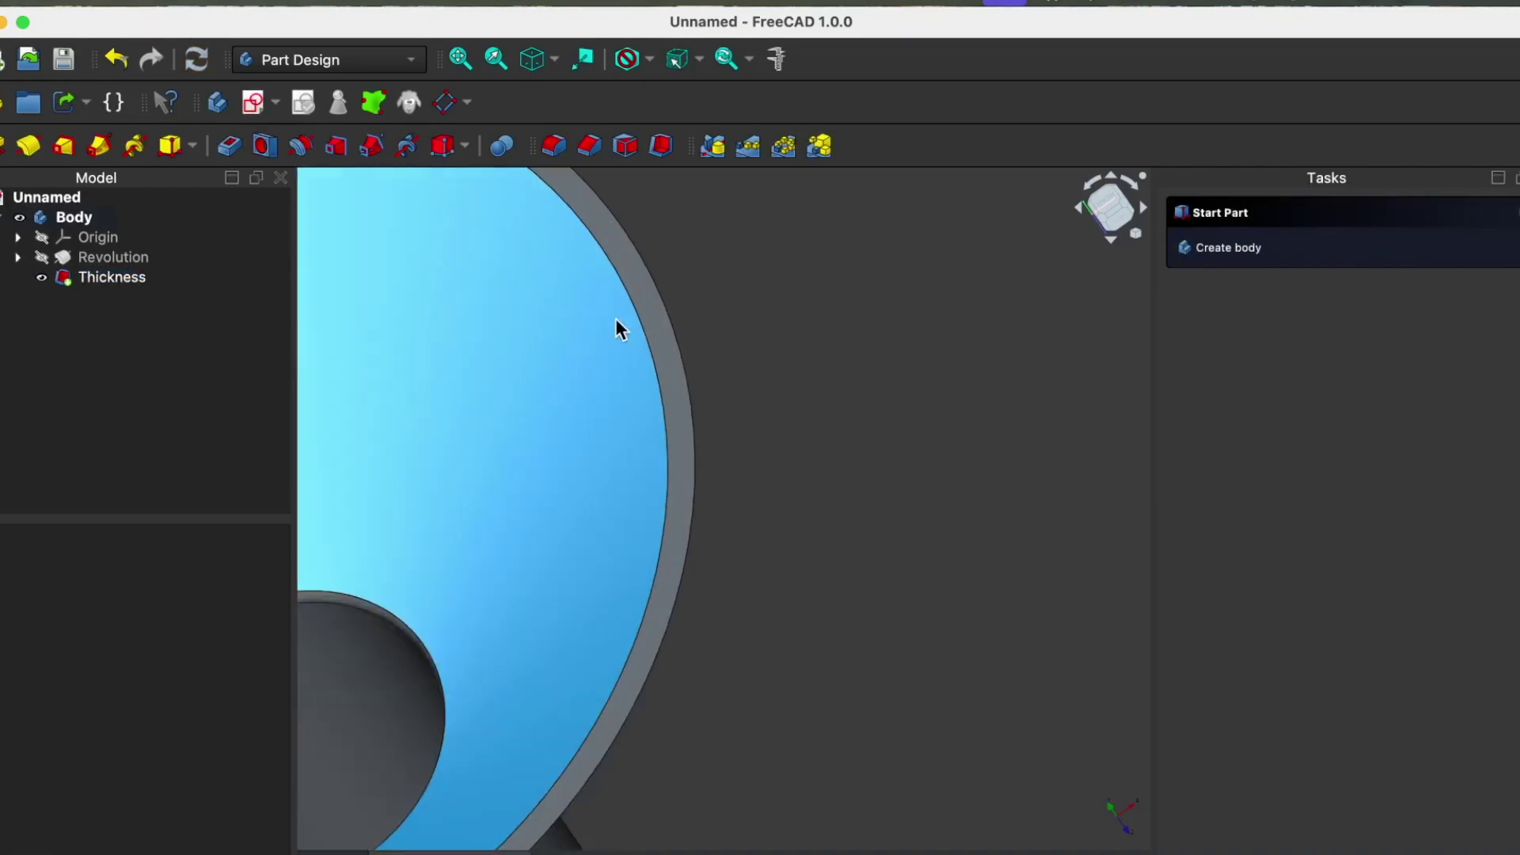
pyautogui.click(662, 349)
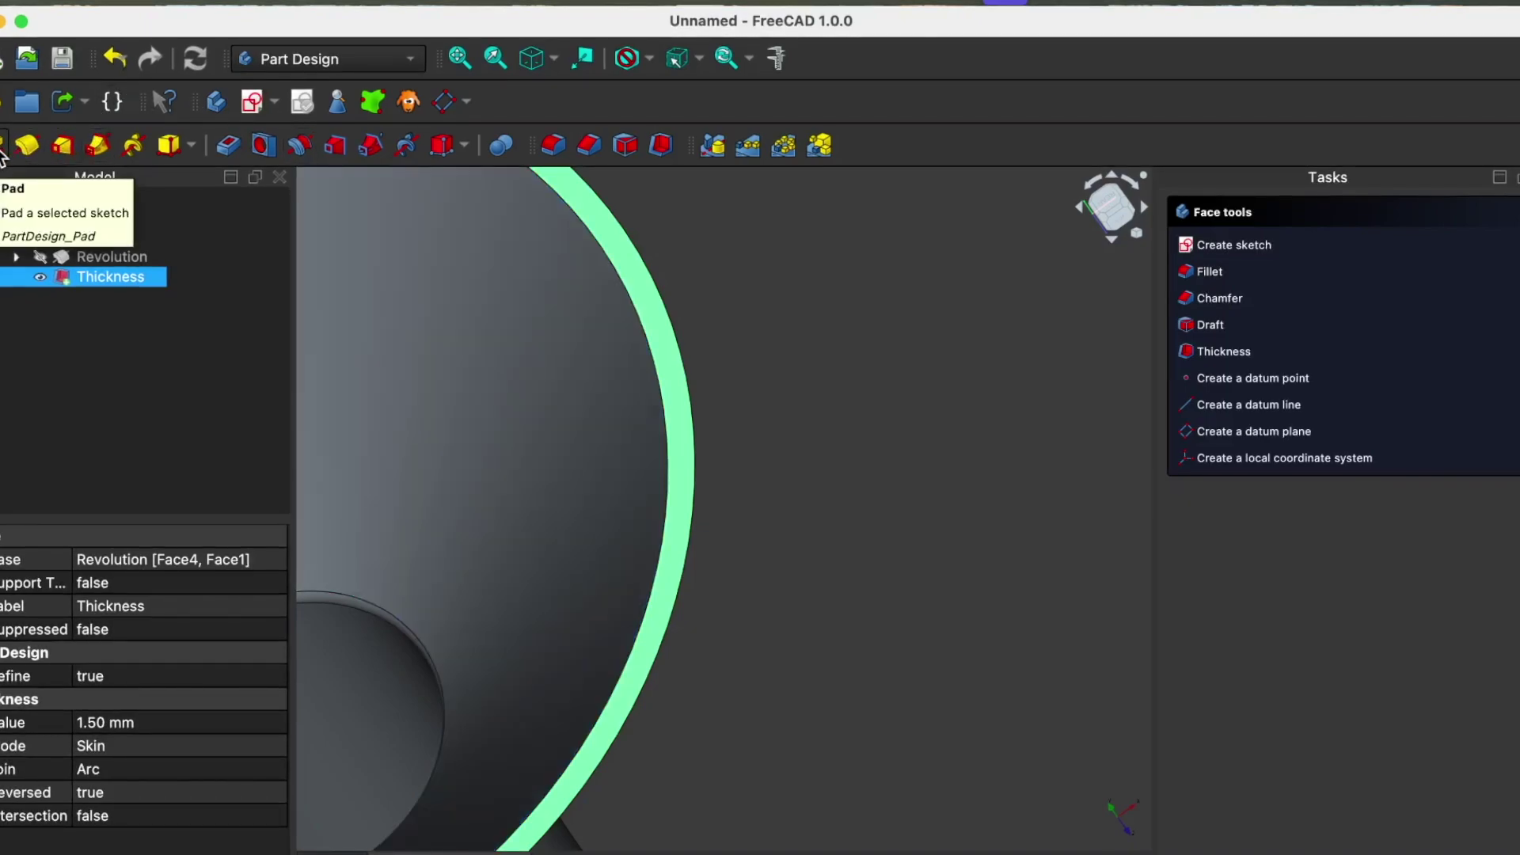
pyautogui.click(3, 146)
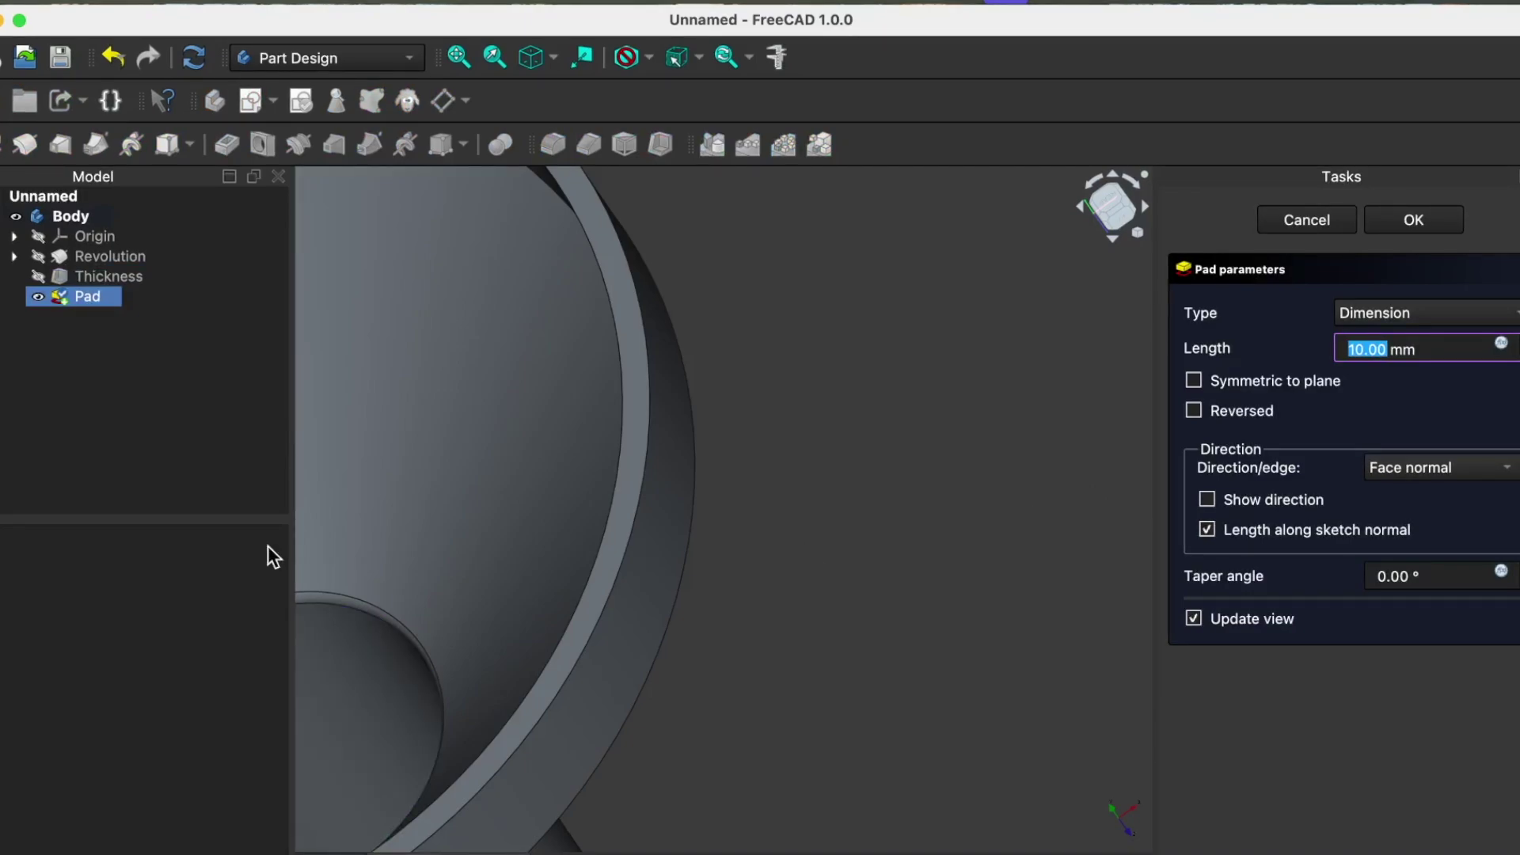
pyautogui.click(610, 556)
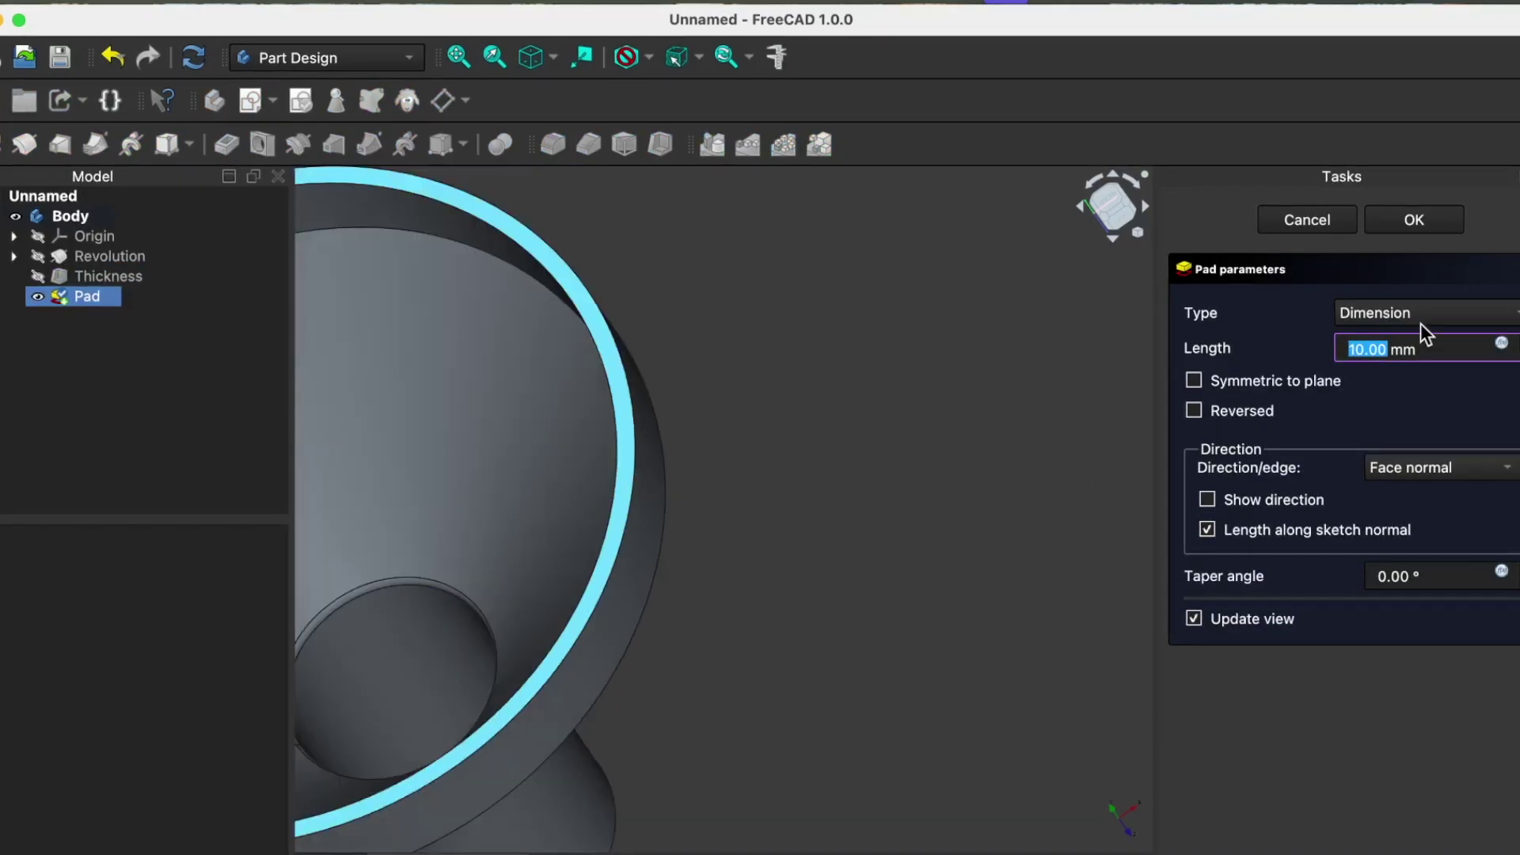
pyautogui.write('2')
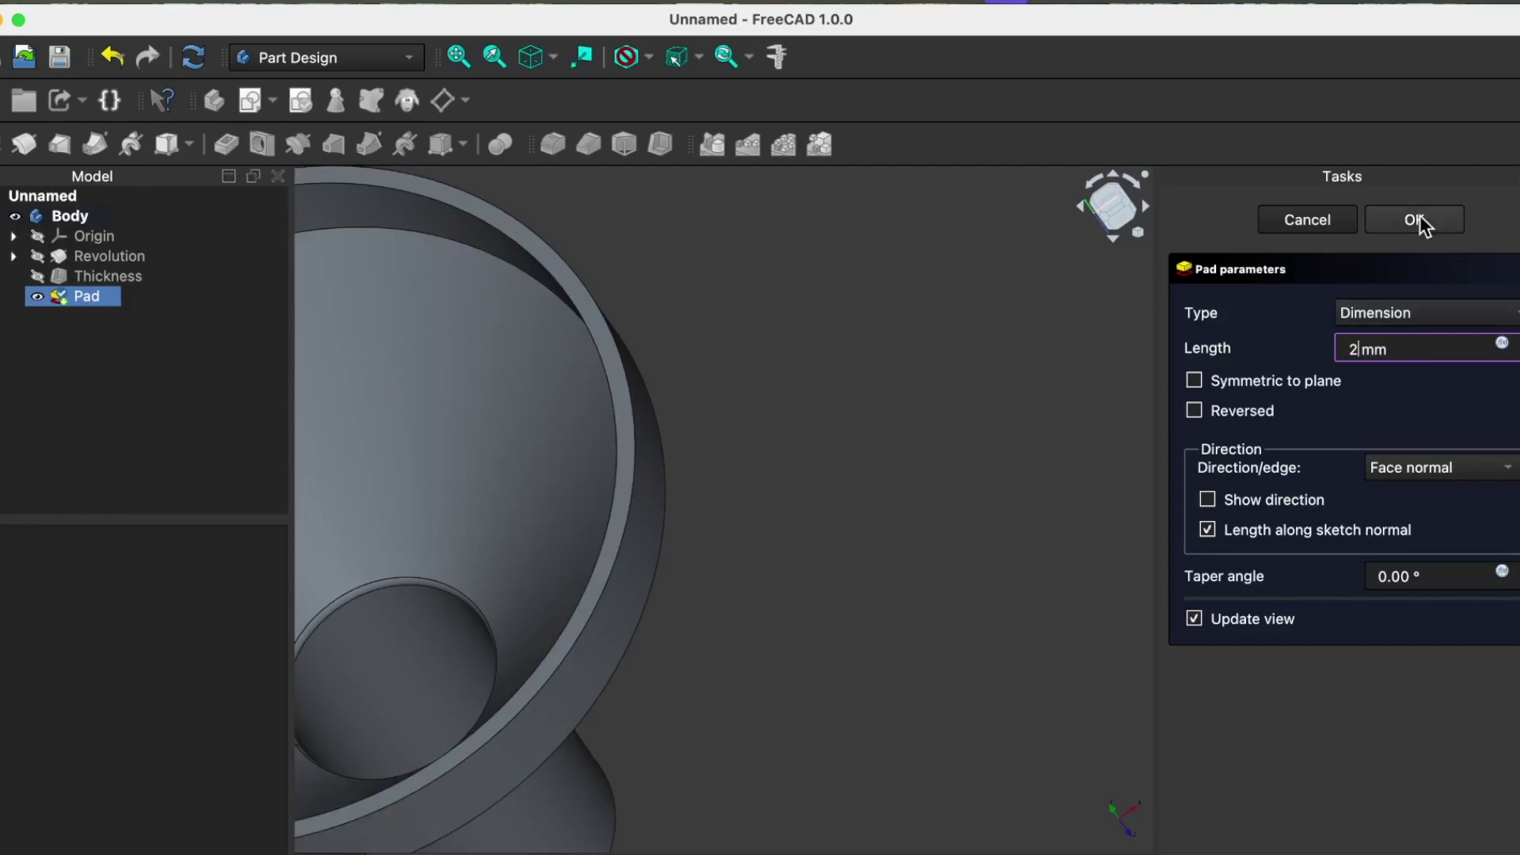
pyautogui.click(1421, 224)
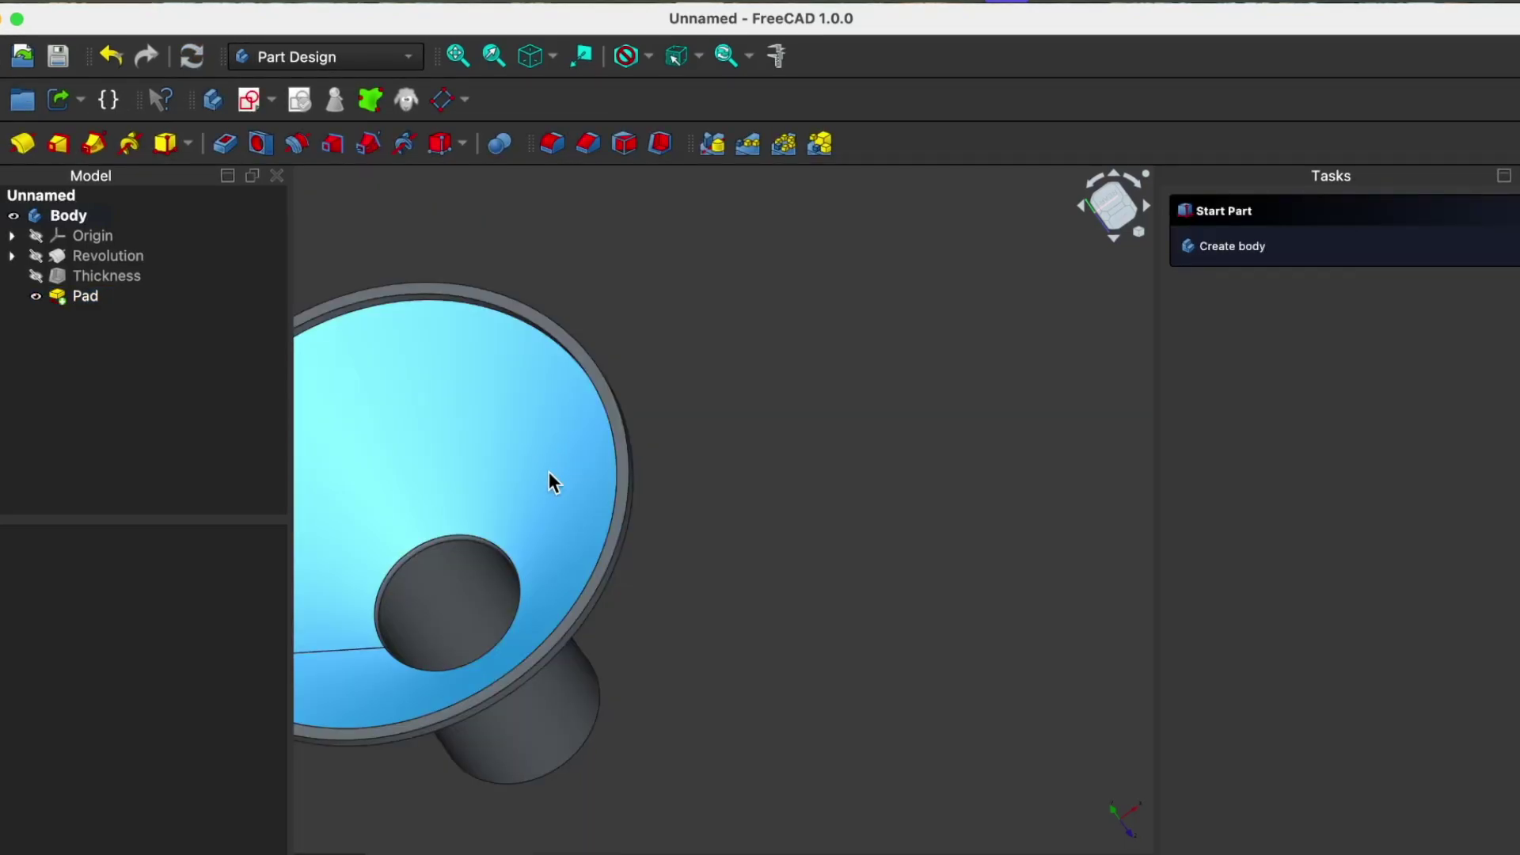
# Create a new sketch on the ring-shaped face of the padded rim.
pyautogui.moveTo(547, 472); pyautogui.dragTo(1283, 248, button='middle')
pyautogui.moveTo(354, 731); pyautogui.dragTo(309, 699, button='middle')
pyautogui.moveTo(918, 737); pyautogui.dragTo(892, 719, button='middle')
pyautogui.moveTo(477, 532); pyautogui.dragTo(657, 520, button='middle')
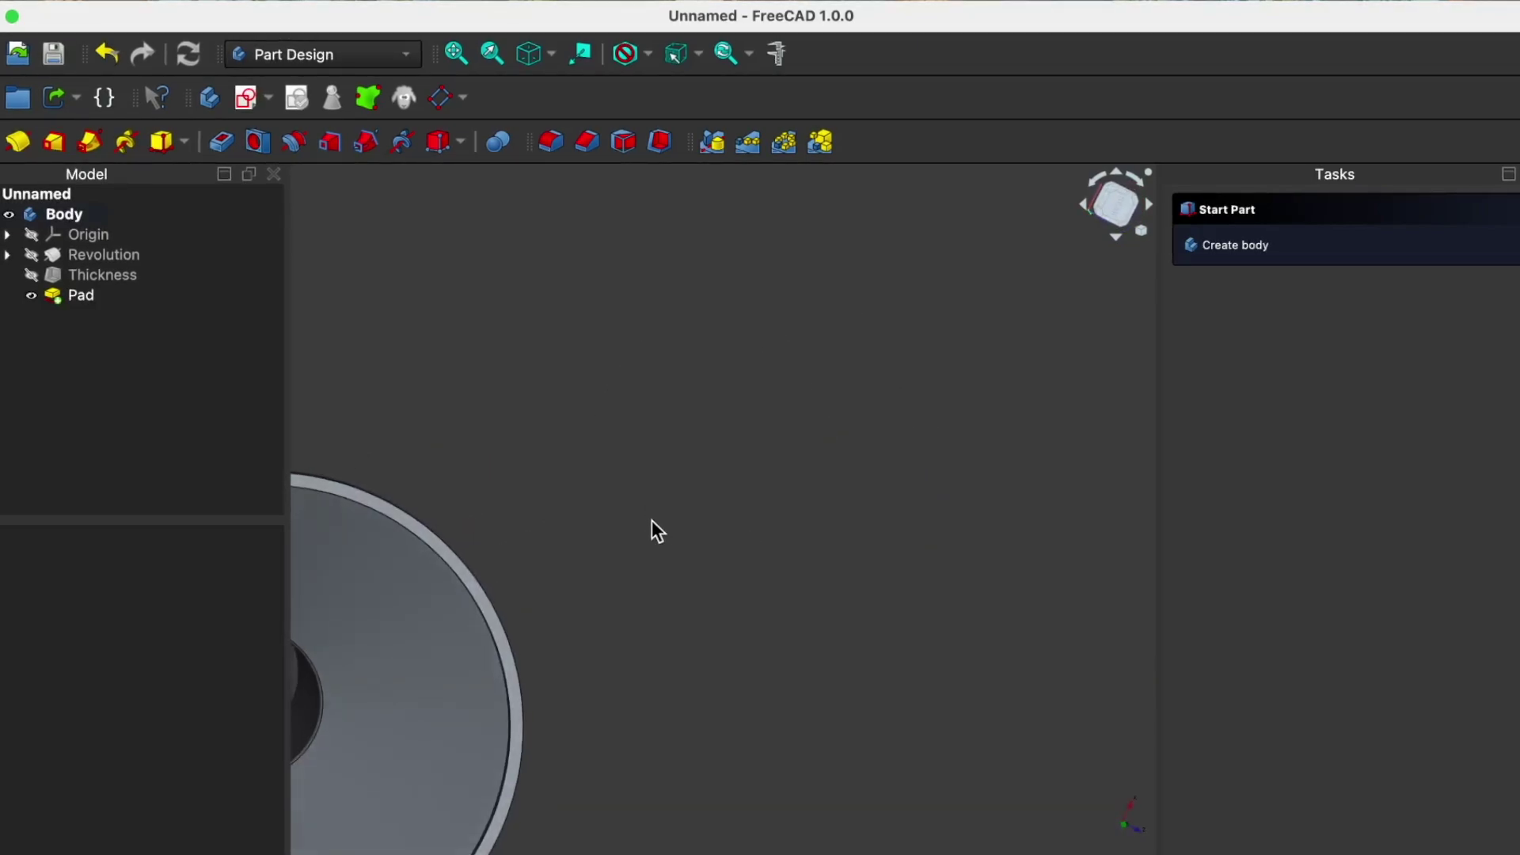
pyautogui.press('v')
pyautogui.press('f')
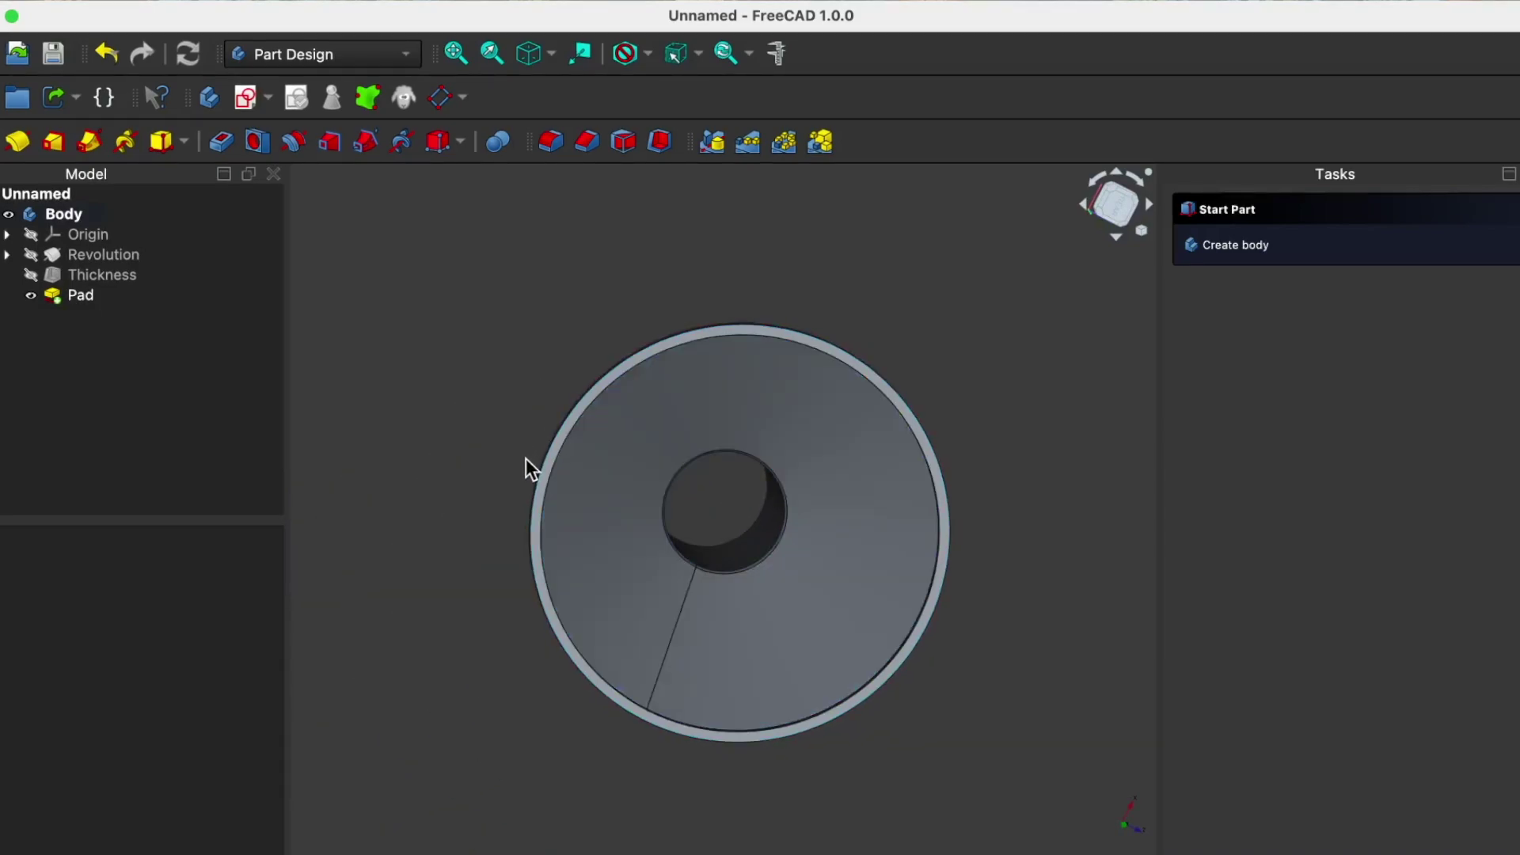
pyautogui.scroll(5, 521, 482)
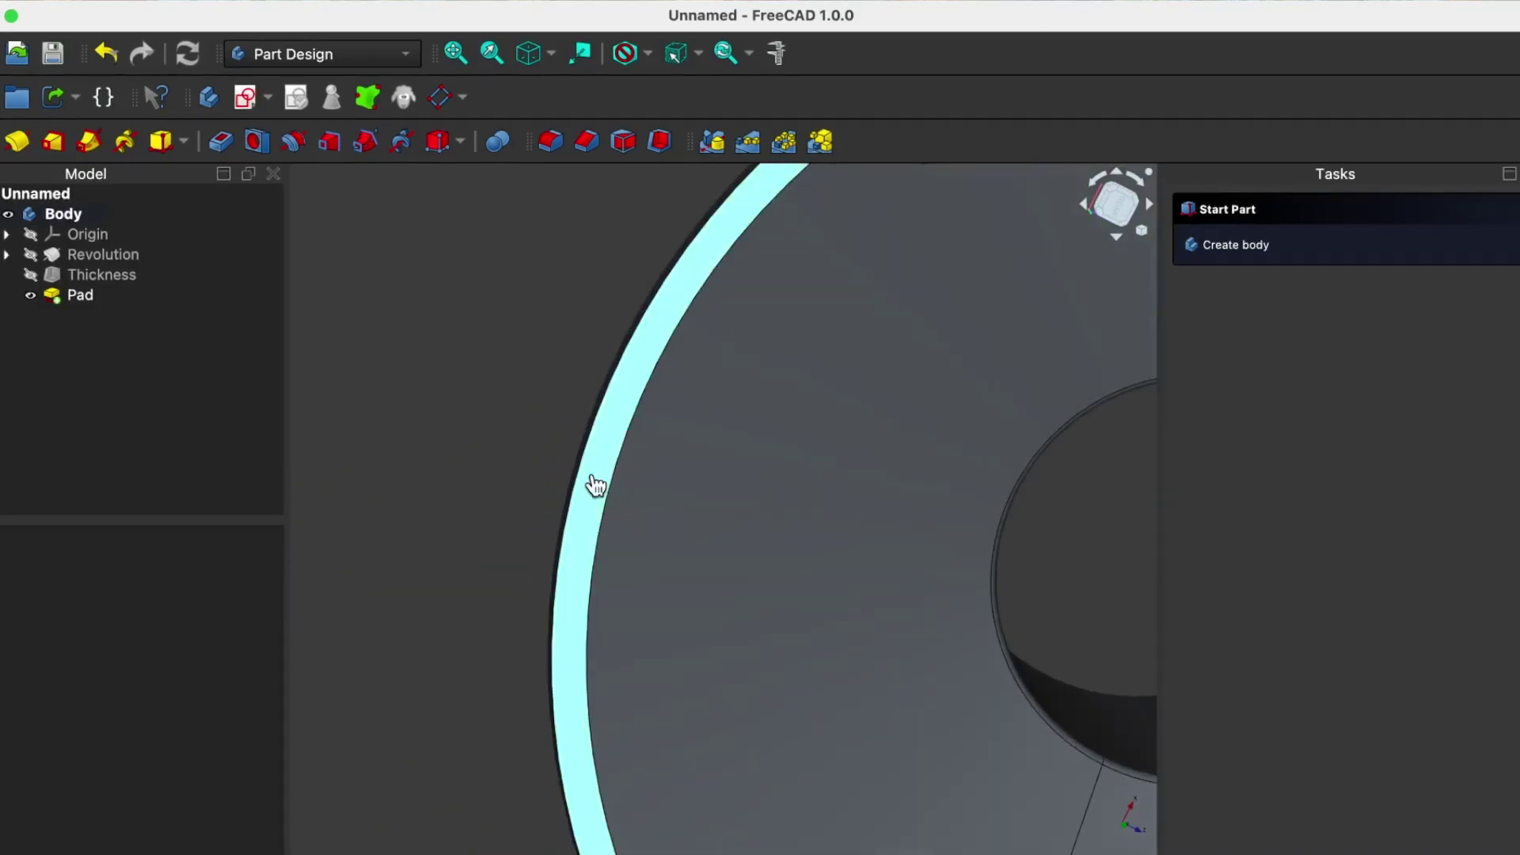
pyautogui.click(592, 477)
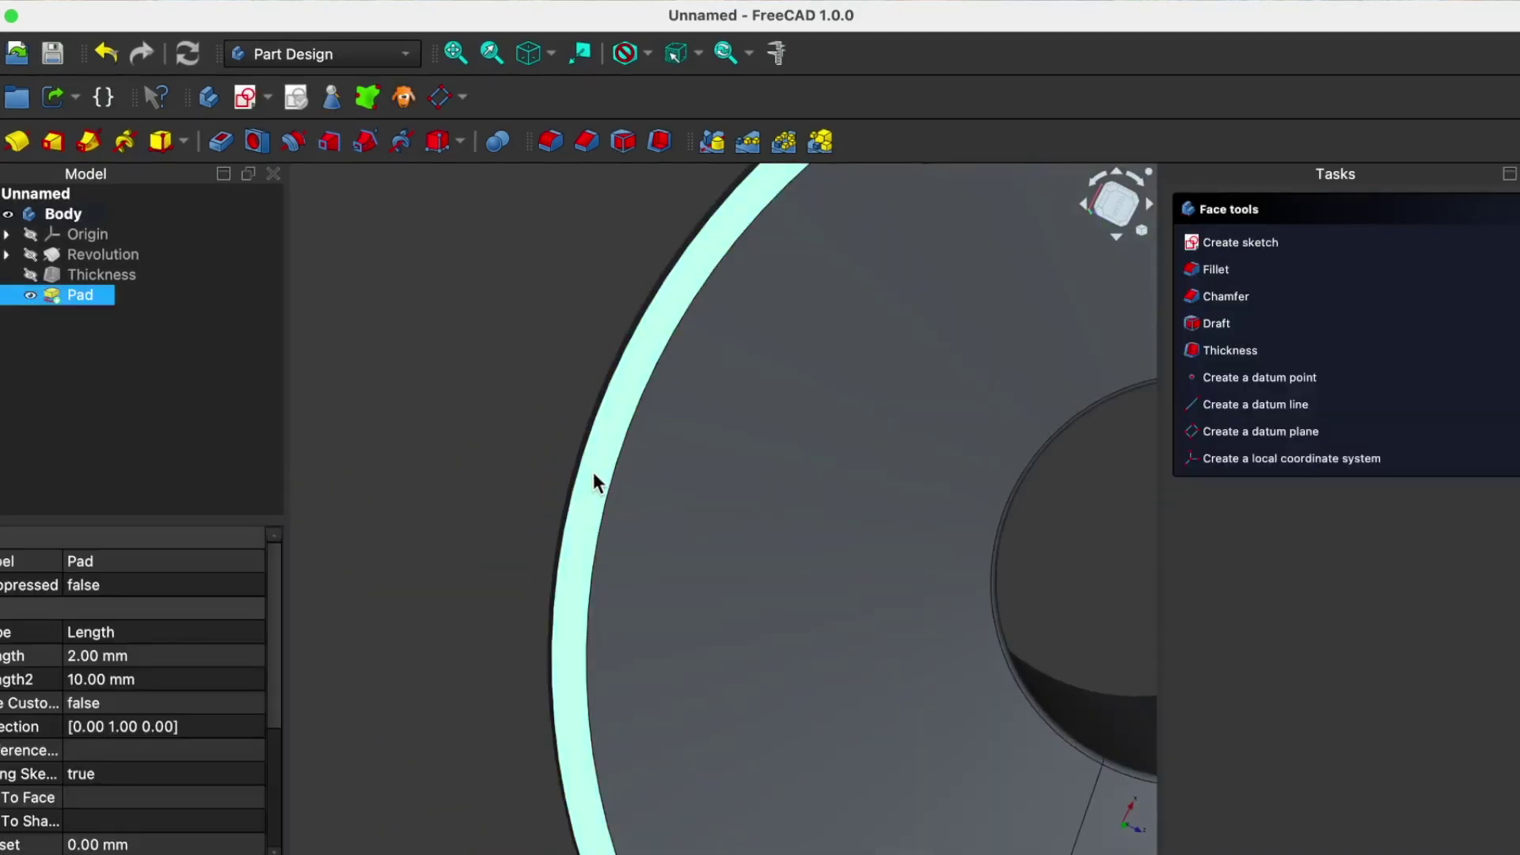
pyautogui.click(242, 99)
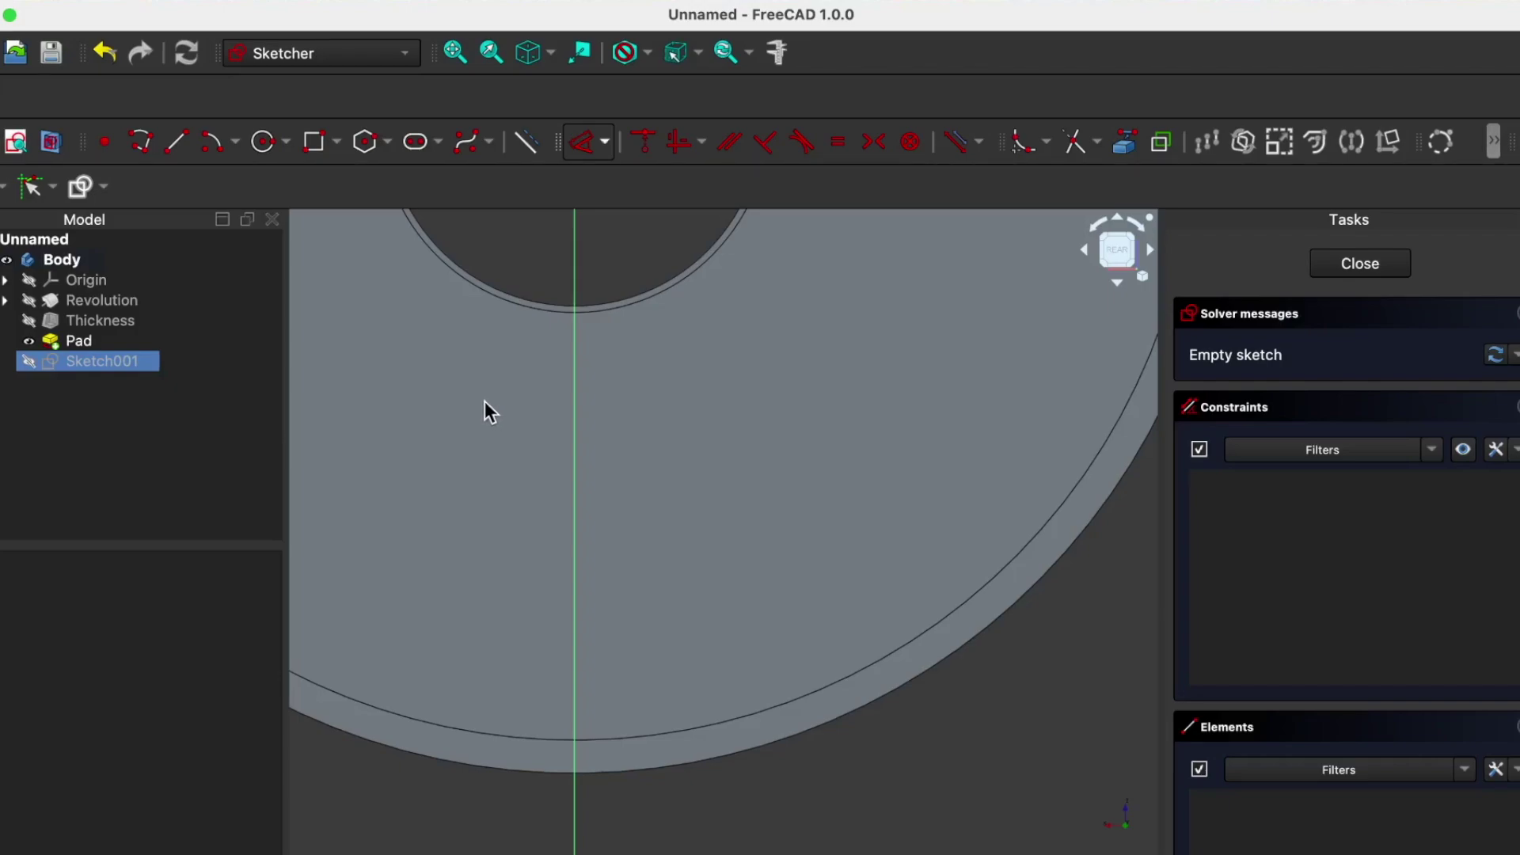
# Sketch a rectangle about 3.3 mm wide and 4.8 mm tall just above the rim, with its lower corner on the vertical axis.
pyautogui.press('v')
pyautogui.press('f')
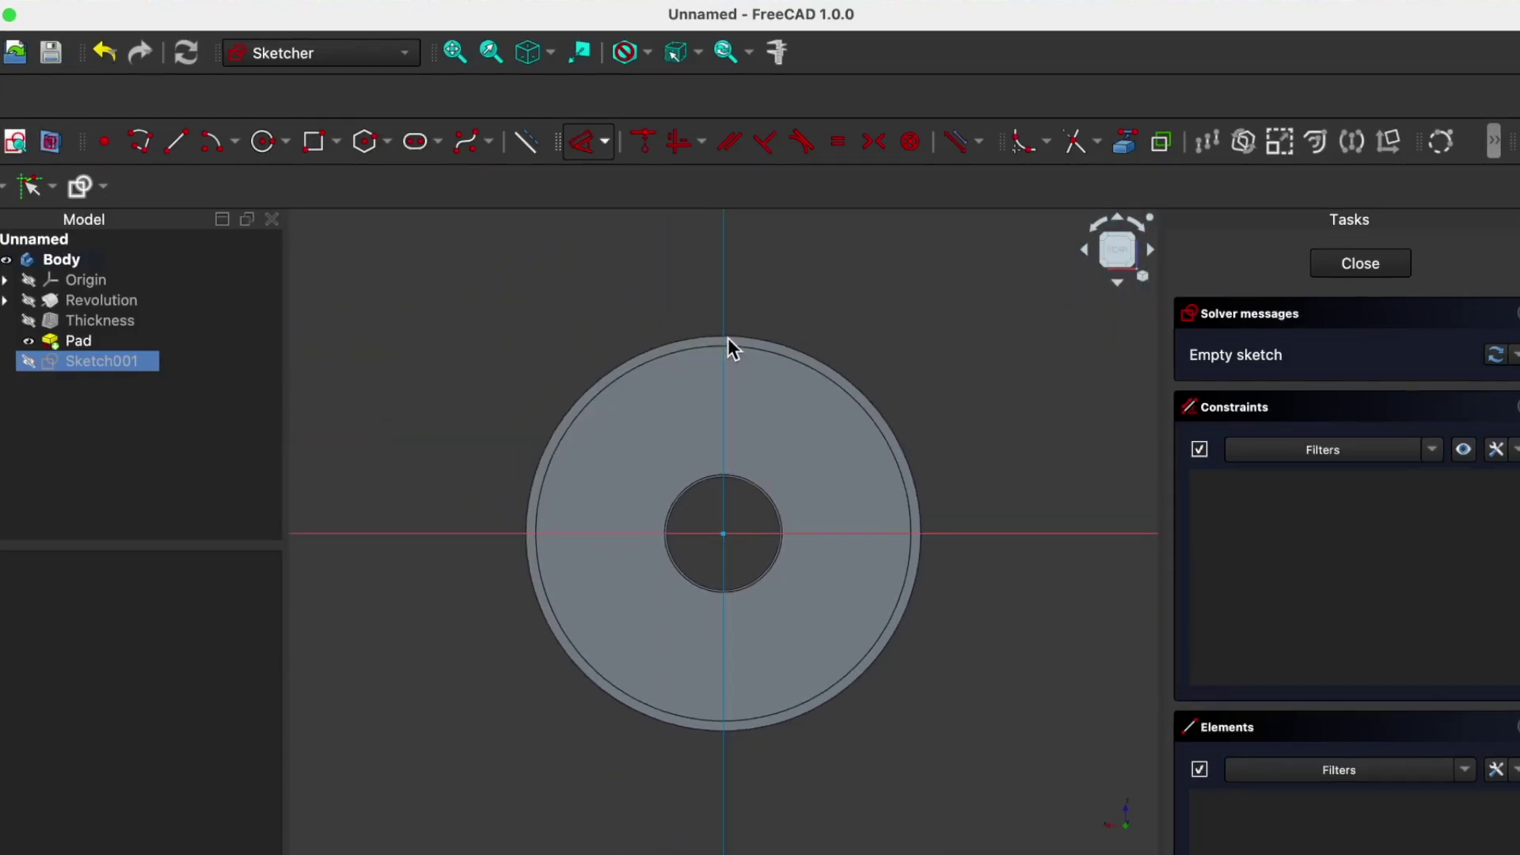
pyautogui.scroll(5, 719, 326)
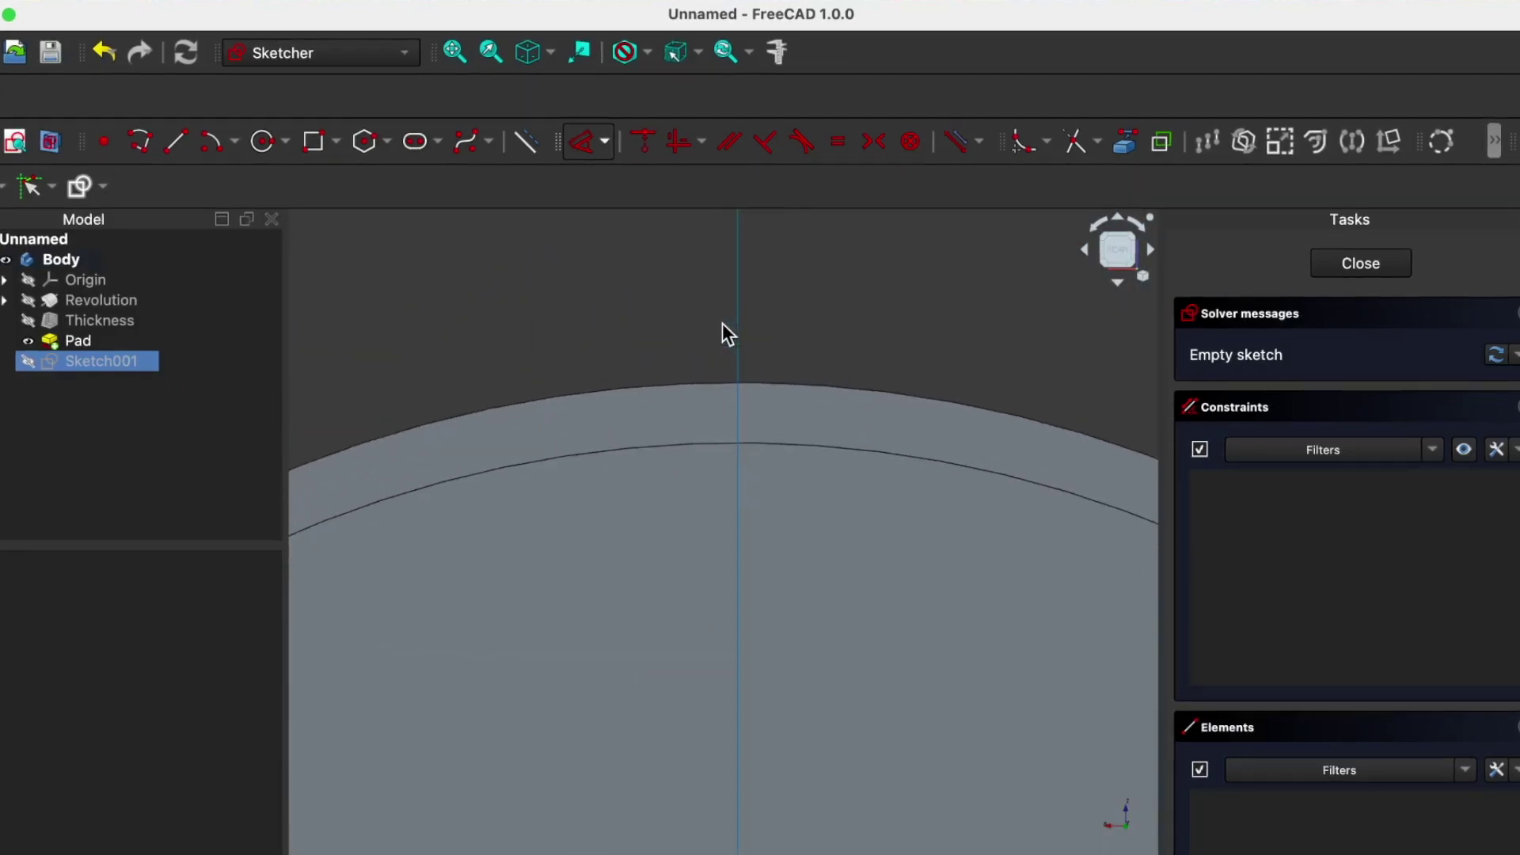
pyautogui.scroll(1, 722, 323)
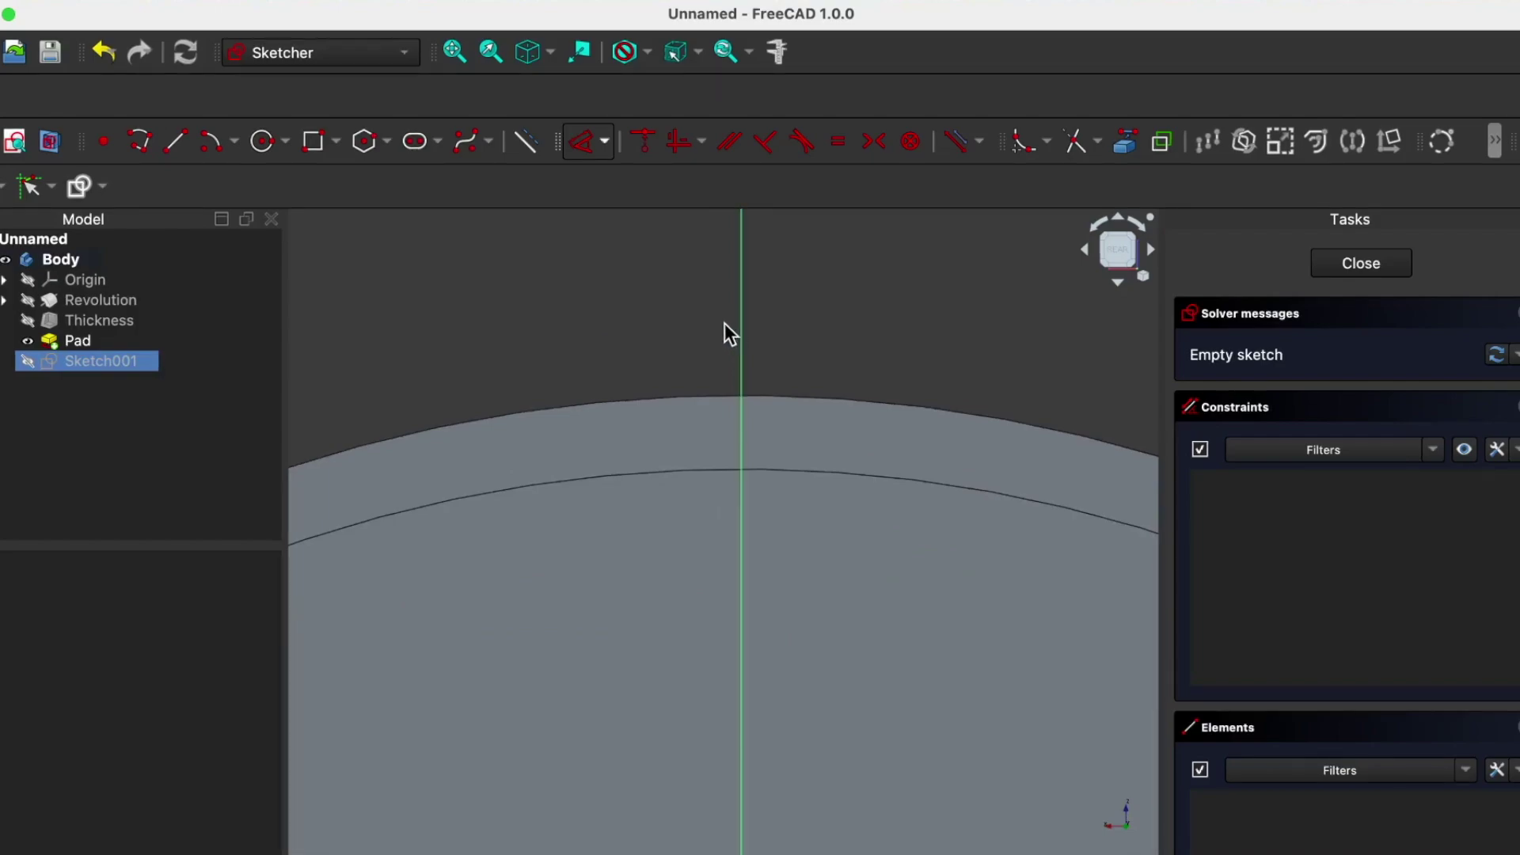
pyautogui.scroll(2, 722, 326)
pyautogui.scroll(1, 716, 428)
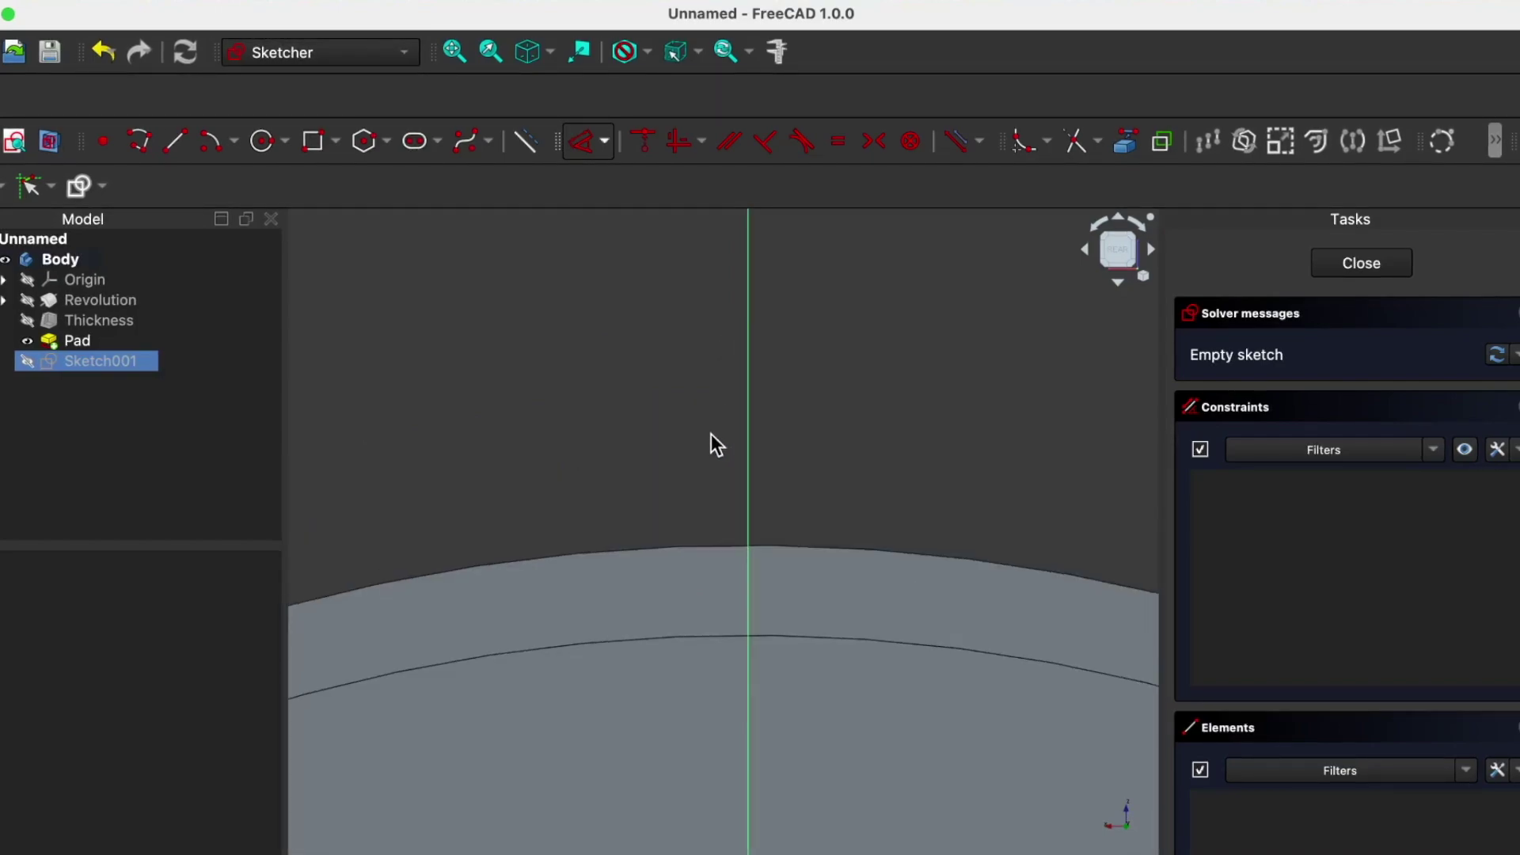
pyautogui.click(138, 143)
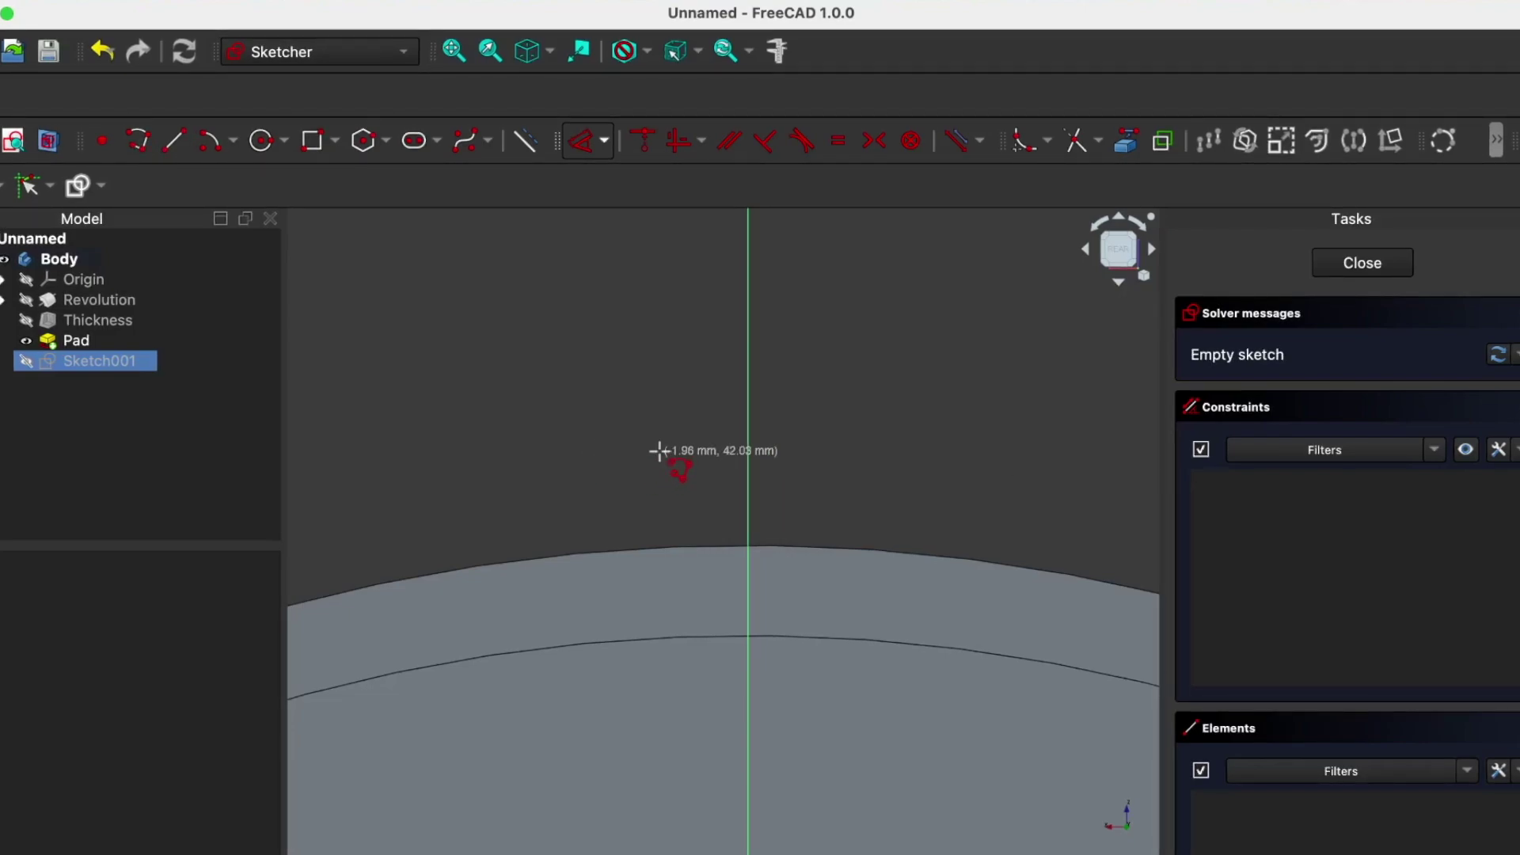
pyautogui.click(312, 142)
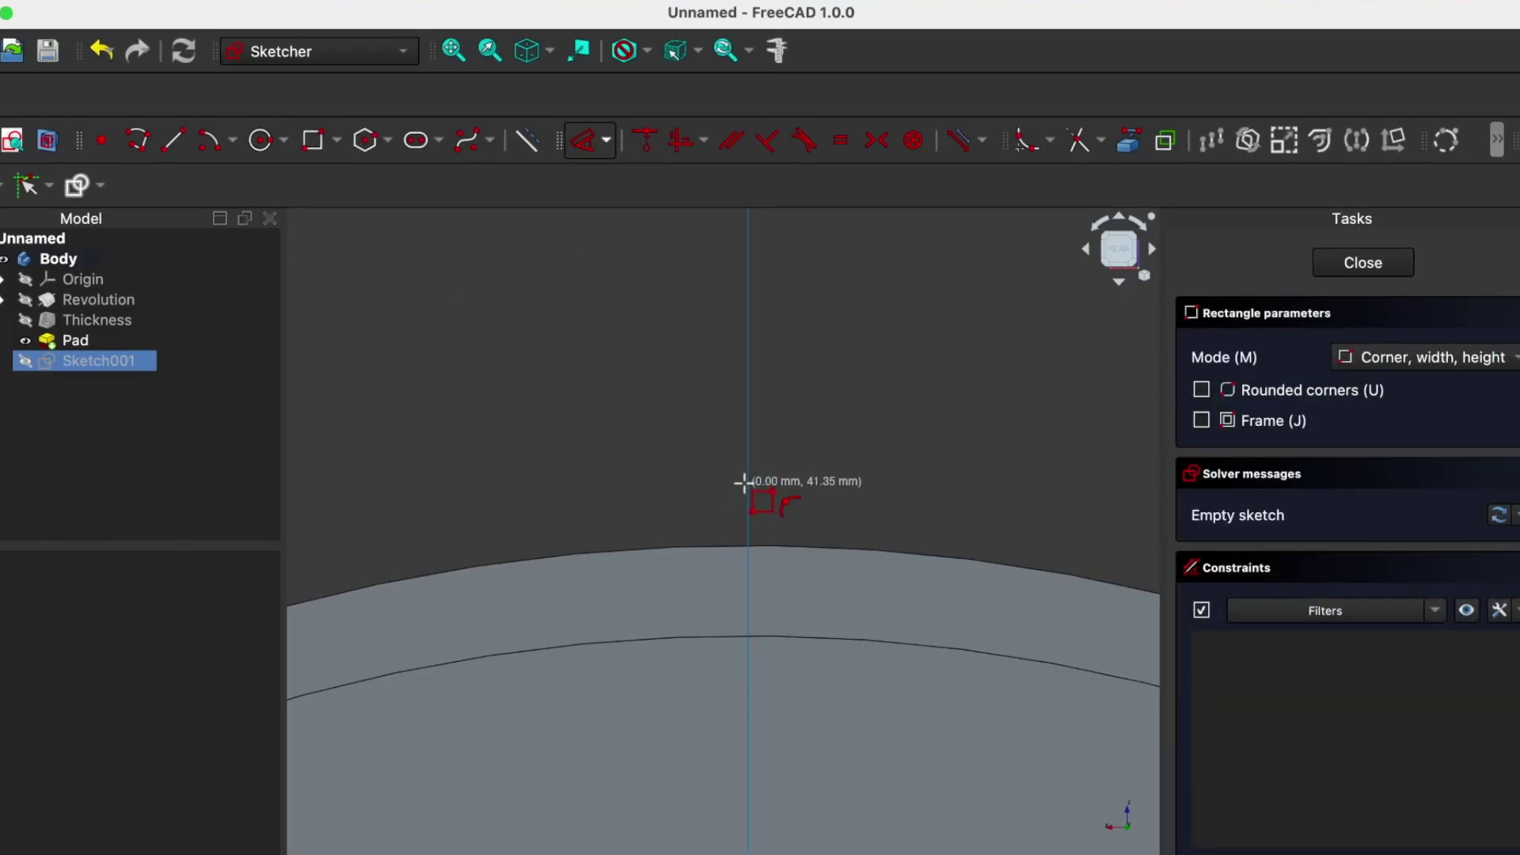
pyautogui.click(746, 484)
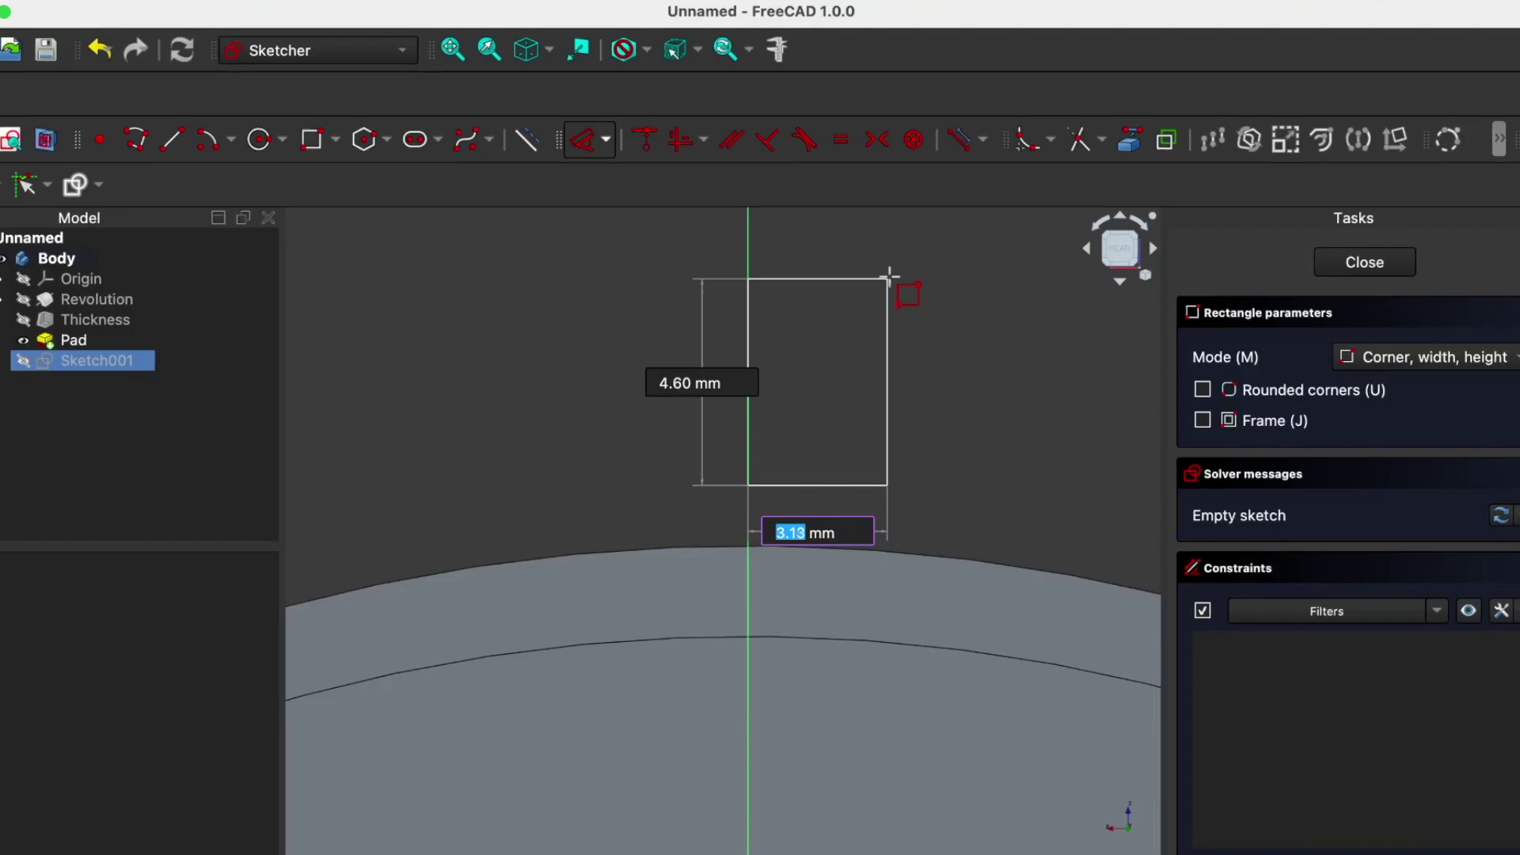
pyautogui.click(893, 270)
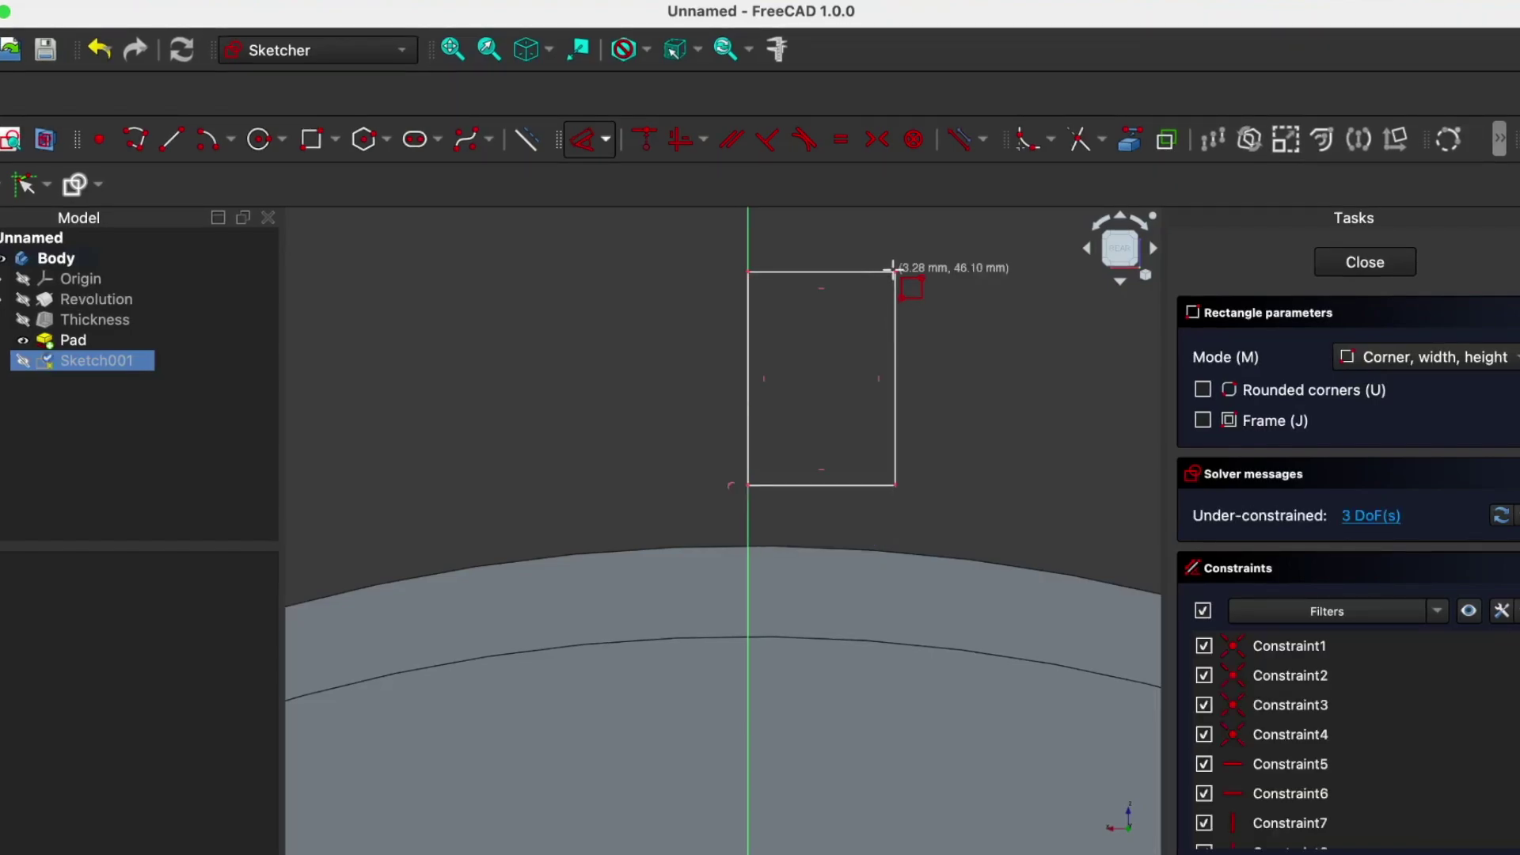
# Move the rectangle down along the vertical axis until its lower edge overlaps the ring-shaped rim.
pyautogui.press('Escape')
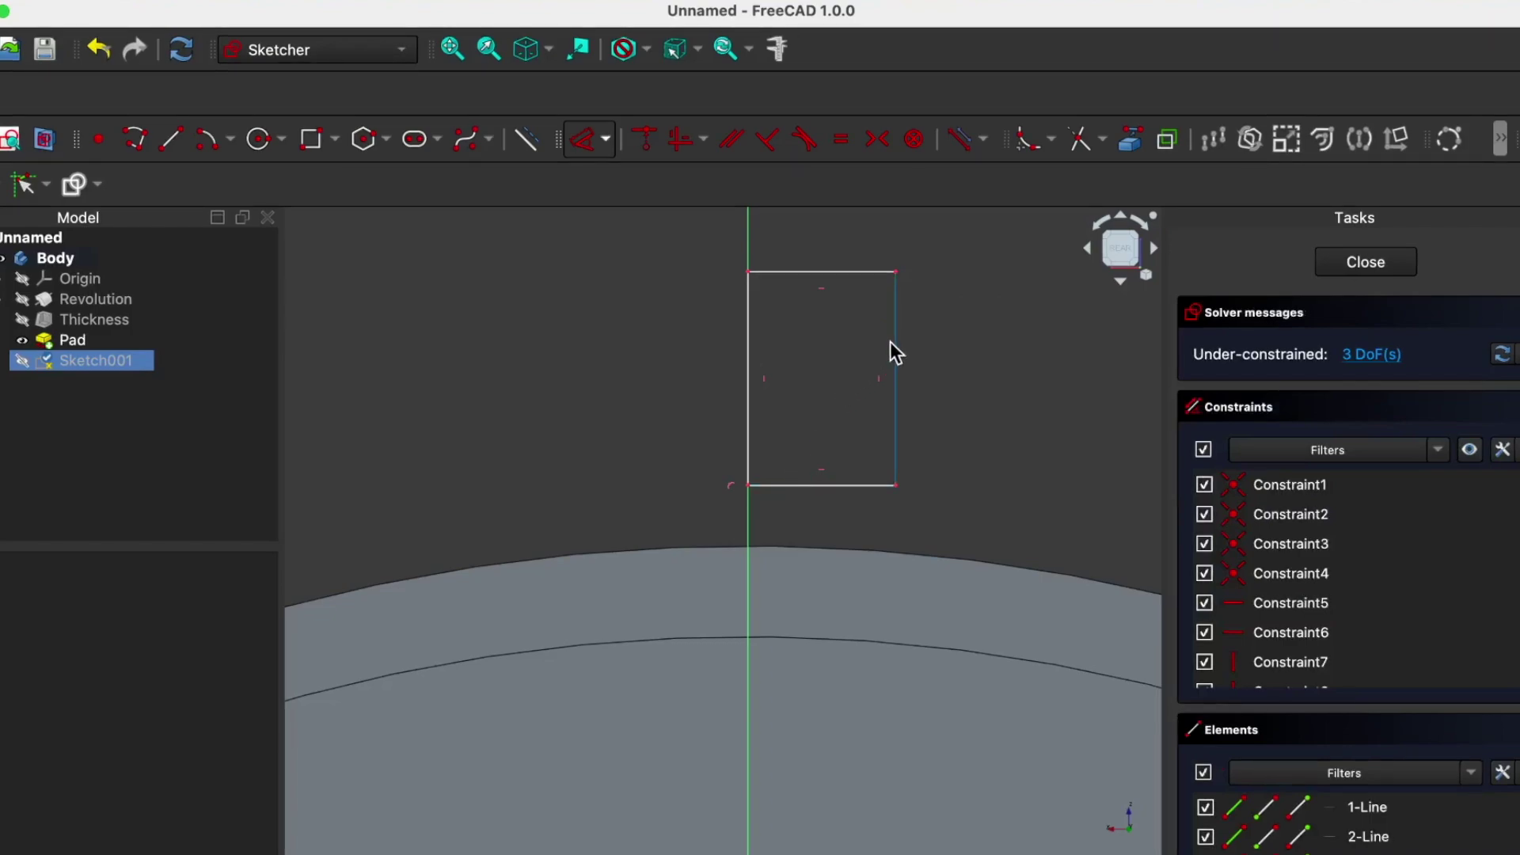
pyautogui.moveTo(893, 350); pyautogui.dragTo(850, 523)
pyautogui.click(835, 578)
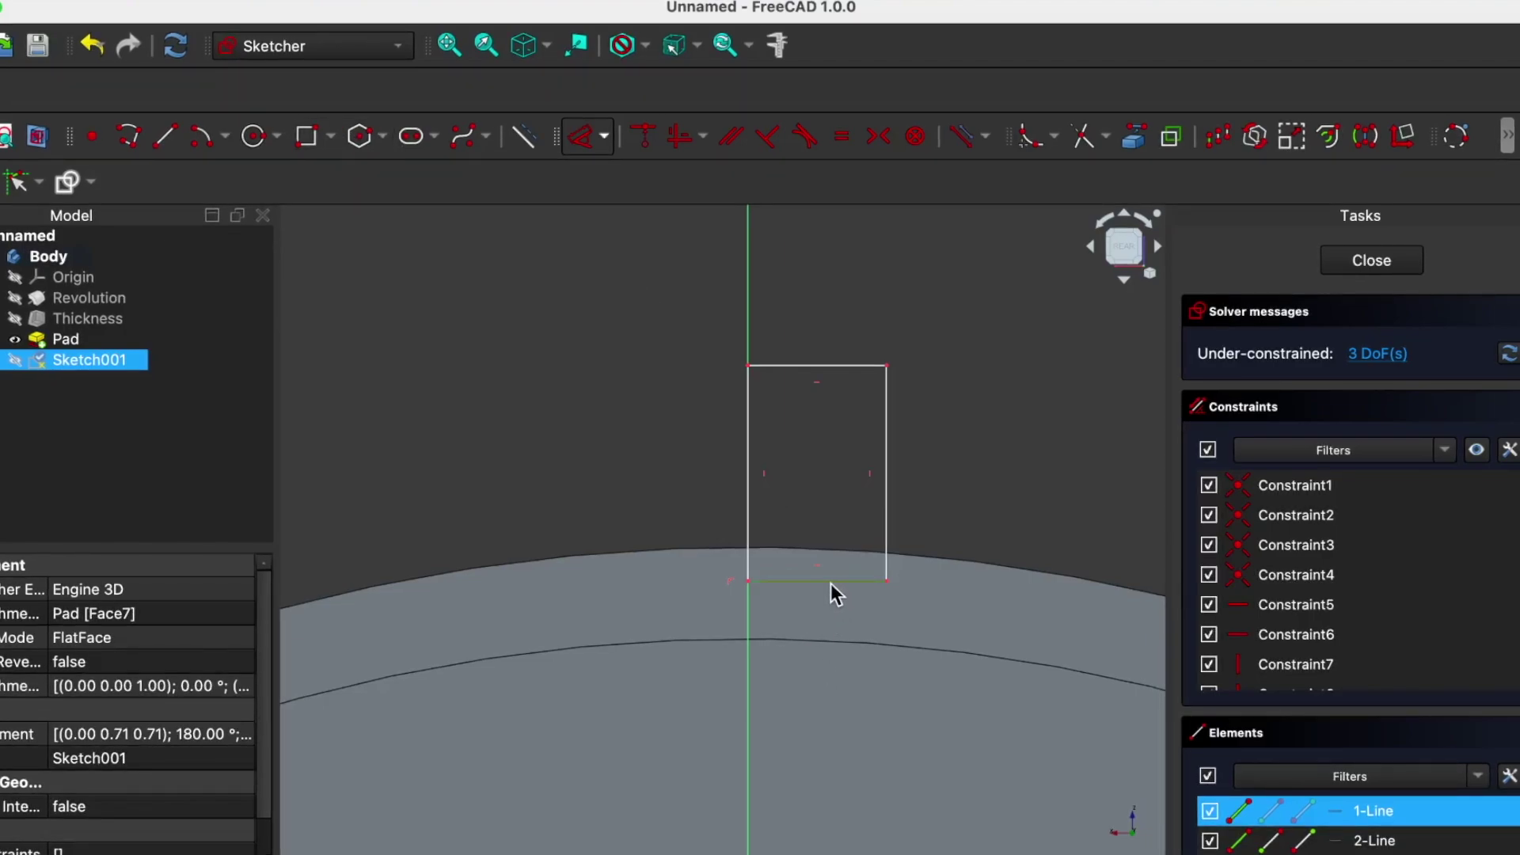
pyautogui.press('d')
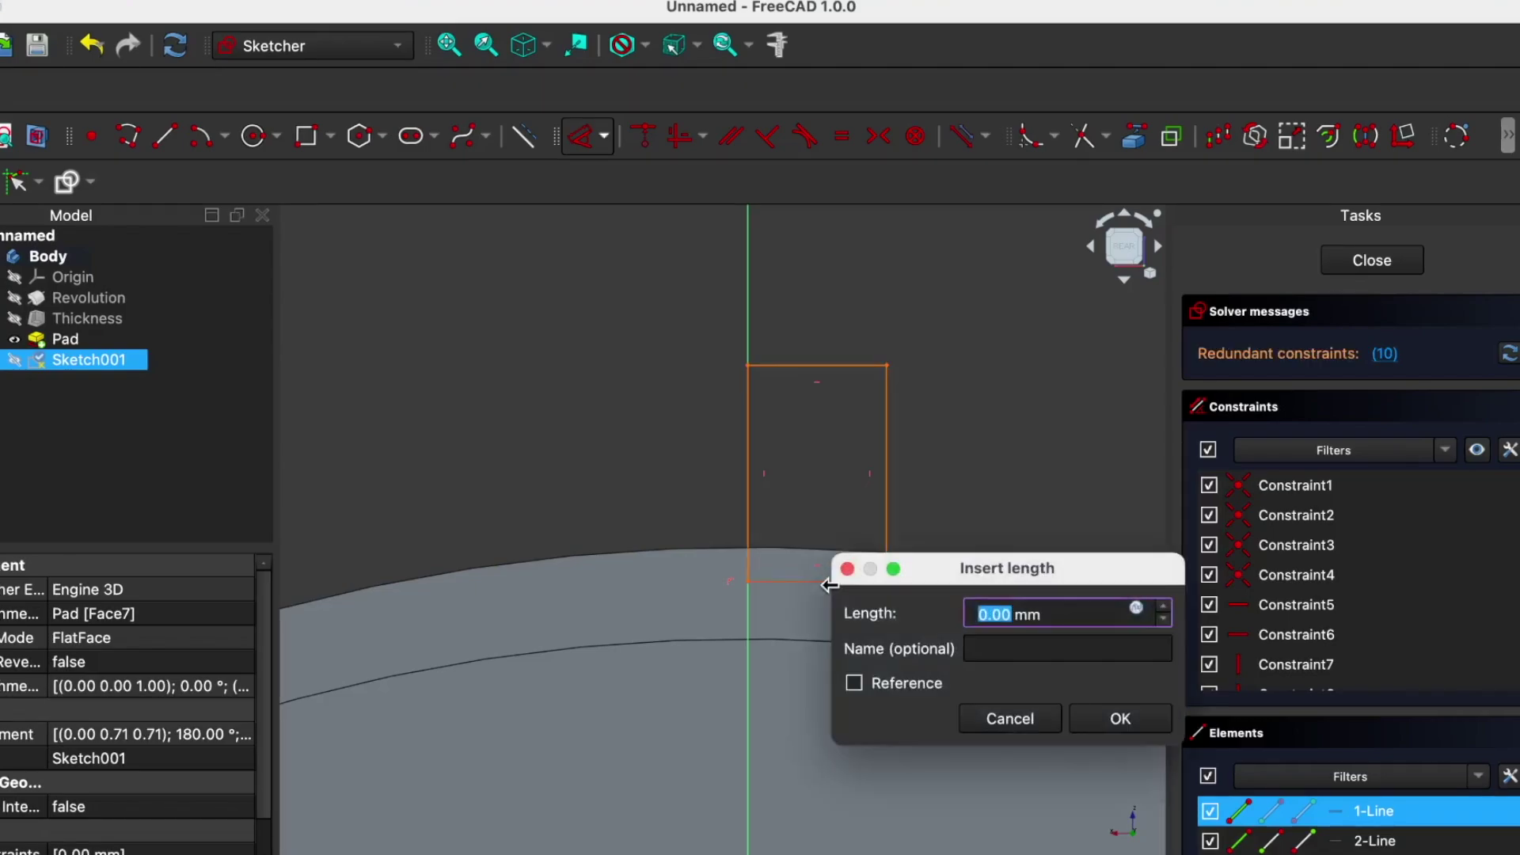
pyautogui.click(1054, 715)
pyautogui.press('Escape')
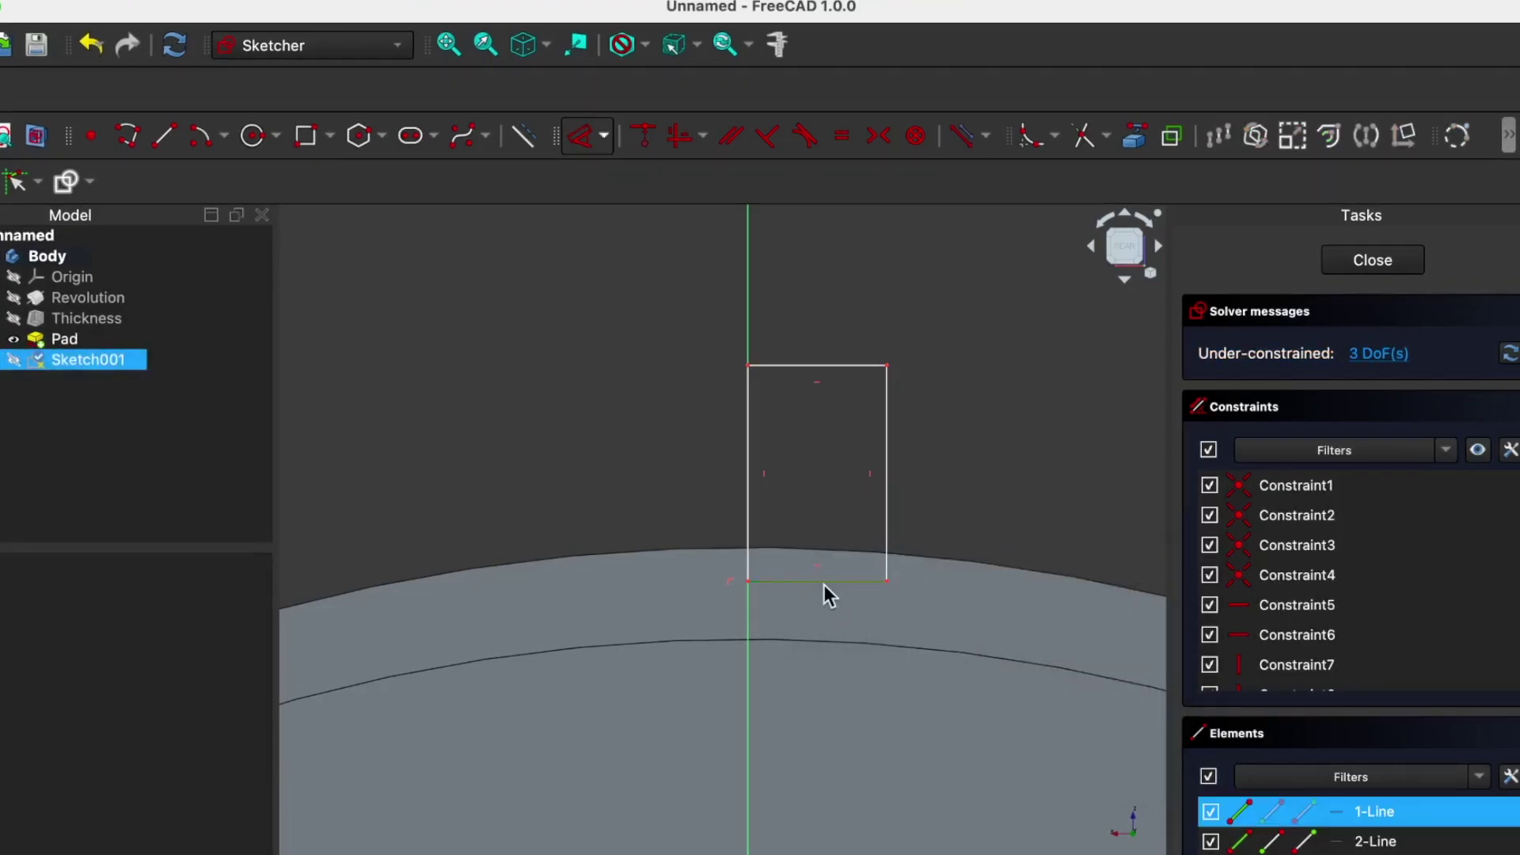
pyautogui.press('d')
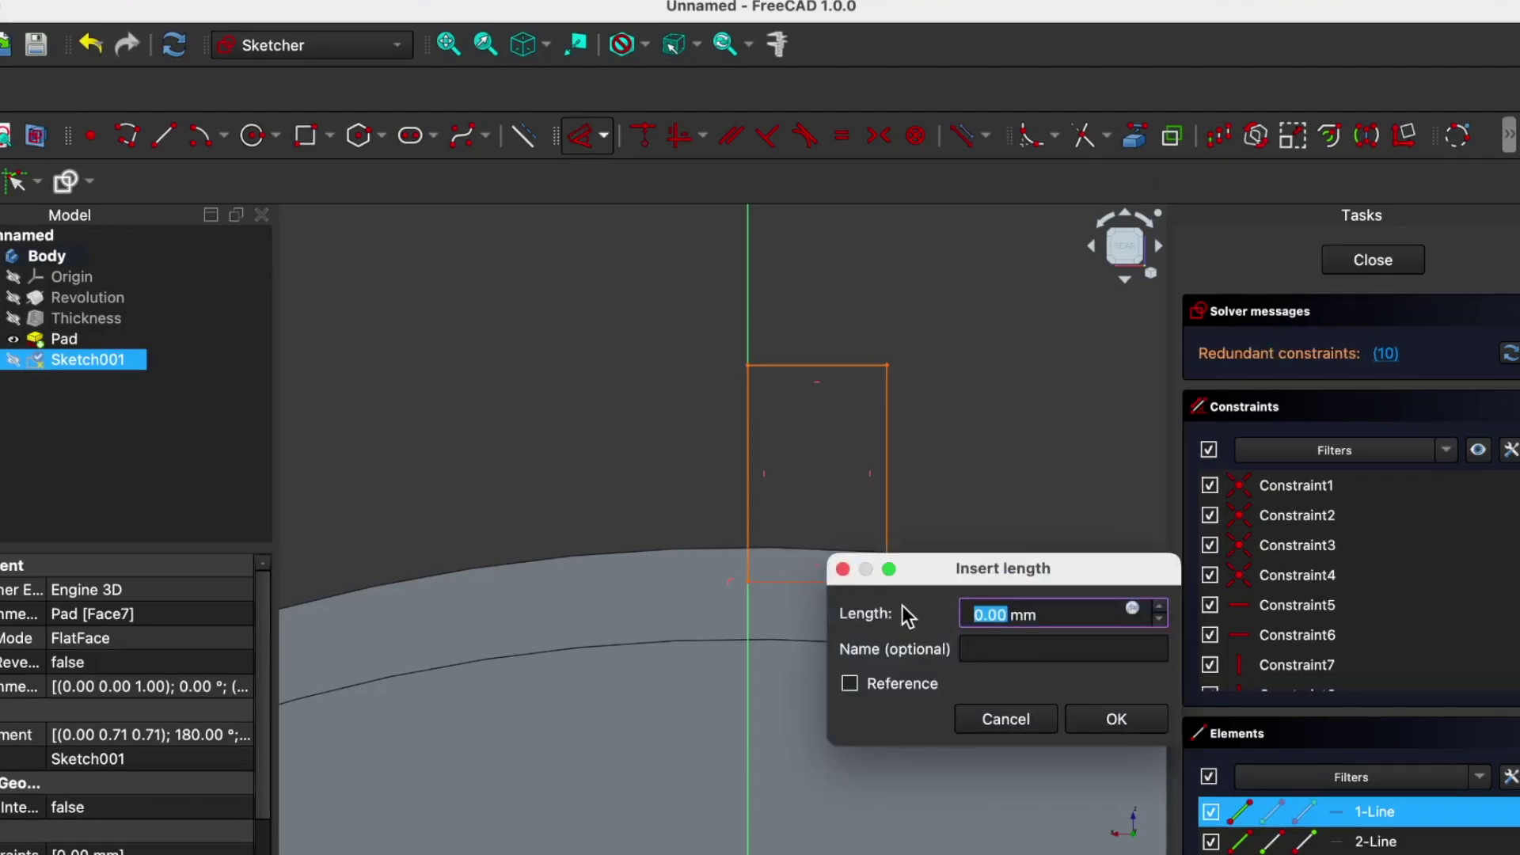
pyautogui.click(976, 719)
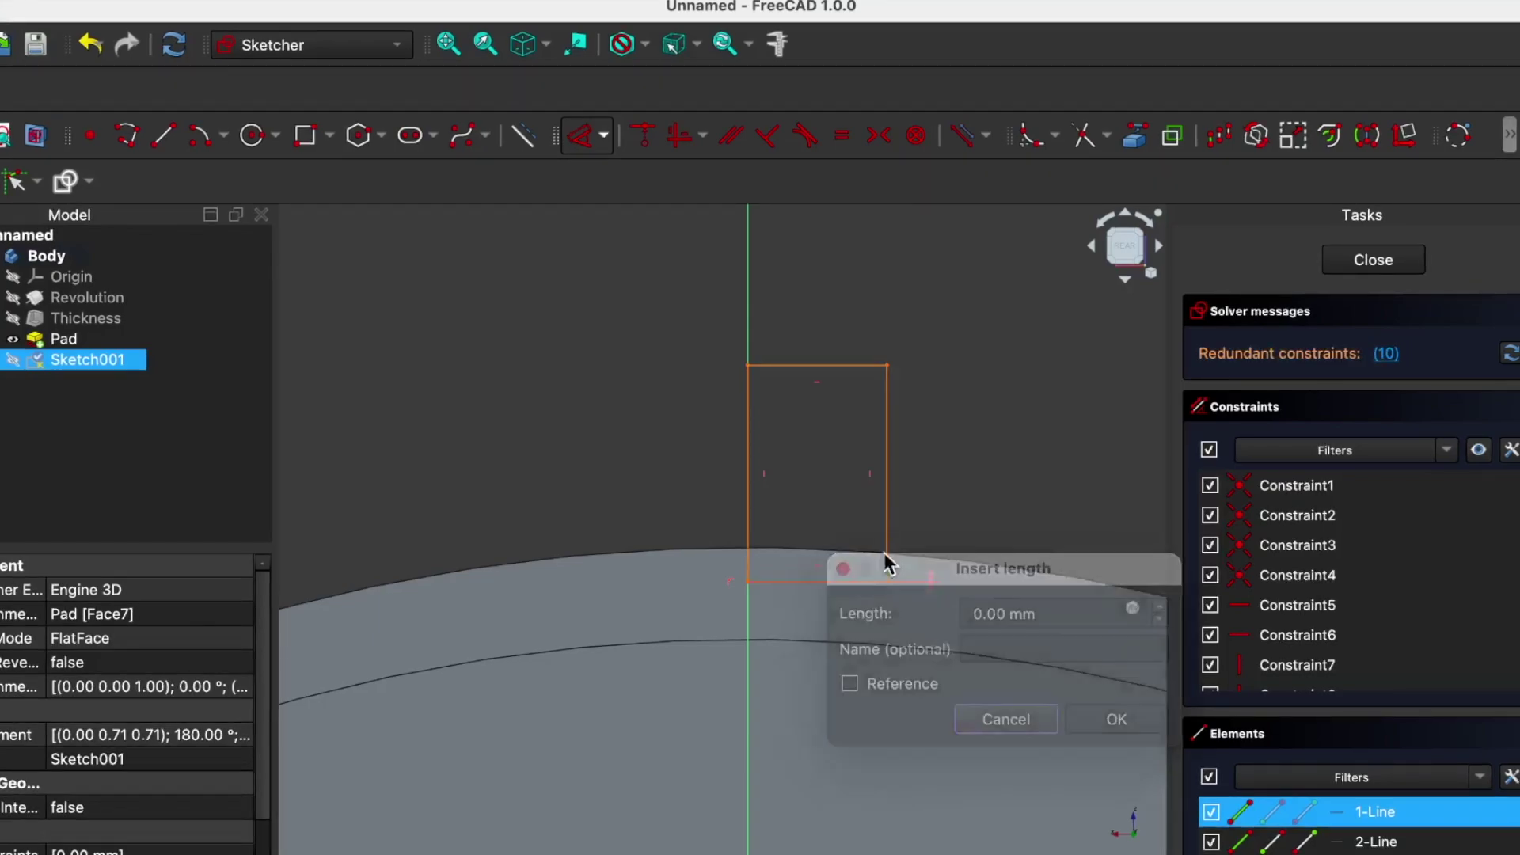
# Dimension the rectangle's lower edge horizontally and set its length to 20 mm.
pyautogui.click(596, 141)
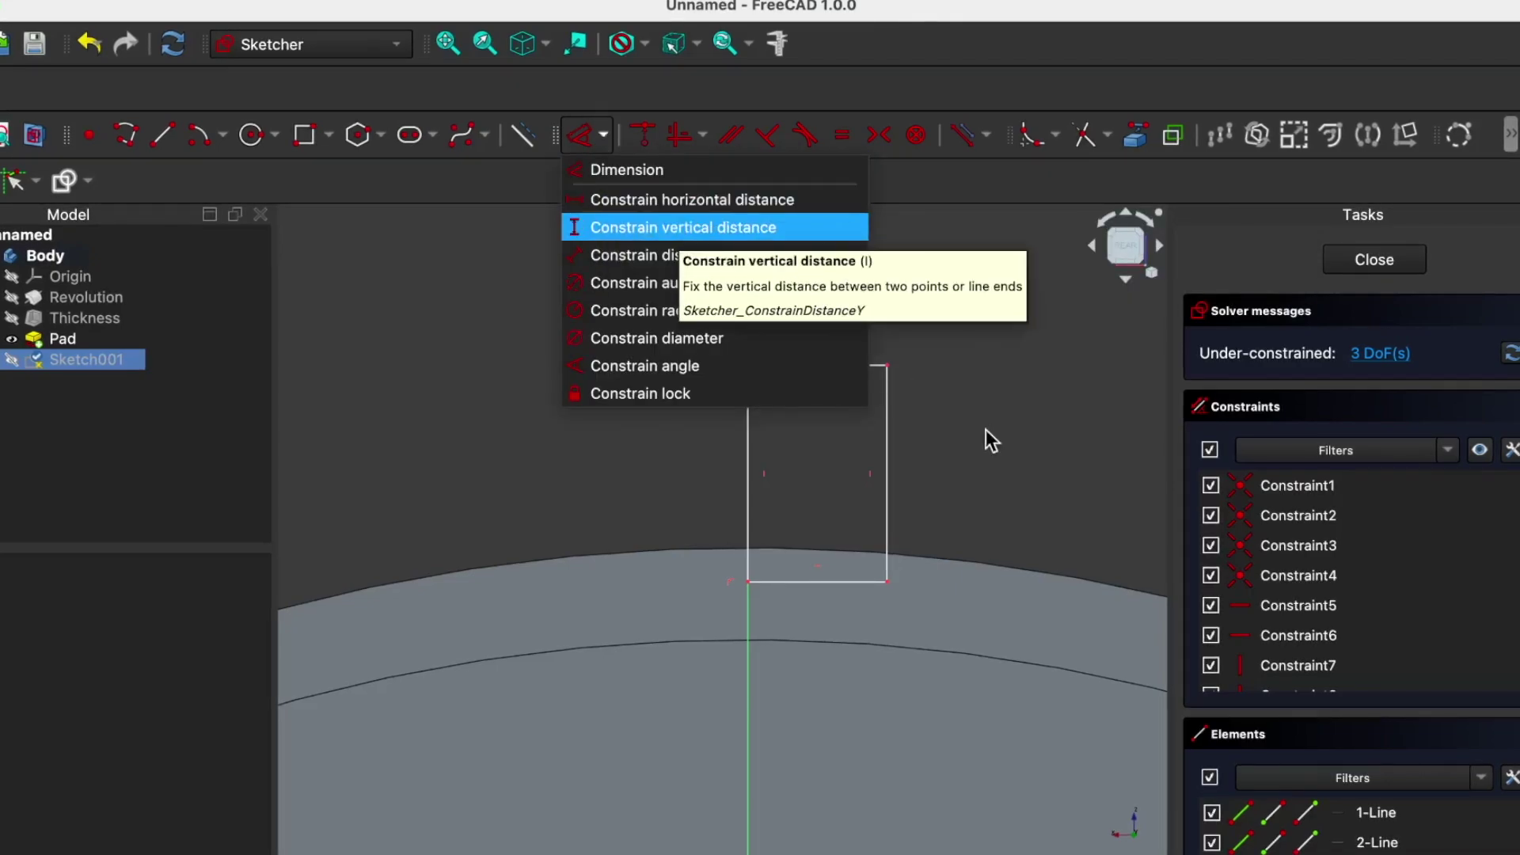
pyautogui.click(916, 509)
pyautogui.click(811, 581)
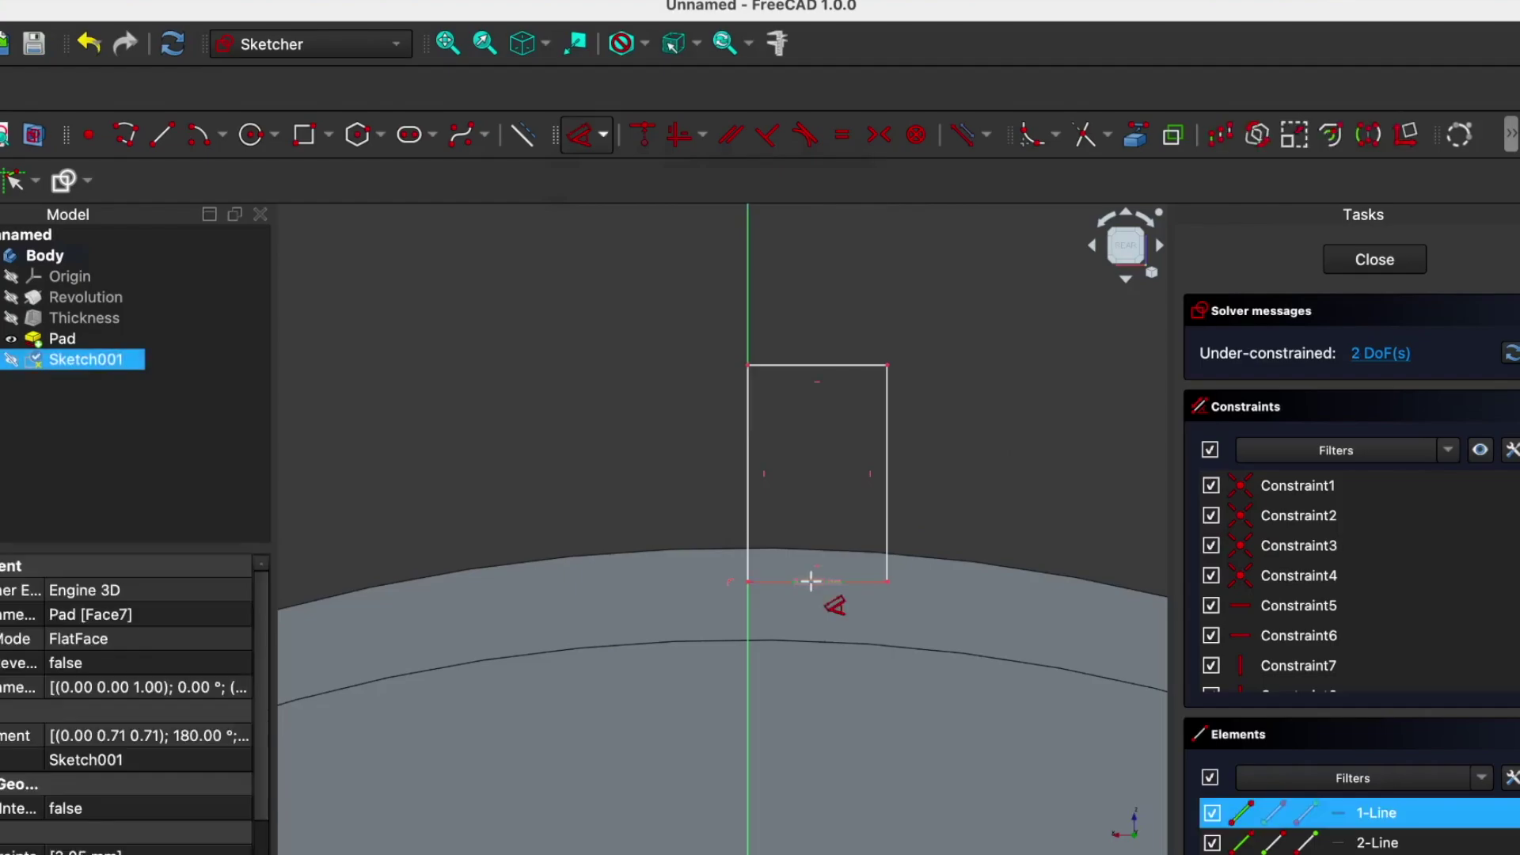
pyautogui.click(919, 549)
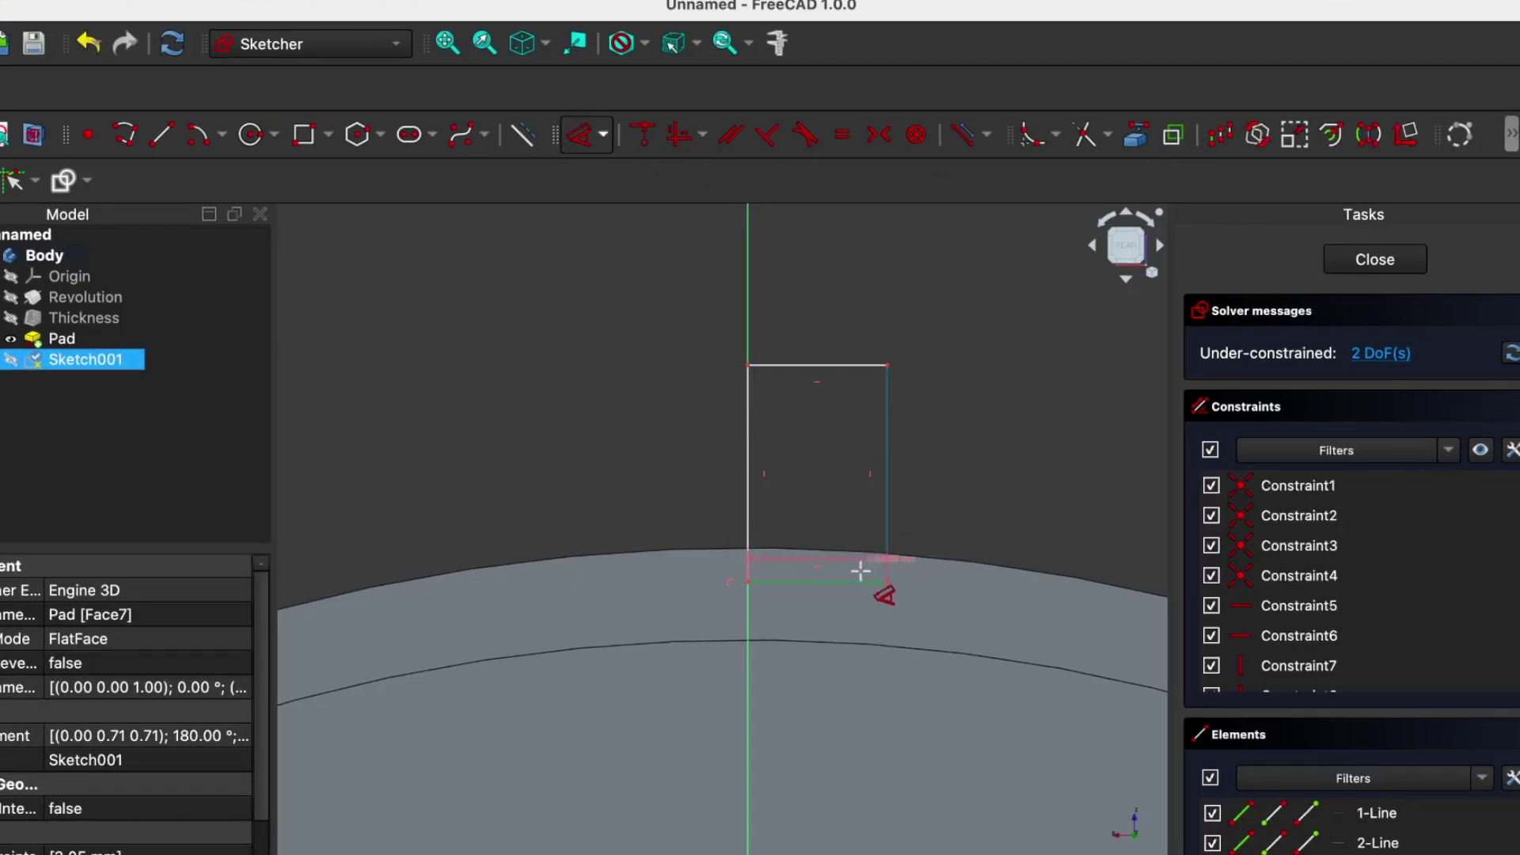
pyautogui.click(825, 633)
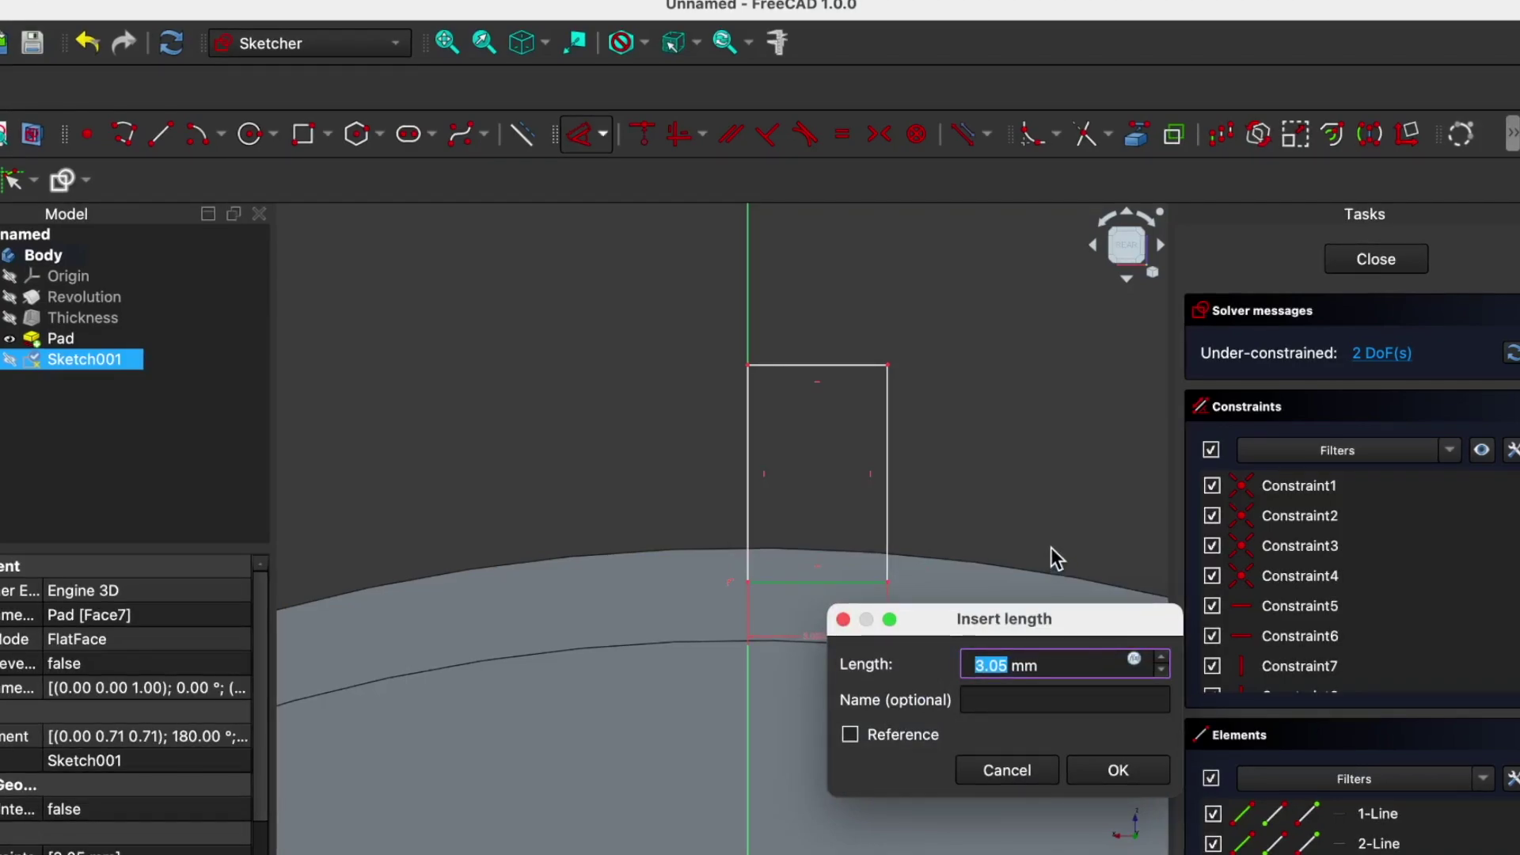
pyautogui.write('10')
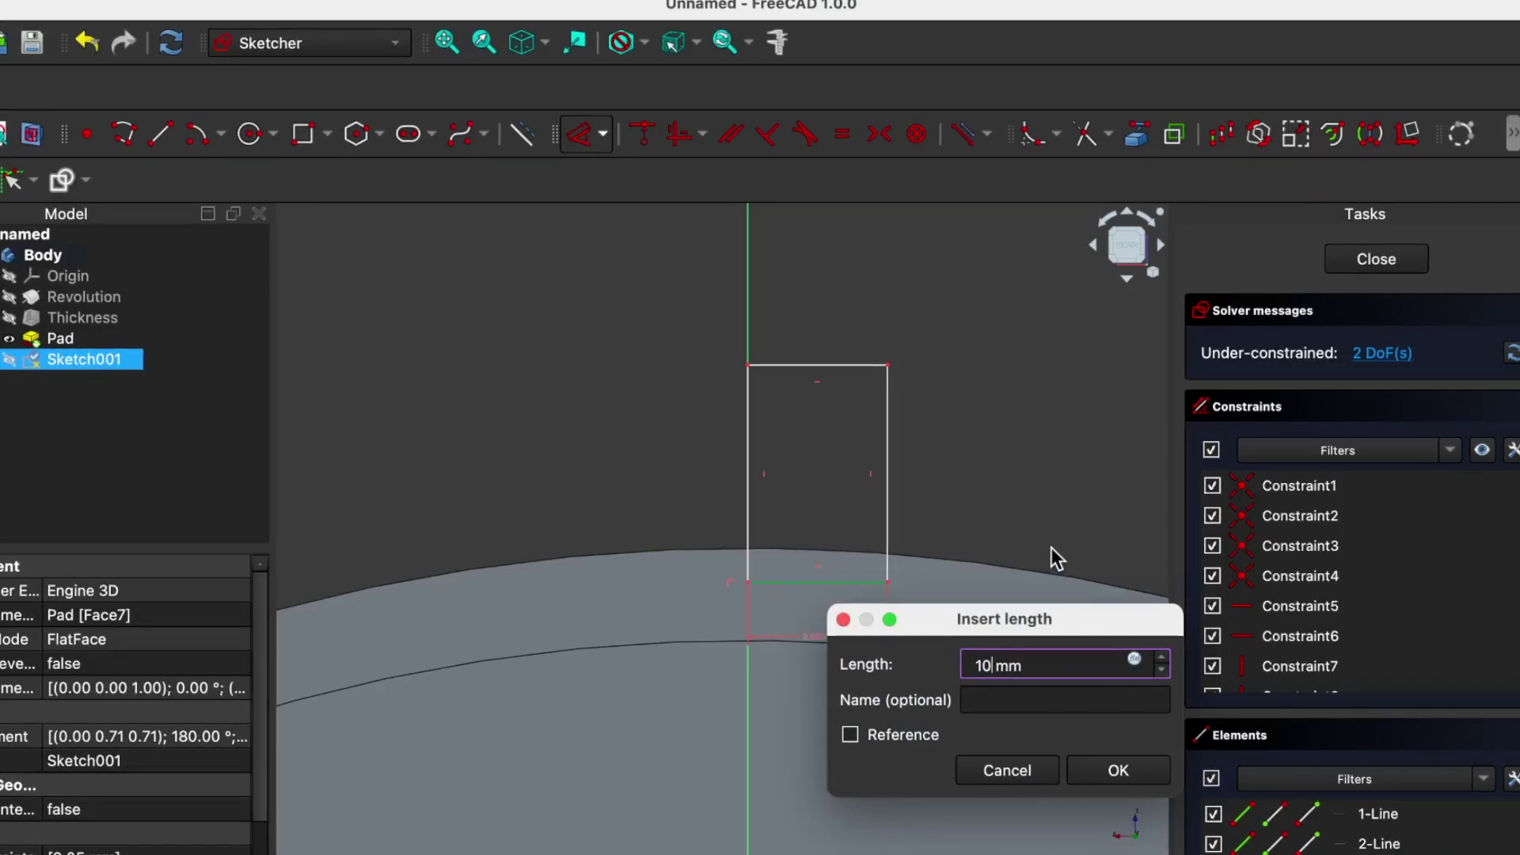
pyautogui.press('BackSpace')
pyautogui.press('BackSpace')
pyautogui.write('20')
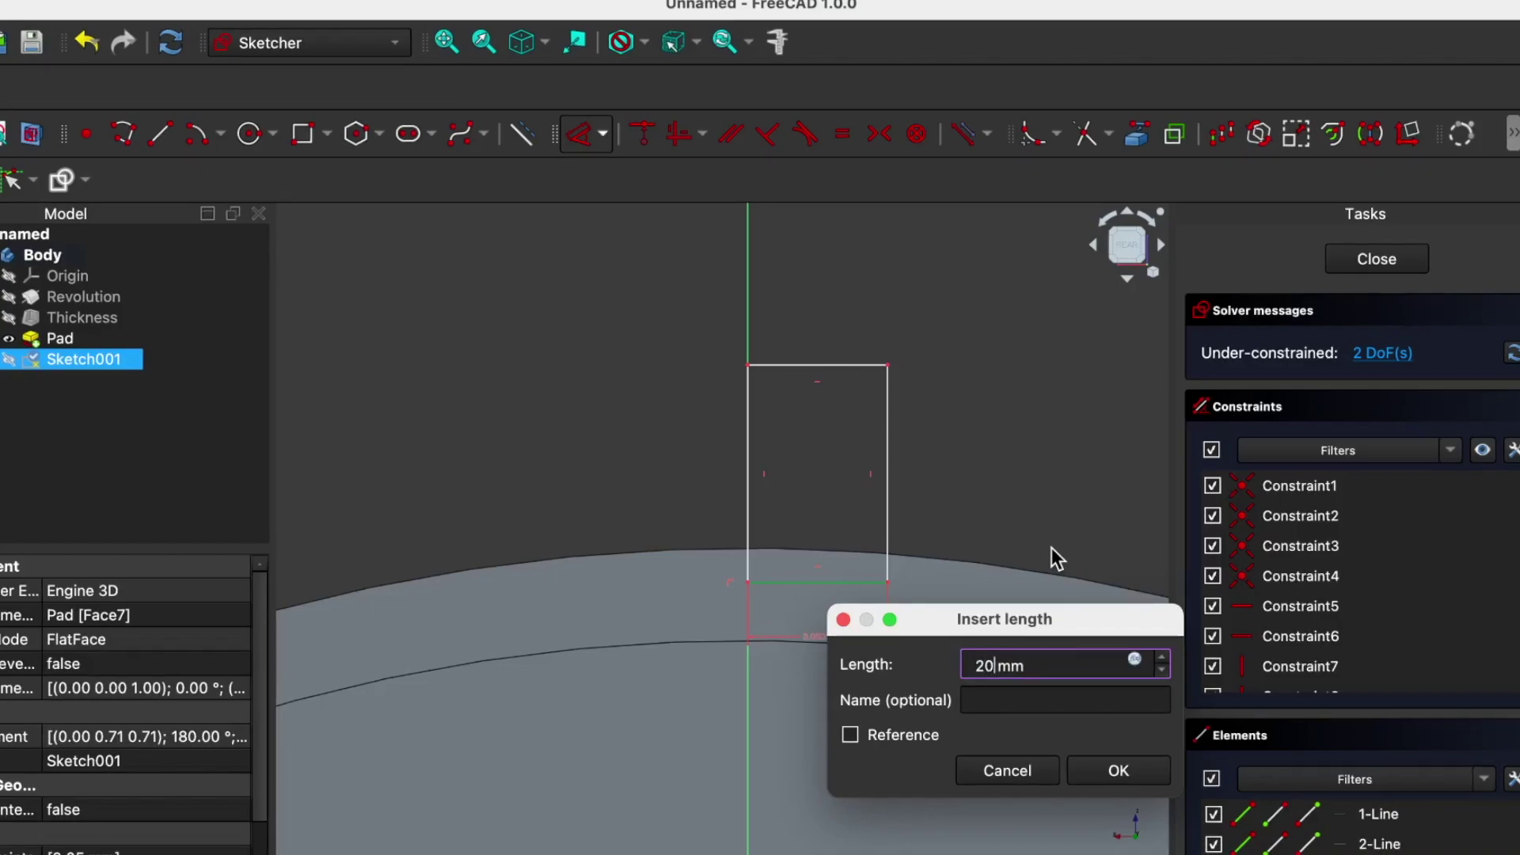
pyautogui.press('Return')
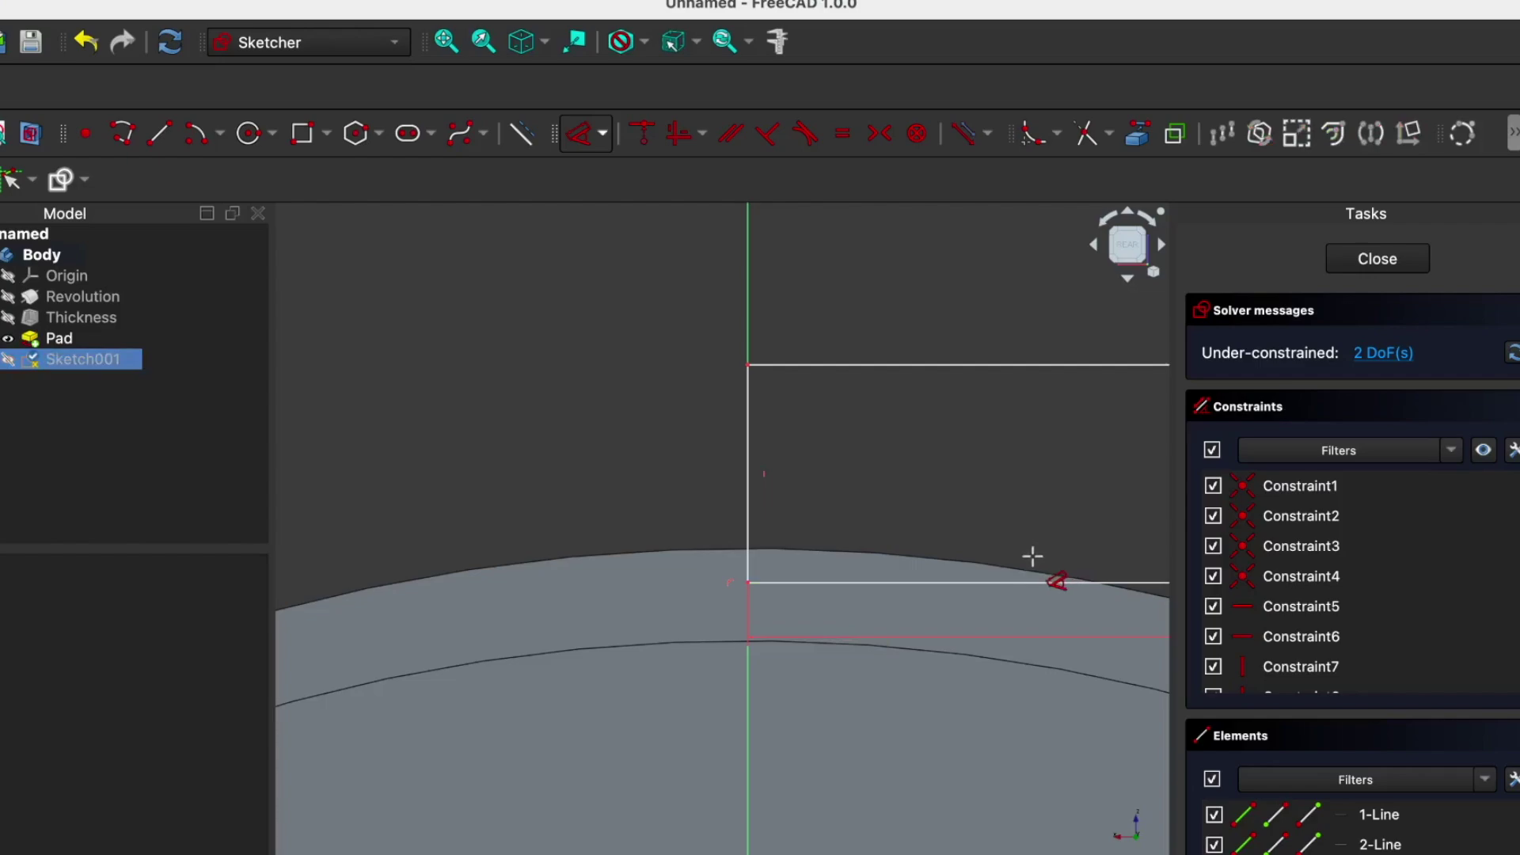
# Try to shift the rectangle sideways off the vertical axis and look through its coincident point constraints.
pyautogui.scroll(-8, 974, 560)
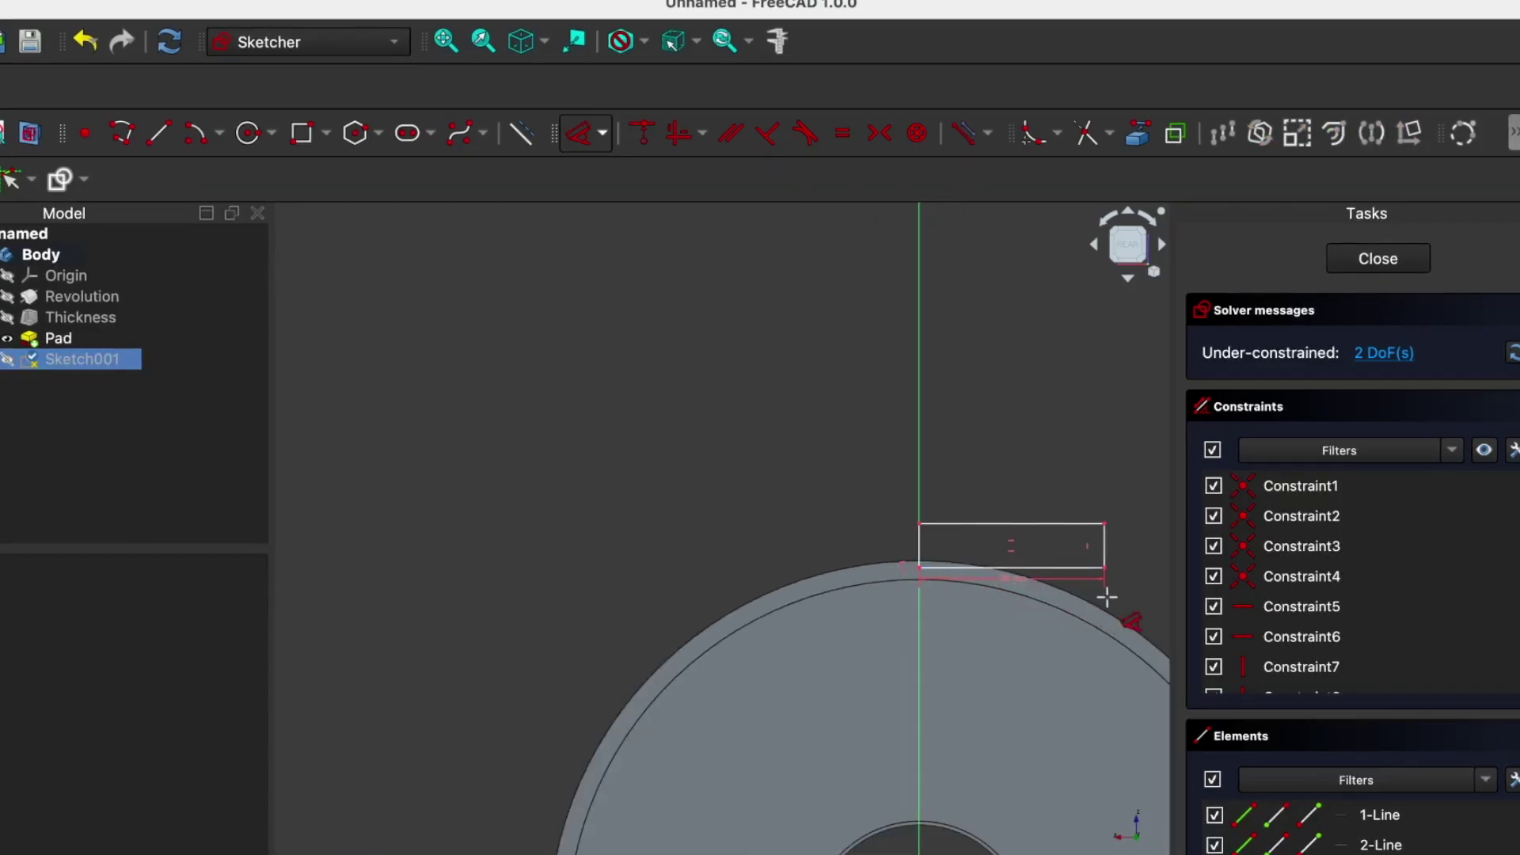
pyautogui.scroll(5, 1107, 597)
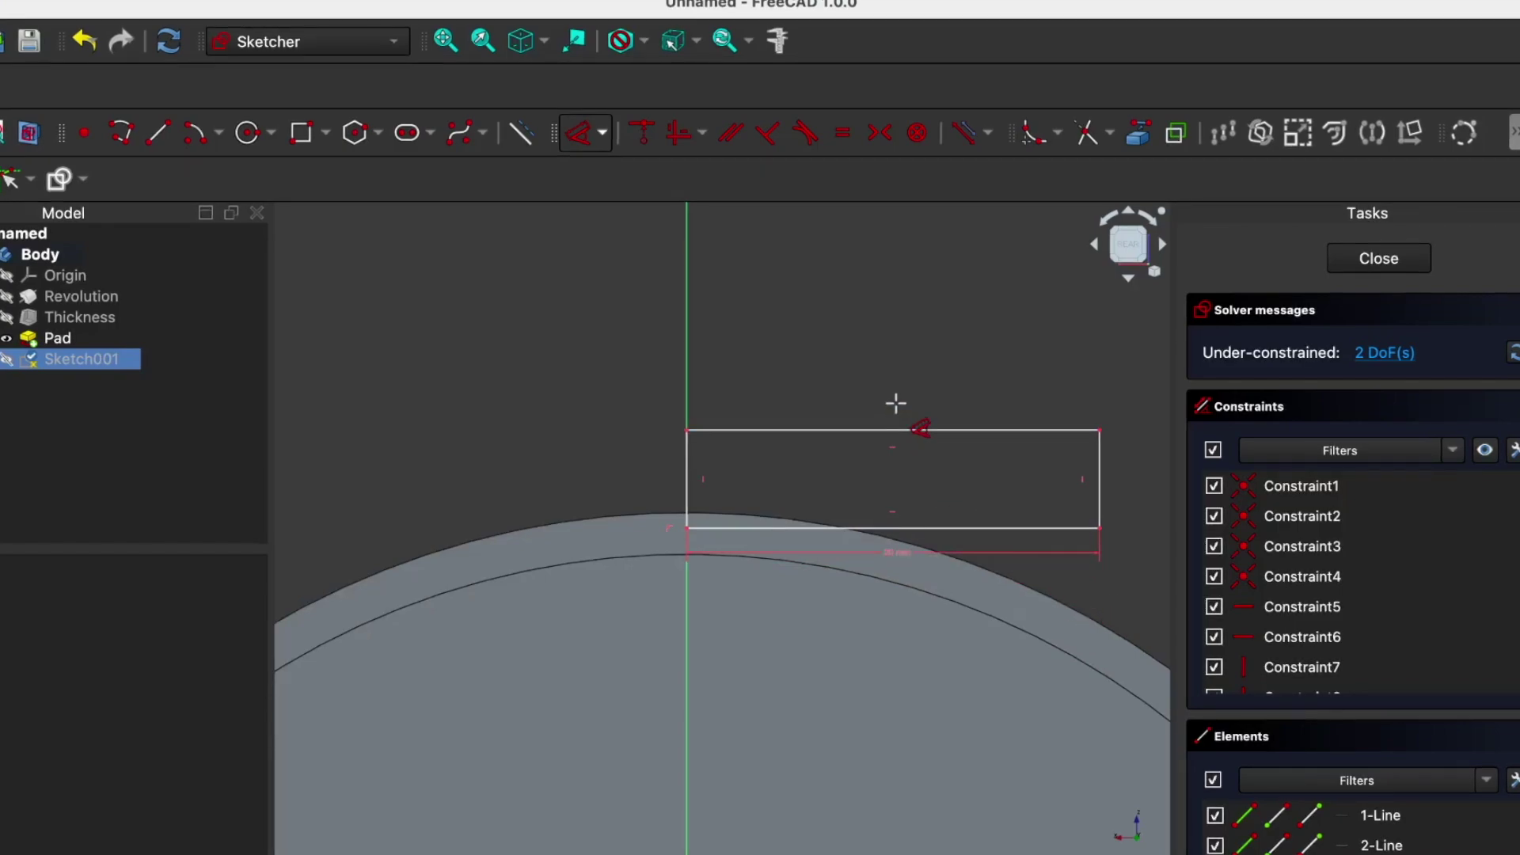
pyautogui.press('Escape')
pyautogui.moveTo(687, 459); pyautogui.dragTo(641, 475)
pyautogui.click(1257, 489)
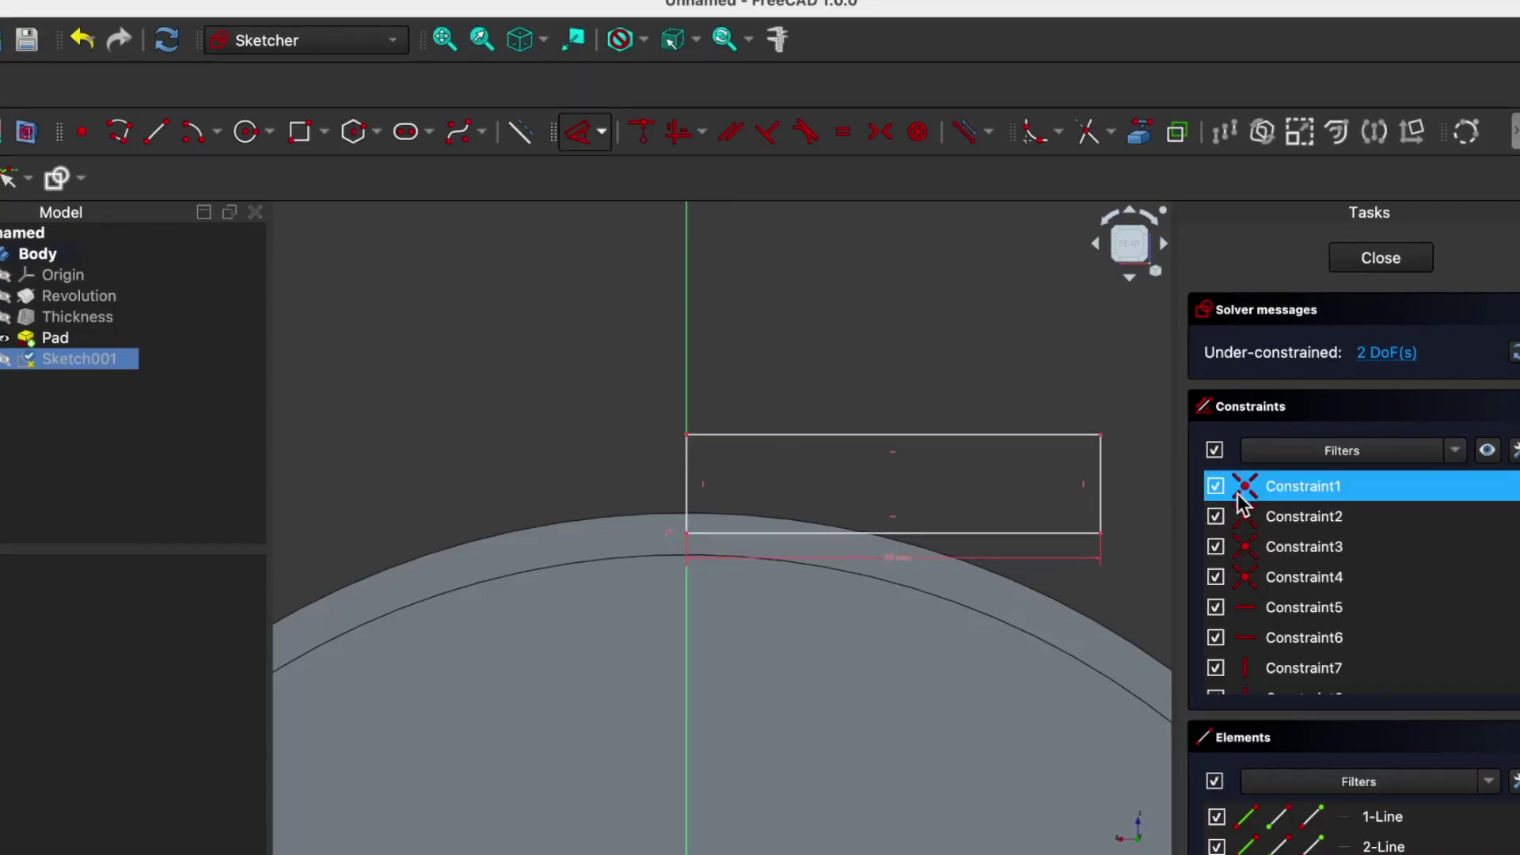
pyautogui.click(1216, 578)
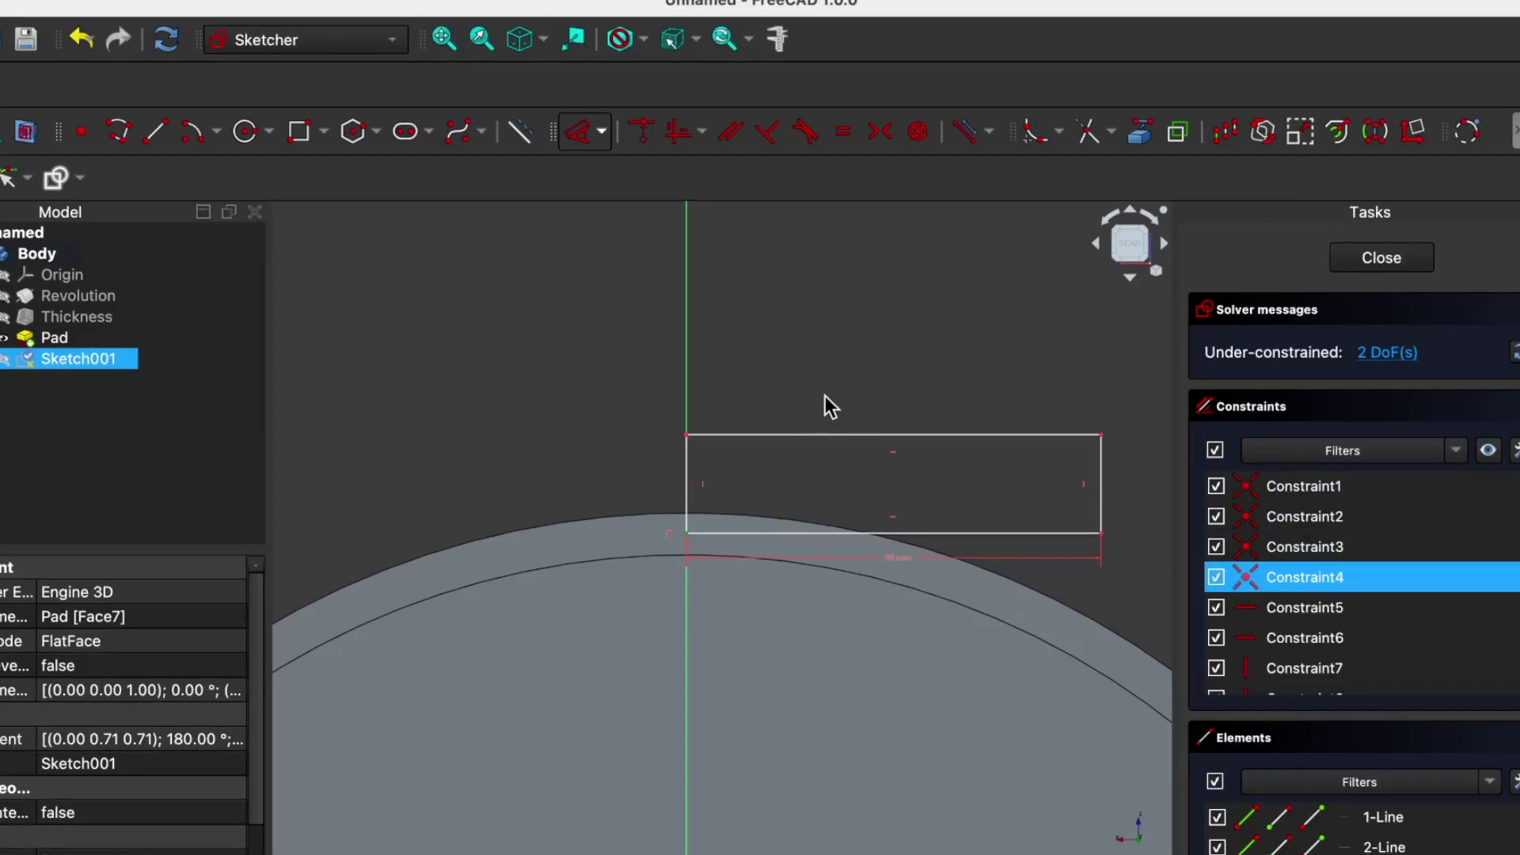
pyautogui.click(580, 439)
pyautogui.click(26, 366)
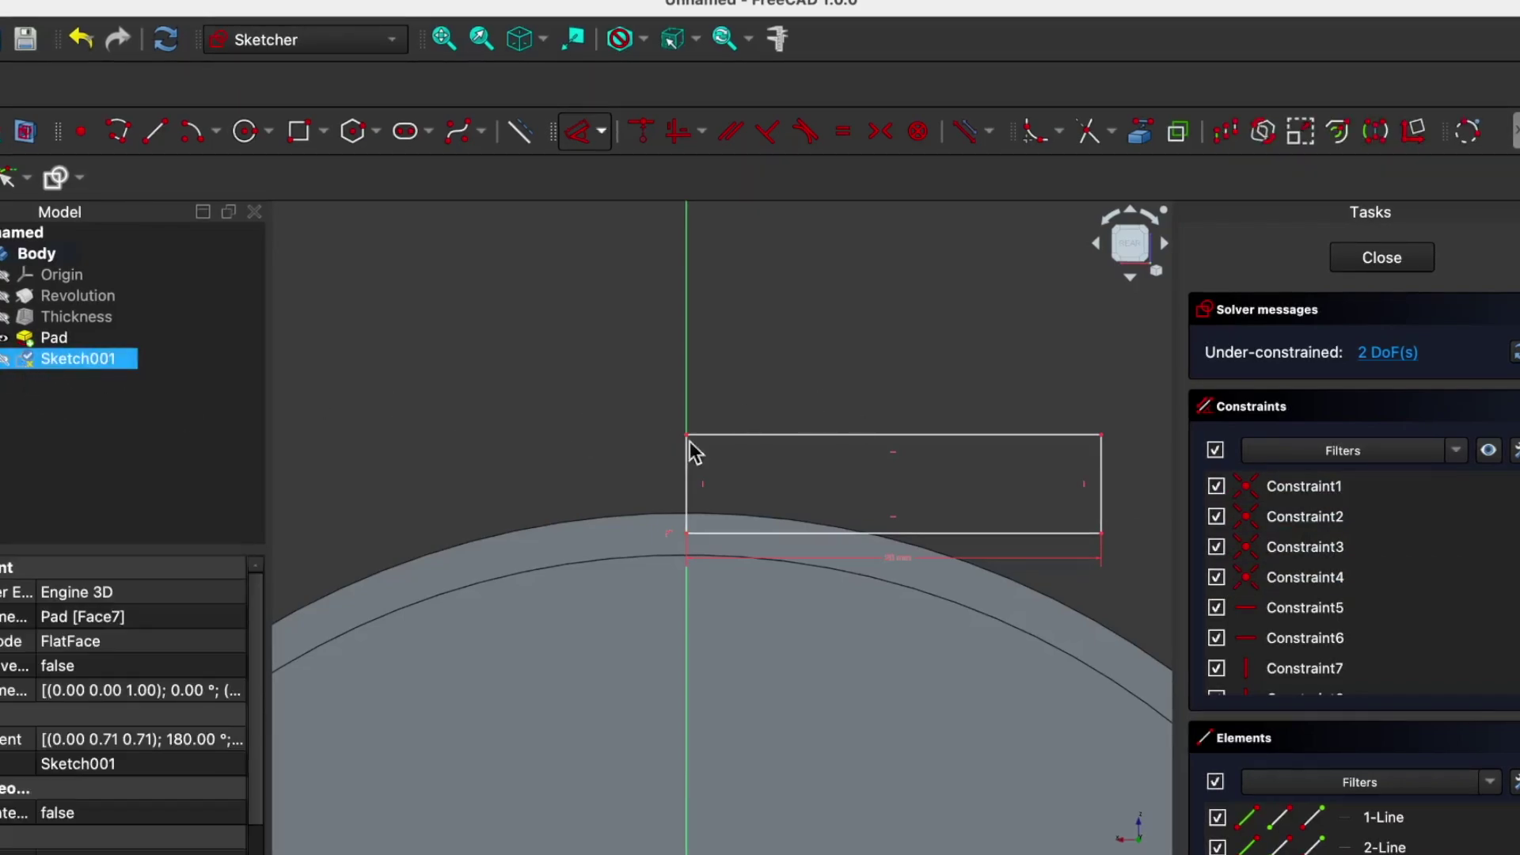
# Delete all four edges of the rectangle from the rim sketch.
pyautogui.click(758, 439)
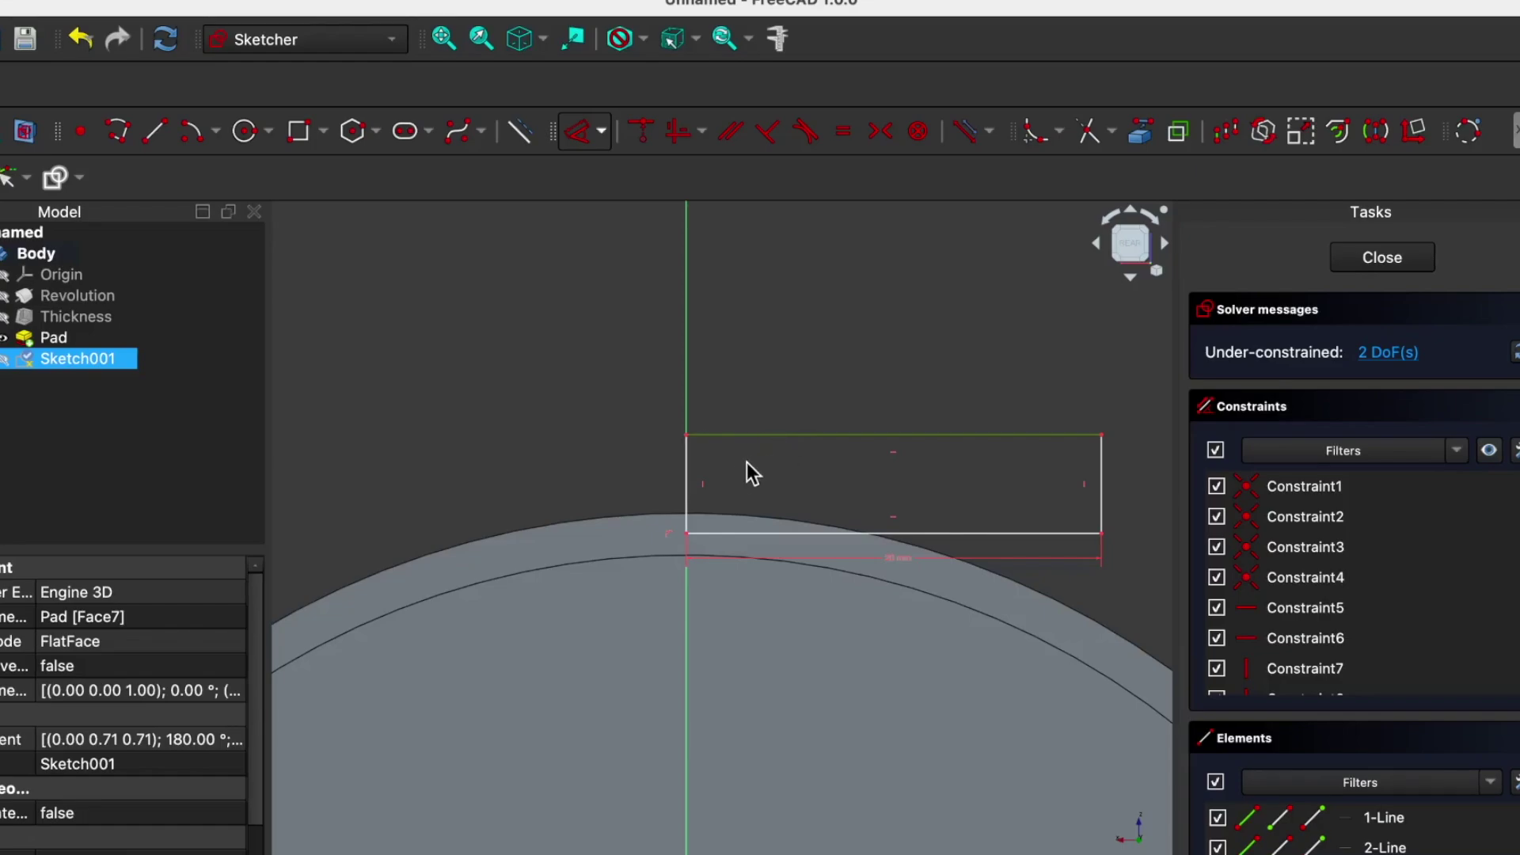
pyautogui.press('Delete')
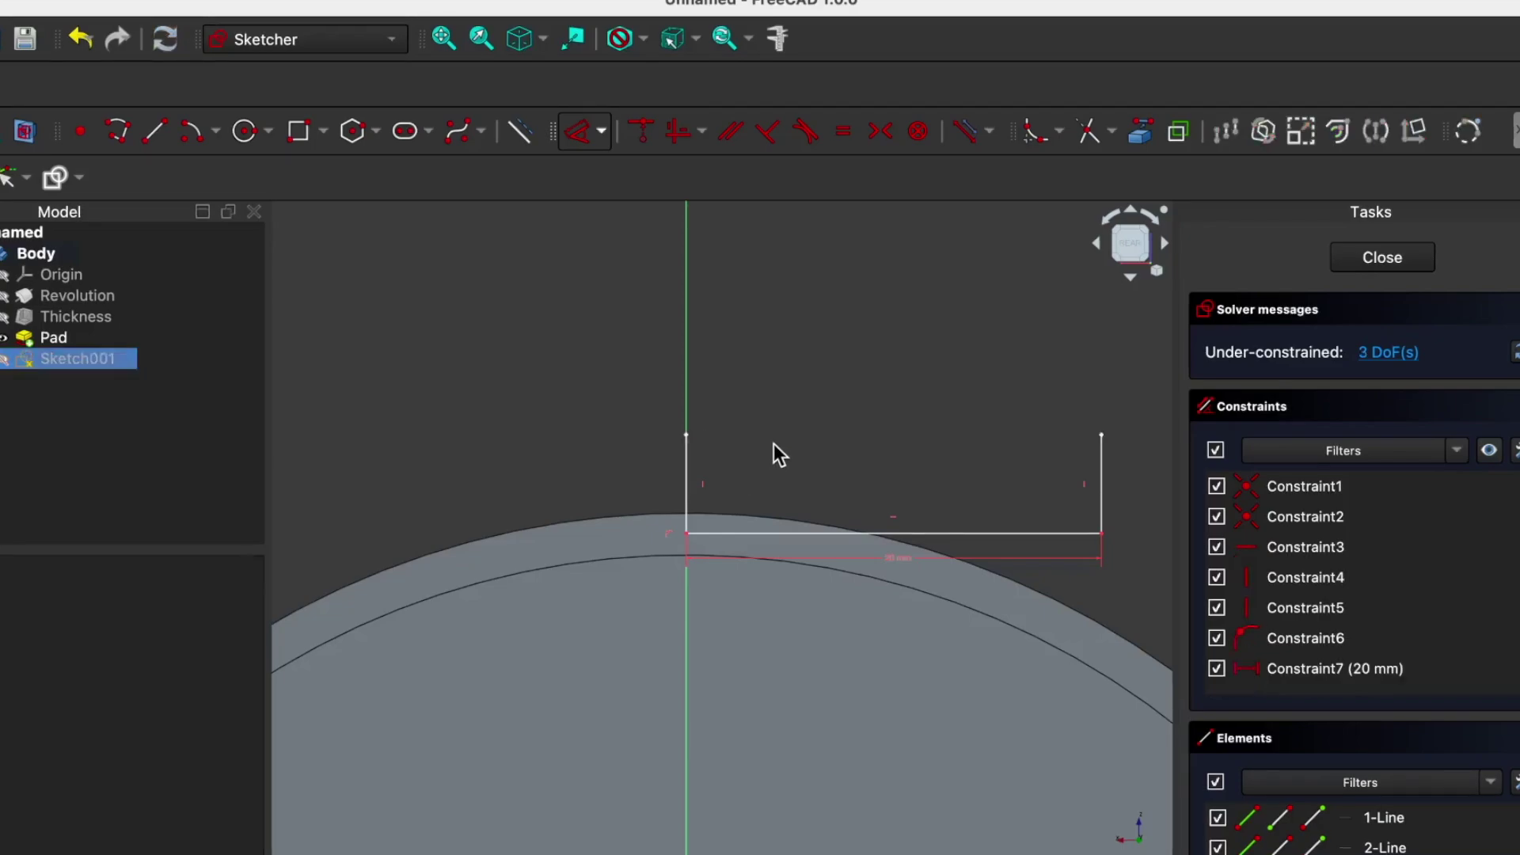
pyautogui.click(738, 533)
pyautogui.click(711, 520)
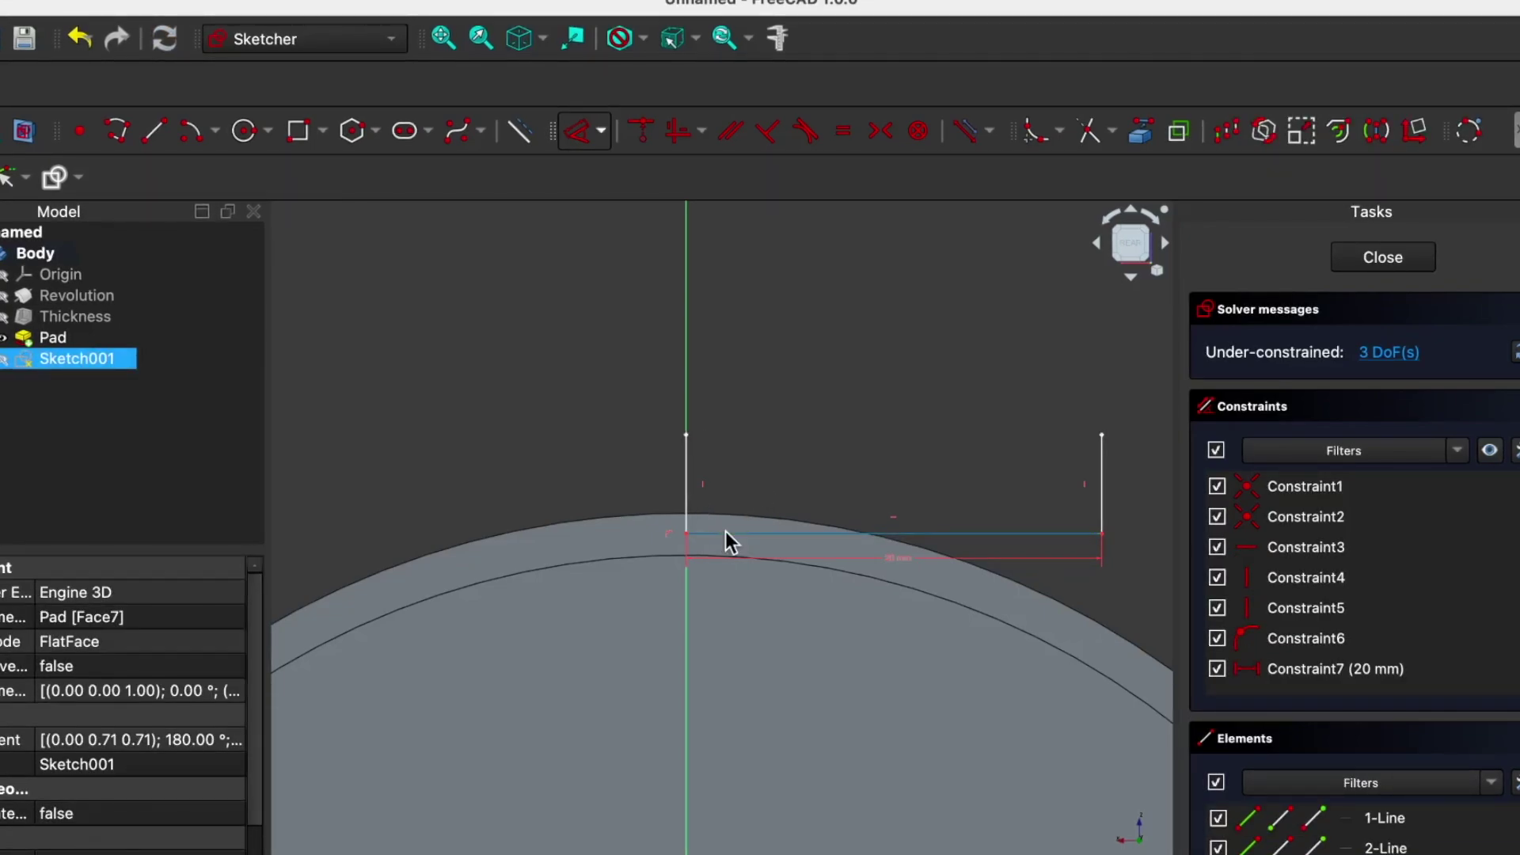
pyautogui.click(687, 502)
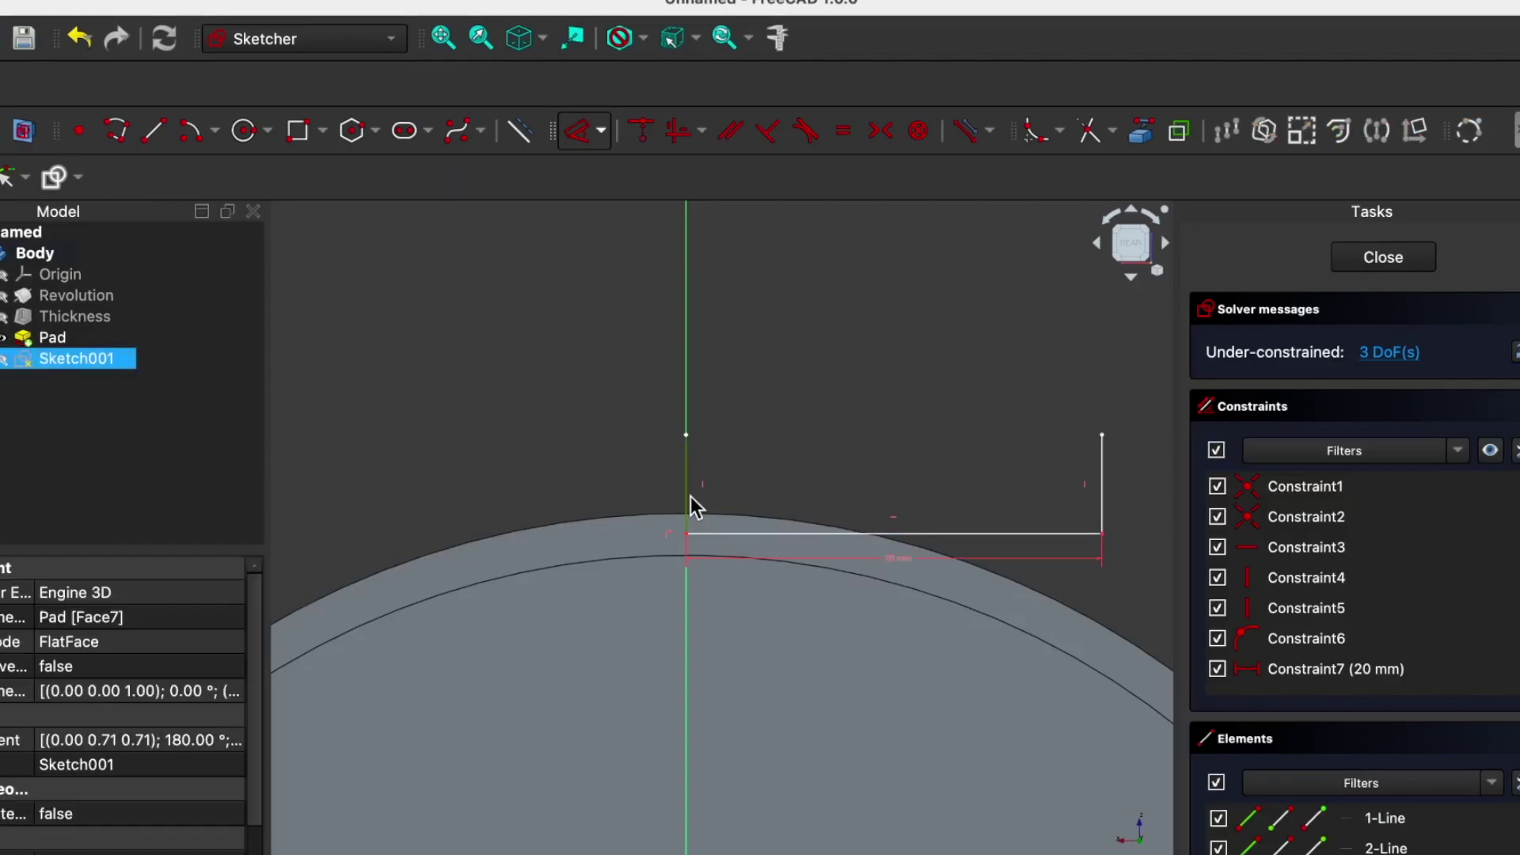
pyautogui.press('Delete')
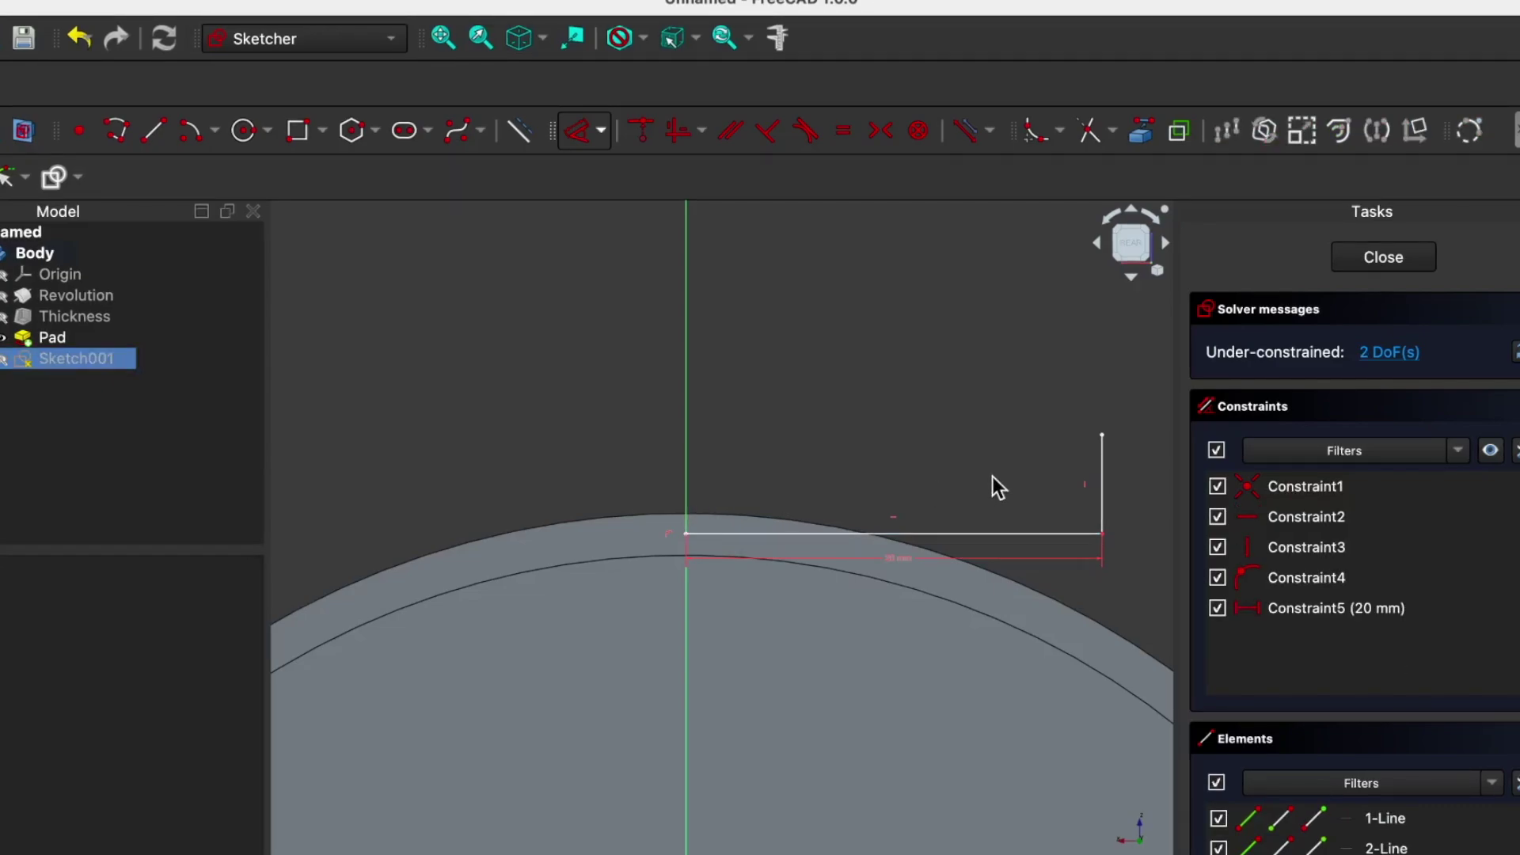
pyautogui.click(1102, 471)
pyautogui.press('Delete')
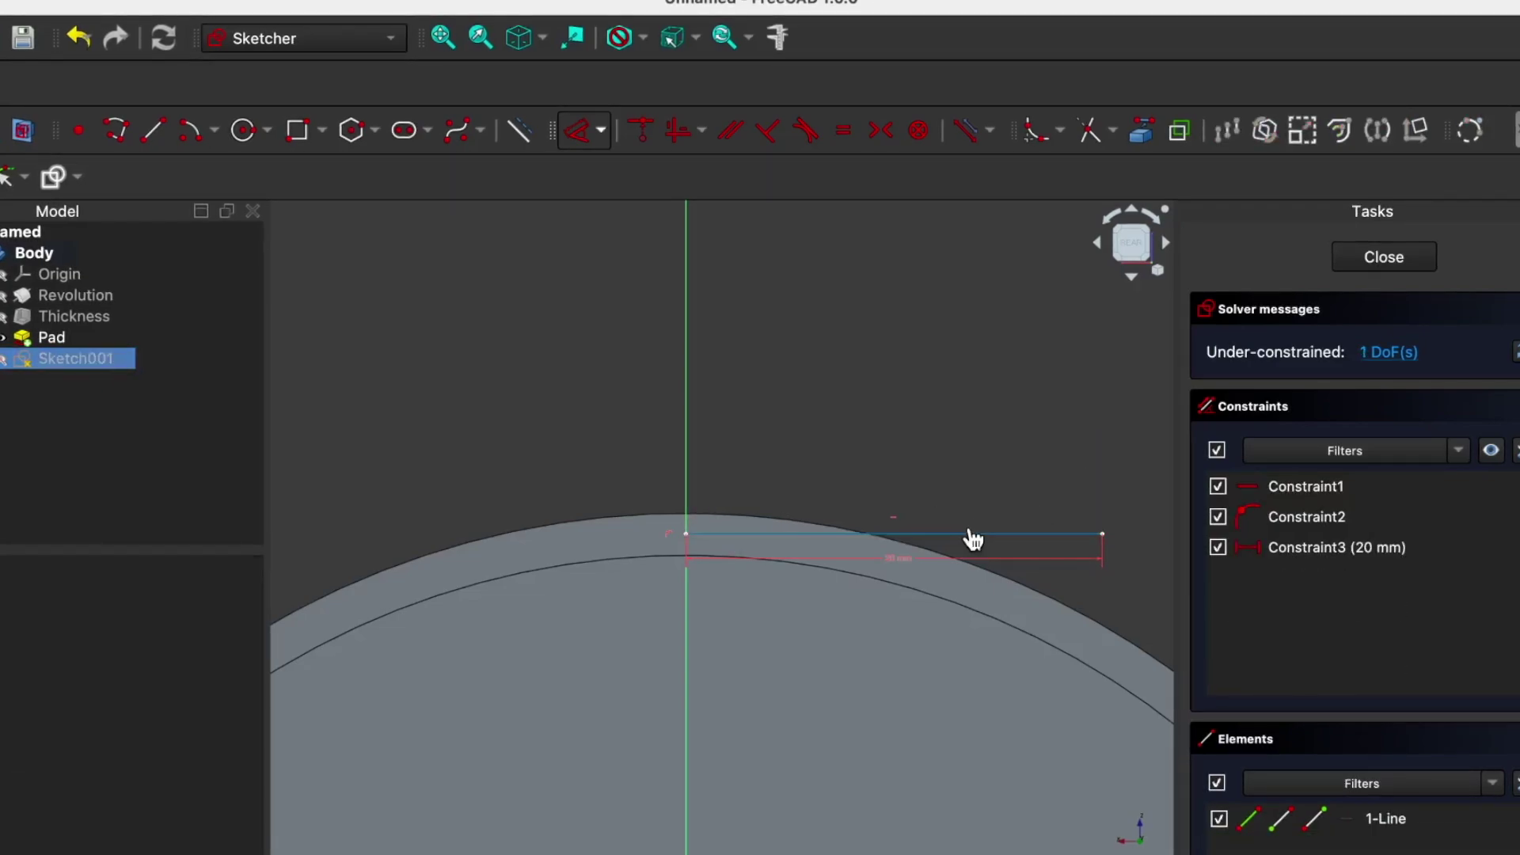
pyautogui.click(973, 530)
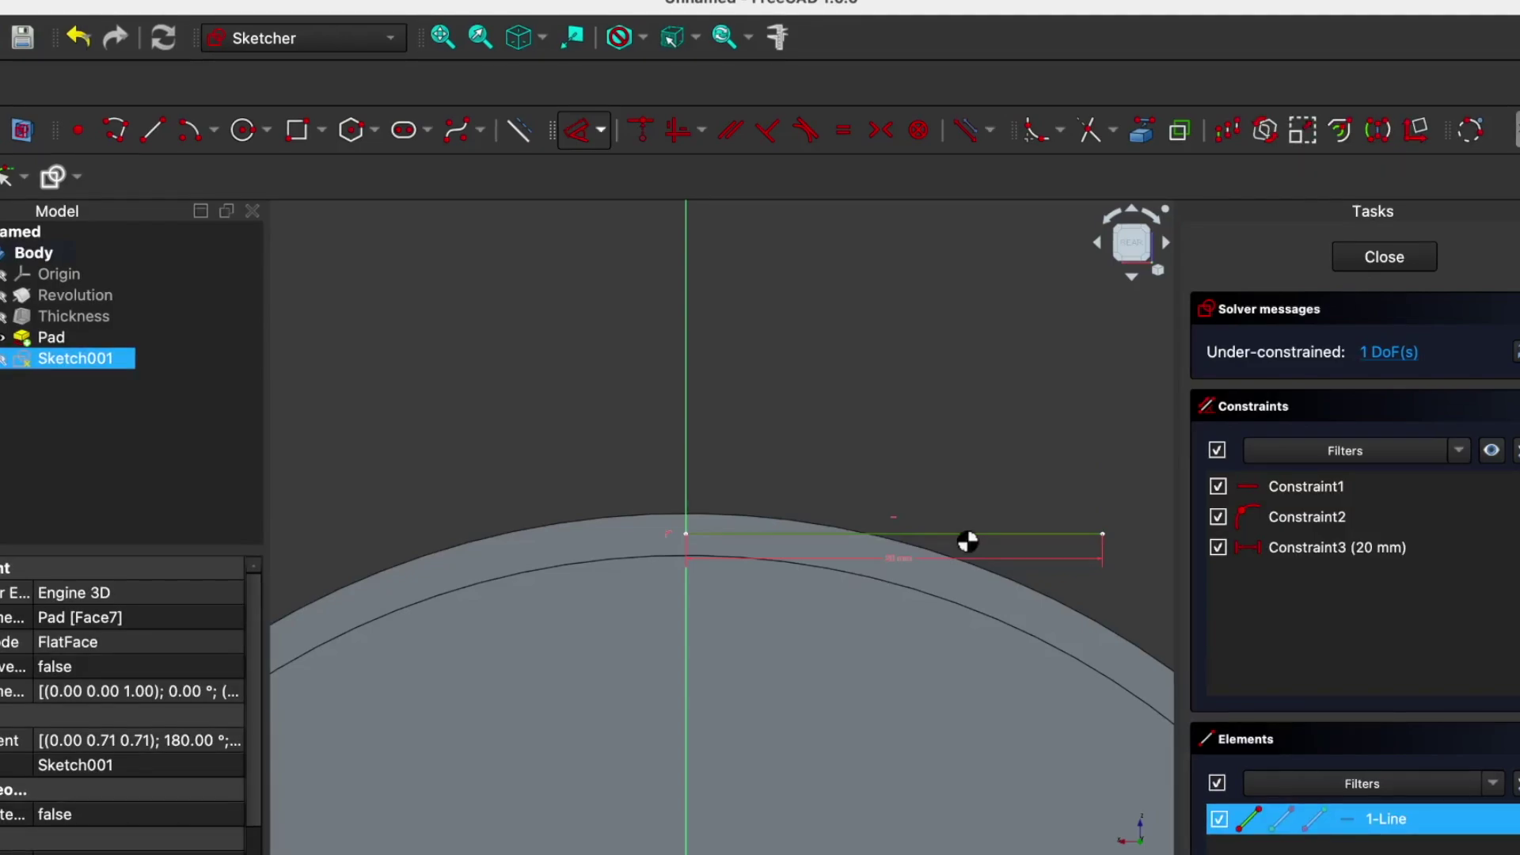
pyautogui.press('Delete')
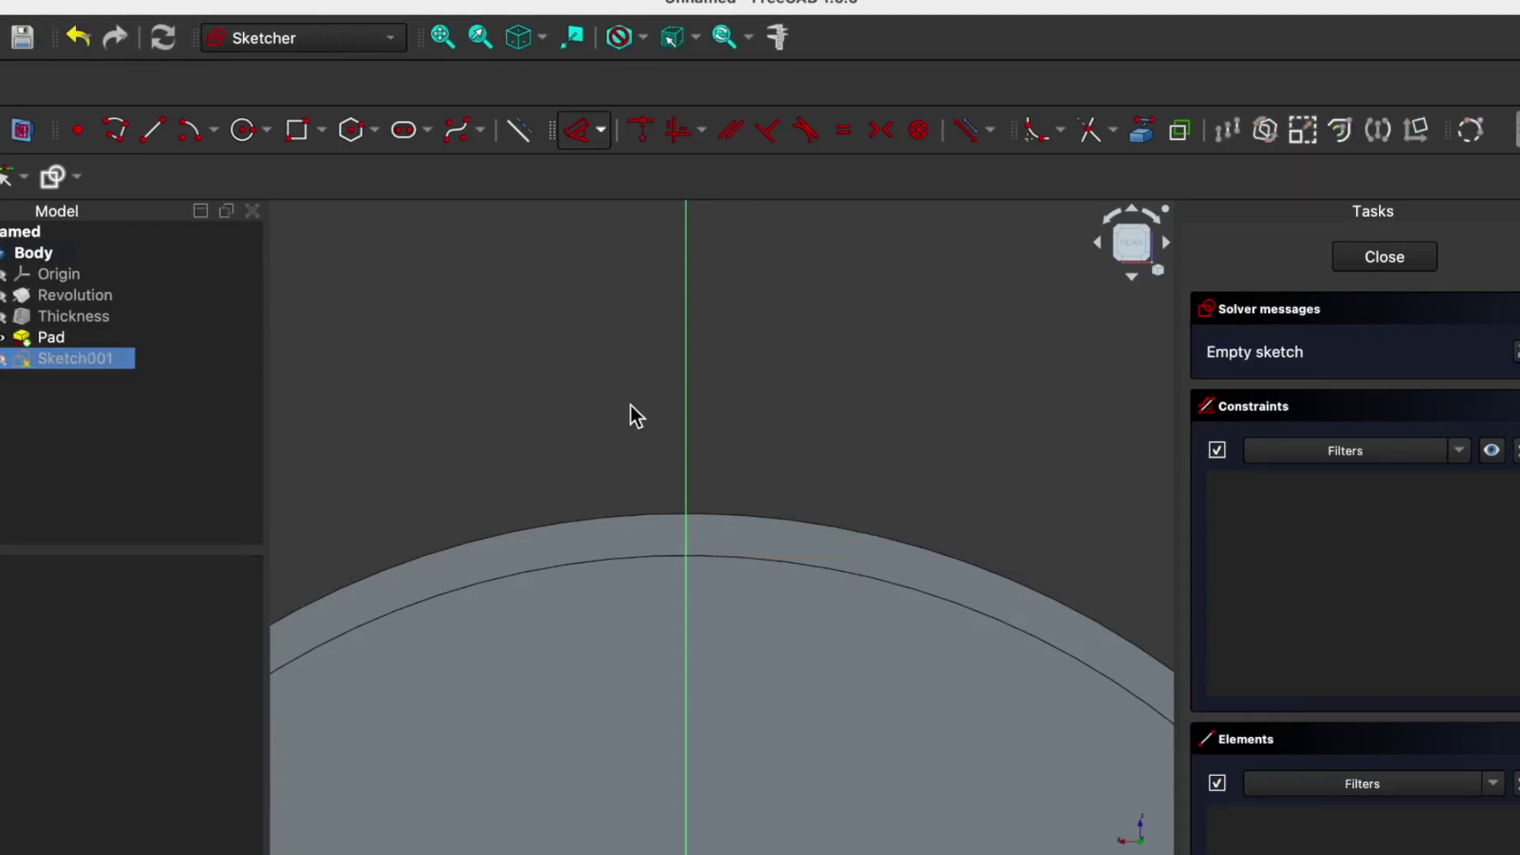
# Sketch a rectangle about 9.7 mm wide and 9.3 mm tall across the vertical axis, with its lower edge overlapping the rim.
pyautogui.click(291, 135)
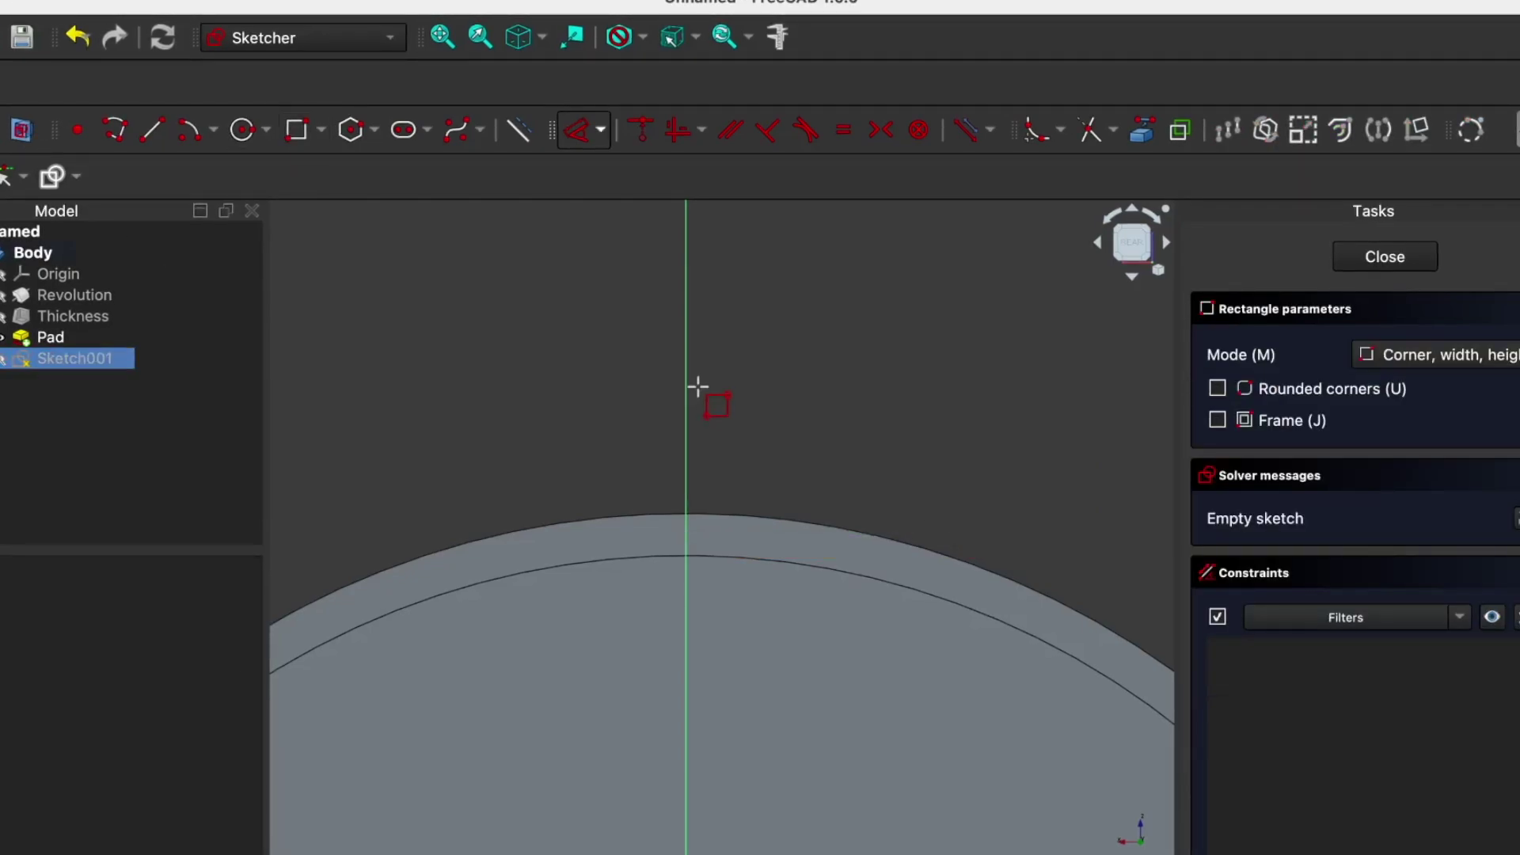
pyautogui.click(615, 346)
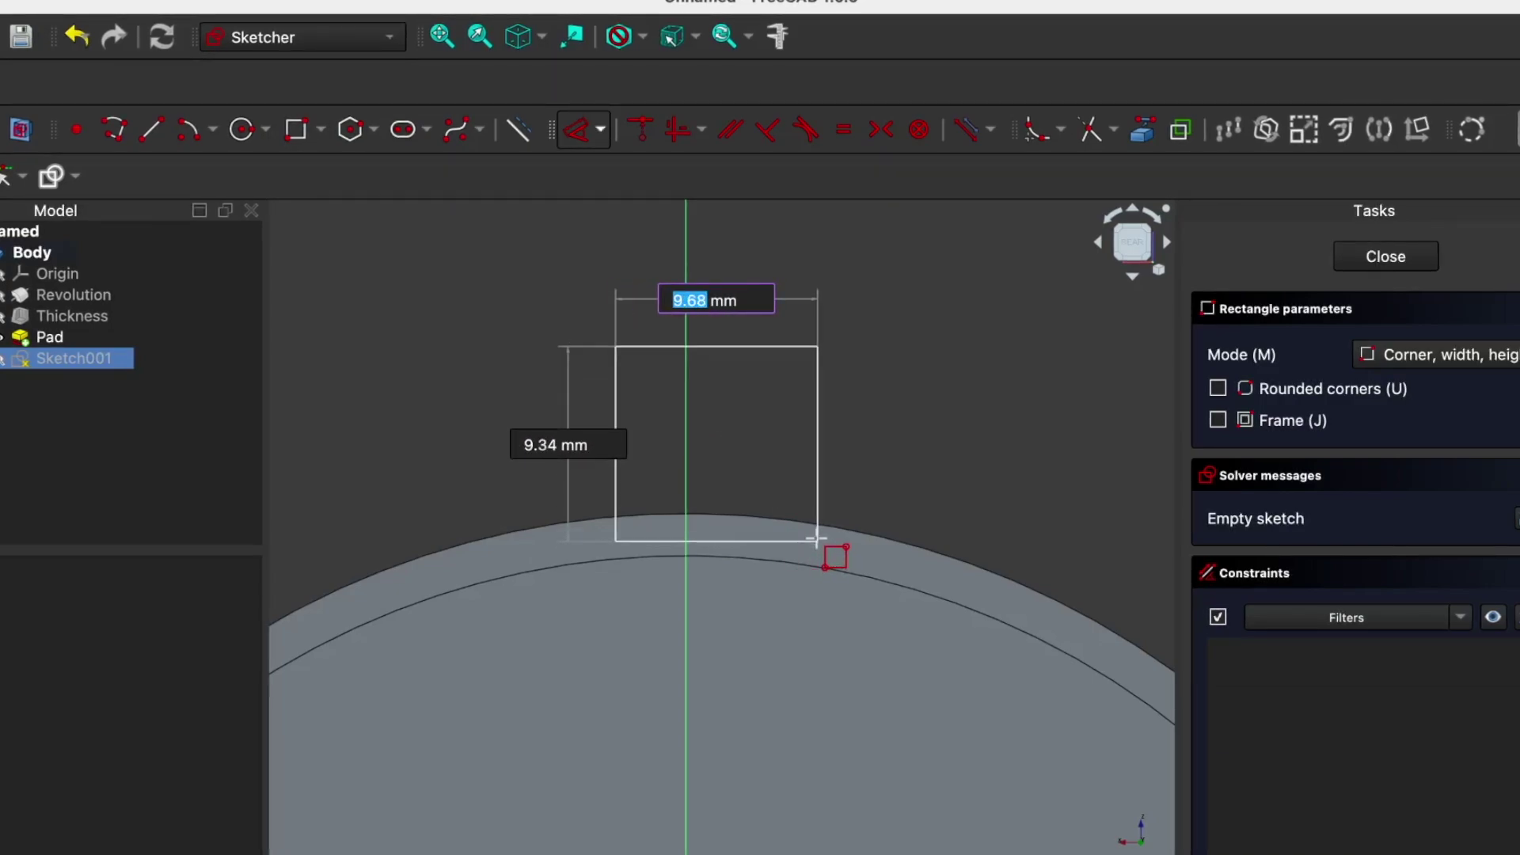
pyautogui.click(818, 541)
pyautogui.press('Escape')
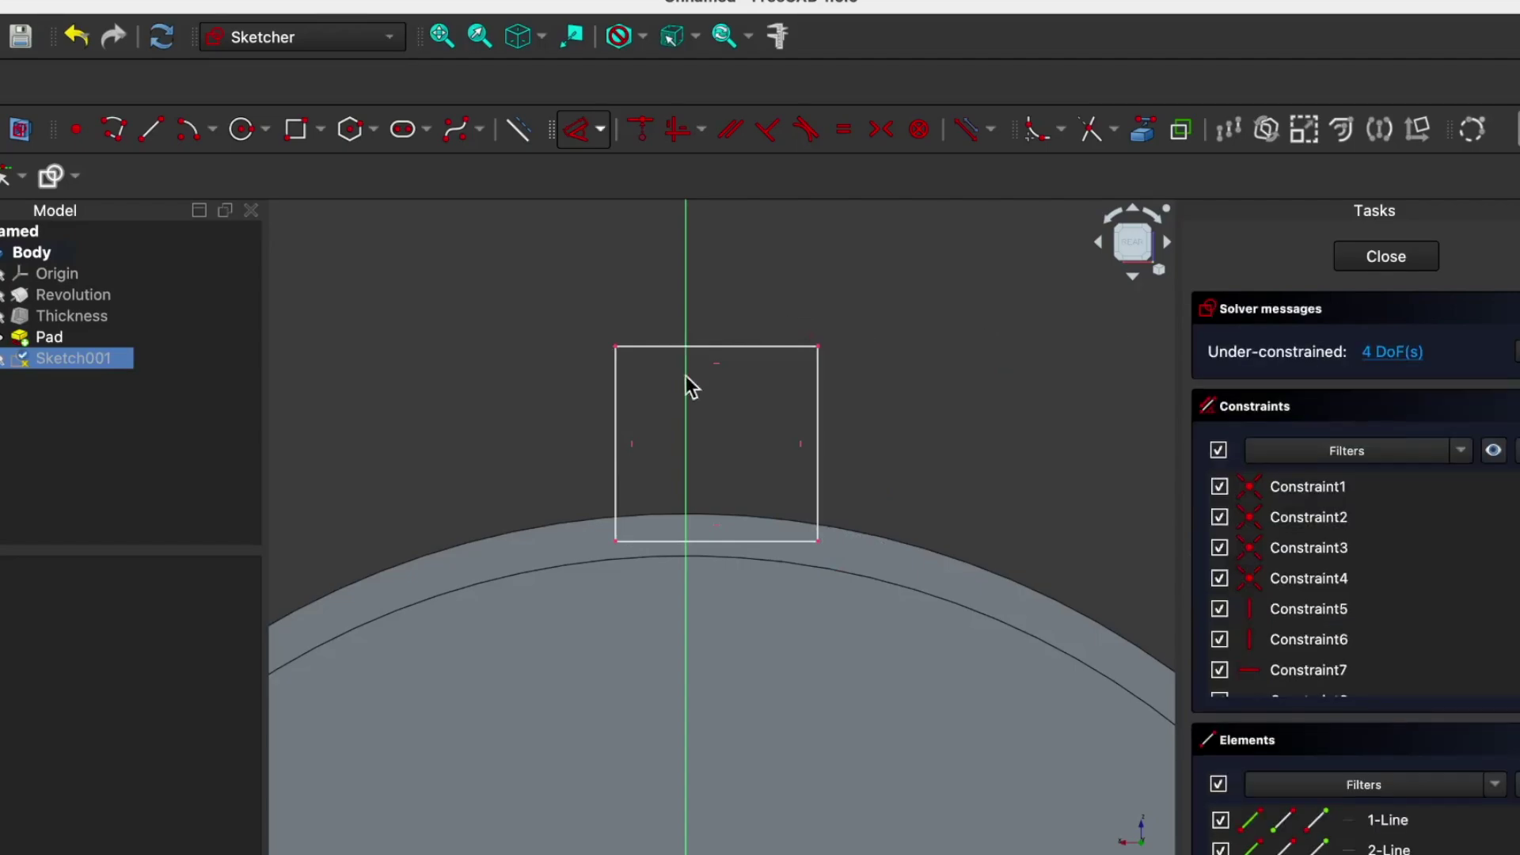
# Constrain the horizontal length of the new rectangle's lower edge to 20 mm.
pyautogui.press('l')
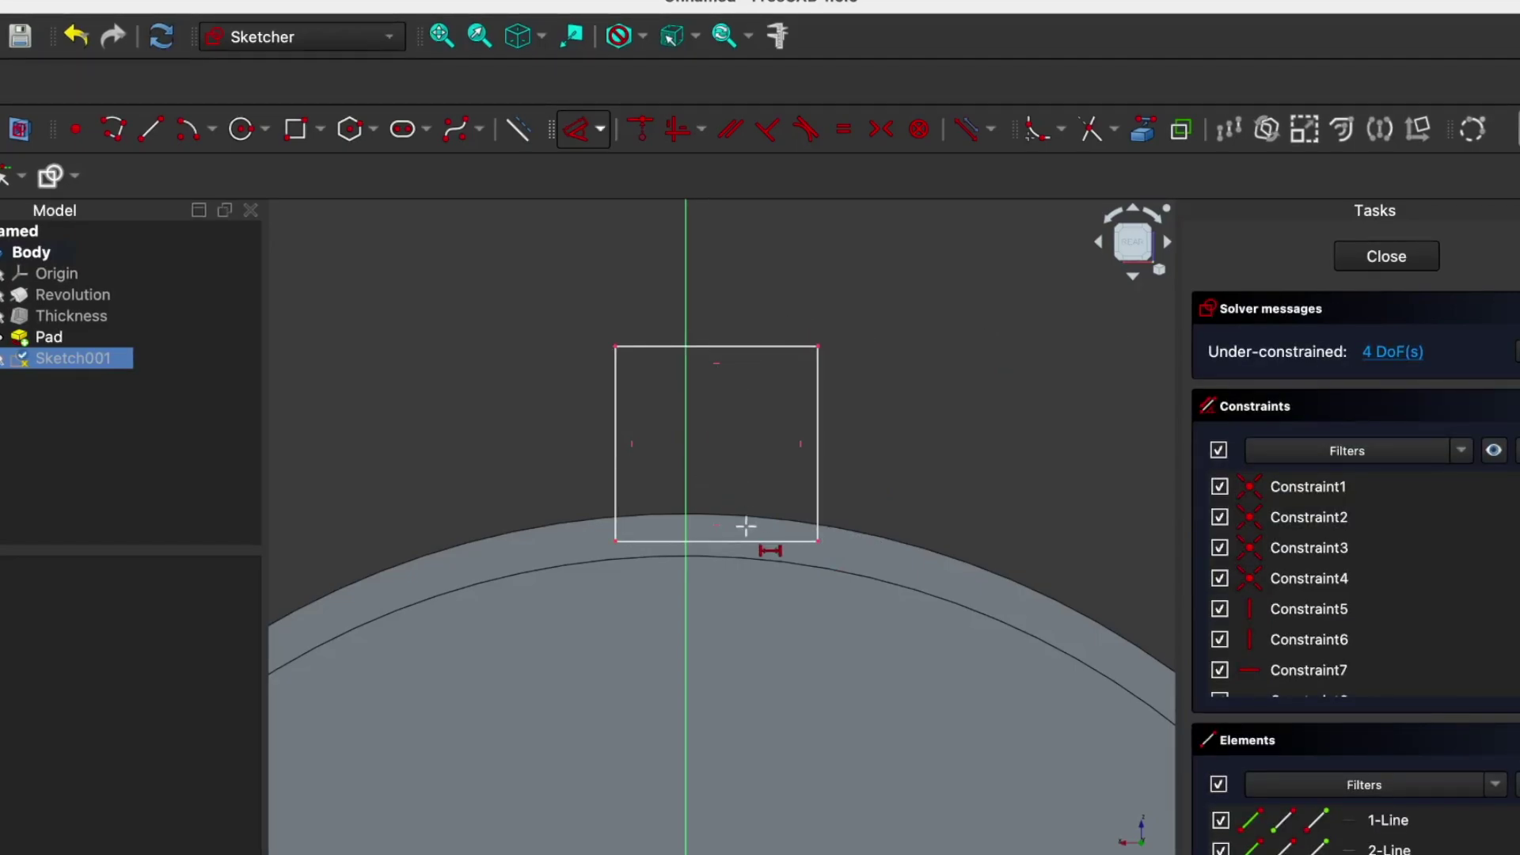
pyautogui.click(724, 542)
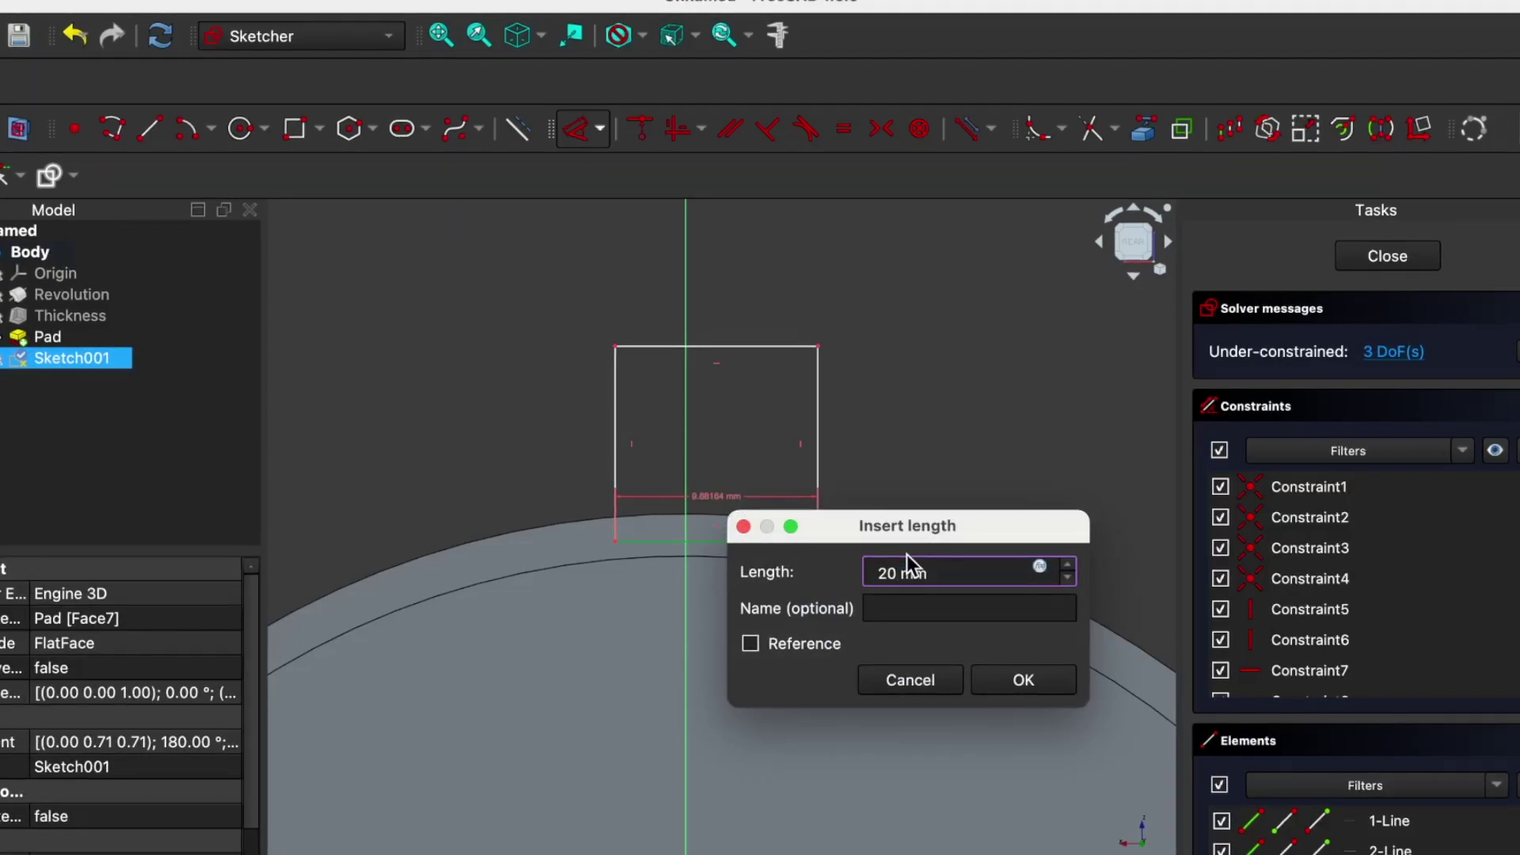
pyautogui.press('Return')
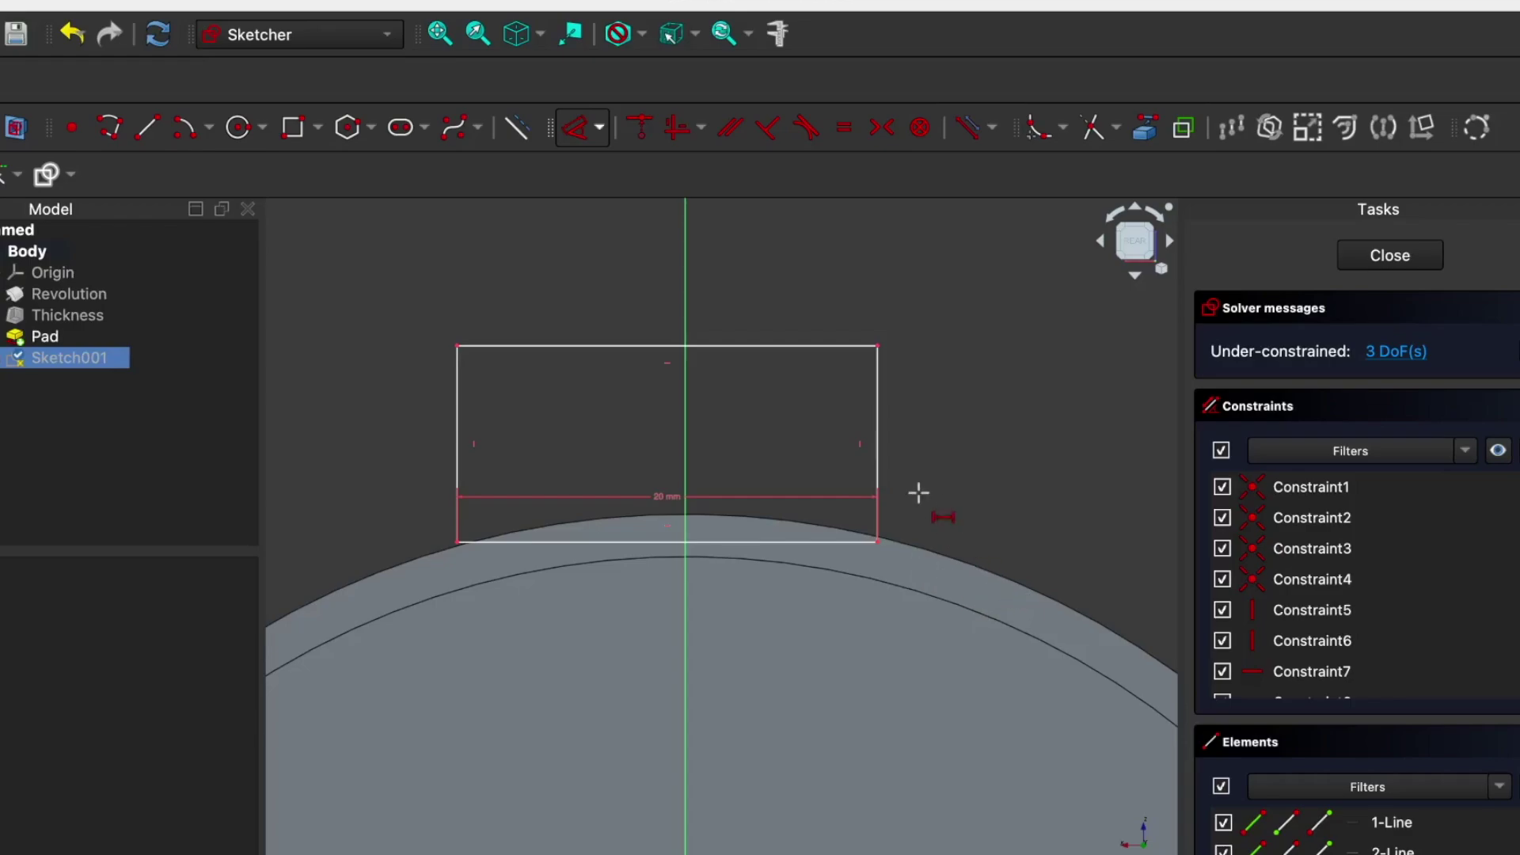
# Constrain the vertical length of the rectangle's side edge to 30 mm.
pyautogui.press('i')
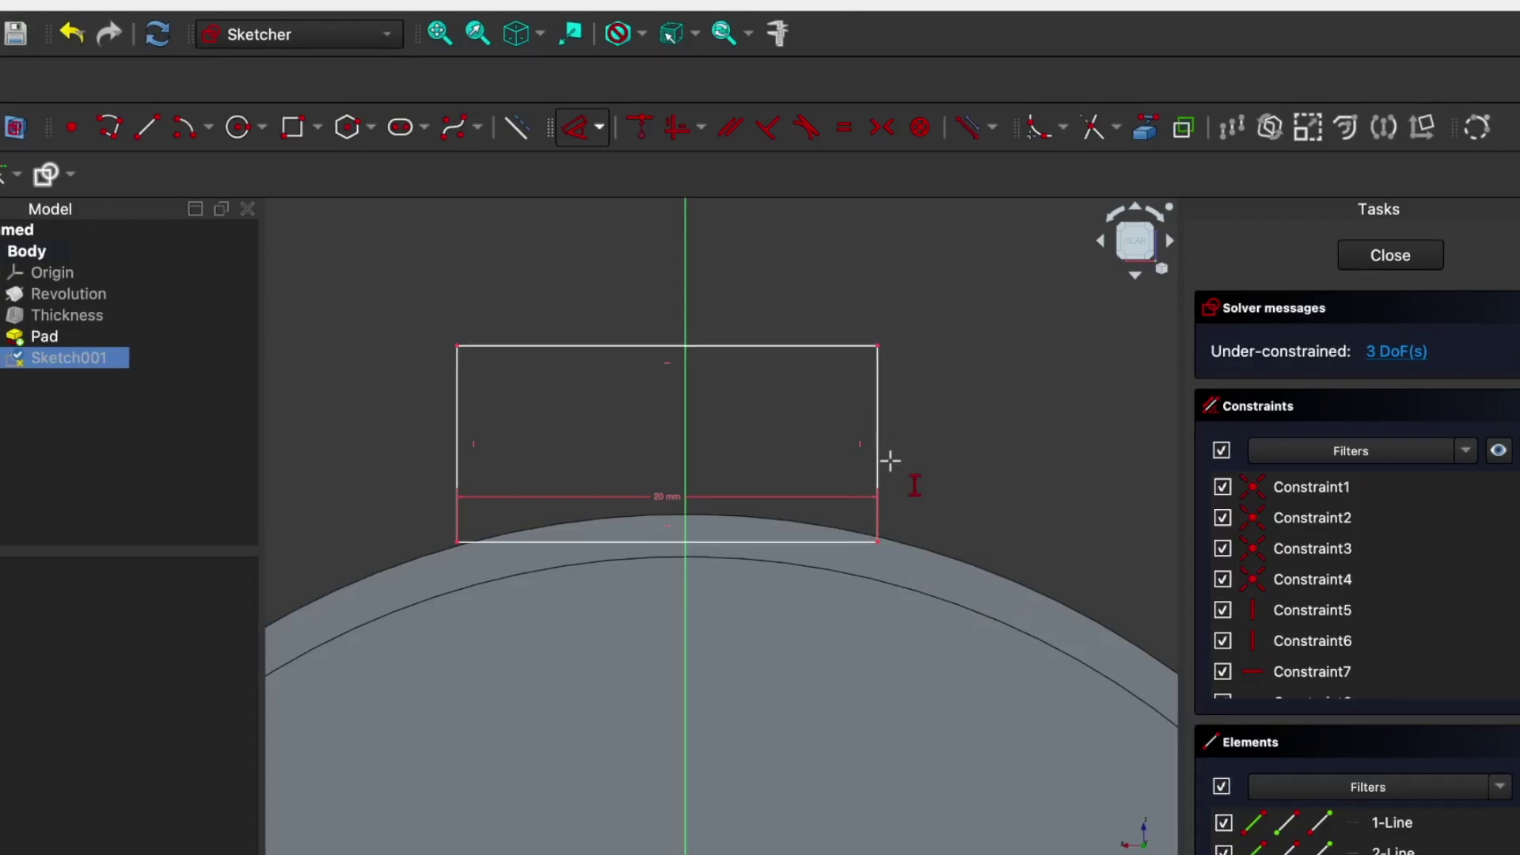
pyautogui.click(883, 424)
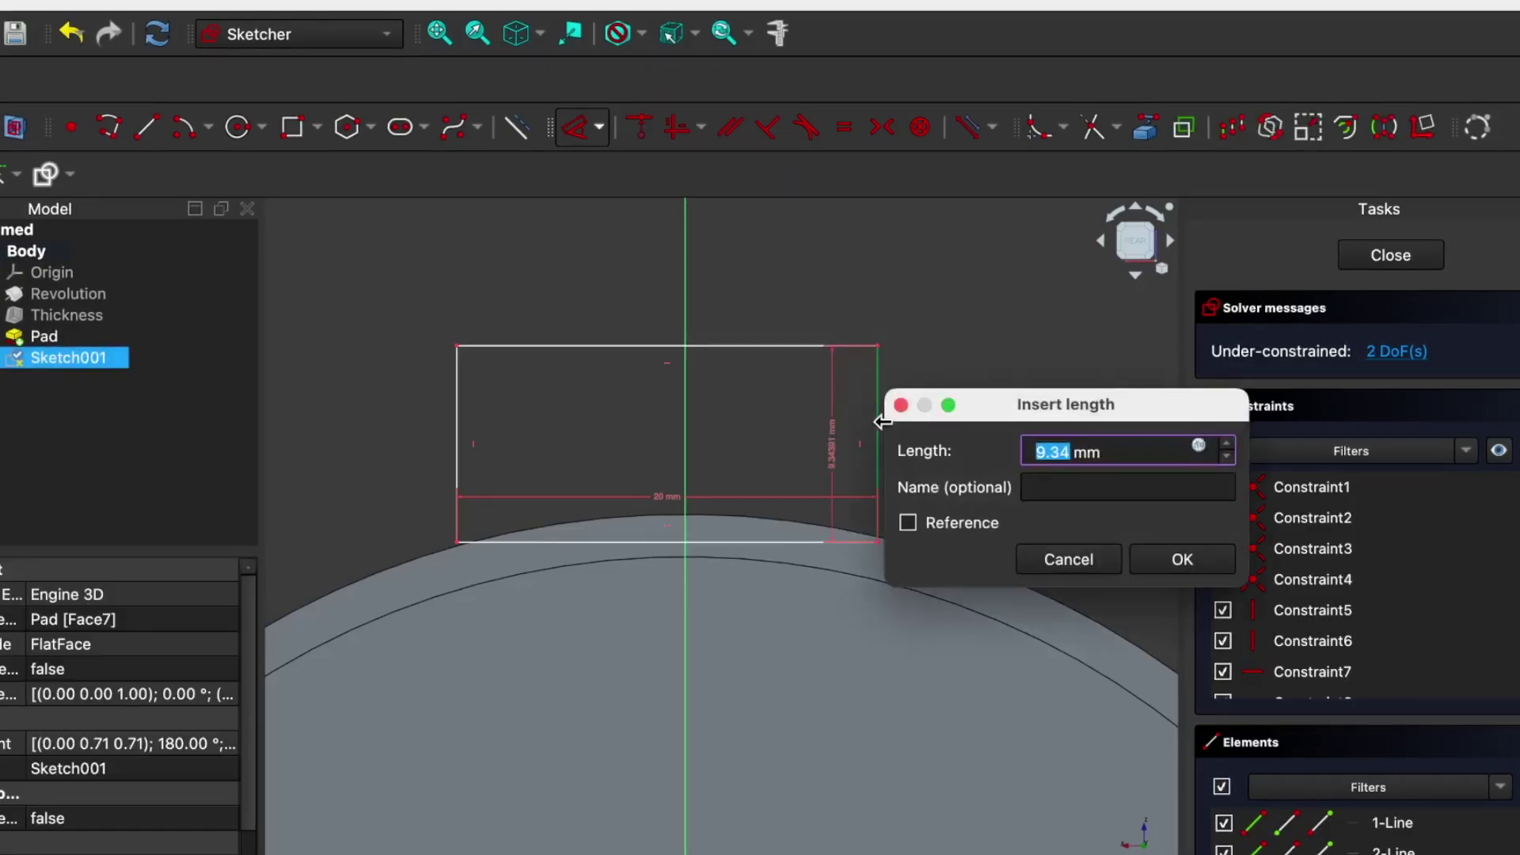
pyautogui.write('30')
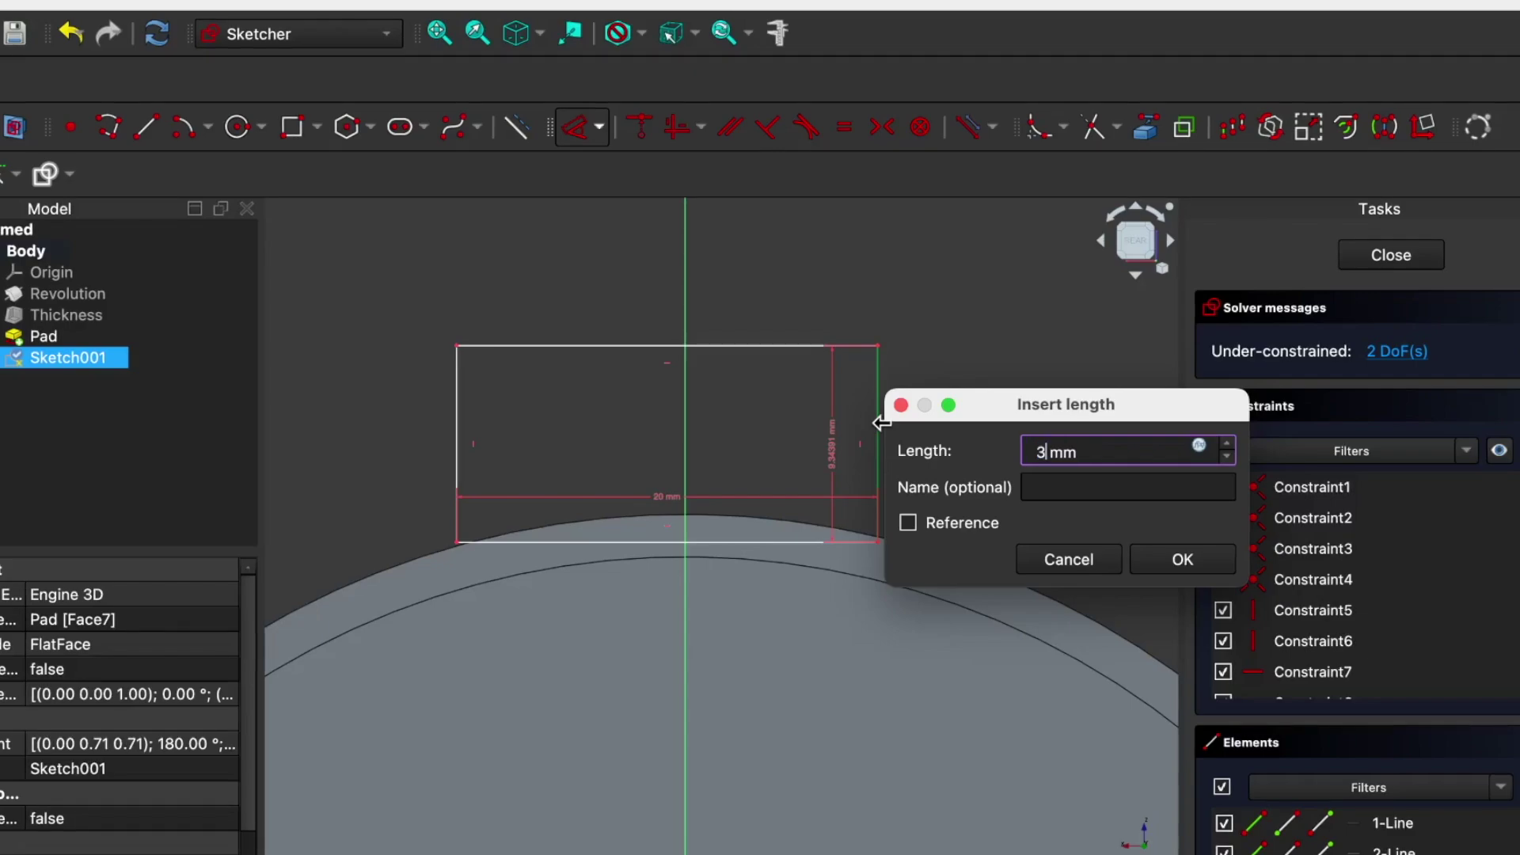
pyautogui.press('Return')
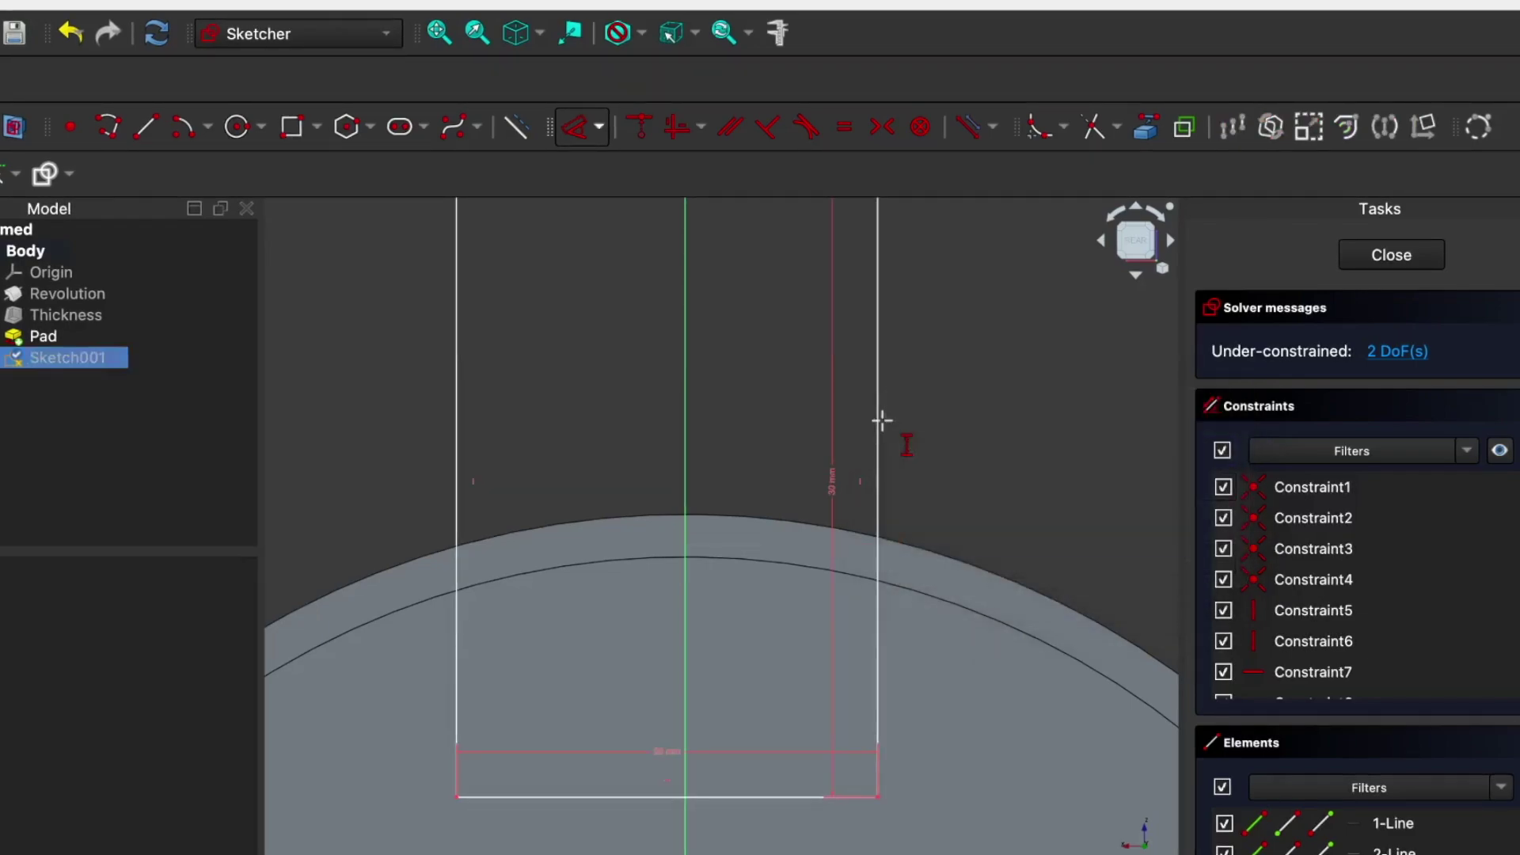
# Move the rectangle upward so only its lower edge overlaps the rim, and close the sketch.
pyautogui.scroll(-5, 881, 421)
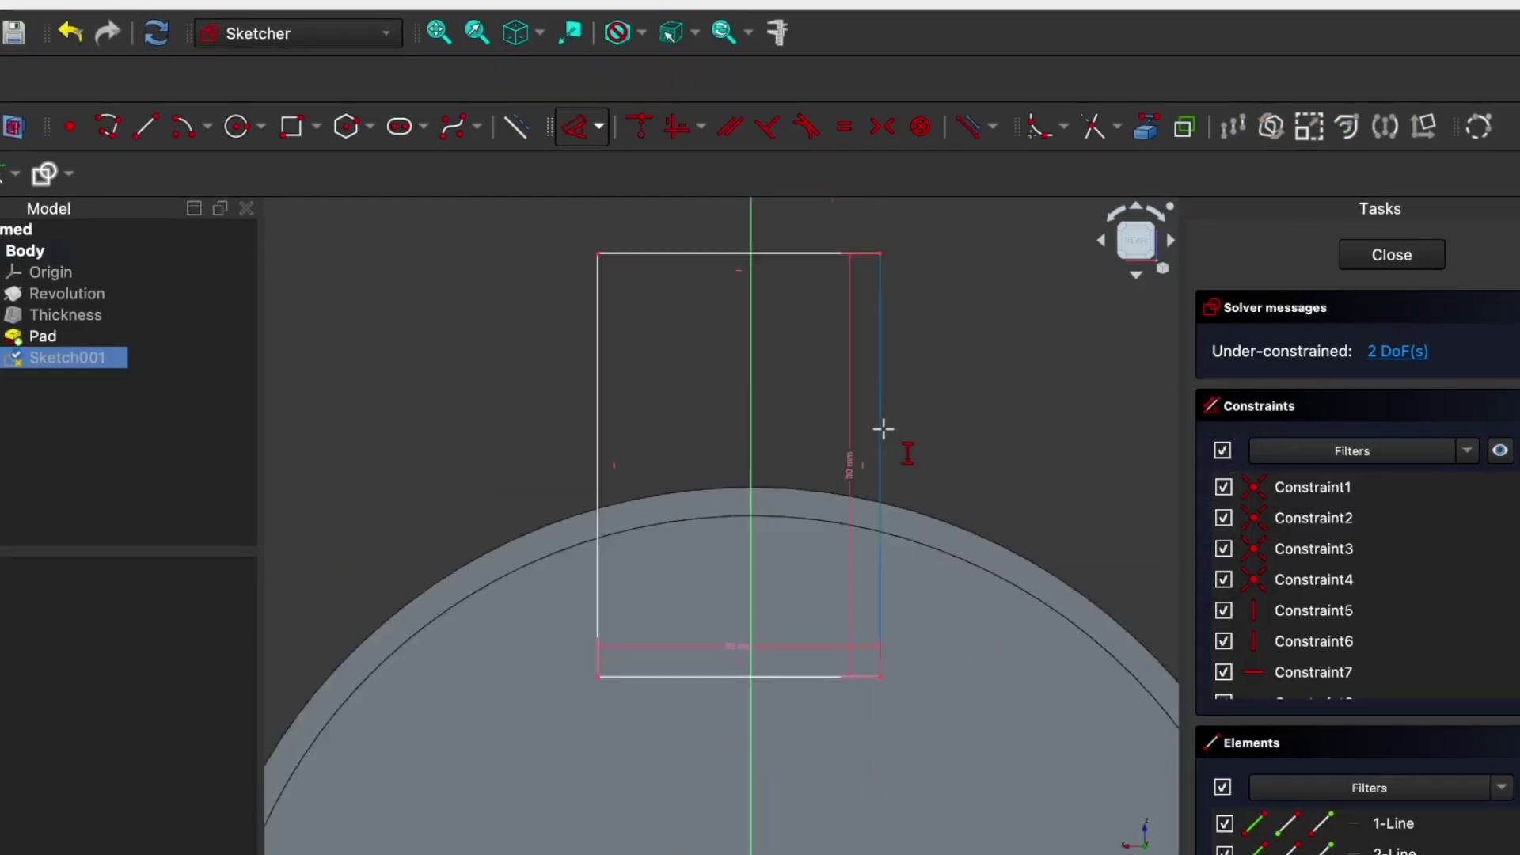
pyautogui.scroll(2, 899, 431)
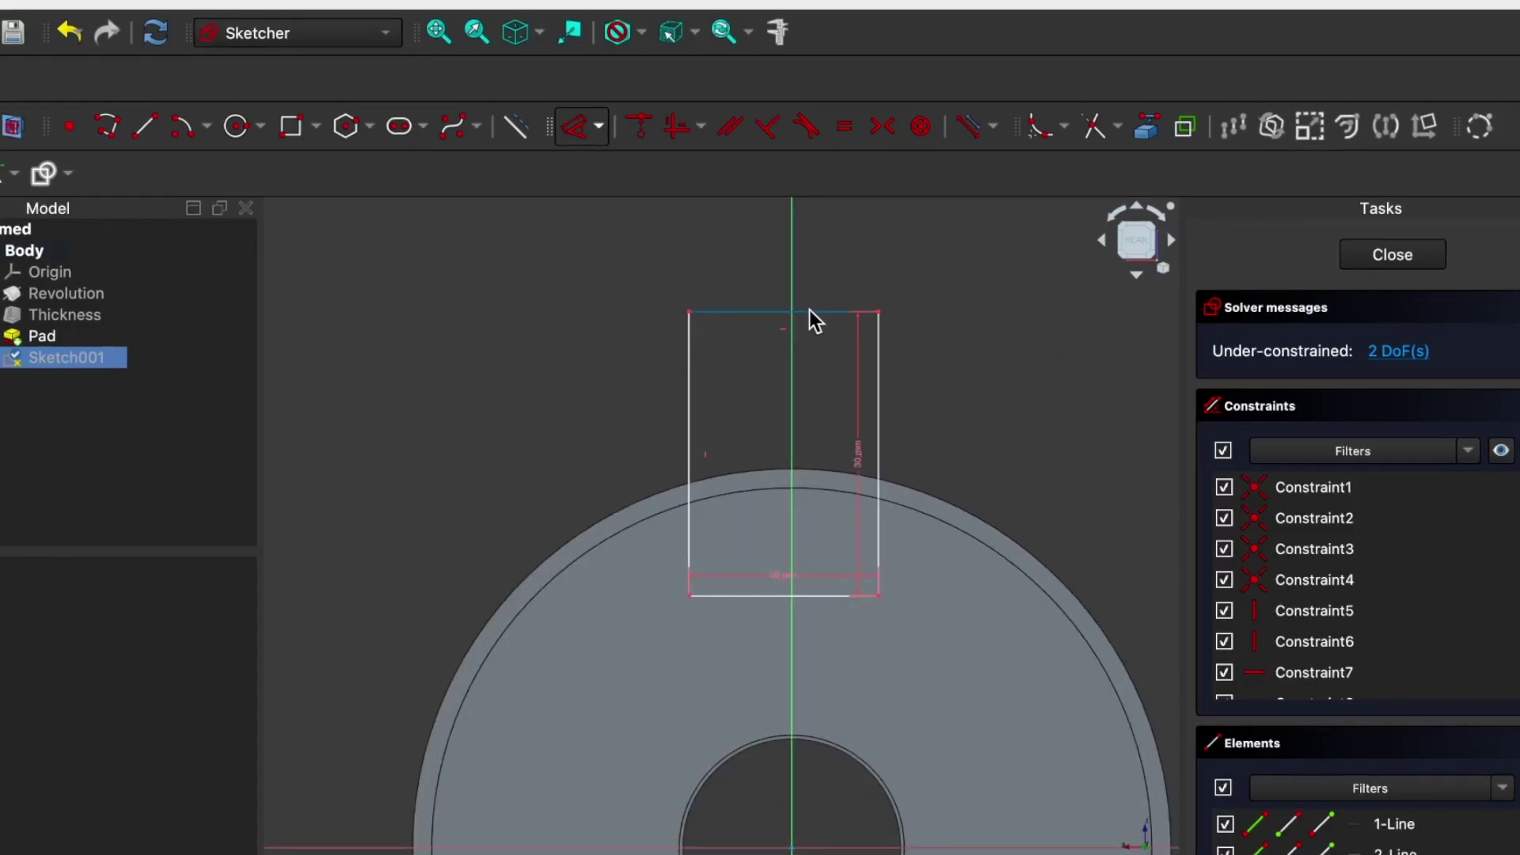
pyautogui.moveTo(811, 310); pyautogui.dragTo(822, 210)
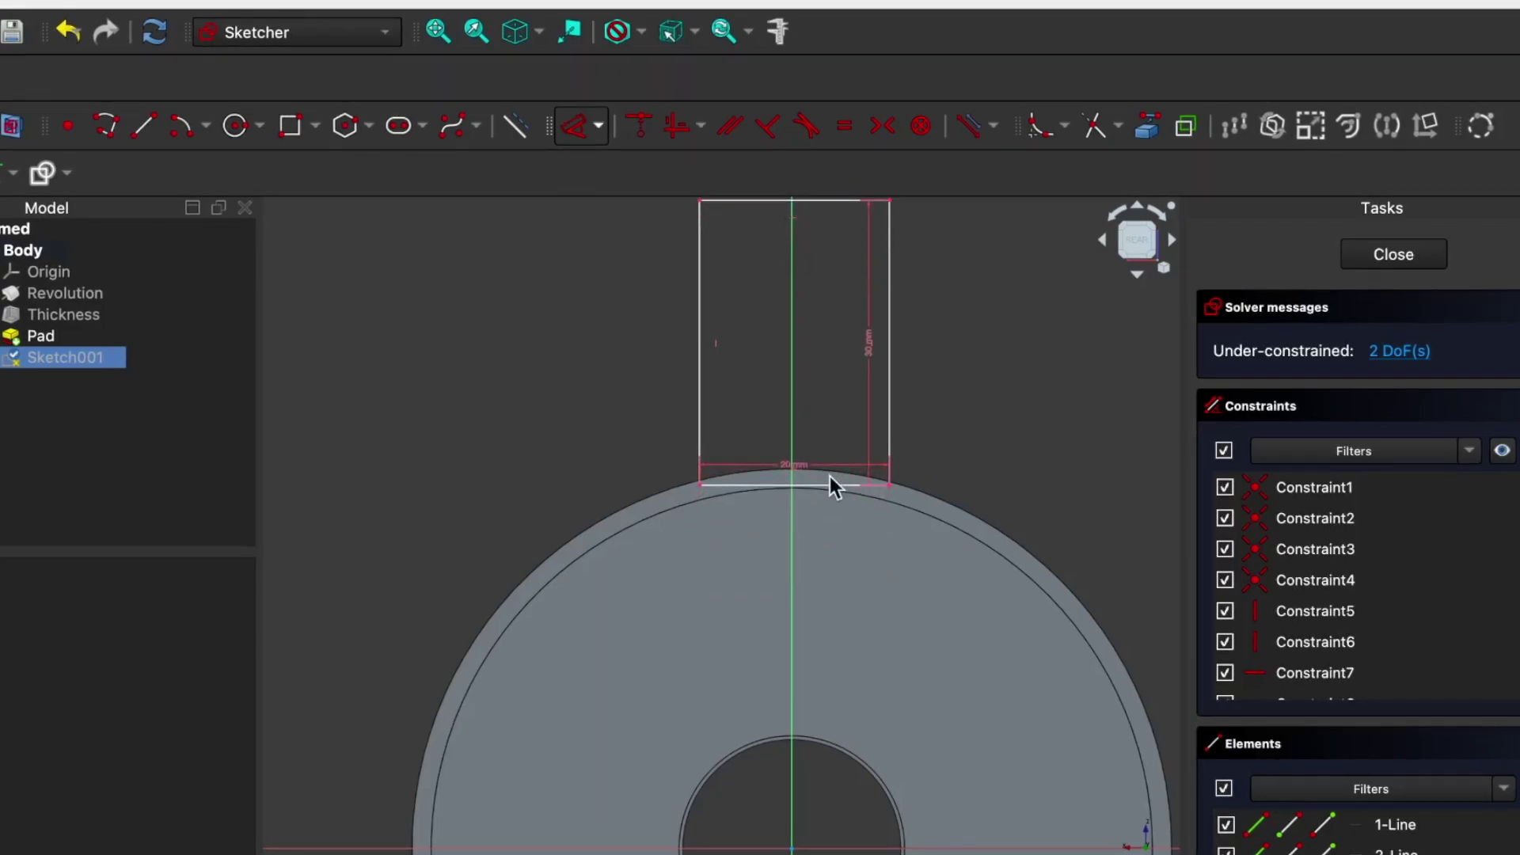
pyautogui.scroll(3, 823, 478)
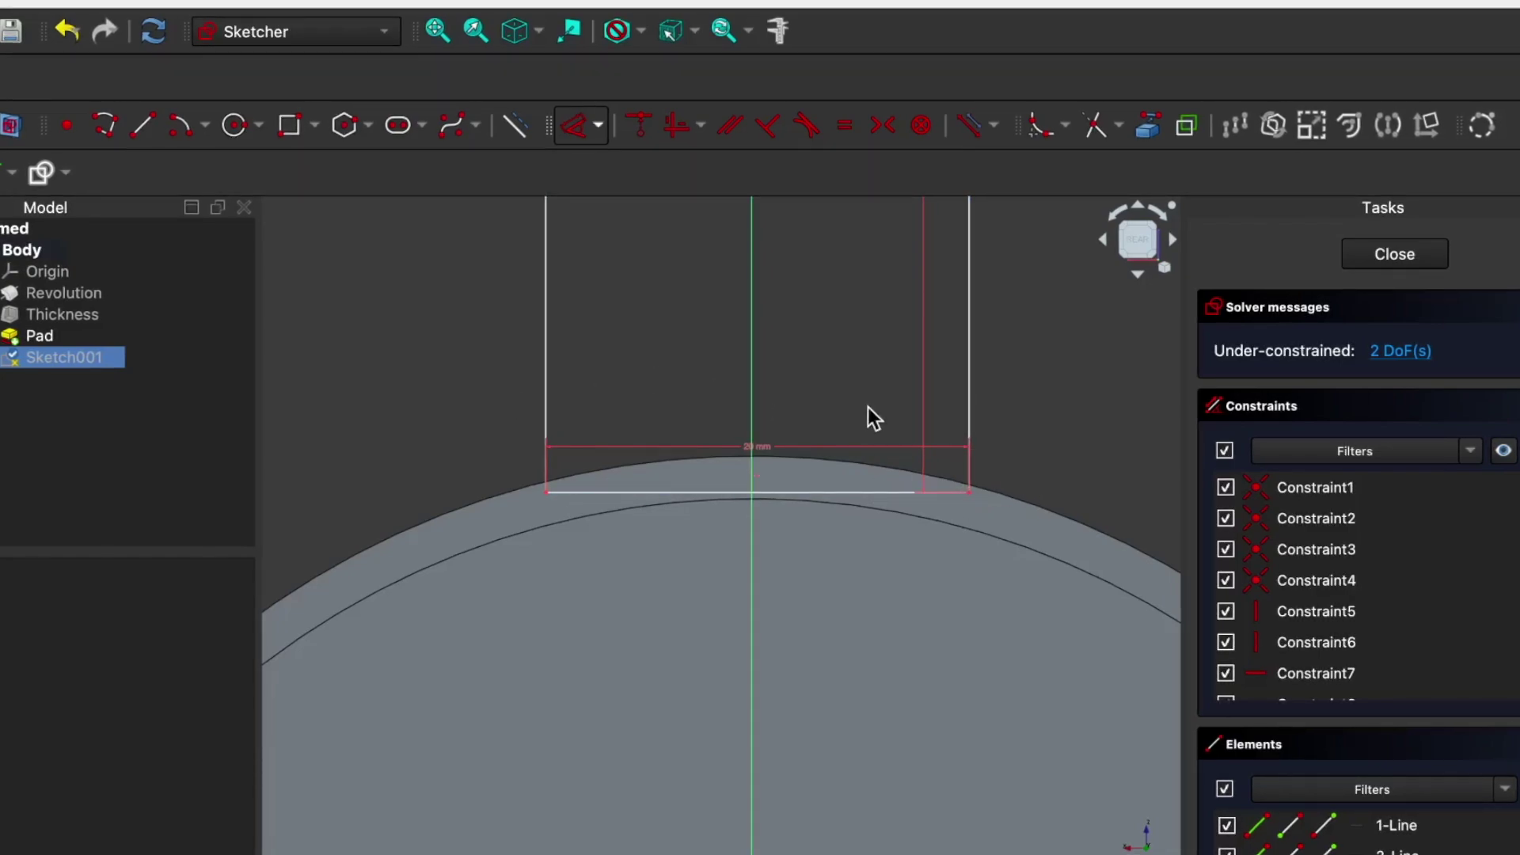
pyautogui.click(1400, 259)
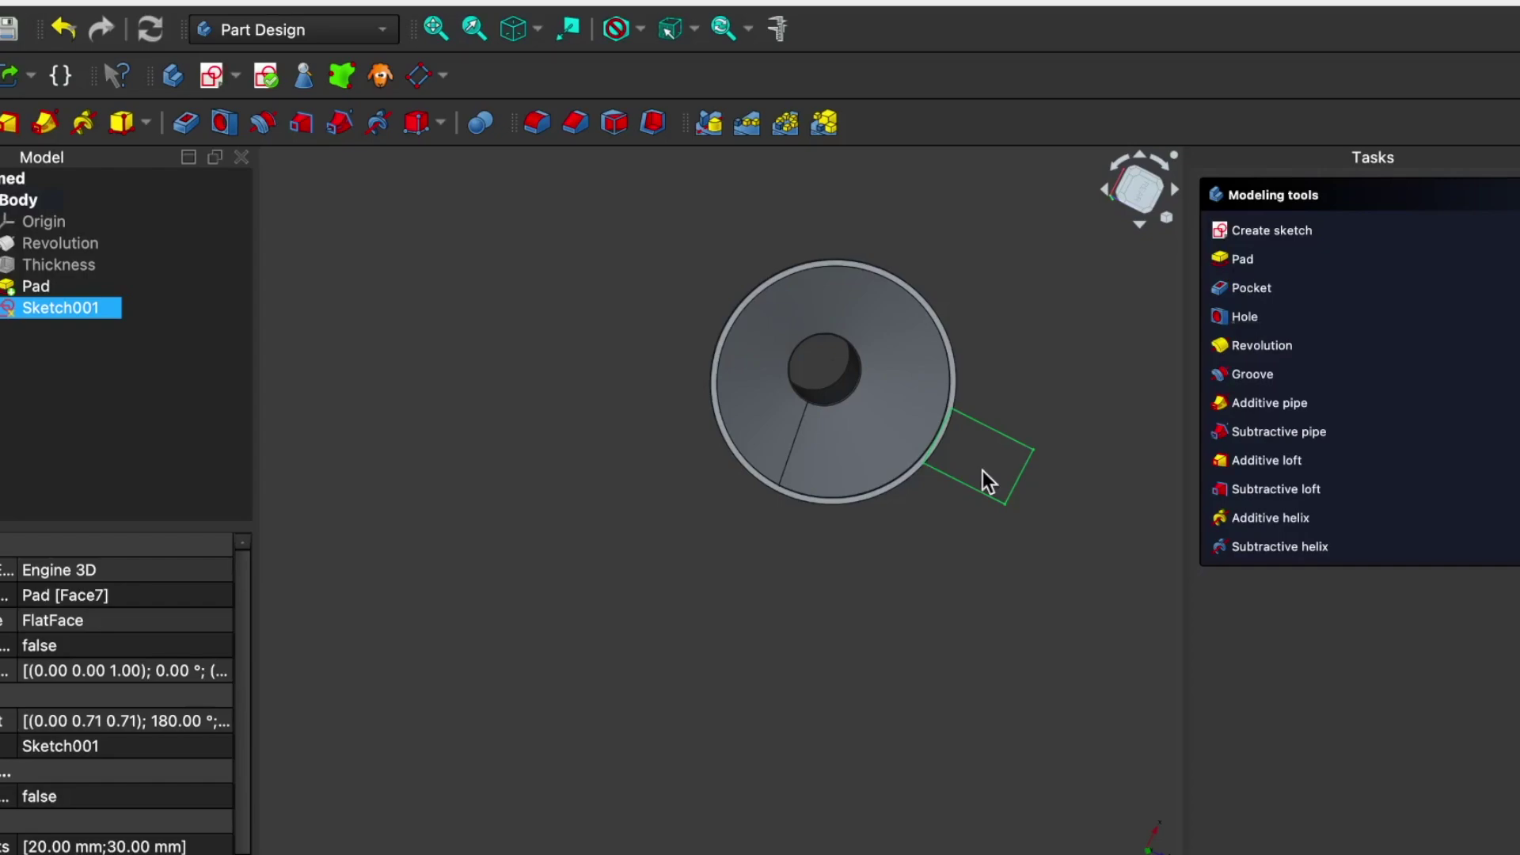
# Pad the rectangular tab sketch with a length of 1.50 mm.
pyautogui.click(1248, 266)
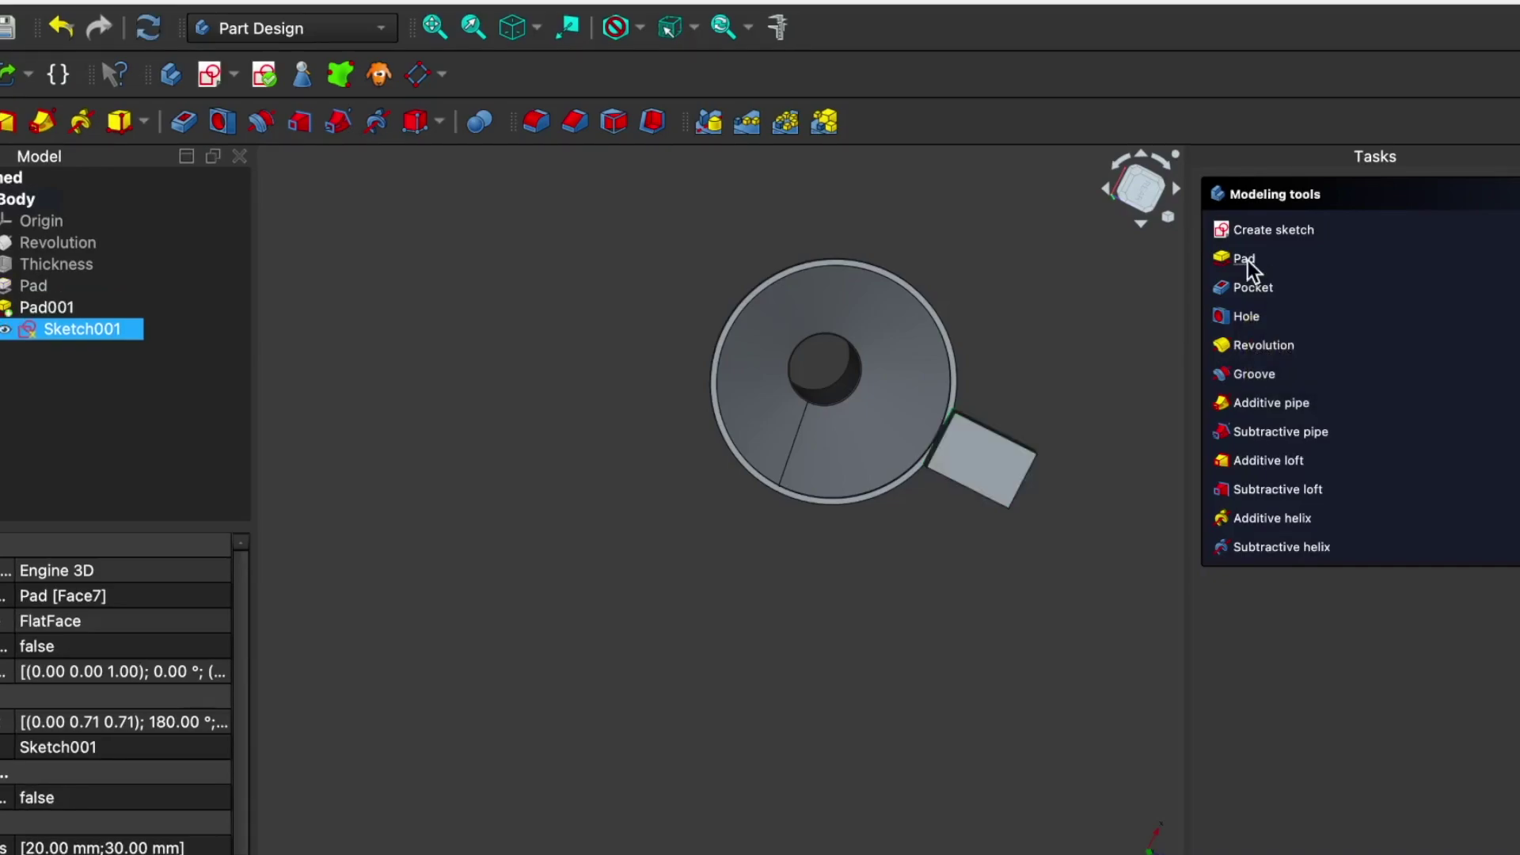
pyautogui.moveTo(968, 588); pyautogui.dragTo(964, 441, button='middle')
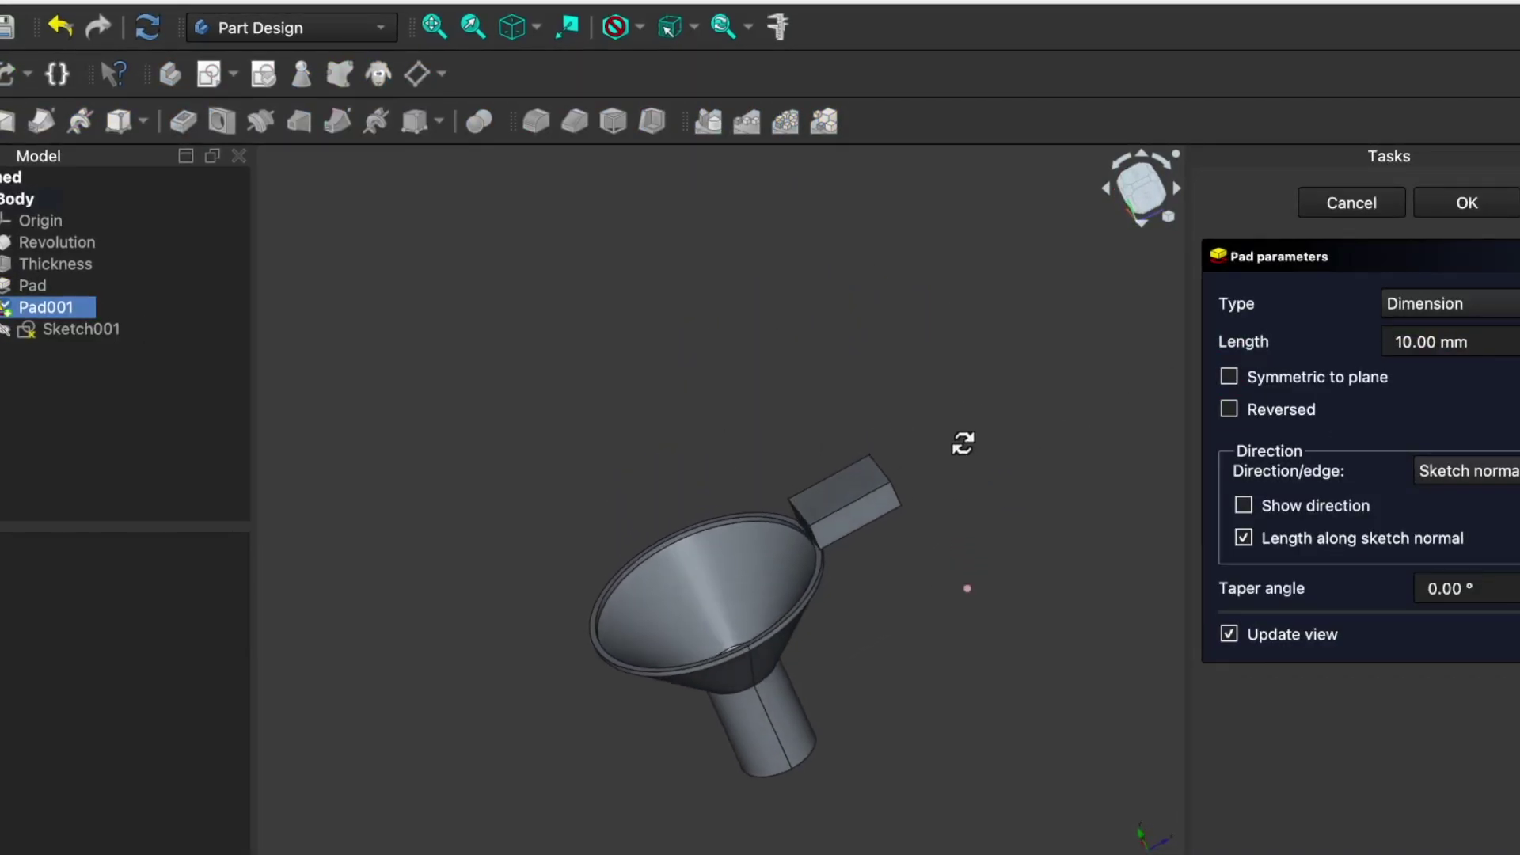
pyautogui.click(1410, 342)
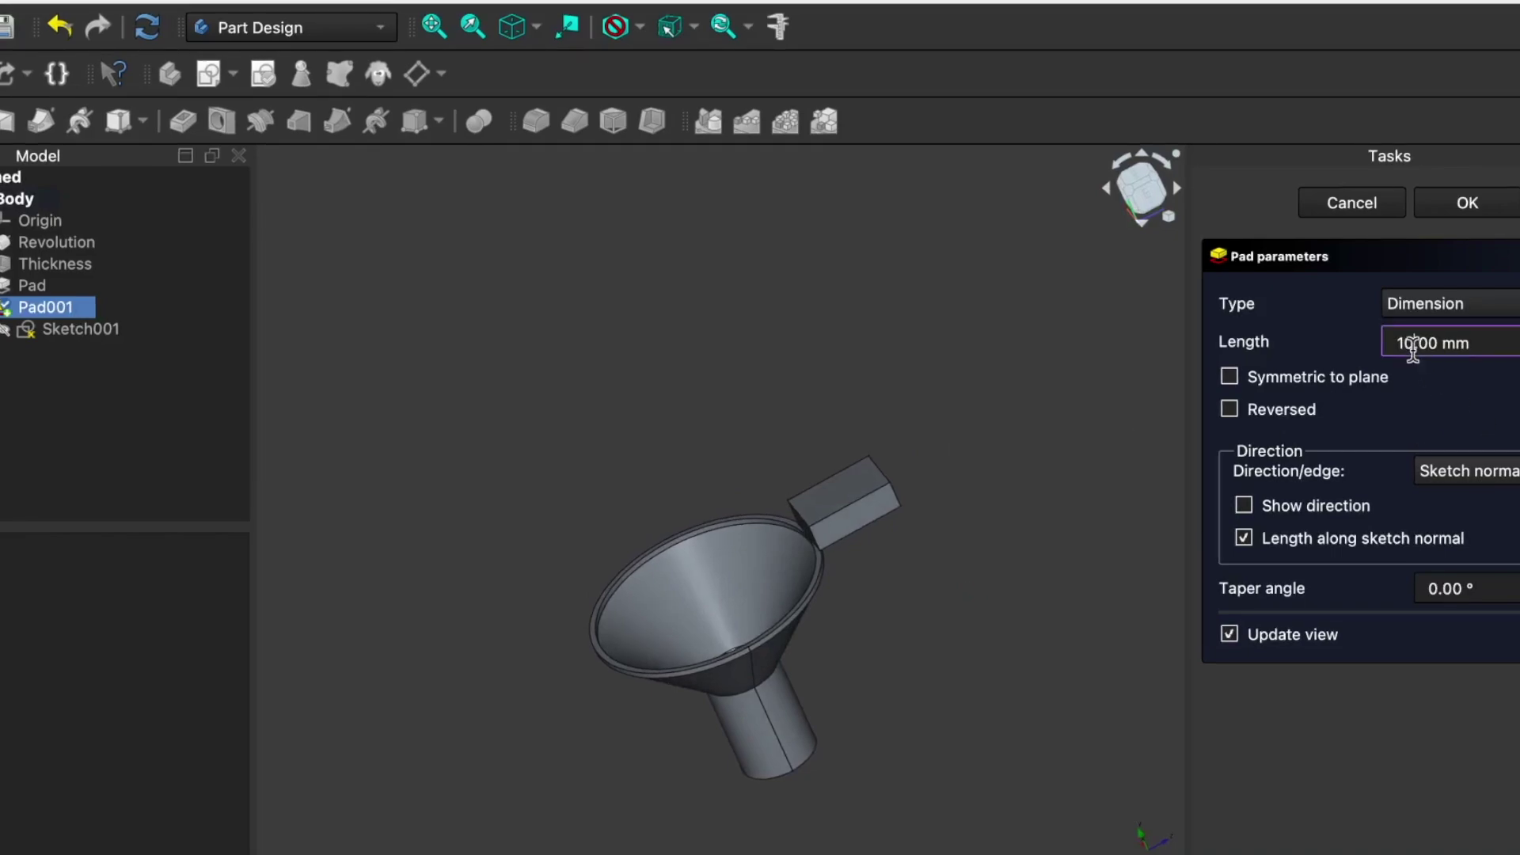
pyautogui.press('BackSpace')
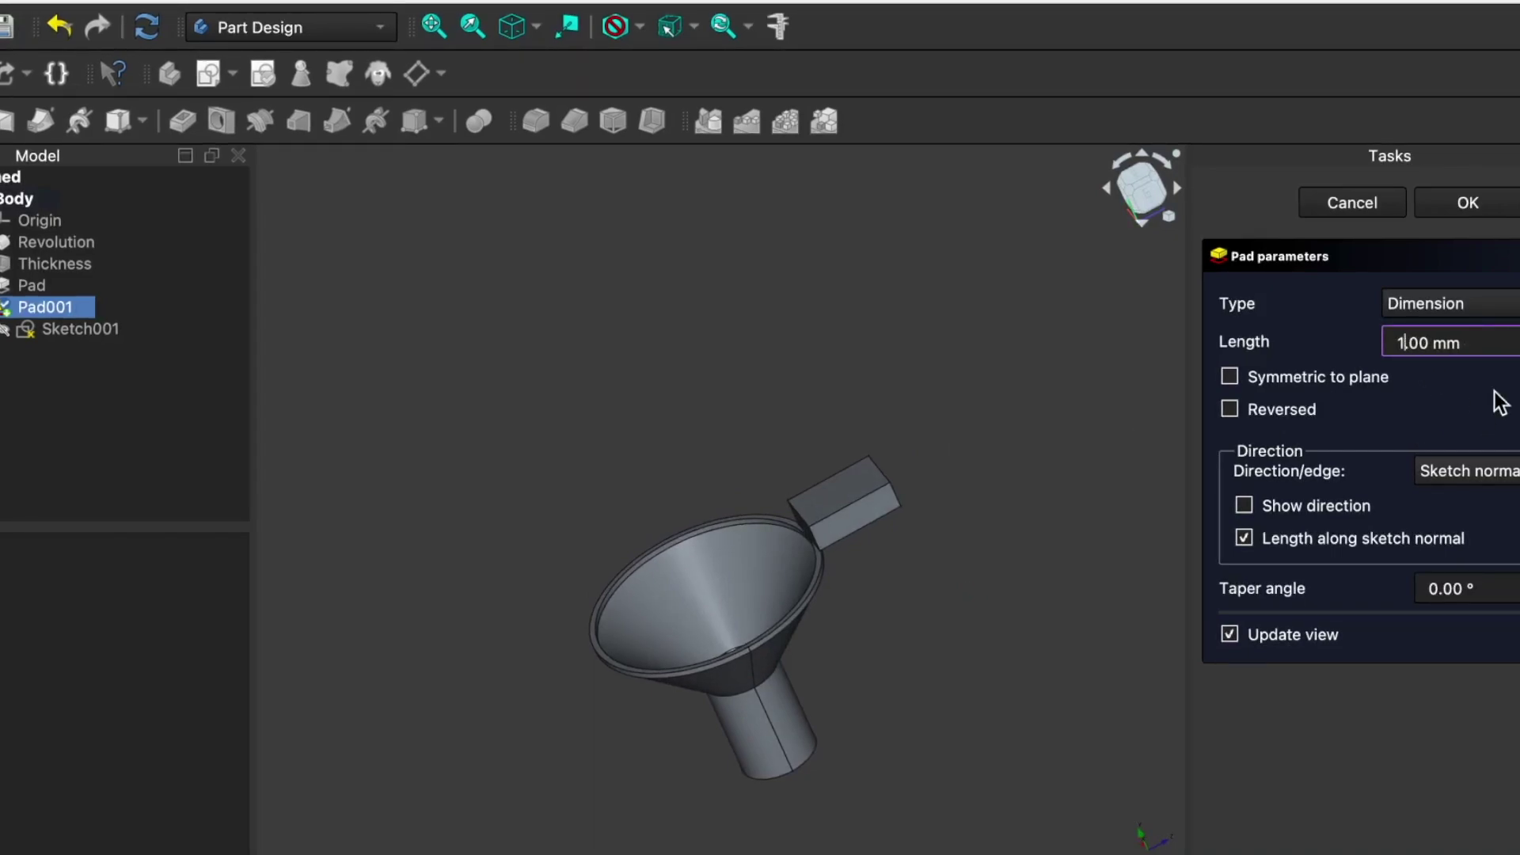
pyautogui.moveTo(842, 652); pyautogui.dragTo(899, 722, button='middle')
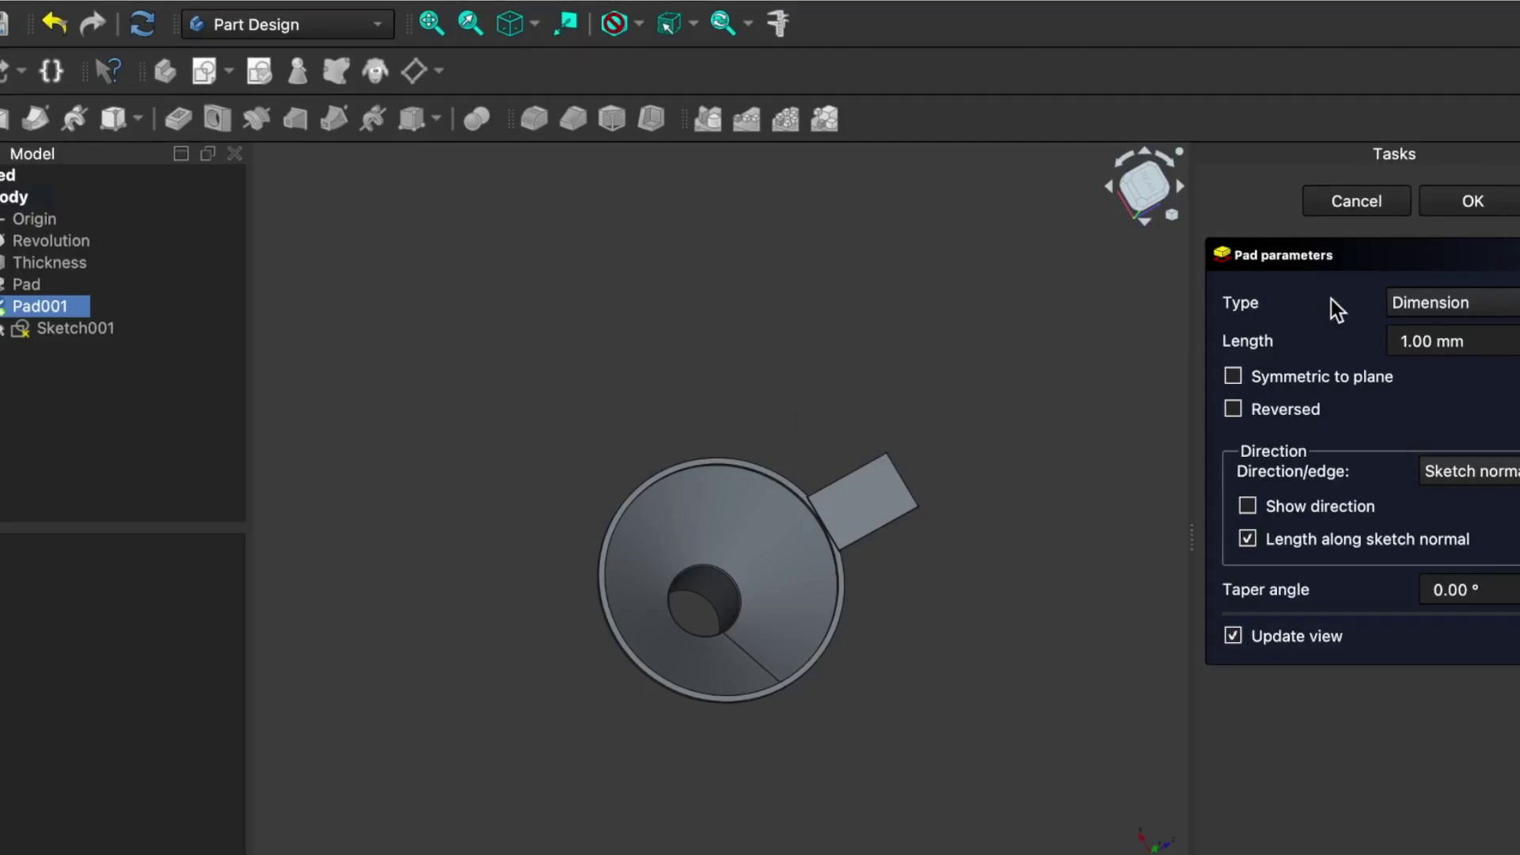
pyautogui.click(1414, 338)
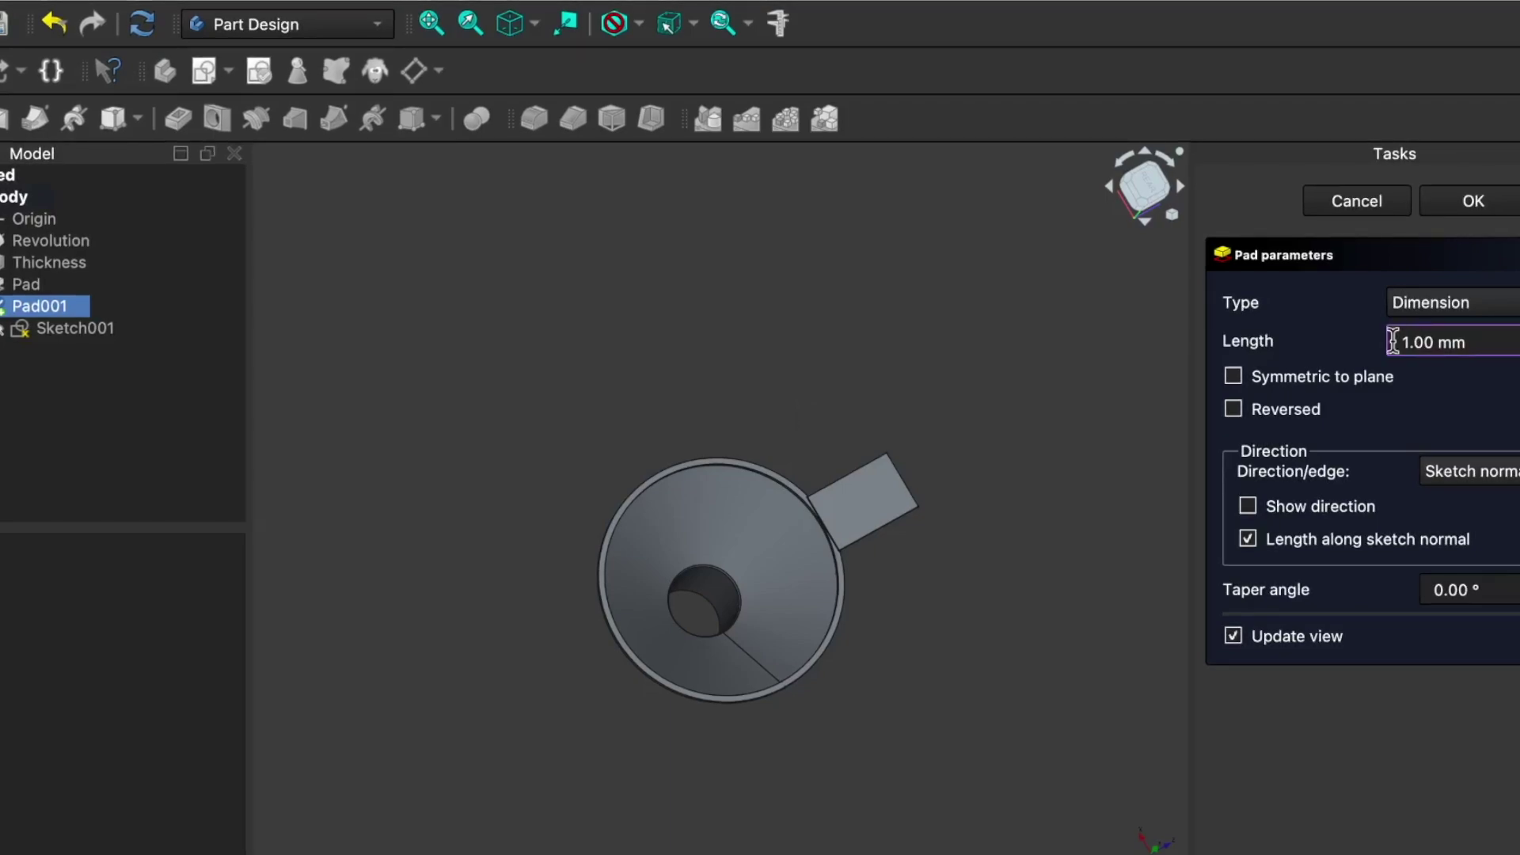
pyautogui.write('5')
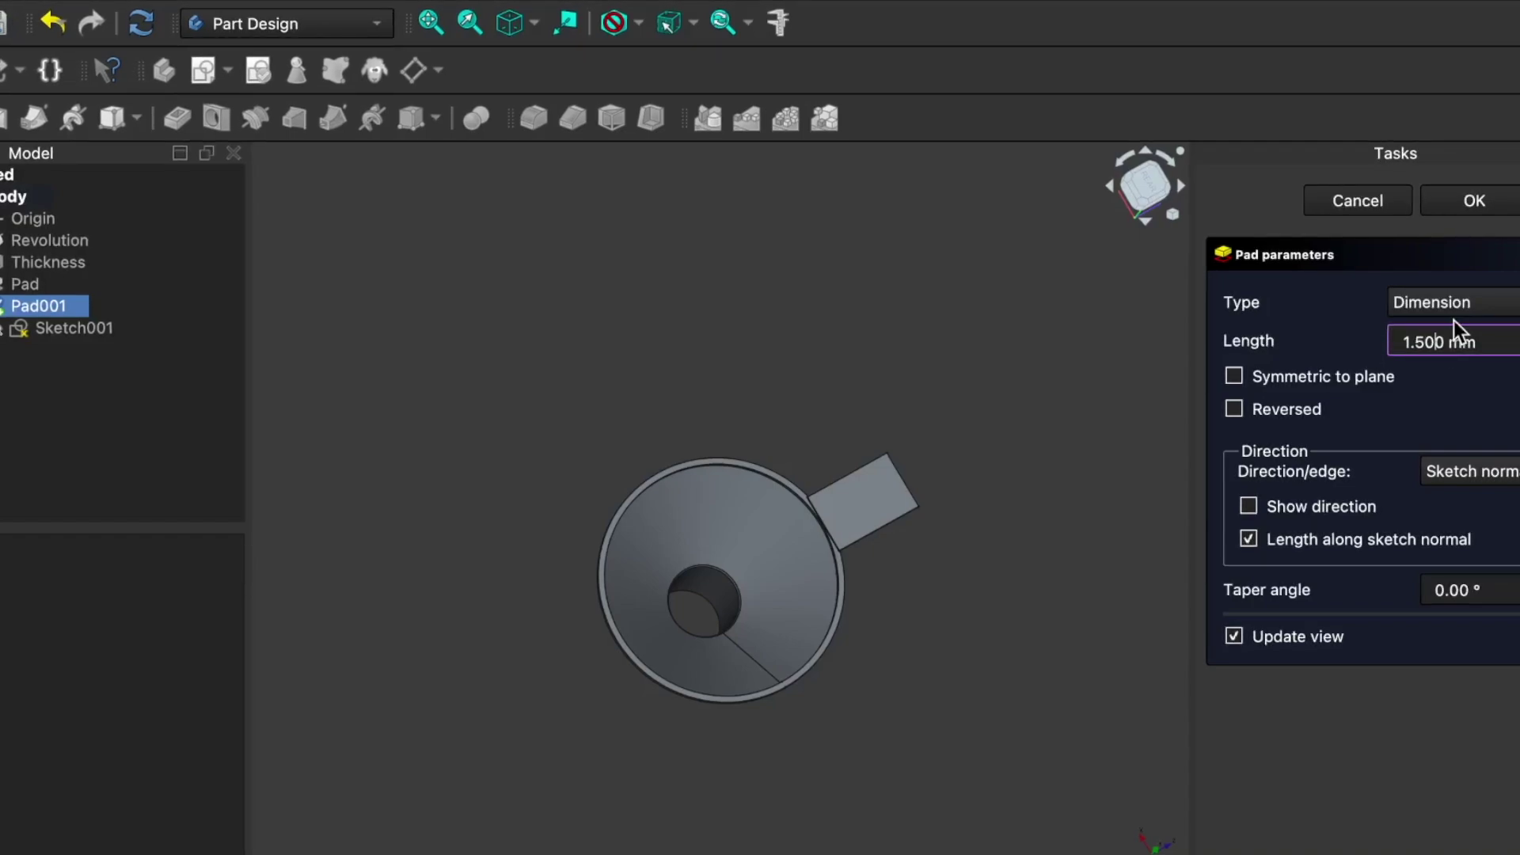
pyautogui.press('Delete')
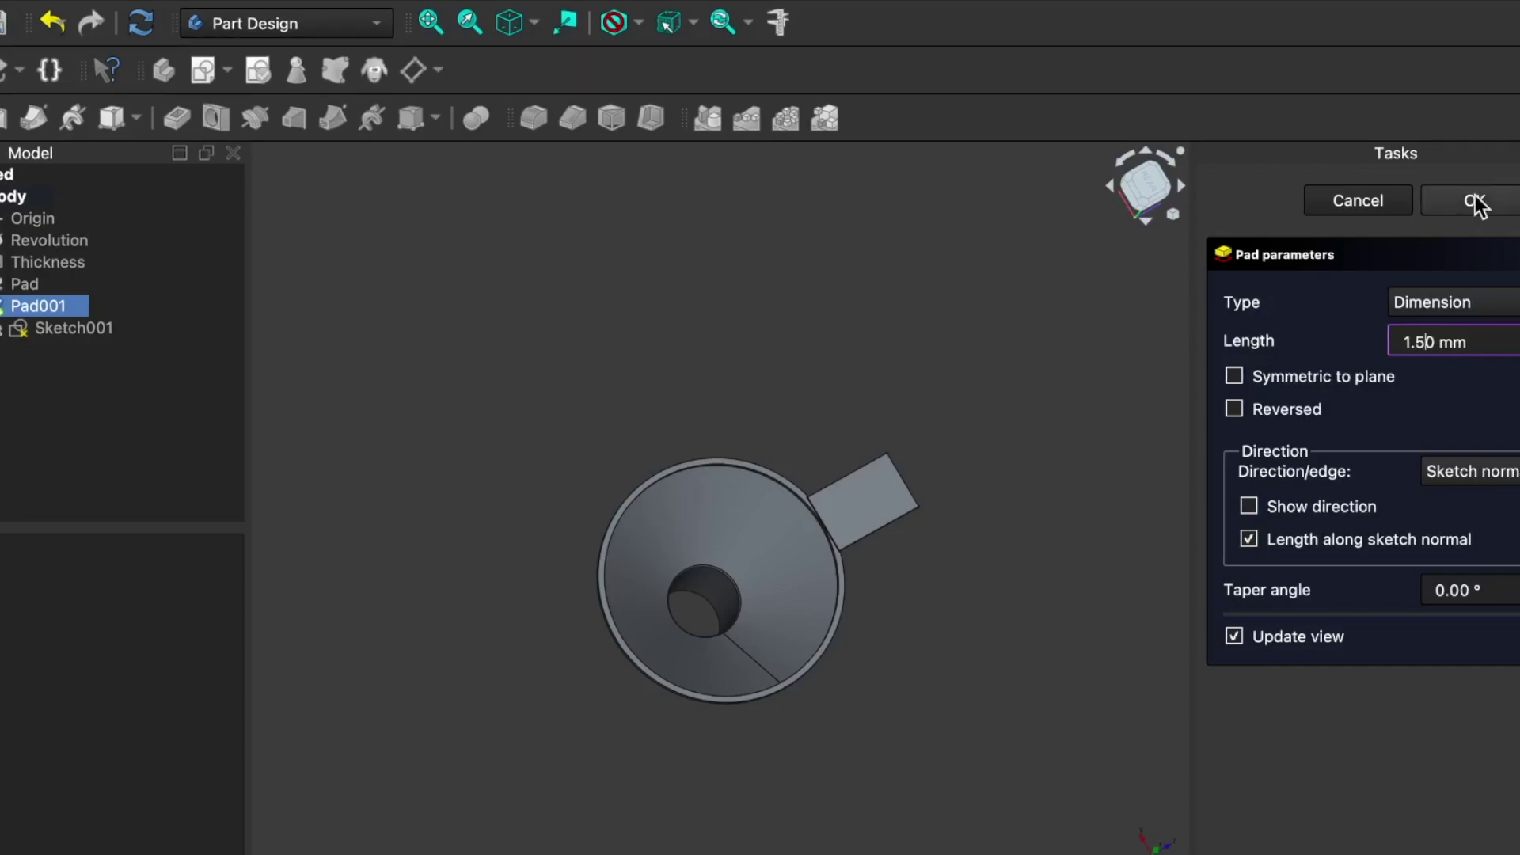
pyautogui.click(1475, 204)
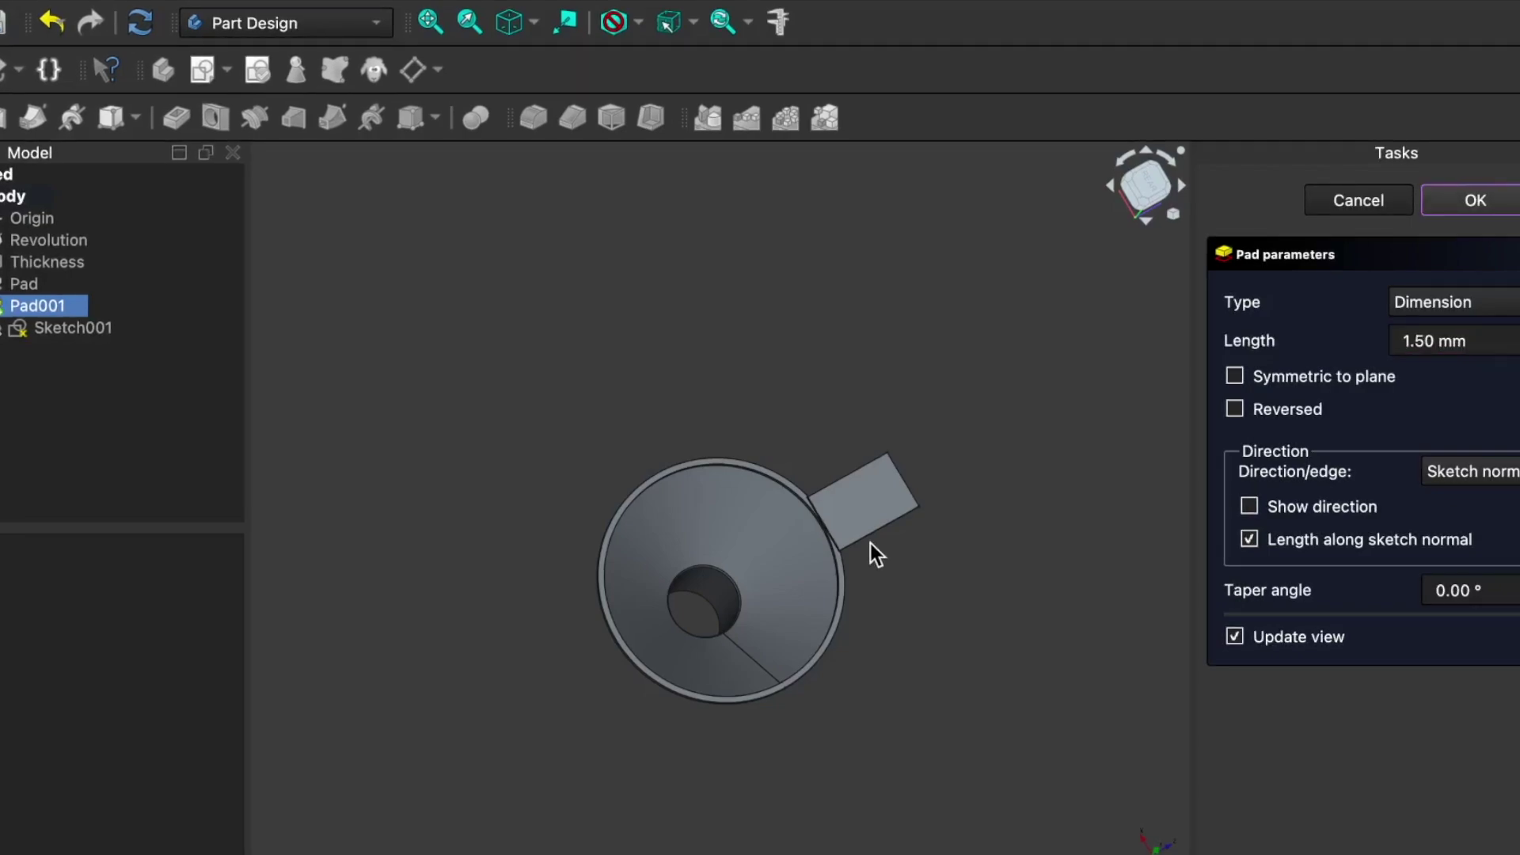
# Pad the funnel rim's upper ring face by 1.5 mm, level with the tab.
pyautogui.scroll(2, 857, 545)
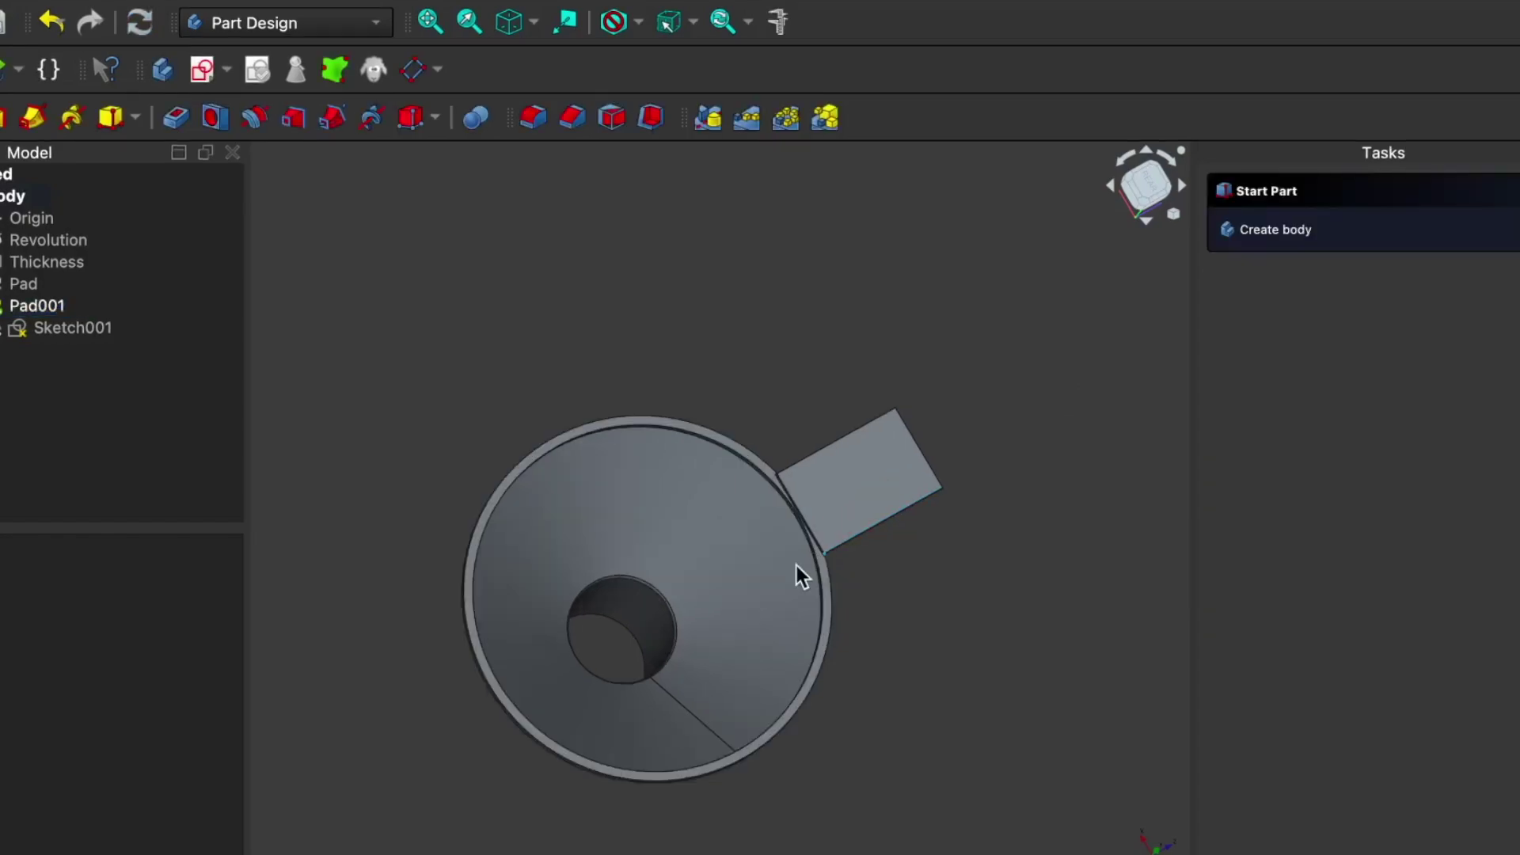
pyautogui.scroll(3, 795, 565)
pyautogui.moveTo(876, 731); pyautogui.dragTo(756, 626, button='middle')
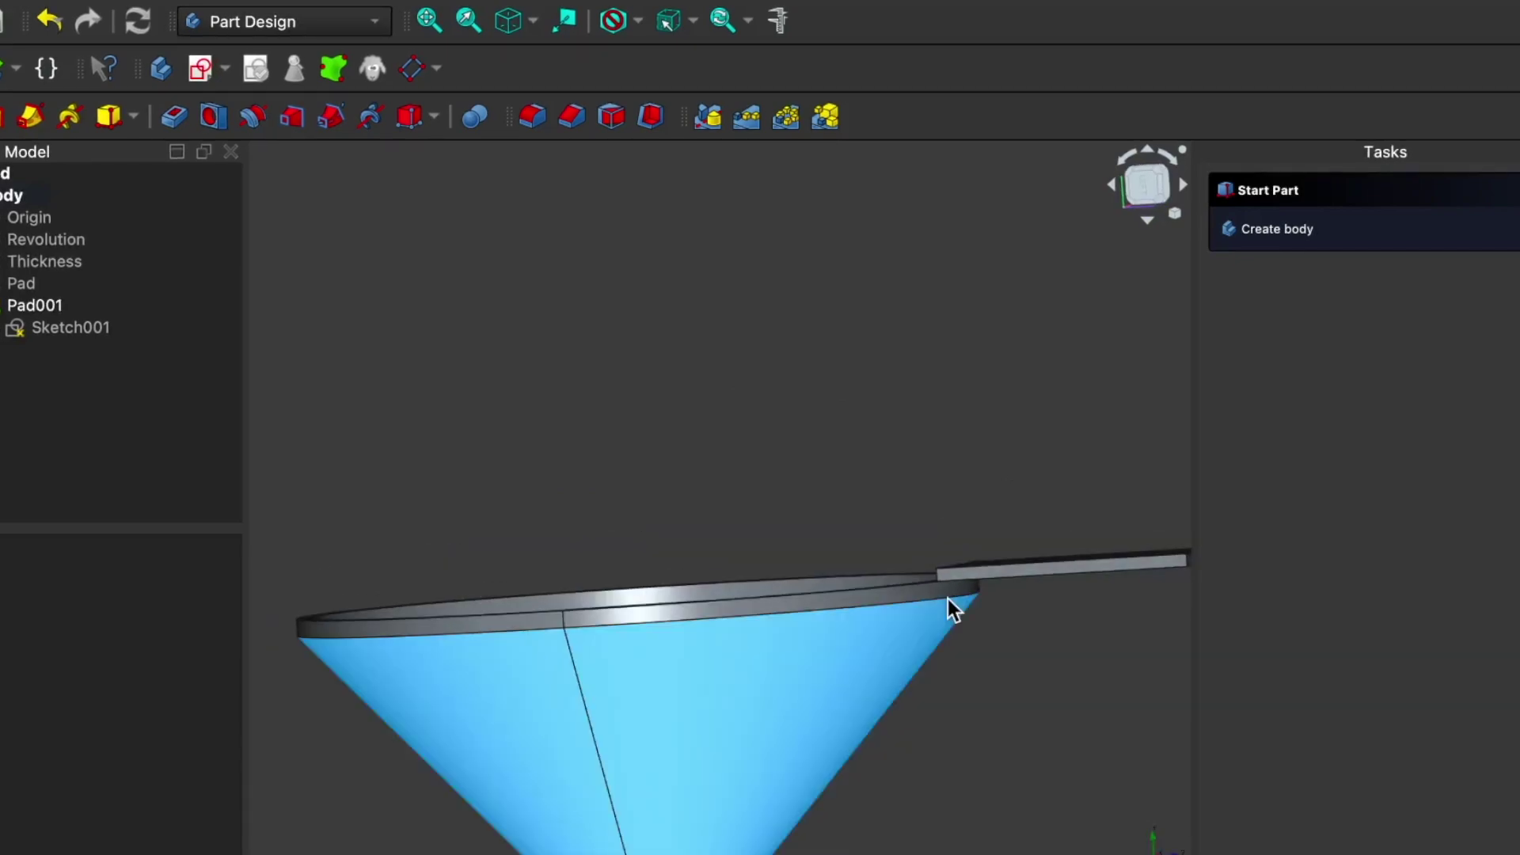
pyautogui.moveTo(947, 598)
pyautogui.mouseDown(button='middle')
pyautogui.moveTo(954, 637)
pyautogui.moveTo(948, 577)
pyautogui.mouseUp(button='middle')
pyautogui.scroll(5, 944, 567)
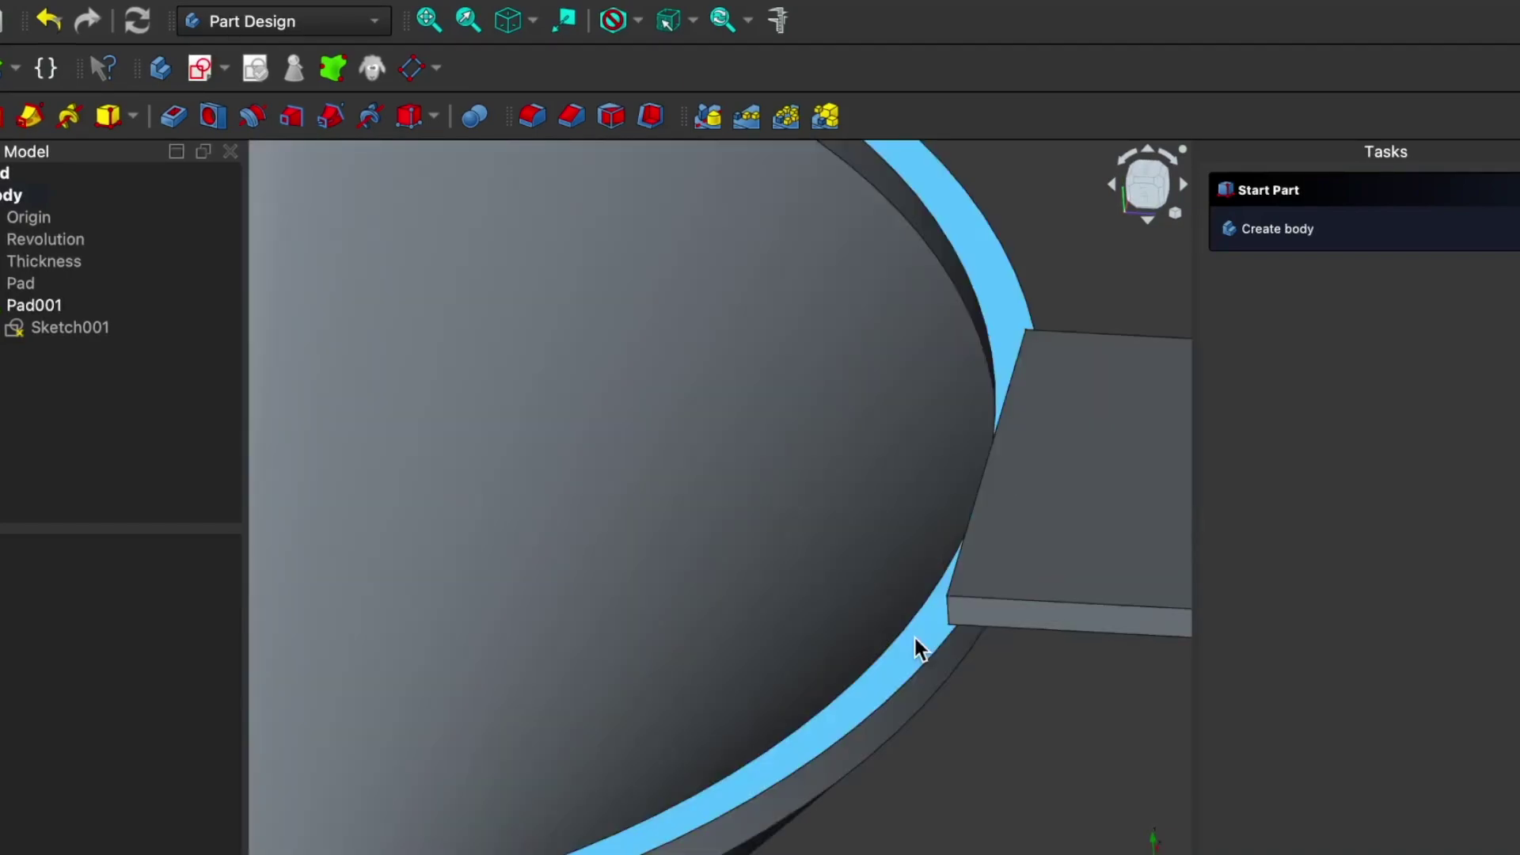
pyautogui.click(919, 649)
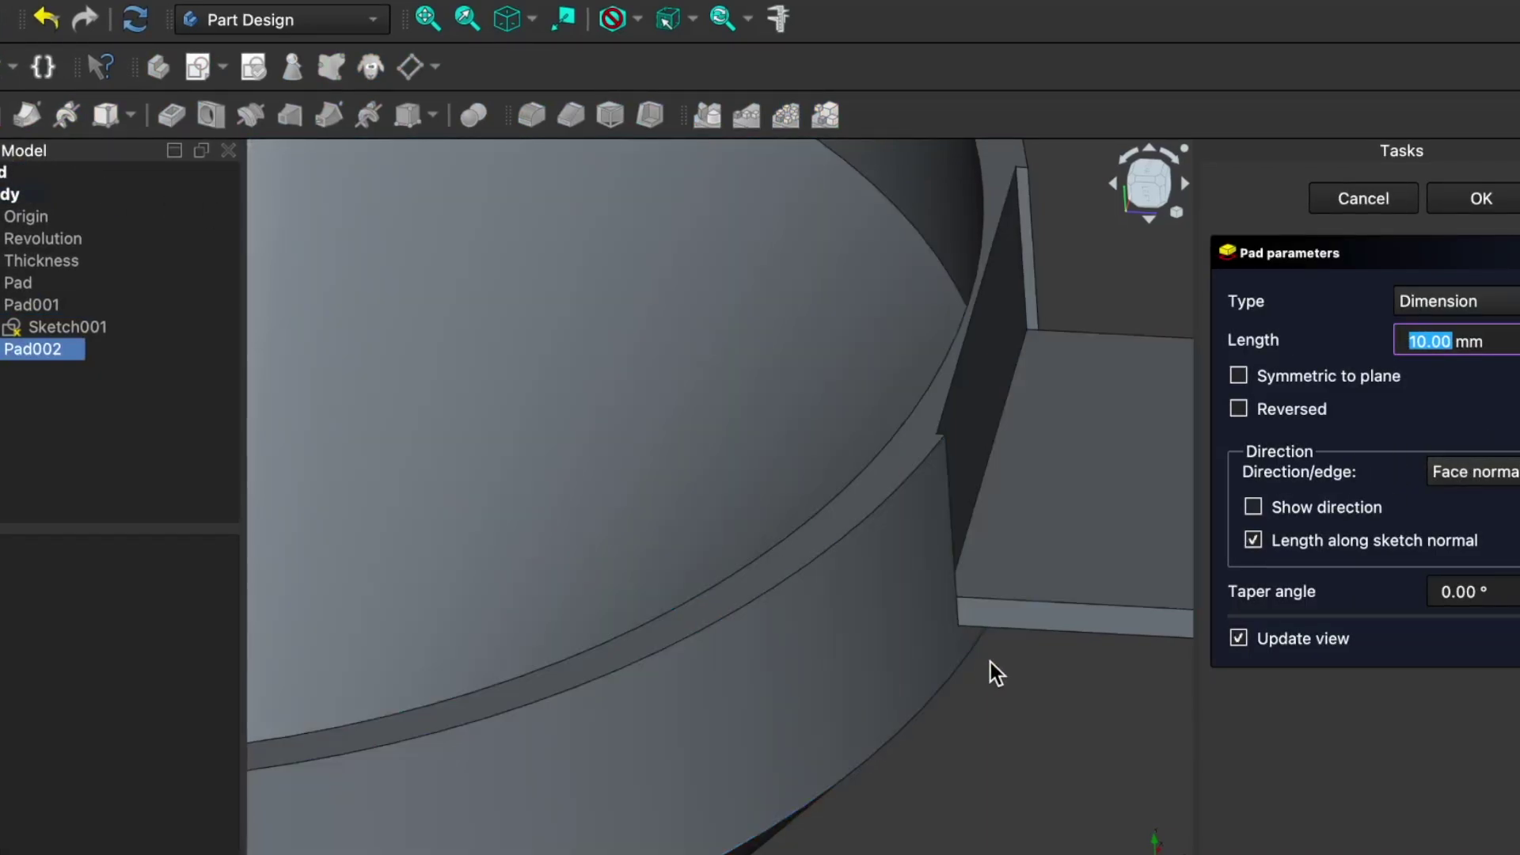
pyautogui.write('1.')
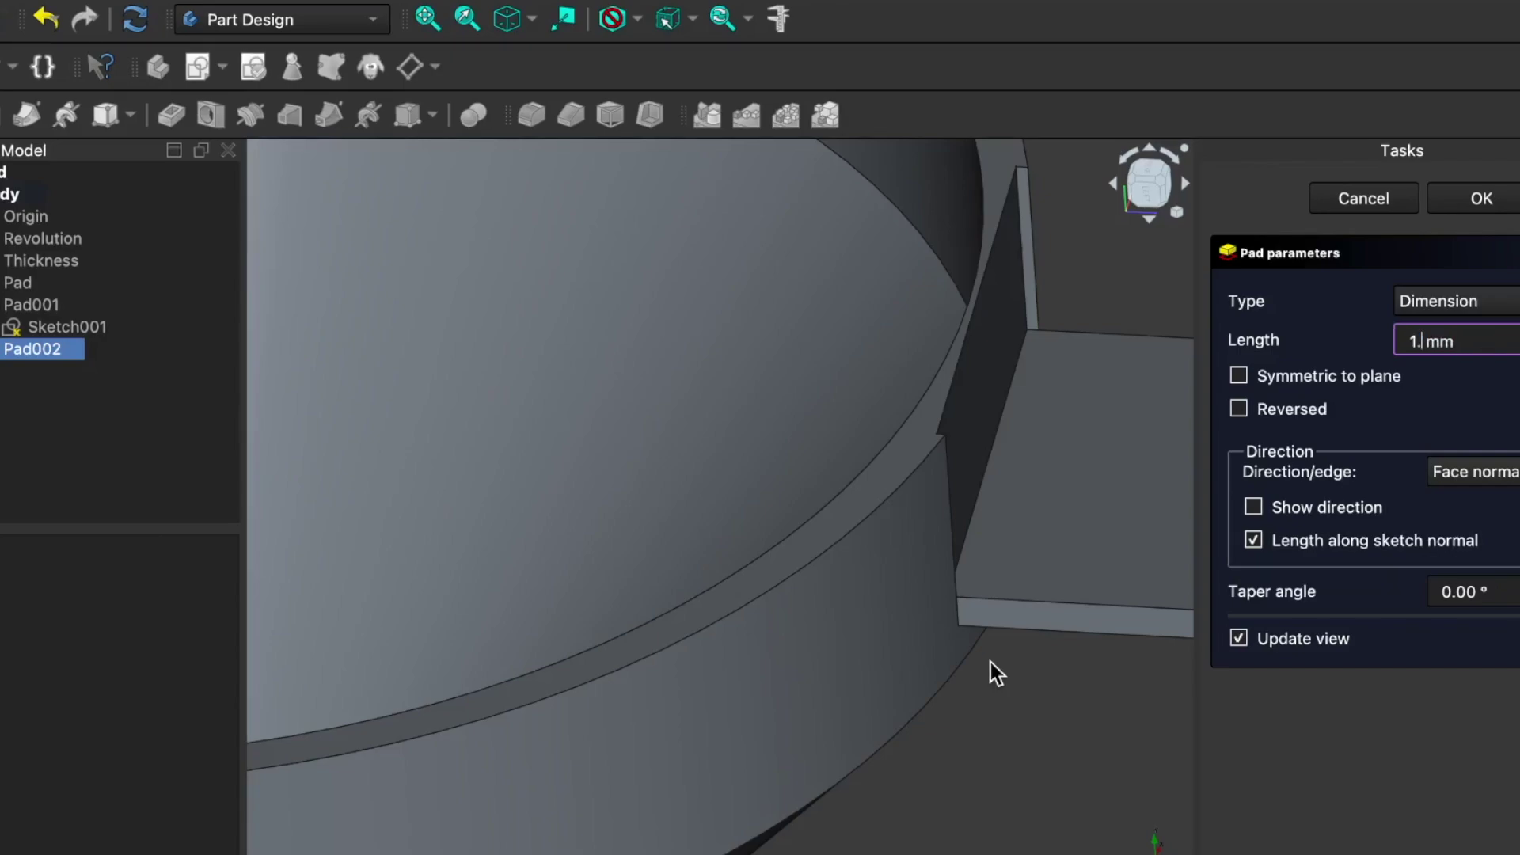
pyautogui.write('5')
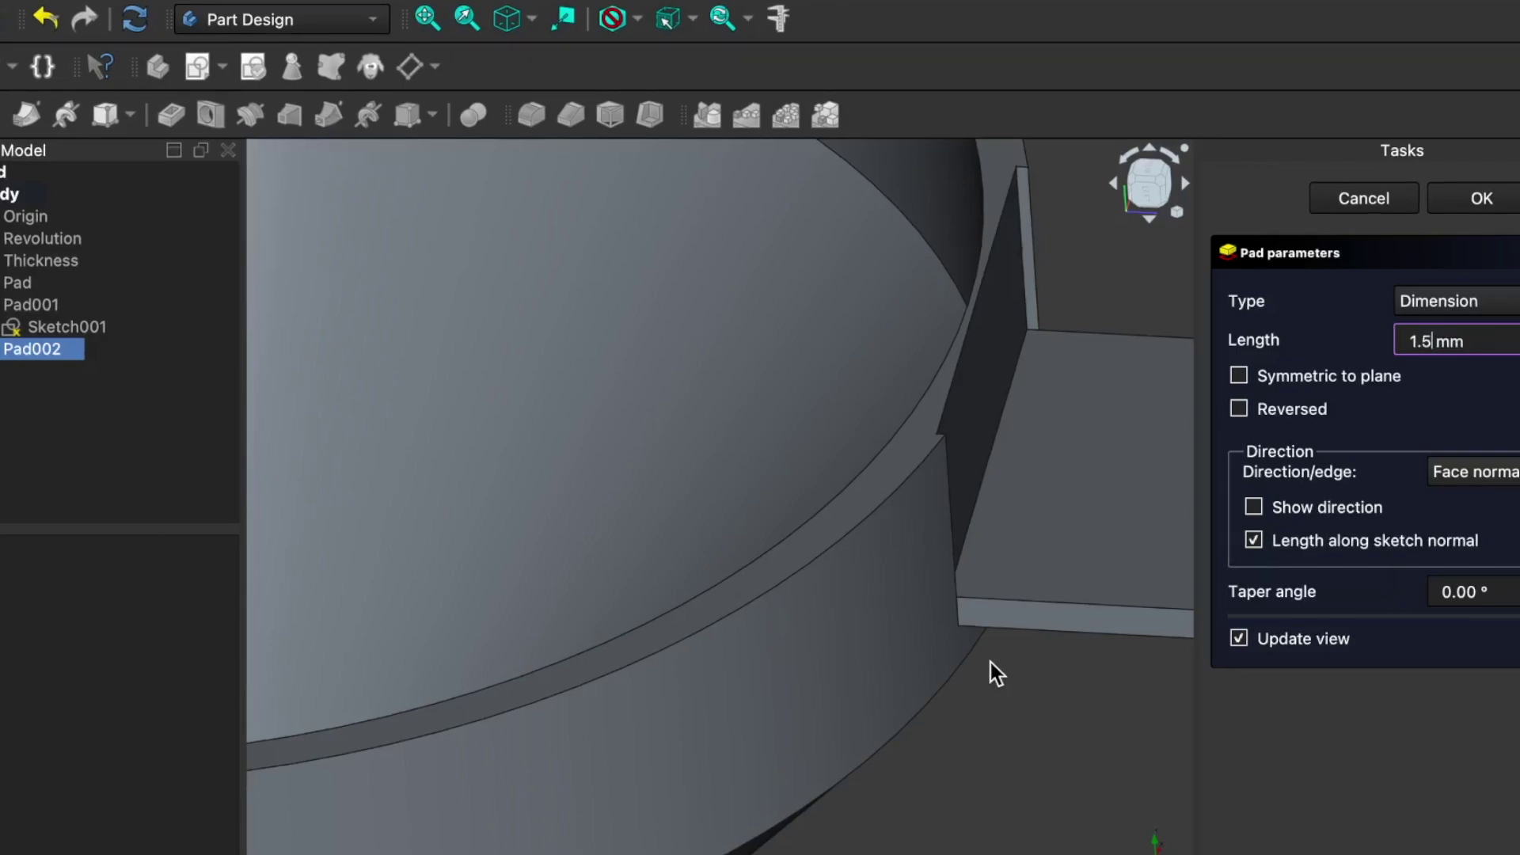
pyautogui.press('Return')
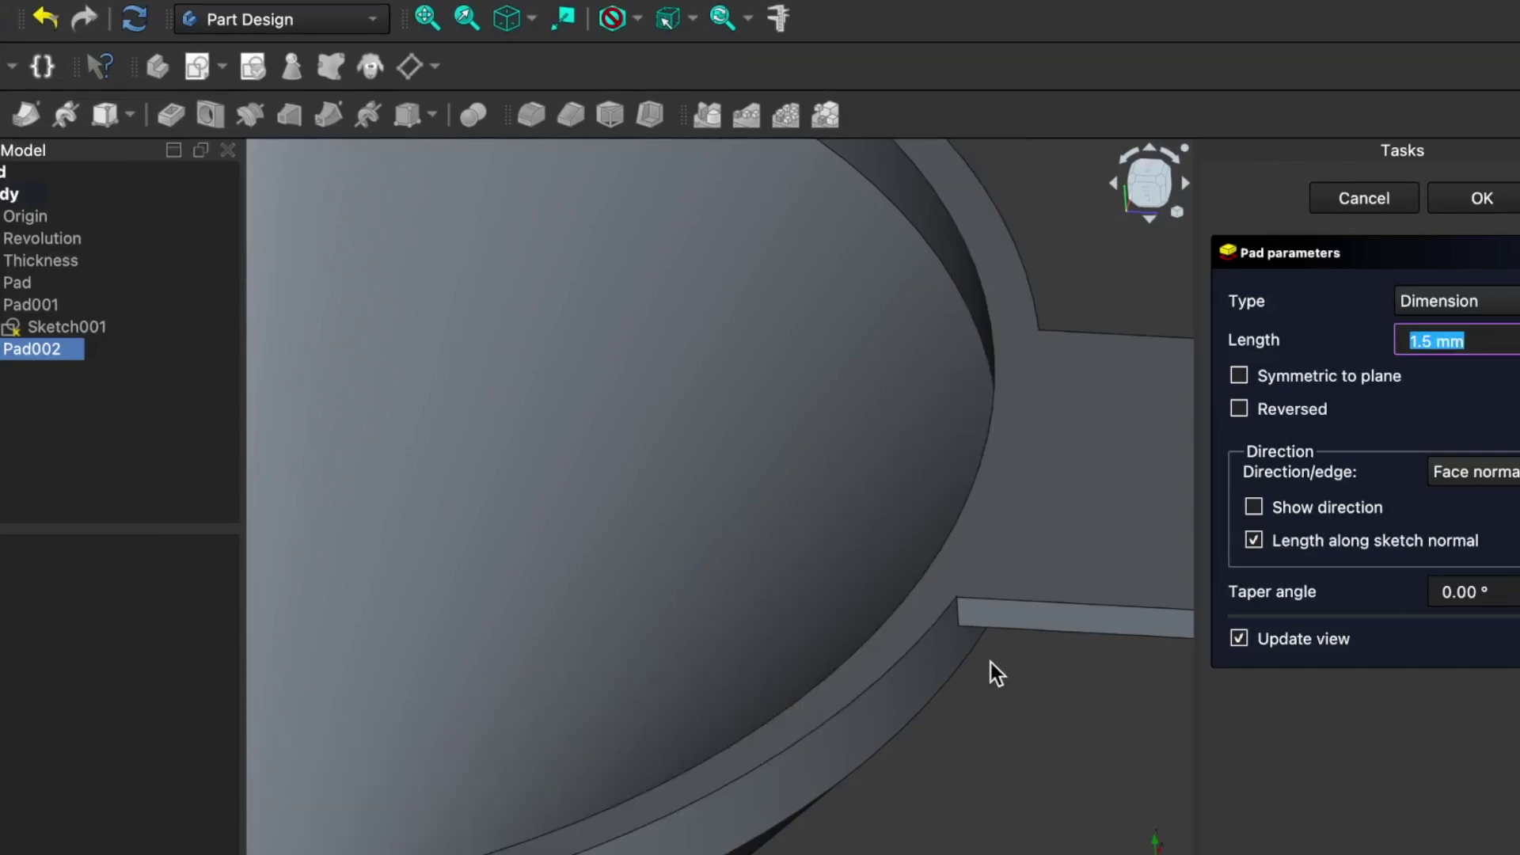
# Create a new sketch on the flat upper face shared by the tab and rim.
pyautogui.scroll(-10, 990, 661)
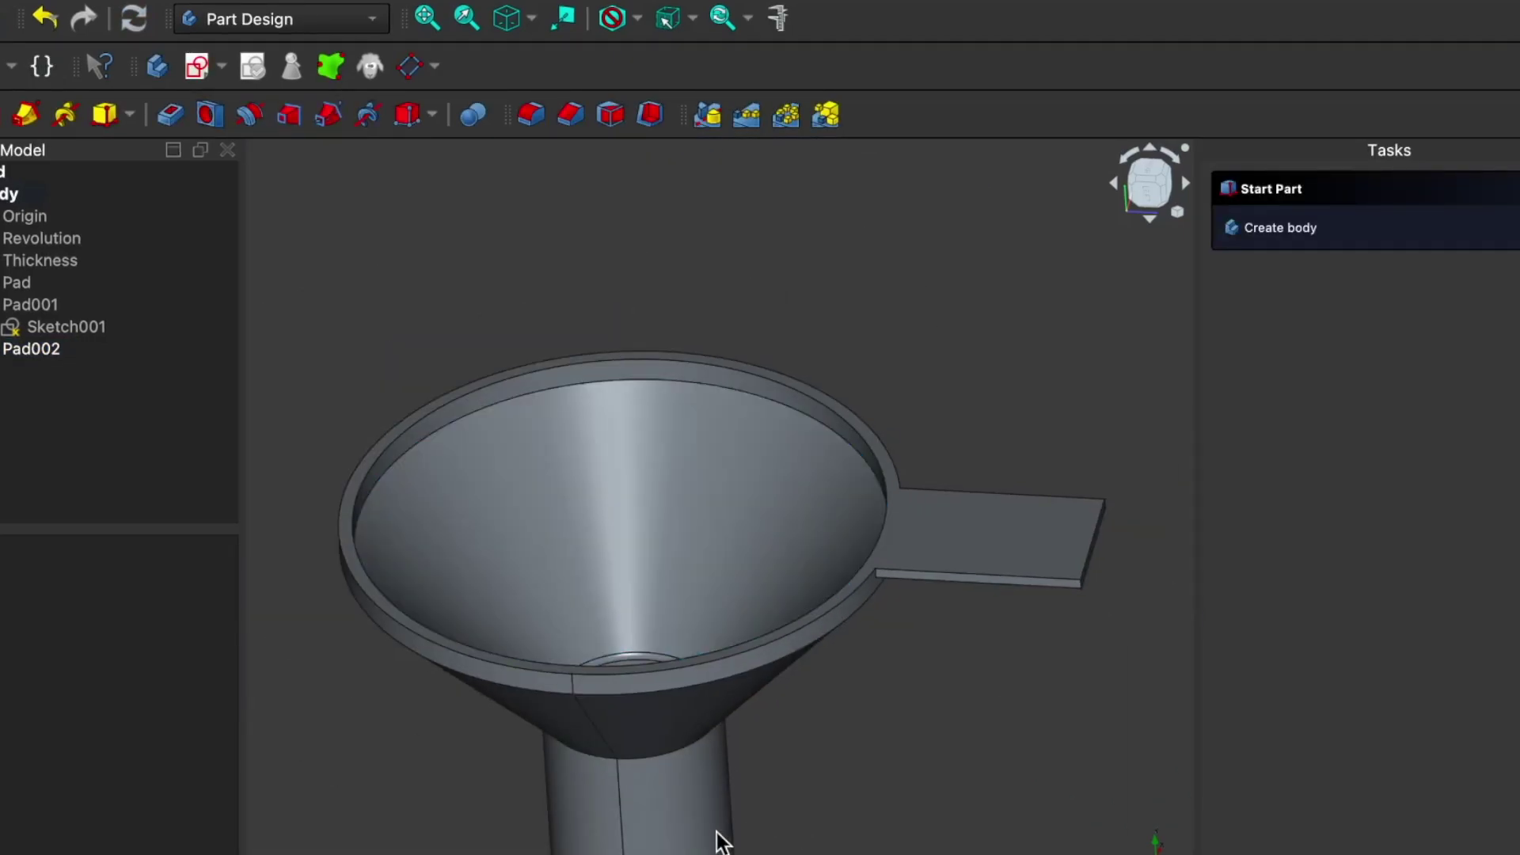
pyautogui.moveTo(474, 821); pyautogui.dragTo(443, 851, button='middle')
pyautogui.moveTo(1009, 380)
pyautogui.mouseDown(button='middle')
pyautogui.moveTo(1016, 441)
pyautogui.moveTo(977, 359)
pyautogui.moveTo(1010, 372)
pyautogui.mouseUp(button='middle')
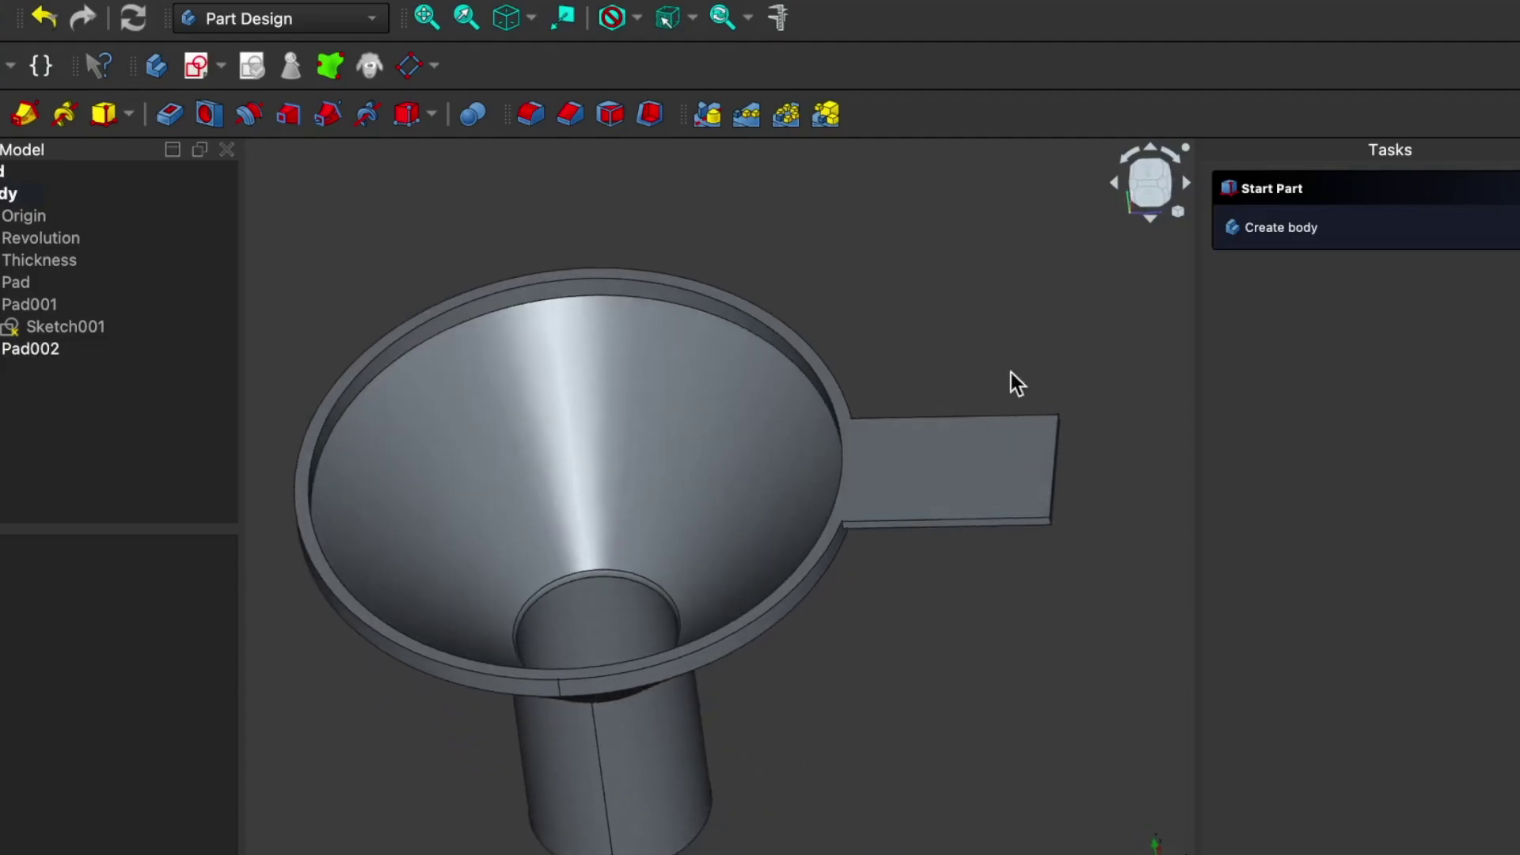
pyautogui.moveTo(655, 472); pyautogui.dragTo(1073, 574, button='middle')
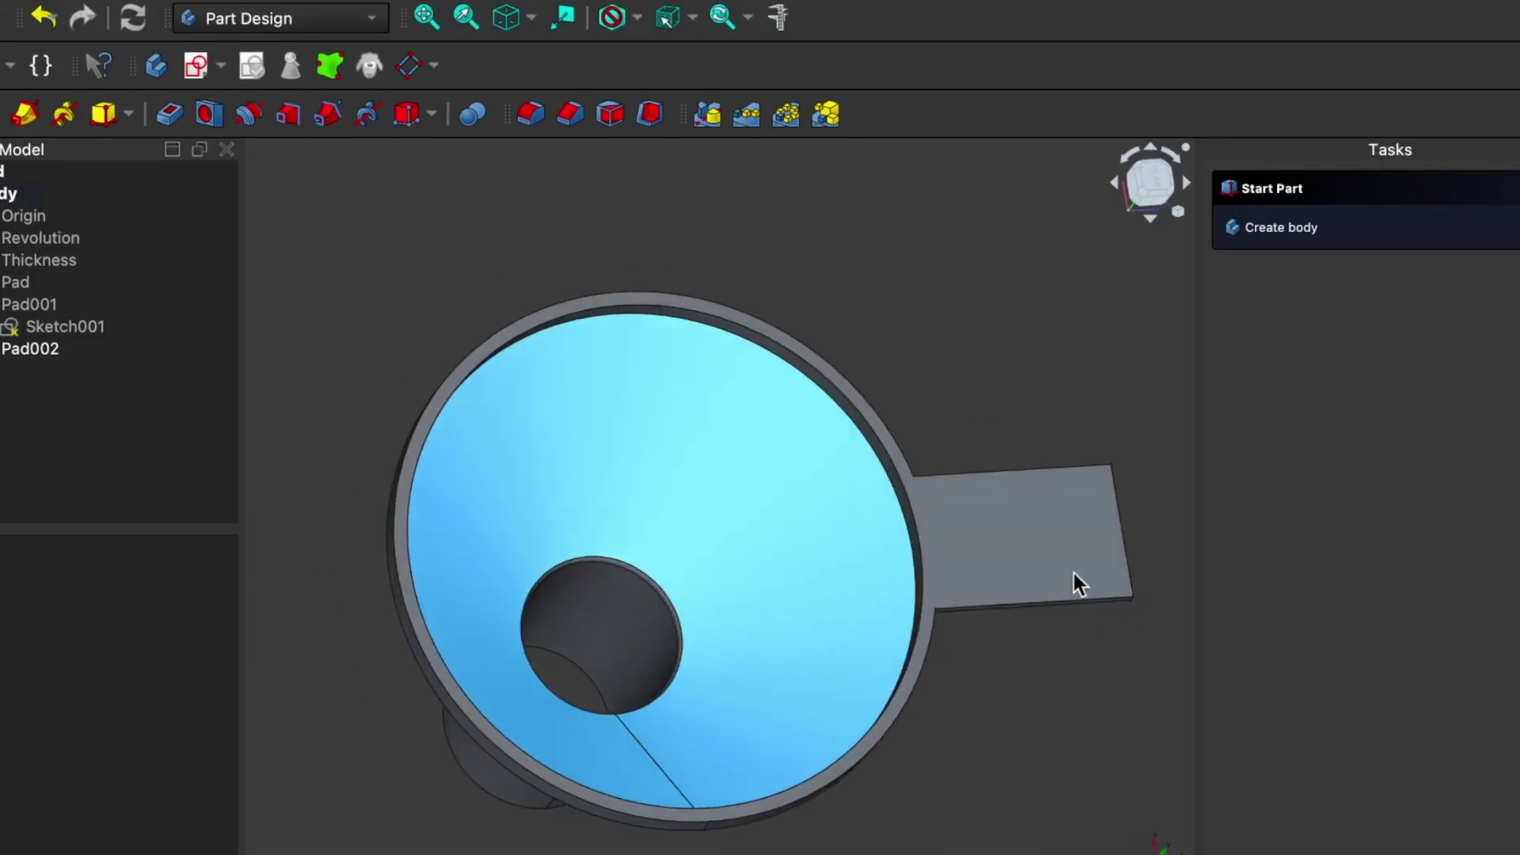
pyautogui.click(1067, 538)
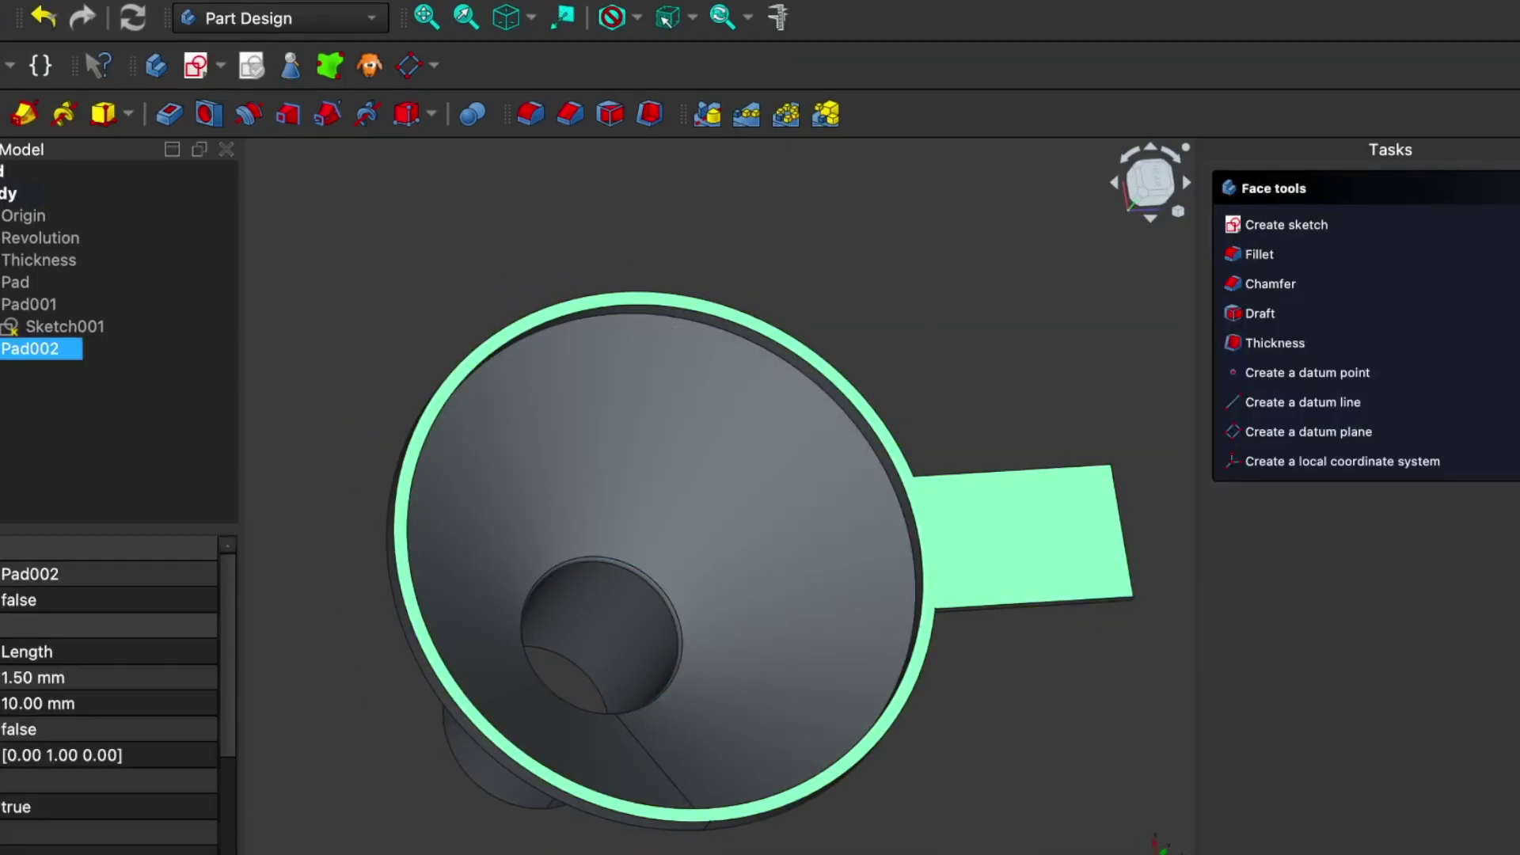
pyautogui.click(197, 69)
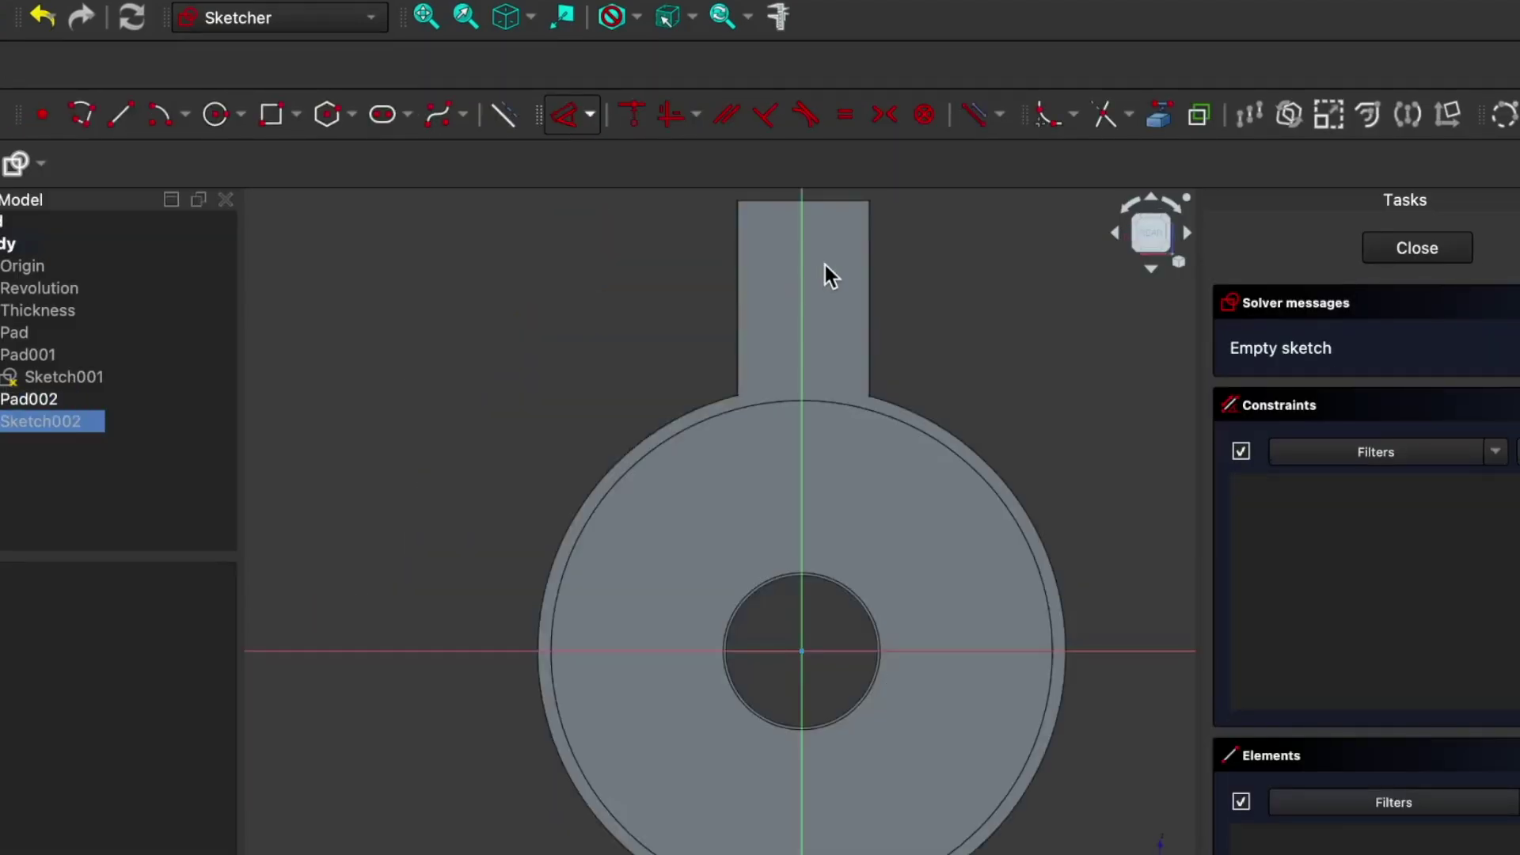
pyautogui.click(218, 119)
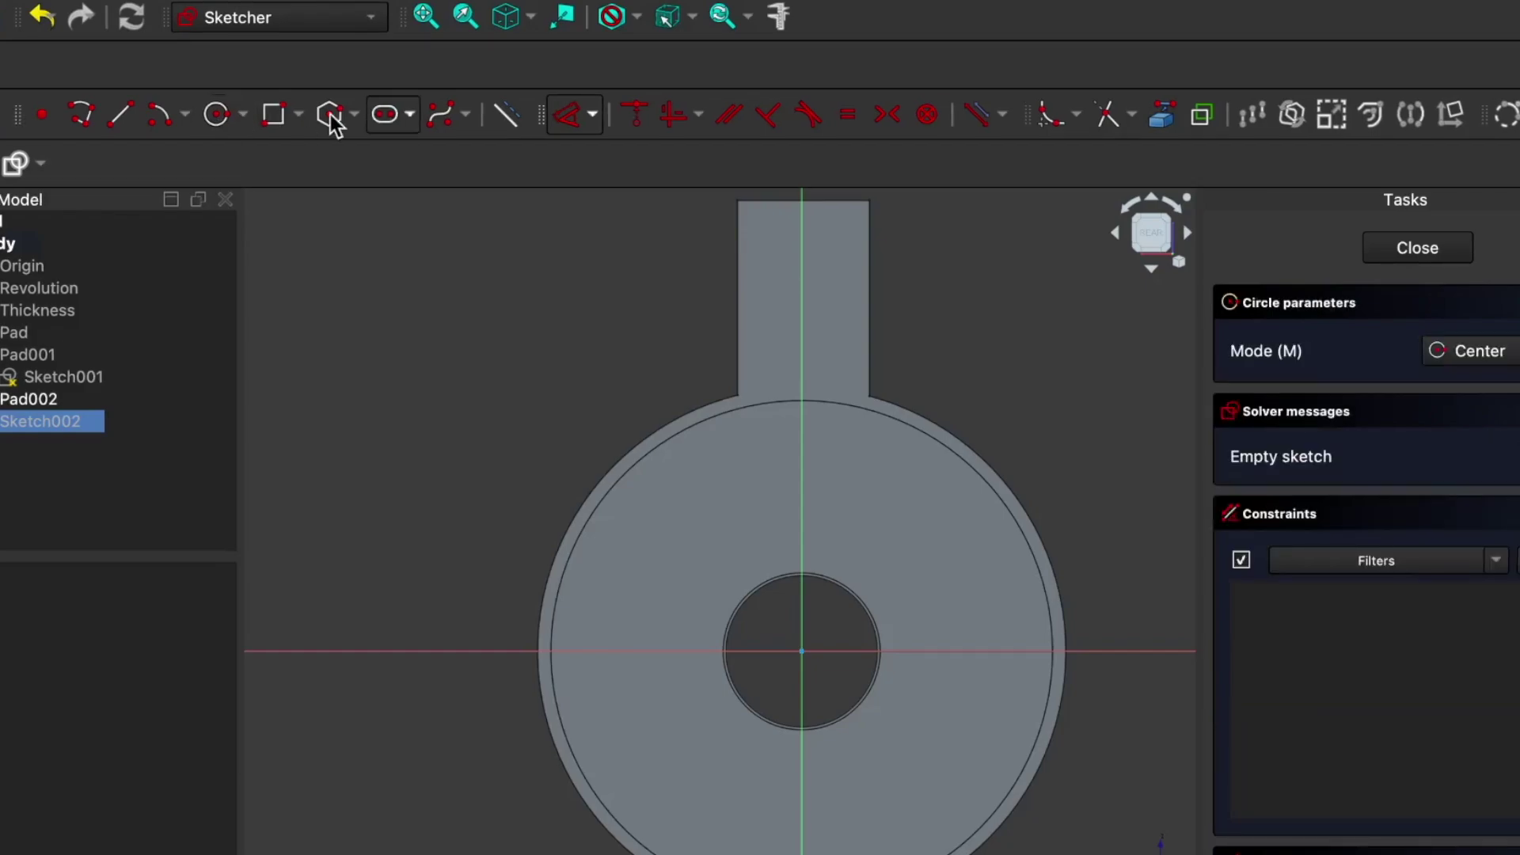
pyautogui.click(330, 117)
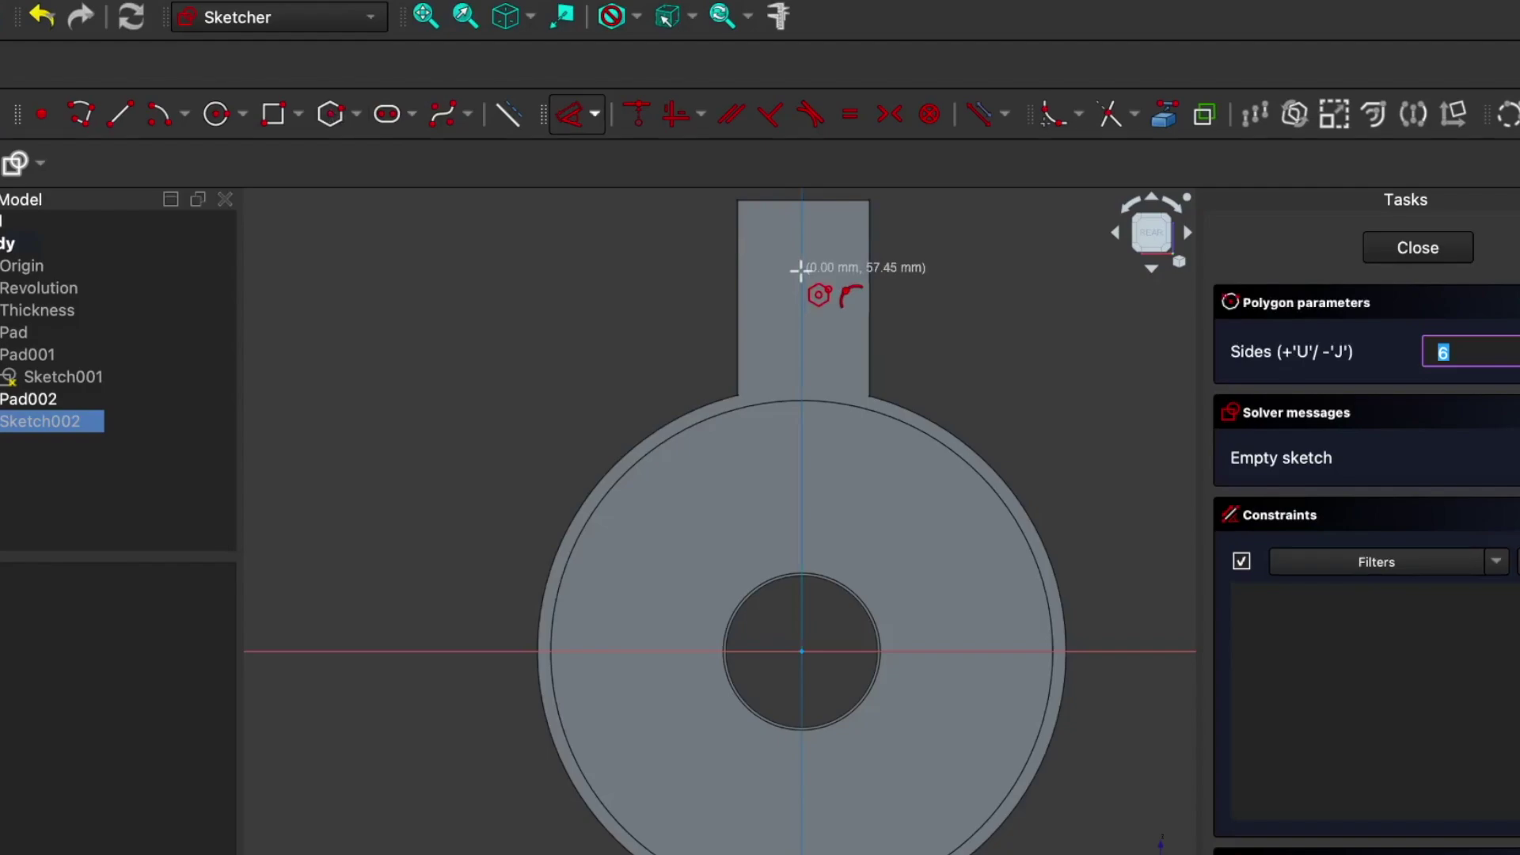
pyautogui.click(800, 269)
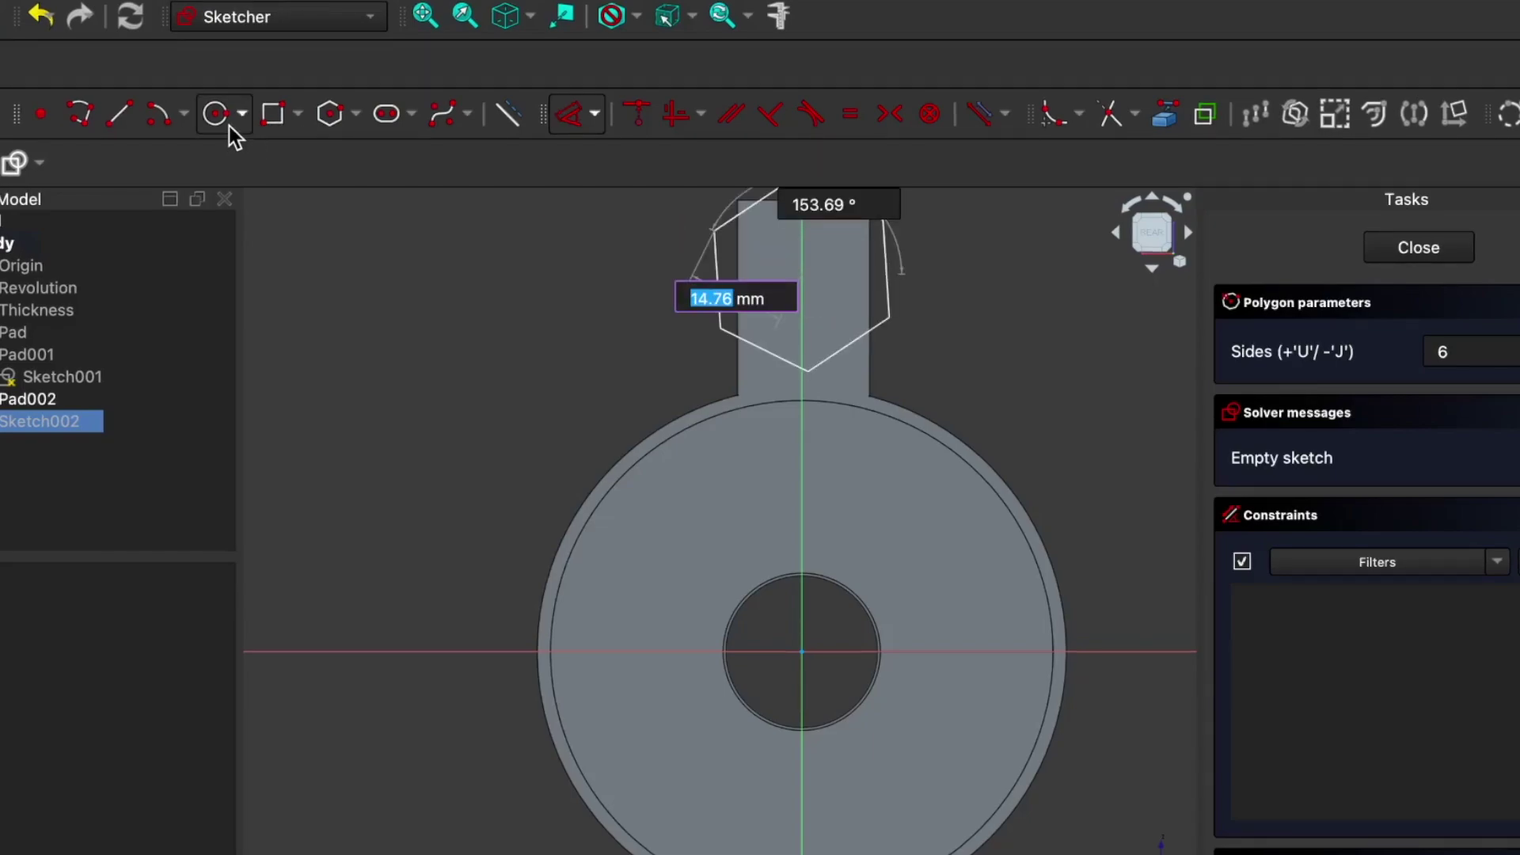
pyautogui.press('Escape')
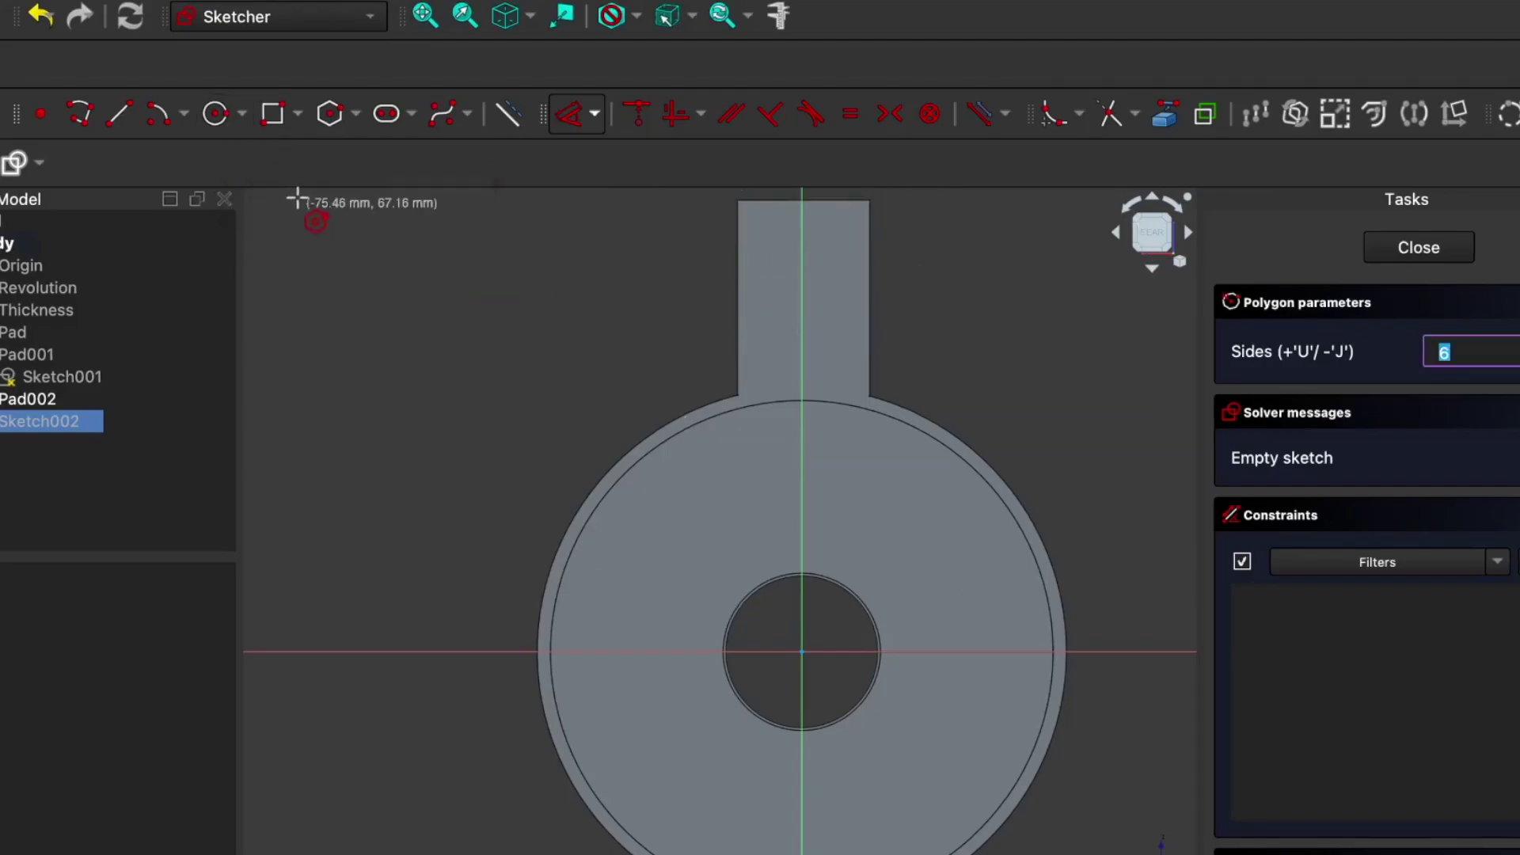
# Draw a circle about 15 mm in diameter on the handle tab, centred on the vertical axis, and close the sketch.
pyautogui.click(215, 115)
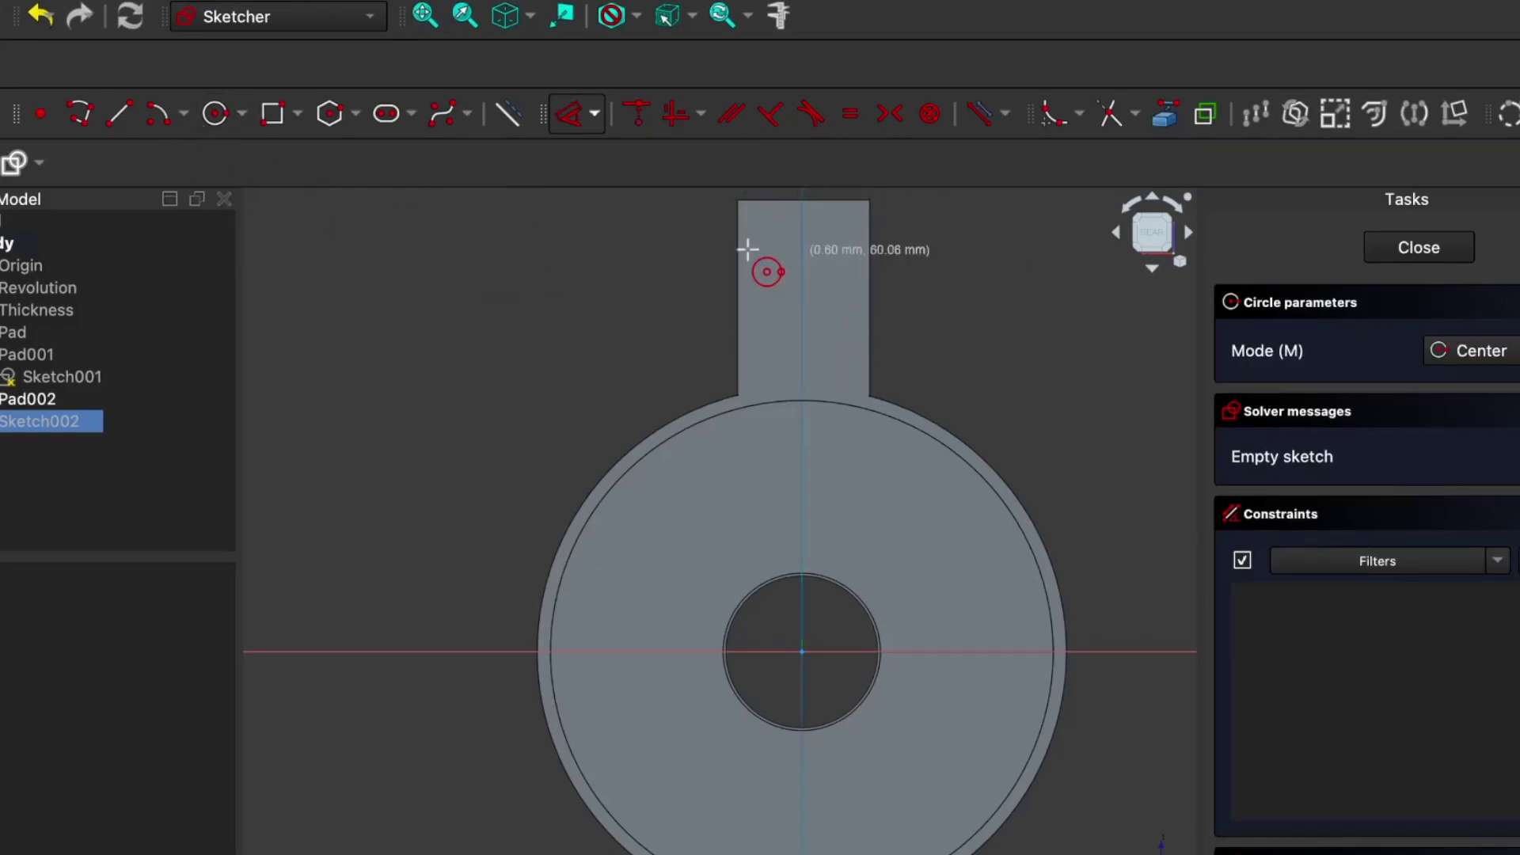
pyautogui.click(801, 284)
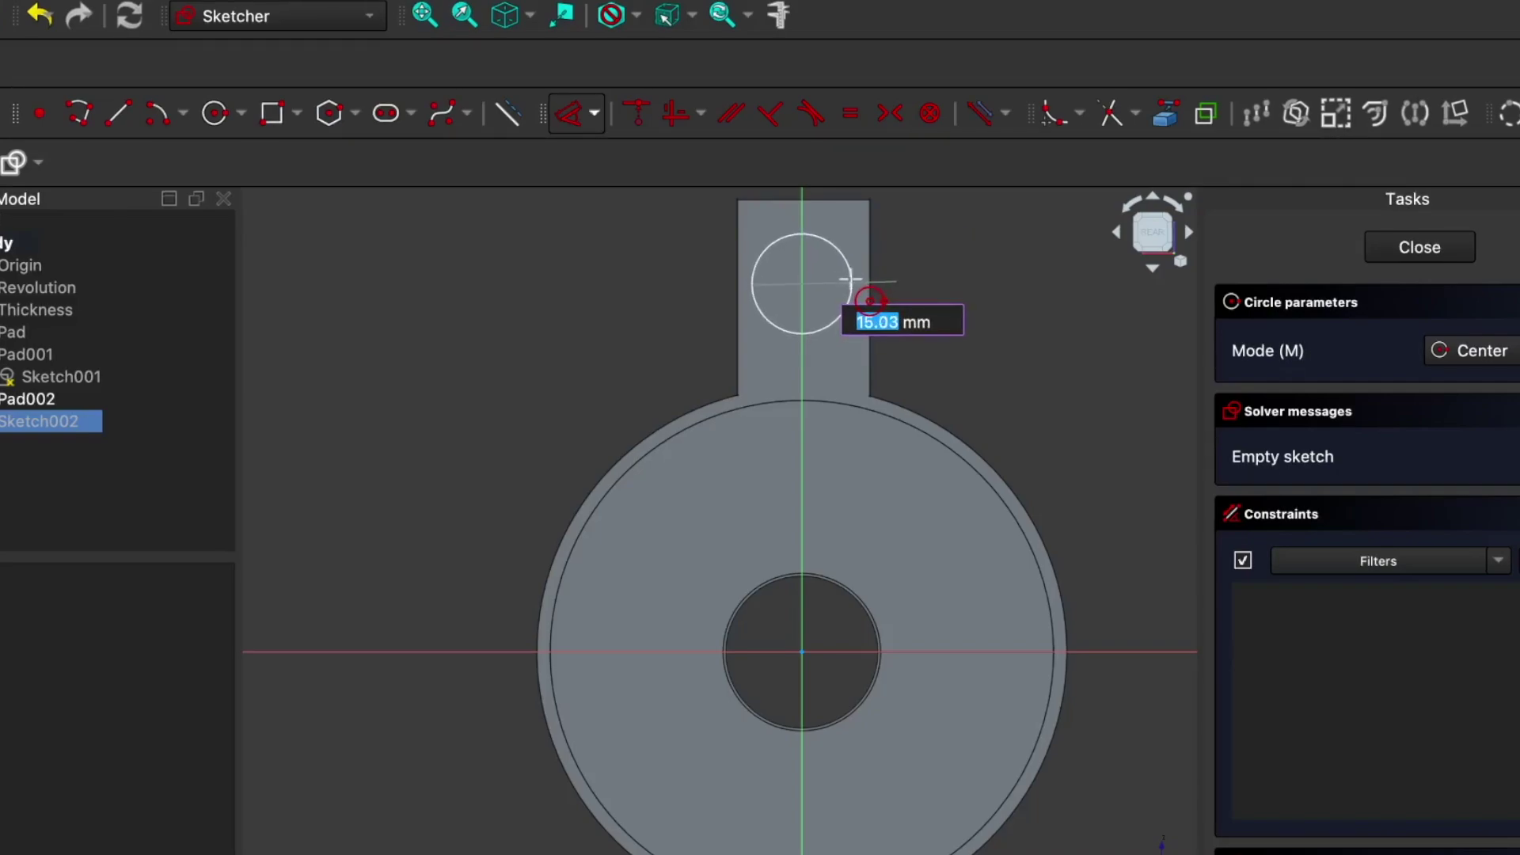
pyautogui.click(850, 279)
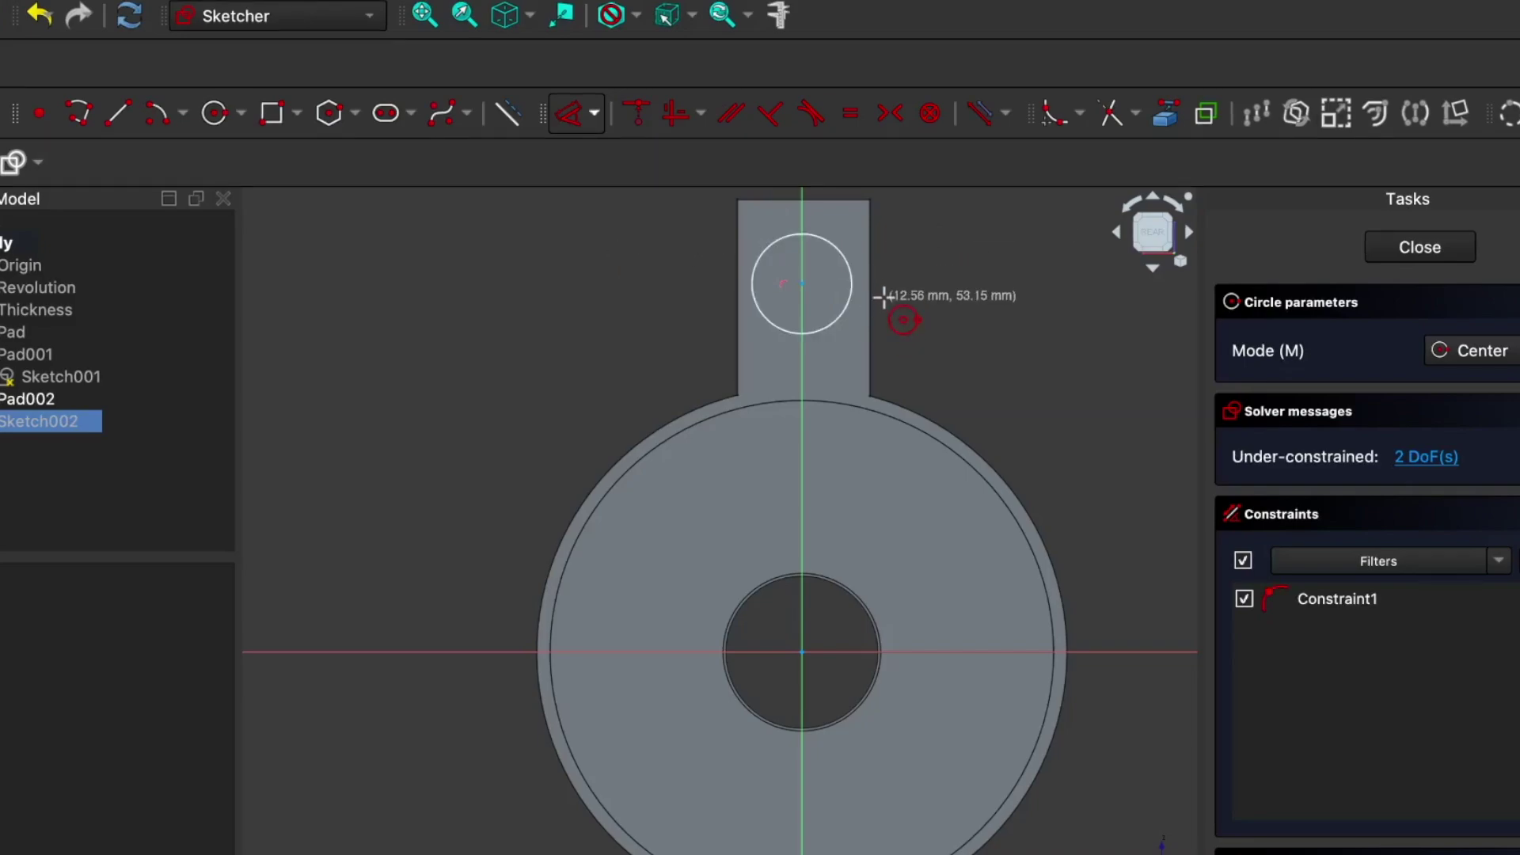
pyautogui.rightClick(943, 279)
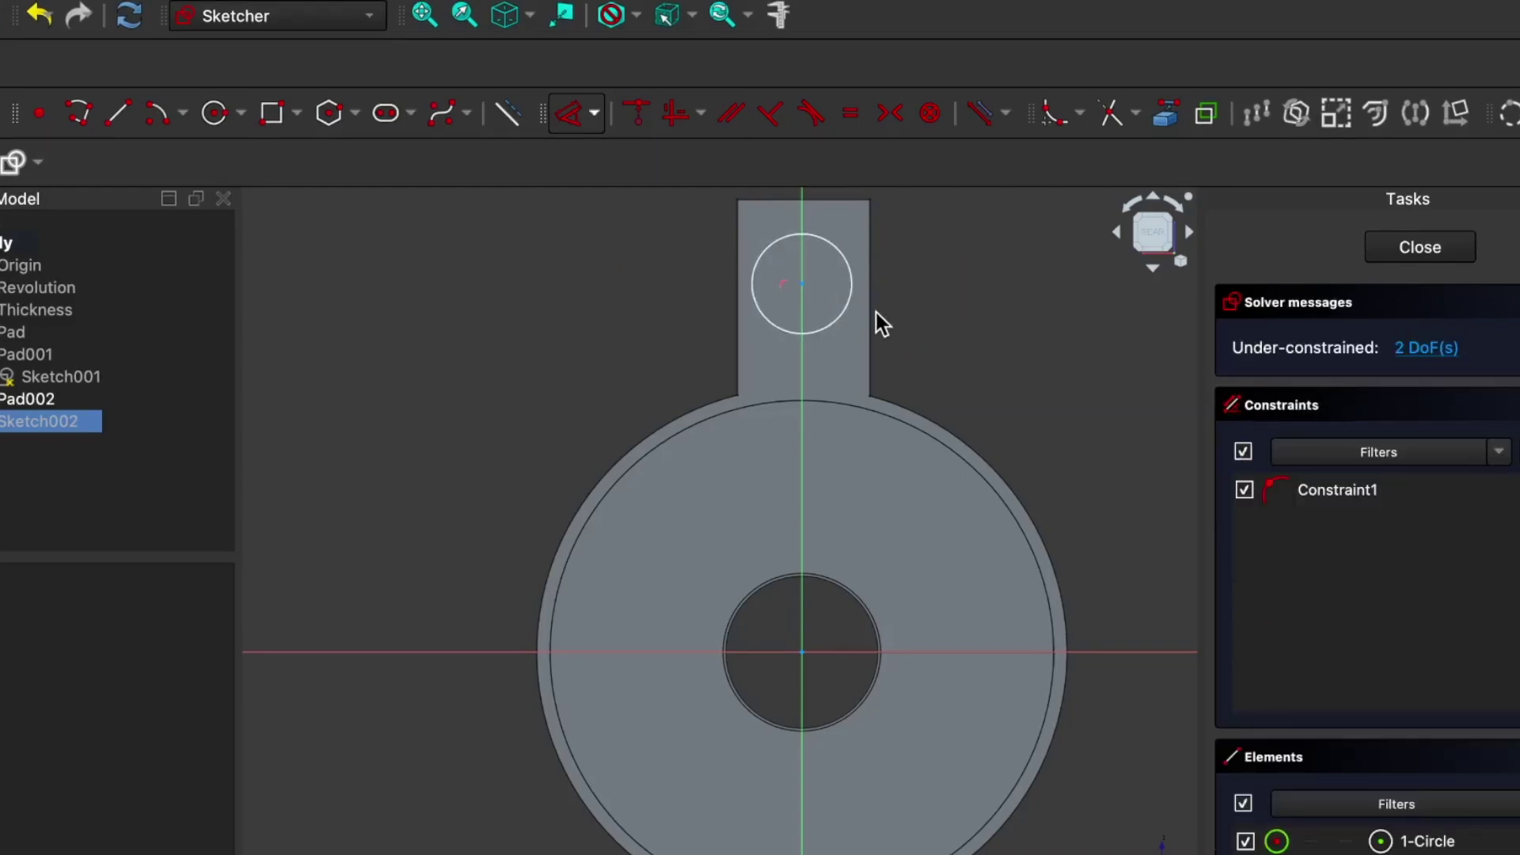
pyautogui.click(1413, 258)
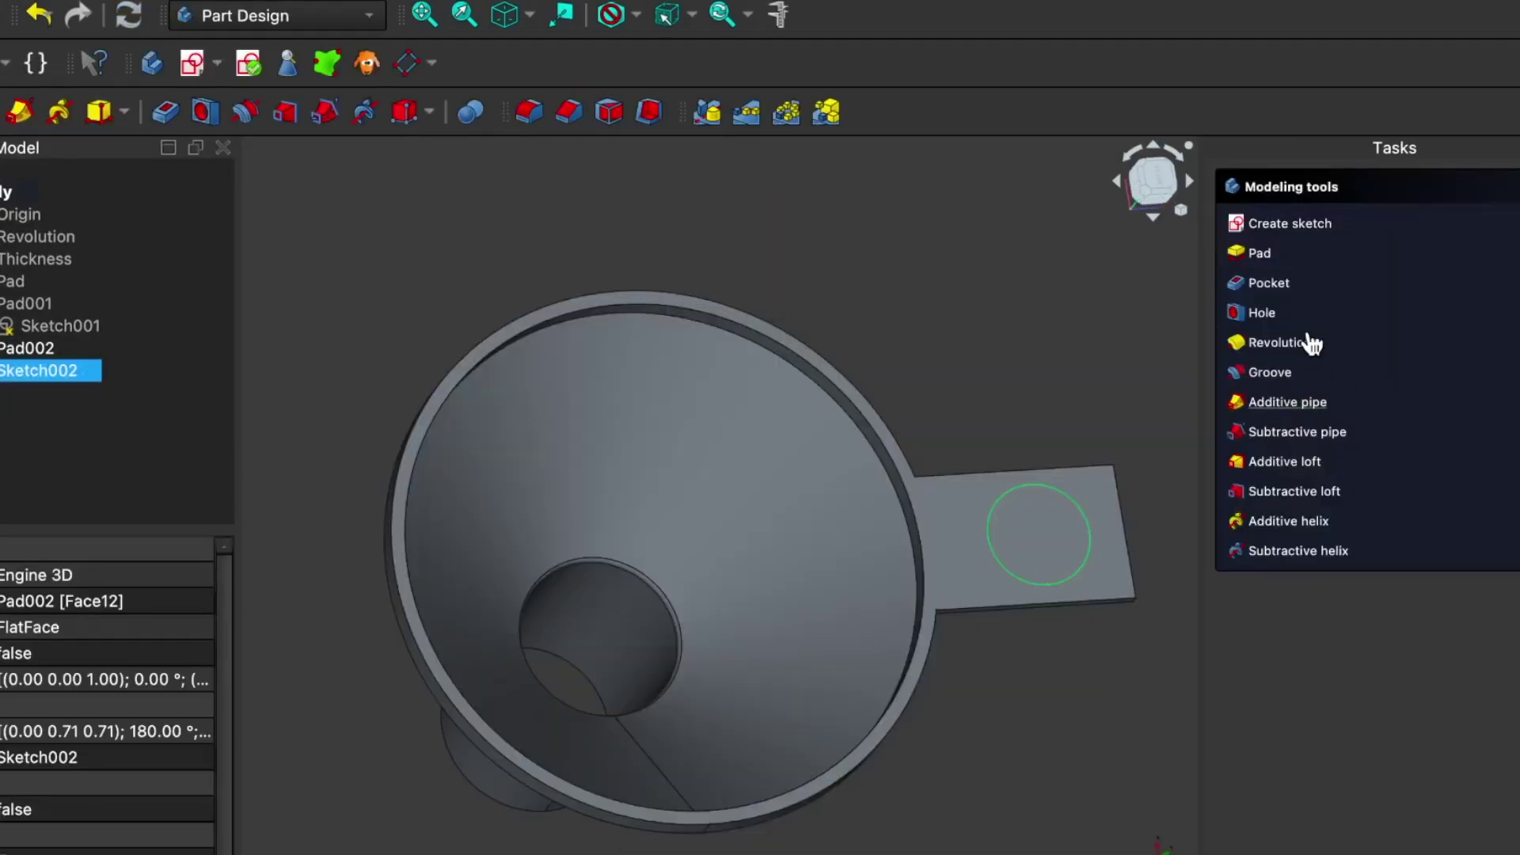
# Pocket the circle sketch through the handle tab with a dimension length of 5.00 mm.
pyautogui.click(1270, 286)
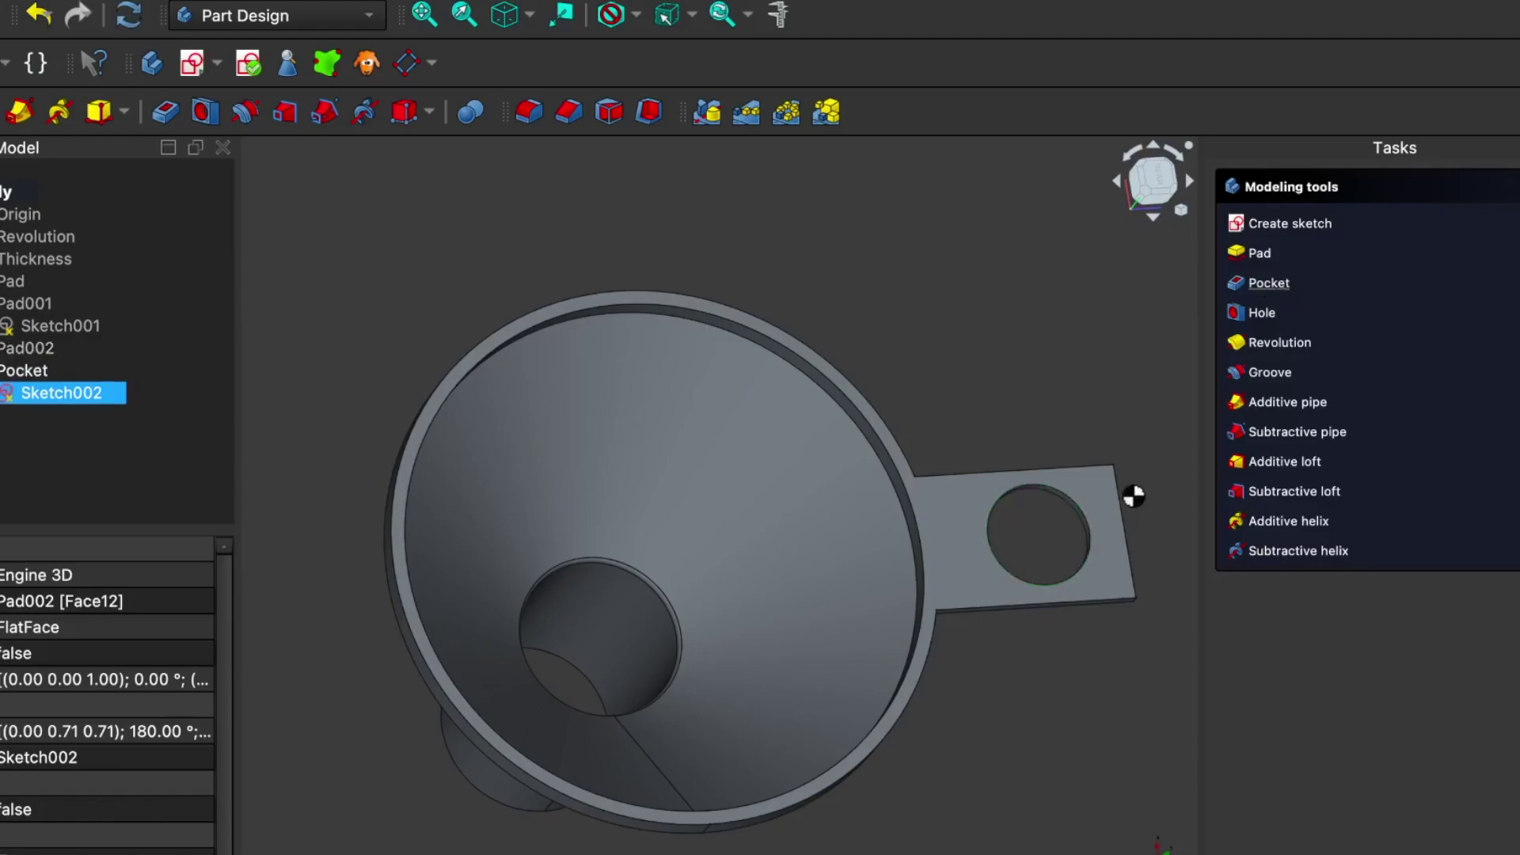
pyautogui.moveTo(1069, 620); pyautogui.dragTo(1014, 678, button='middle')
pyautogui.moveTo(967, 389); pyautogui.dragTo(1030, 443, button='middle')
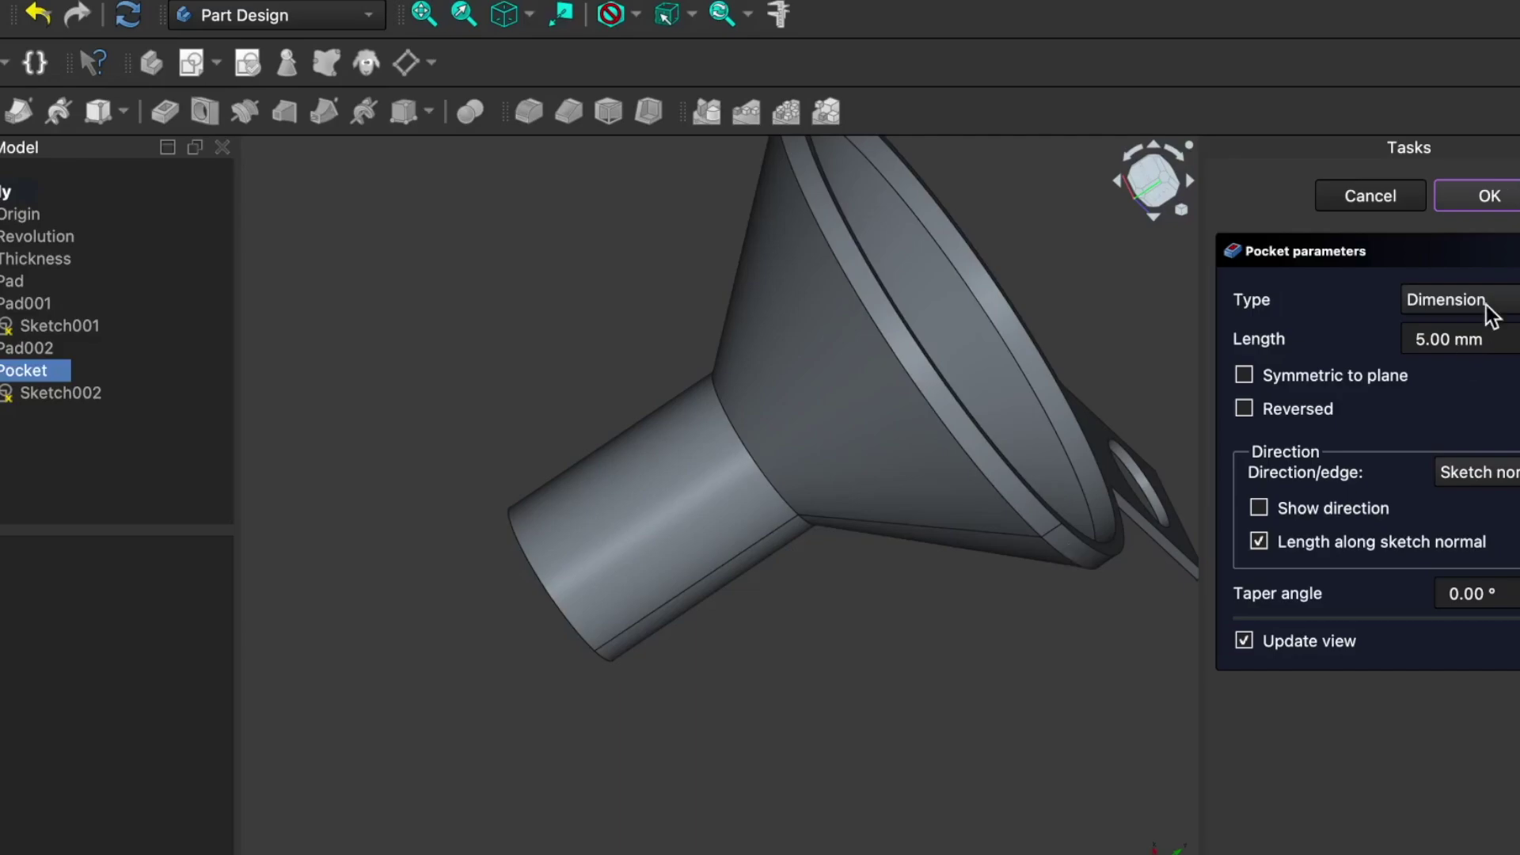
pyautogui.press('Return')
pyautogui.moveTo(615, 343); pyautogui.dragTo(994, 668, button='middle')
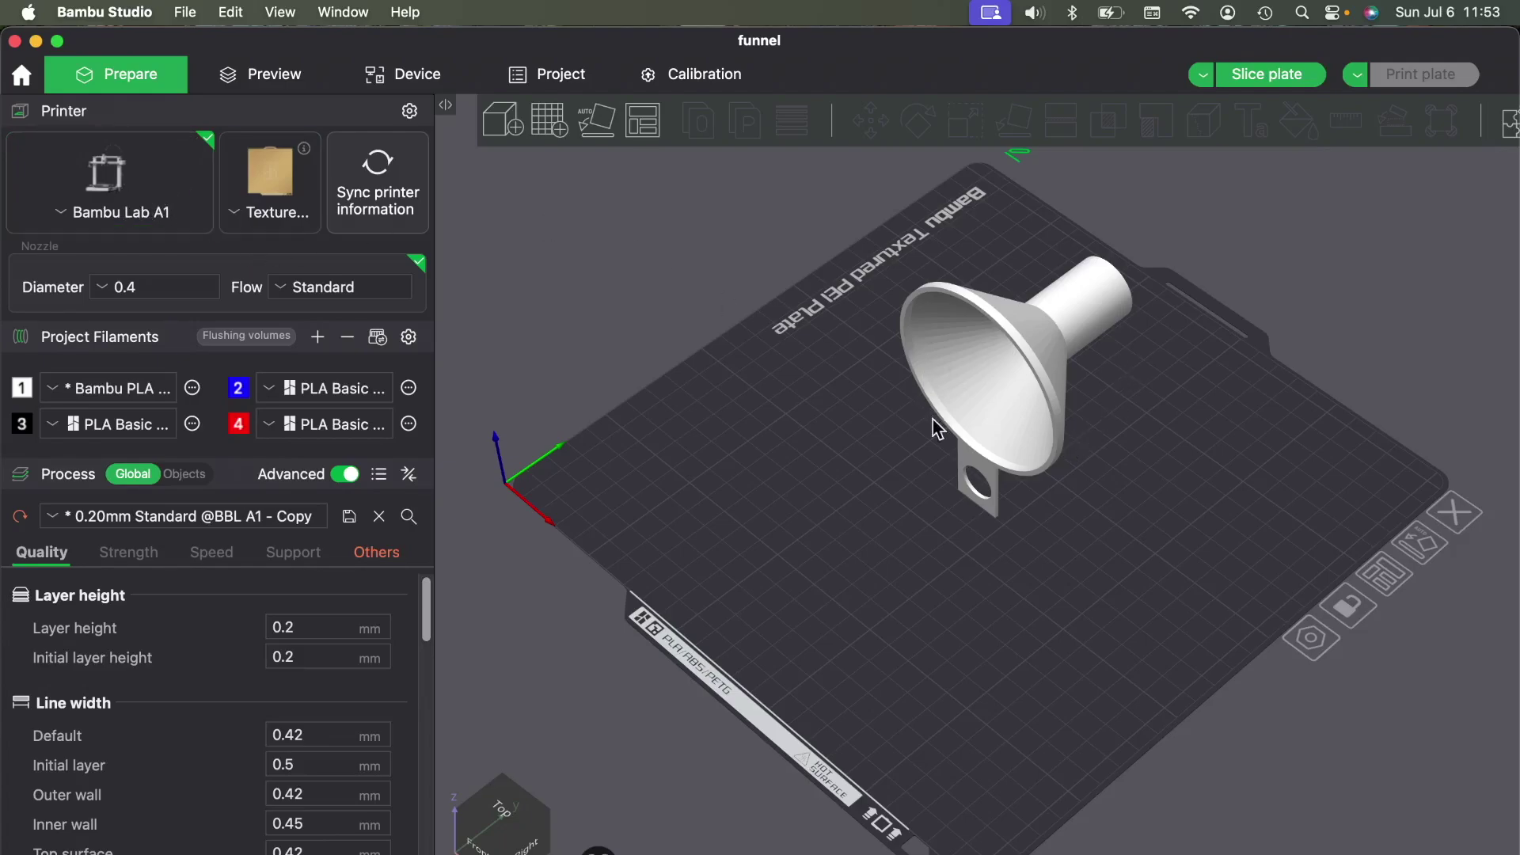
# In Bambu Studio, auto-orient the funnel model so its wide rim lies flat on the build plate, and deselect it.
pyautogui.click(985, 409)
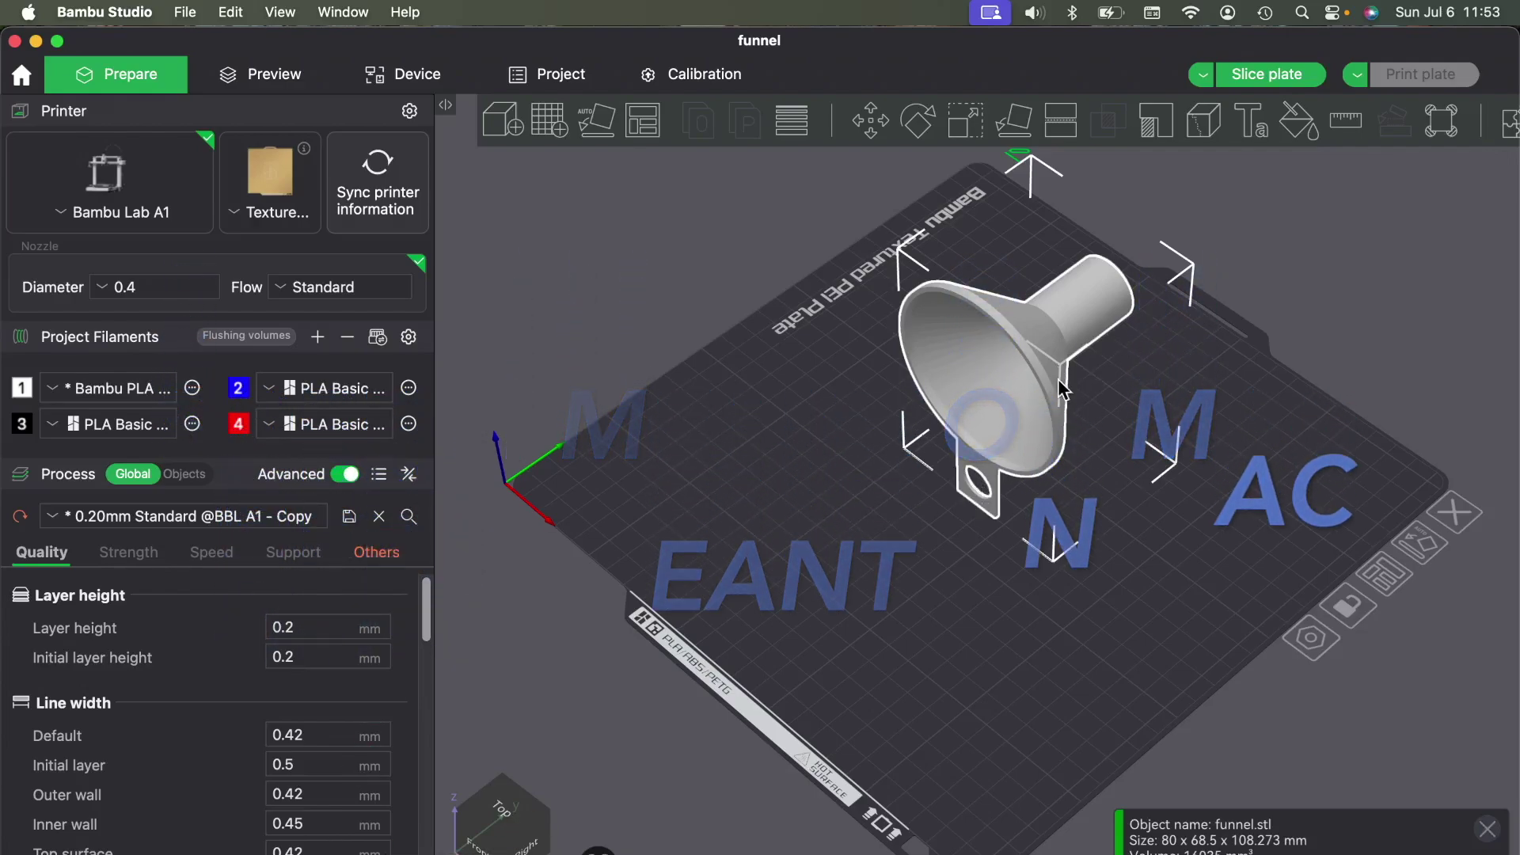
pyautogui.click(944, 567)
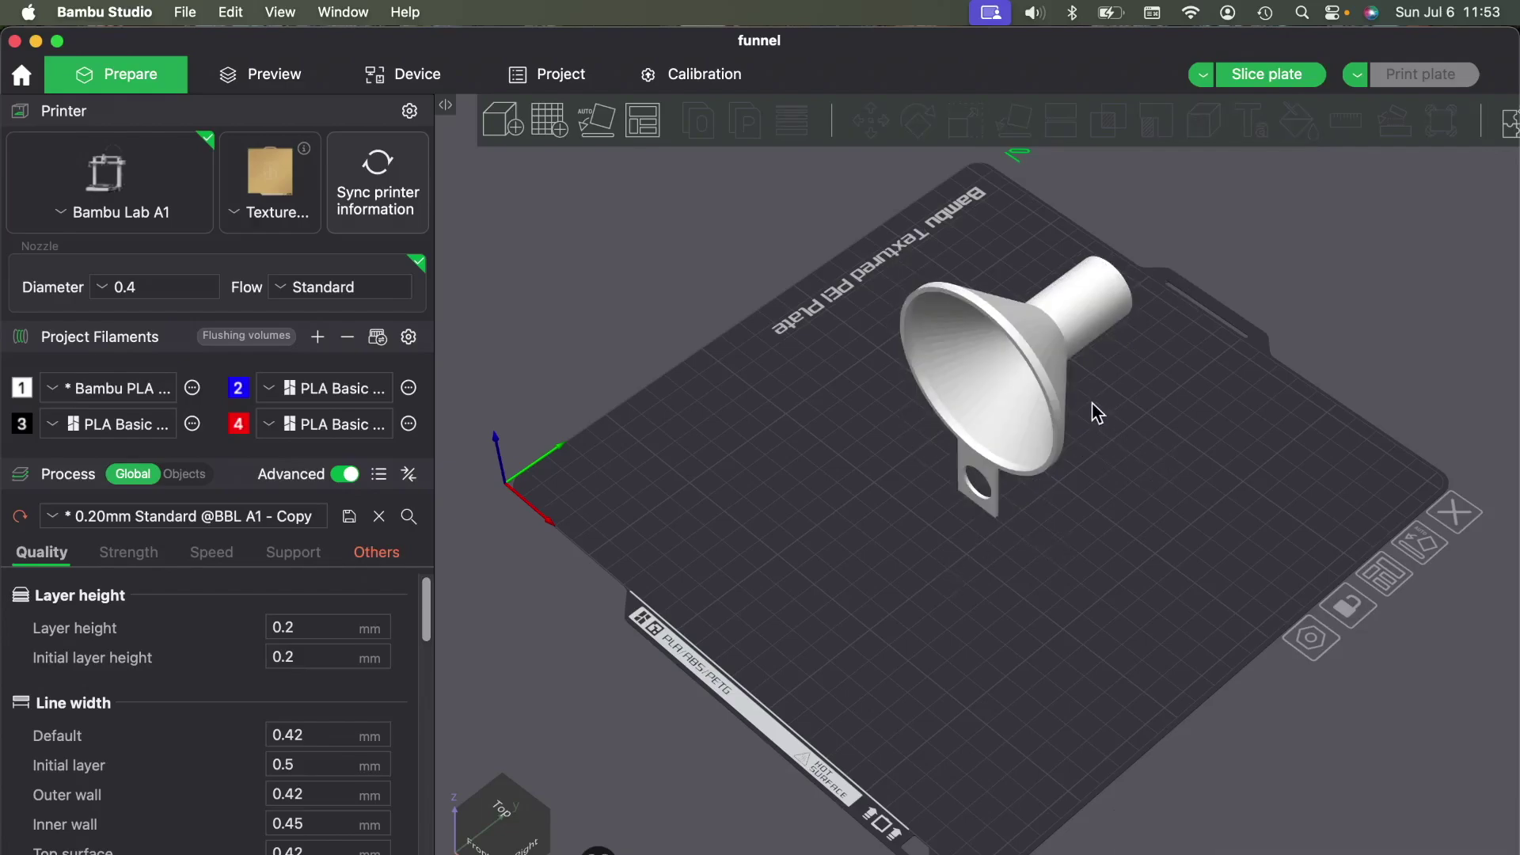
pyautogui.moveTo(1154, 458); pyautogui.dragTo(1051, 502)
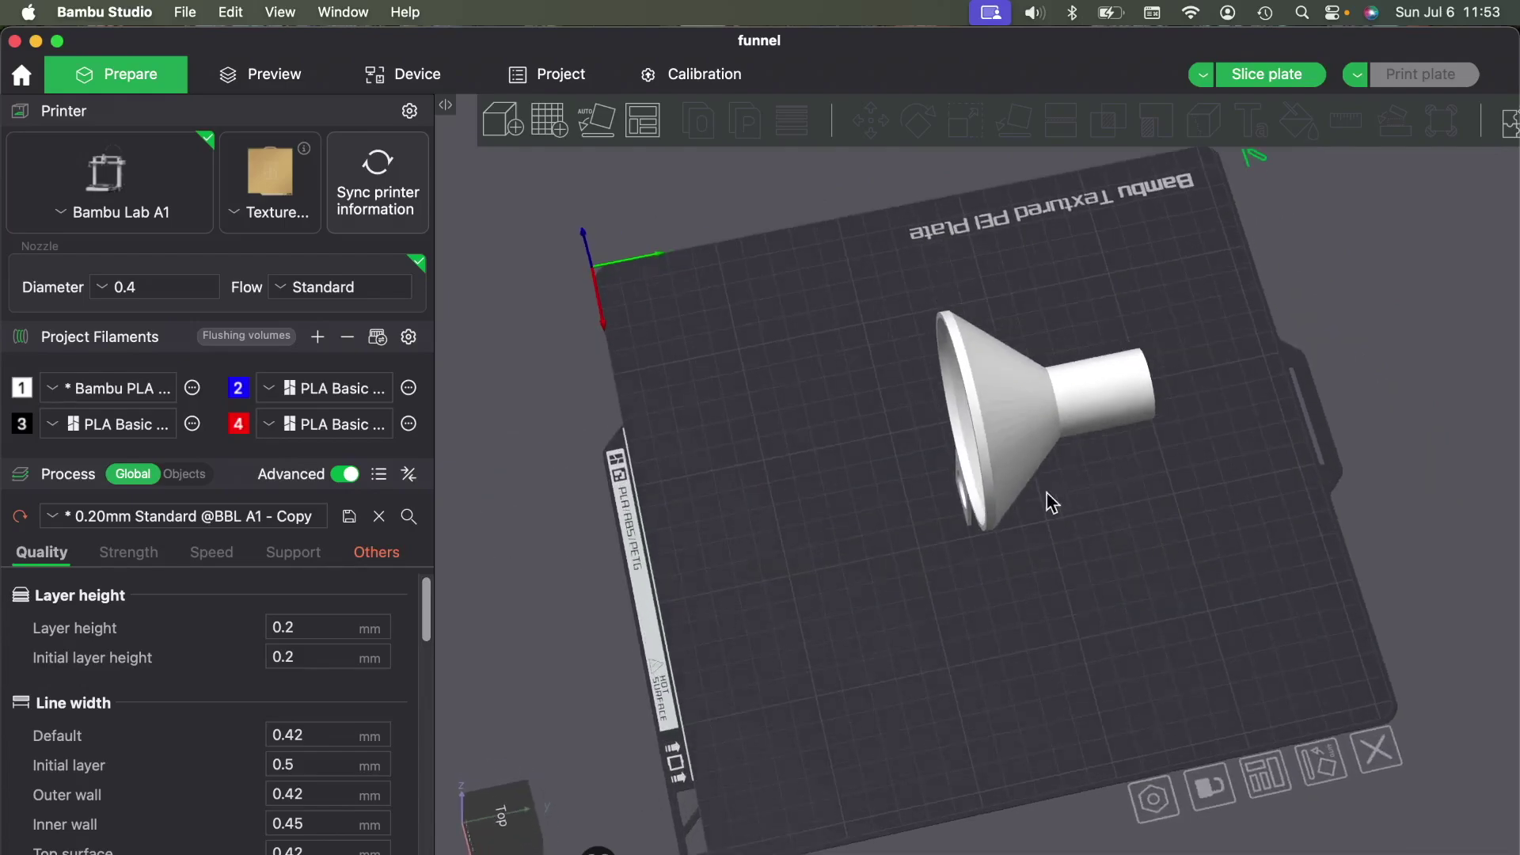
pyautogui.click(1014, 422)
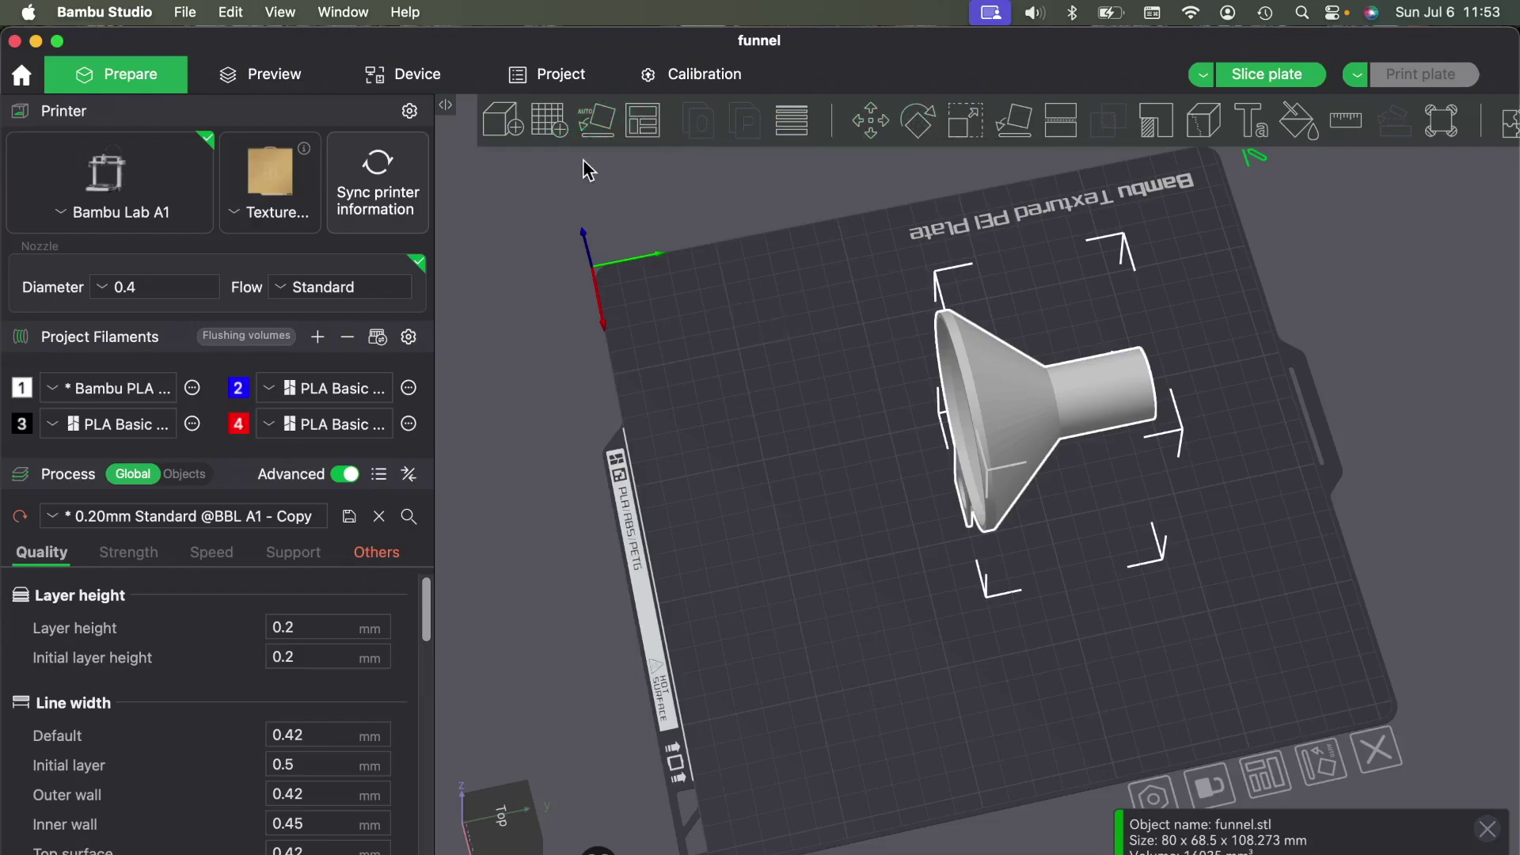
pyautogui.click(601, 131)
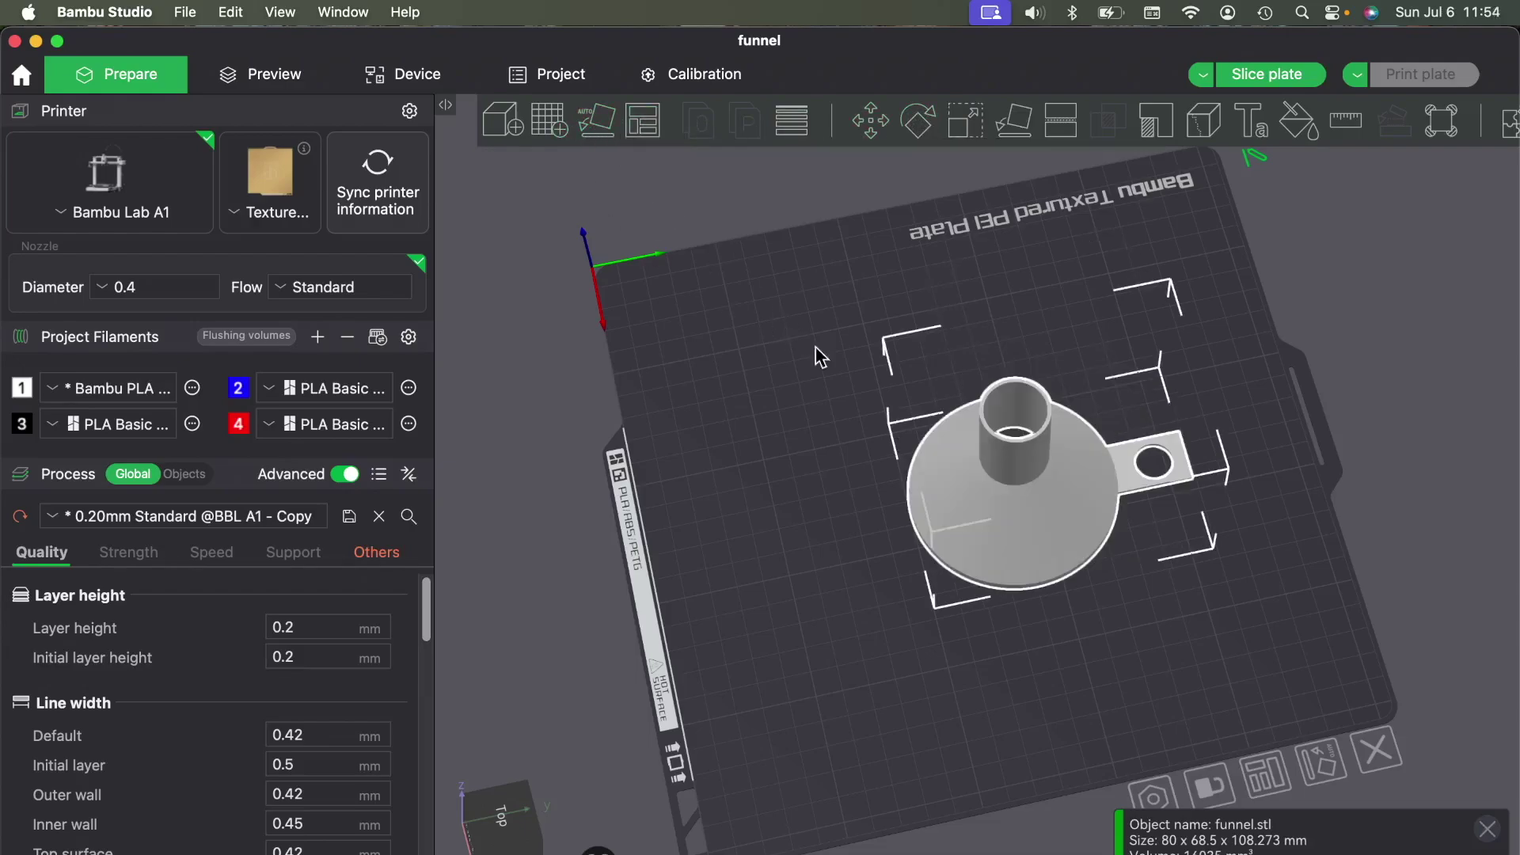
pyautogui.click(896, 555)
# Slice the plate with the upright funnel and keep the layer preview at the topmost layer.
pyautogui.moveTo(1114, 625)
pyautogui.mouseDown()
pyautogui.moveTo(1105, 544)
pyautogui.moveTo(1137, 608)
pyautogui.moveTo(1101, 623)
pyautogui.moveTo(1128, 629)
pyautogui.mouseUp()
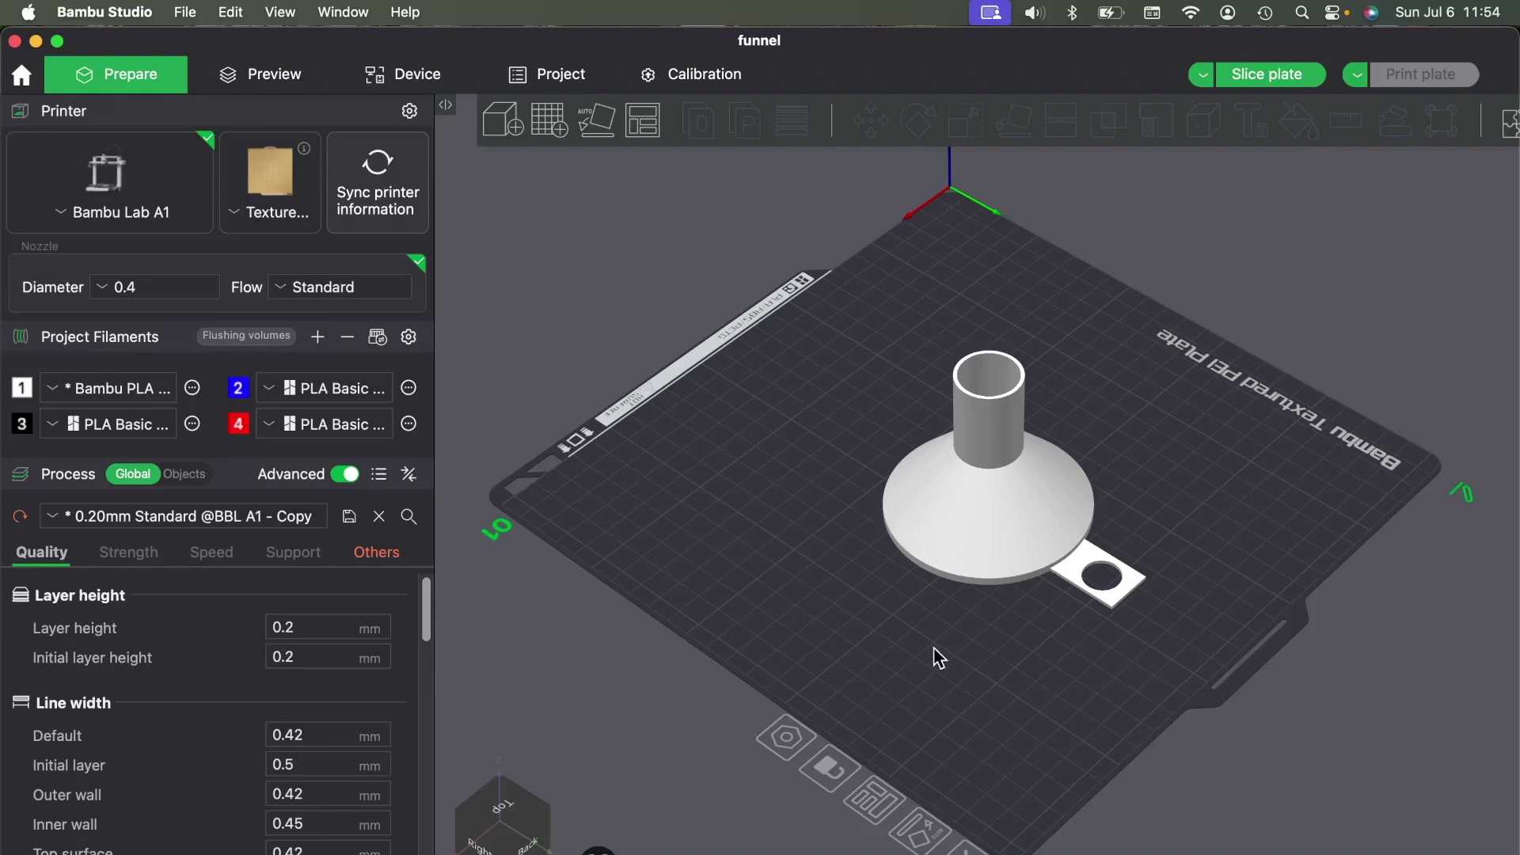
pyautogui.scroll(5, 948, 659)
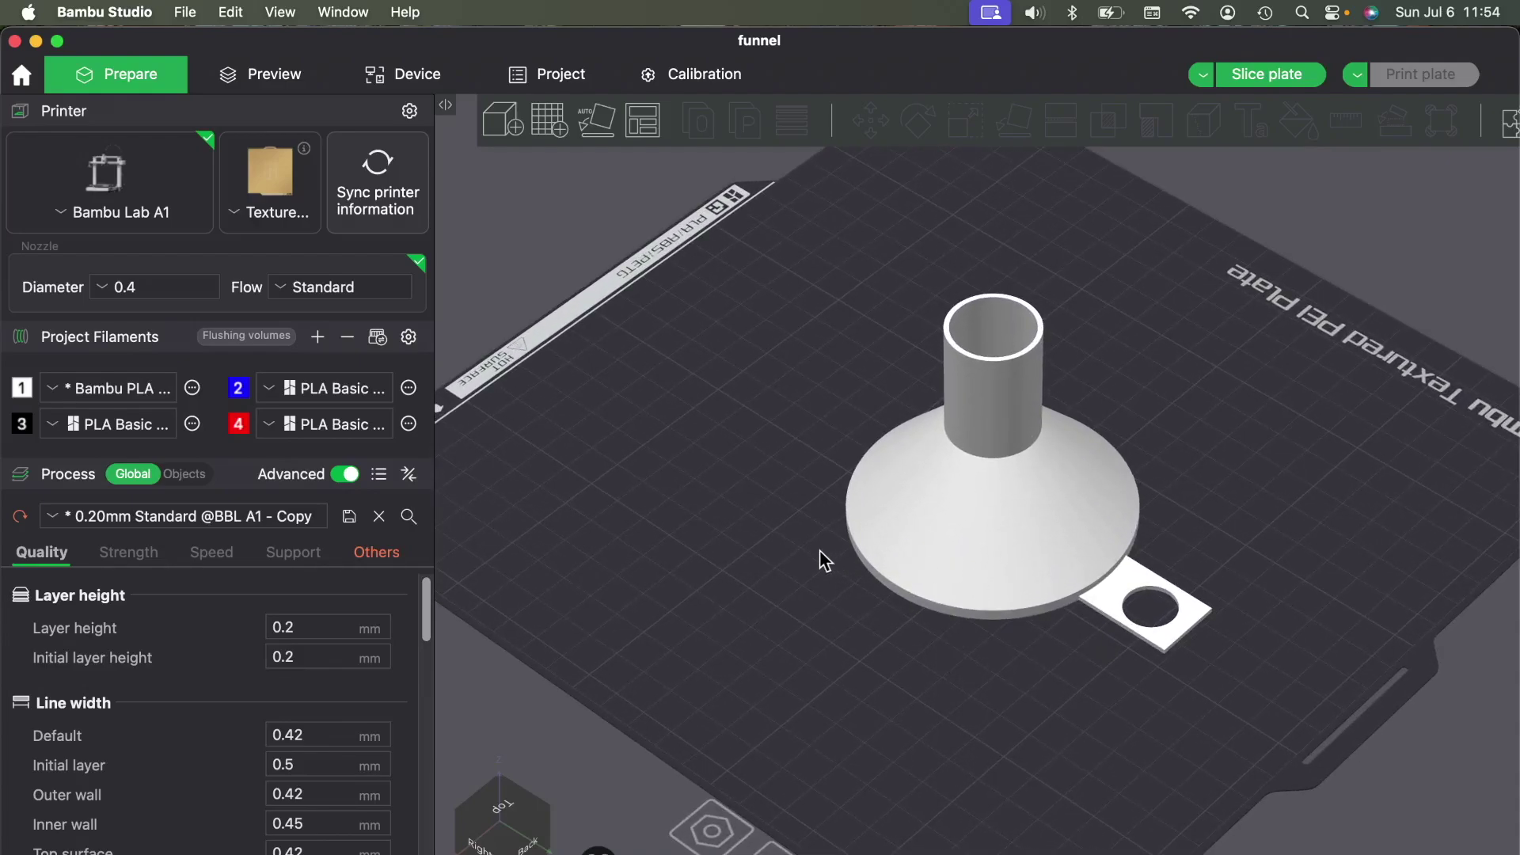
pyautogui.scroll(-3, 162, 638)
pyautogui.scroll(-3, 162, 637)
pyautogui.scroll(5, 163, 637)
pyautogui.scroll(-3, 751, 509)
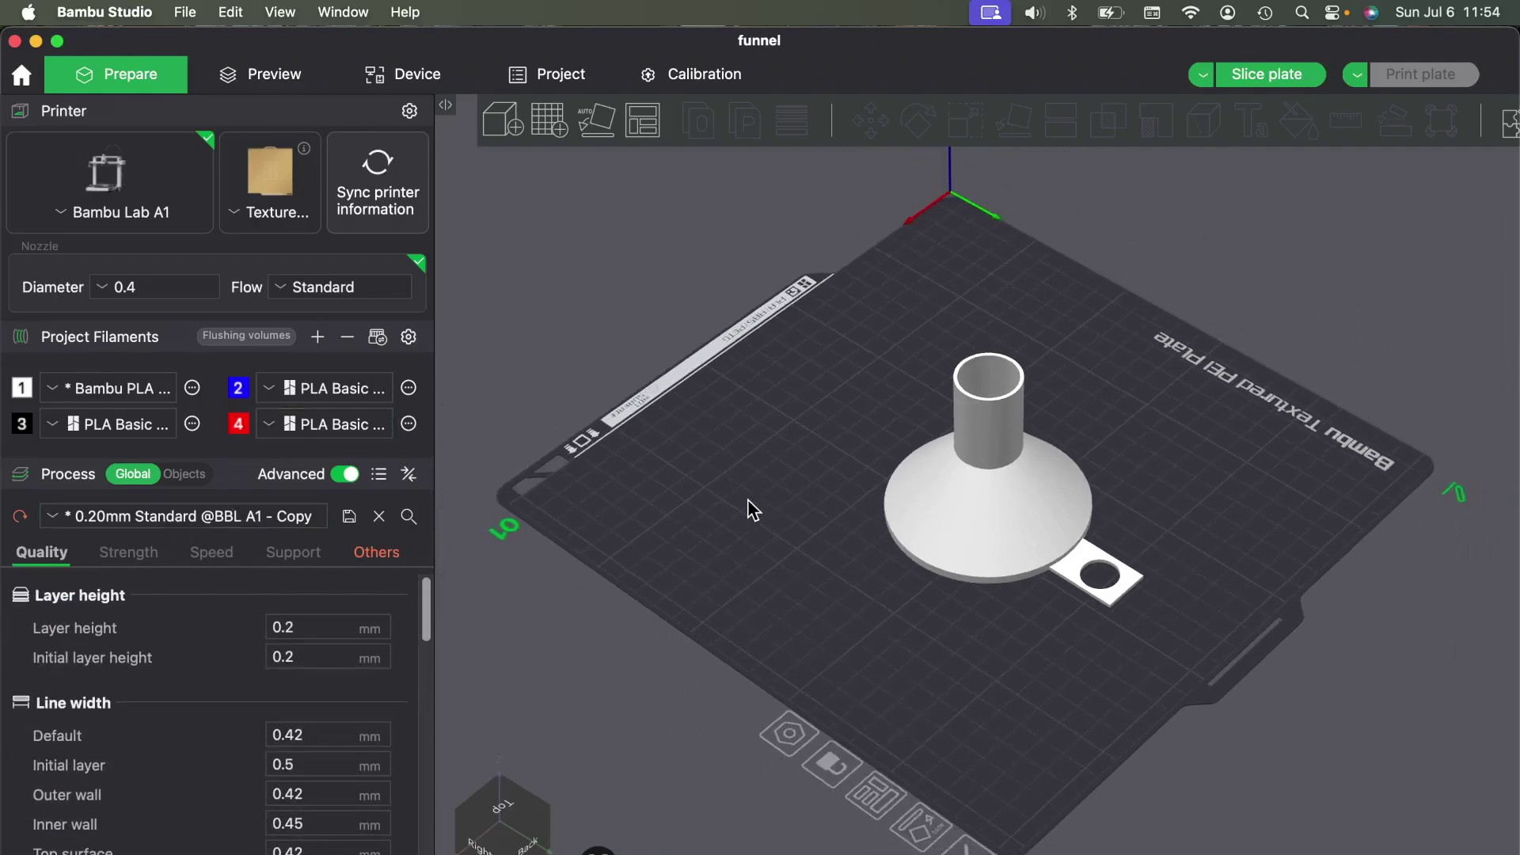
pyautogui.click(1267, 74)
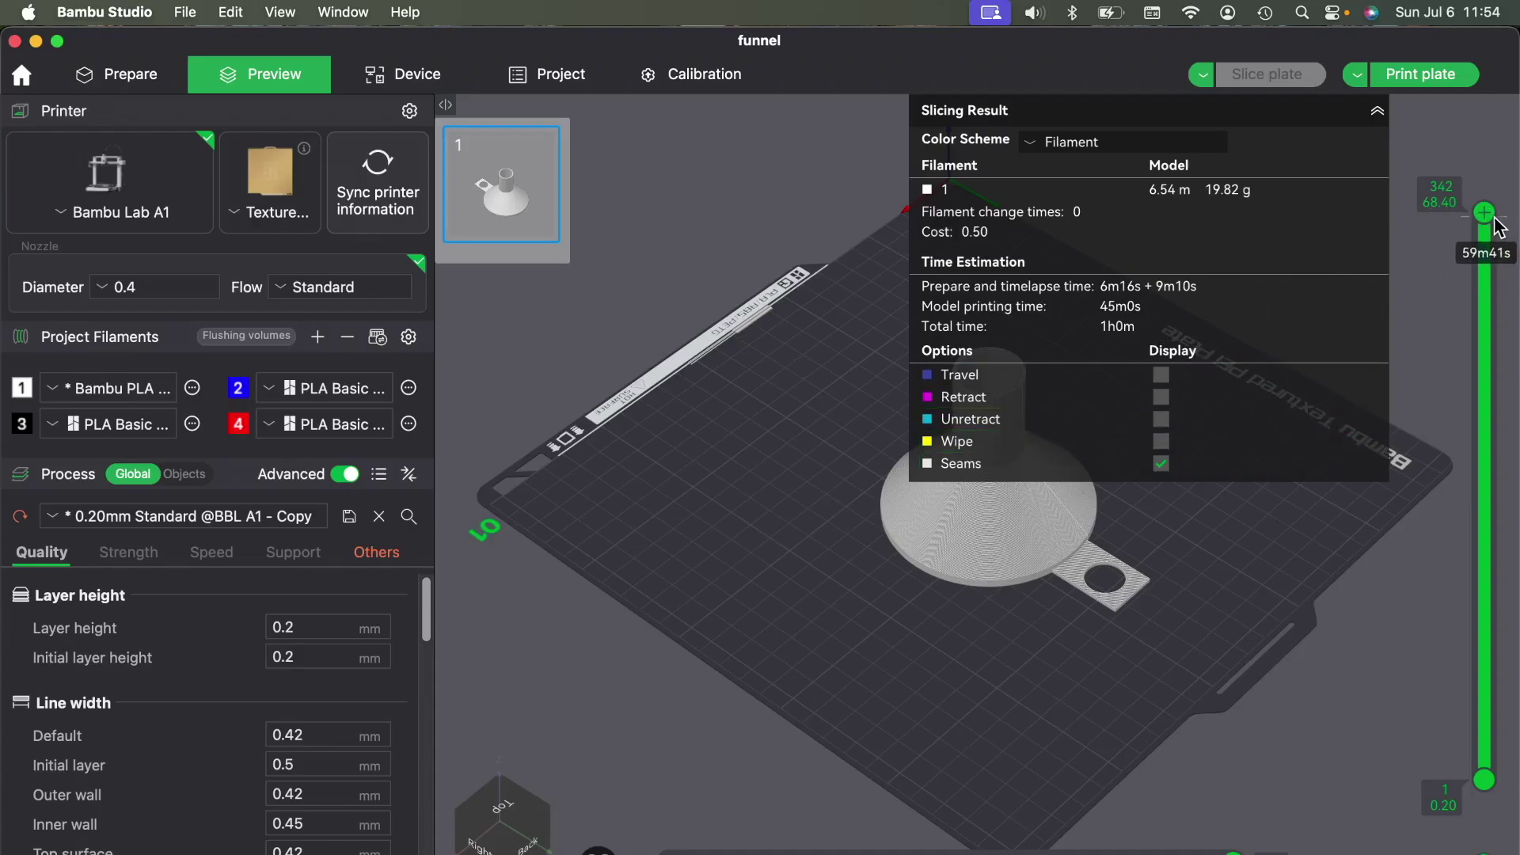
pyautogui.moveTo(1485, 213)
pyautogui.mouseDown()
pyautogui.moveTo(1512, 492)
pyautogui.moveTo(1501, 207)
pyautogui.mouseUp()
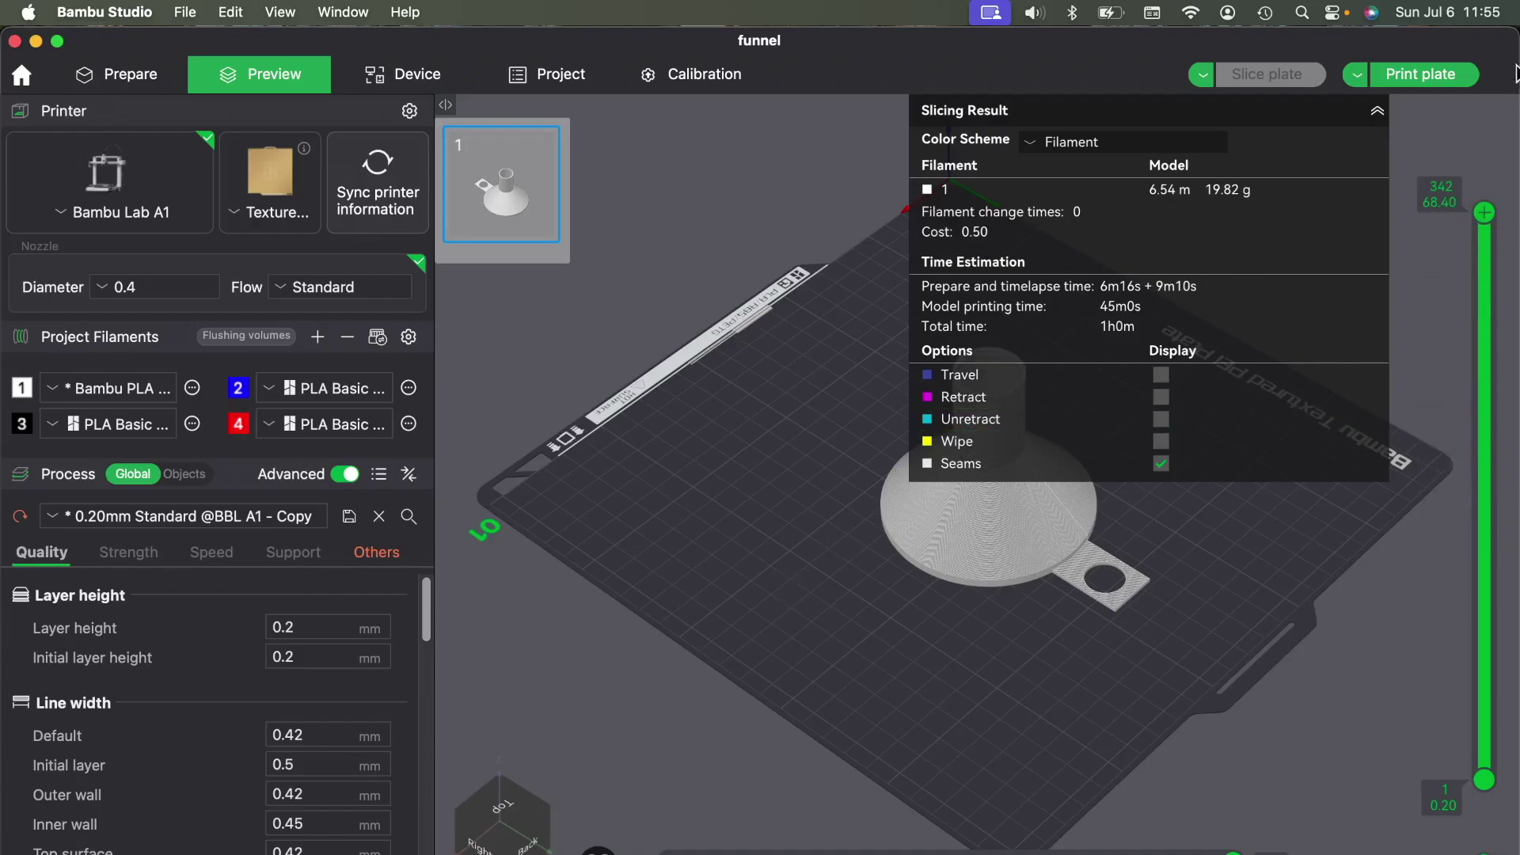
# Send the sliced funnel to the printer as a print job, using the PLA filament in AMS slot A2.
pyautogui.click(1442, 80)
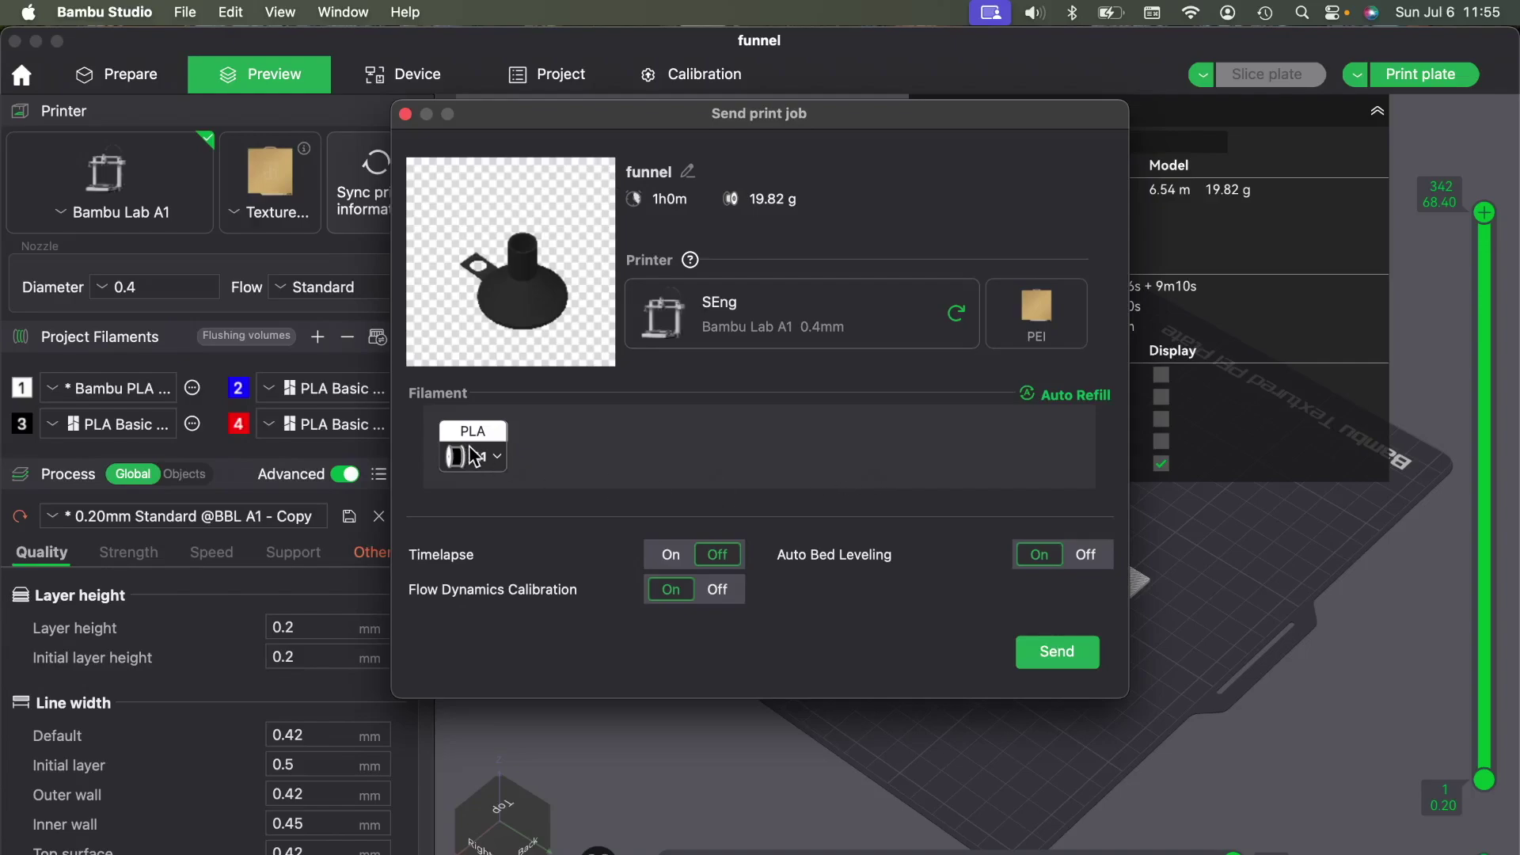
pyautogui.click(498, 459)
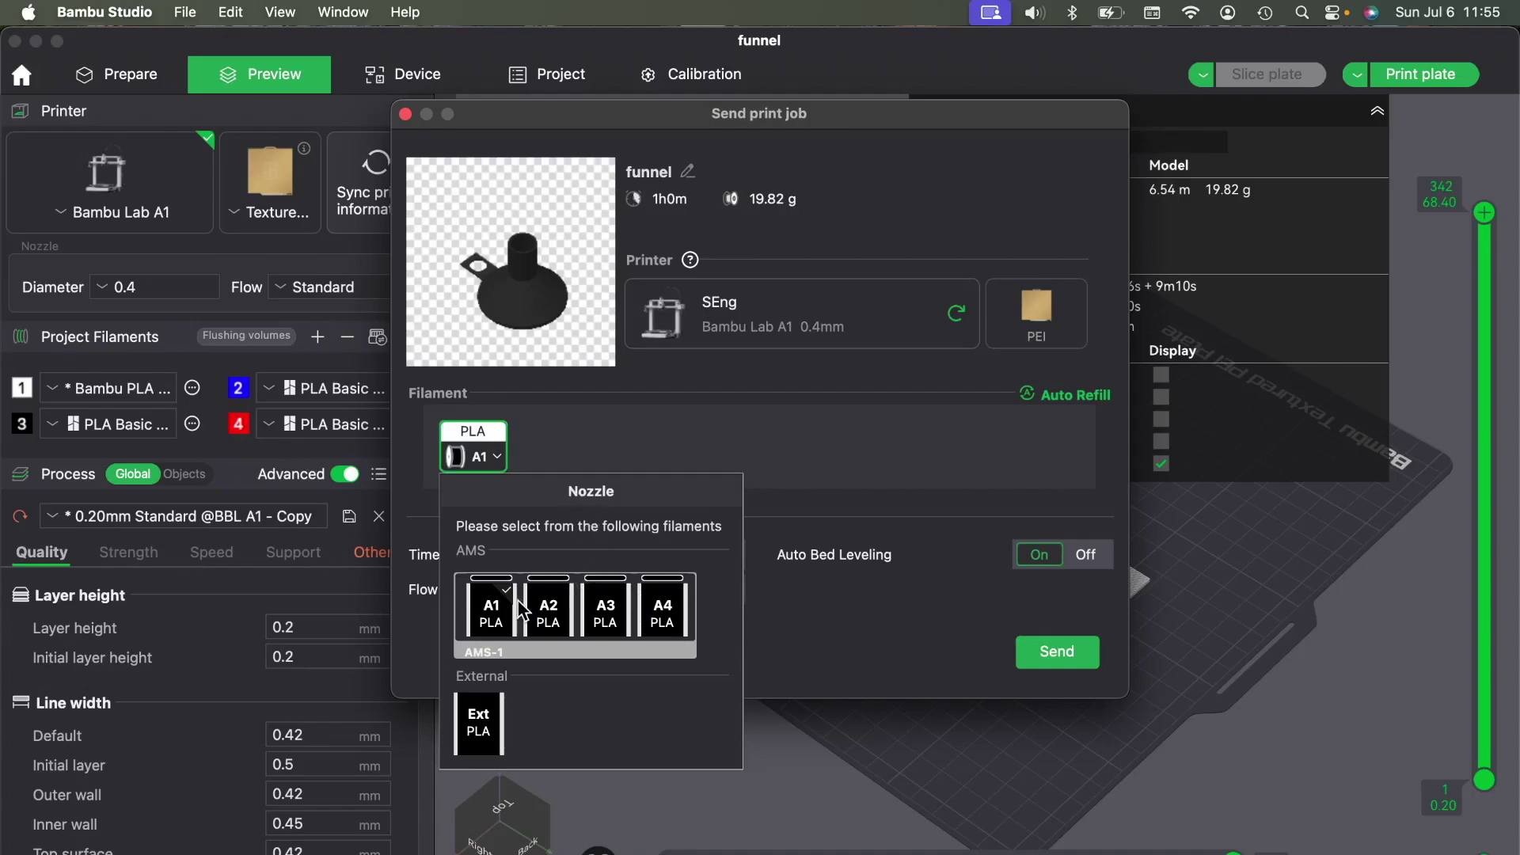
pyautogui.click(557, 623)
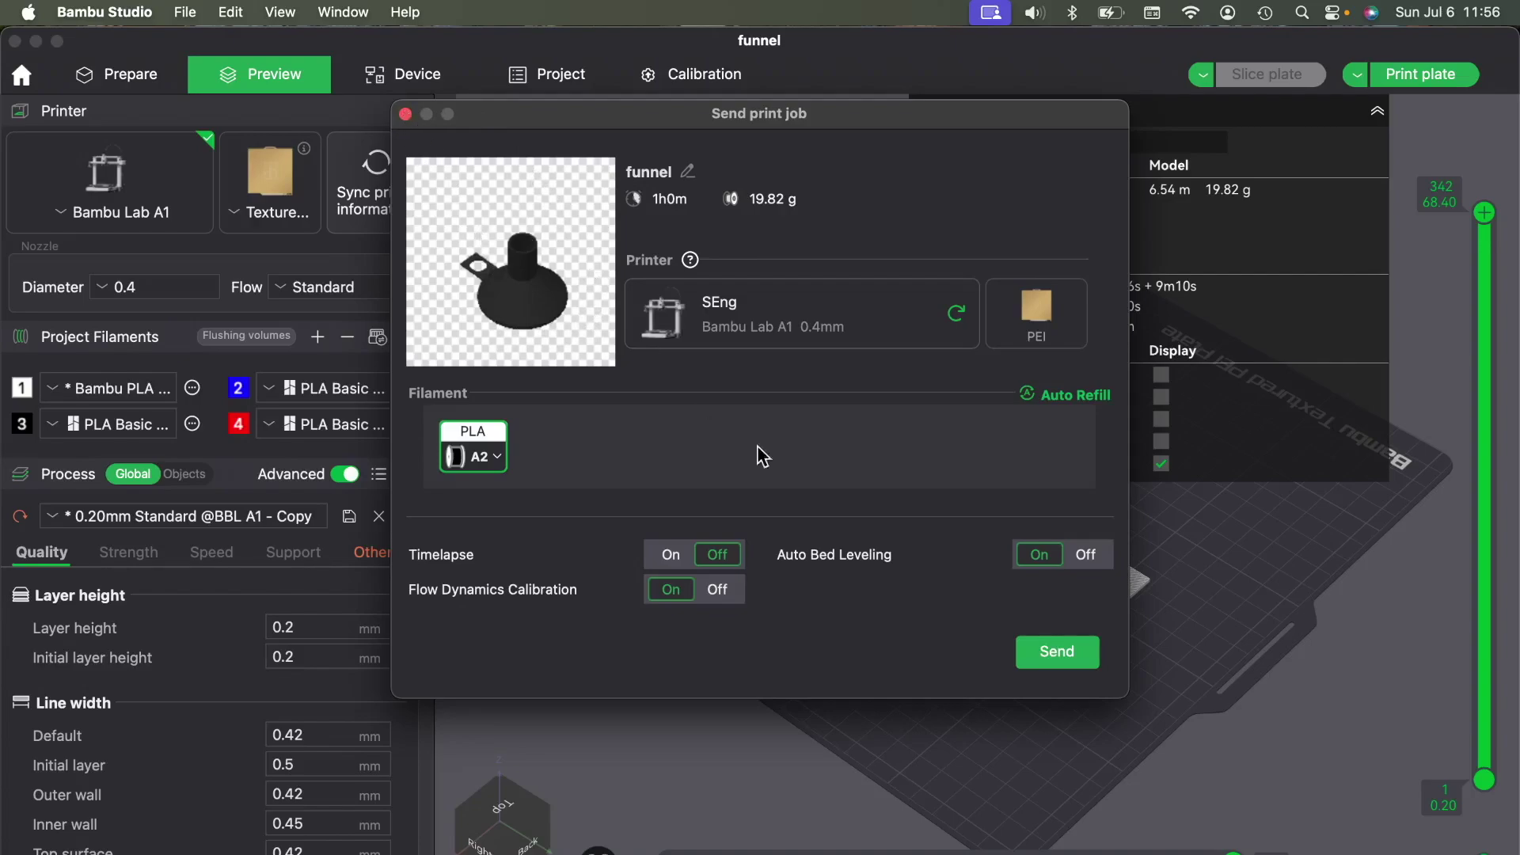
pyautogui.click(1073, 657)
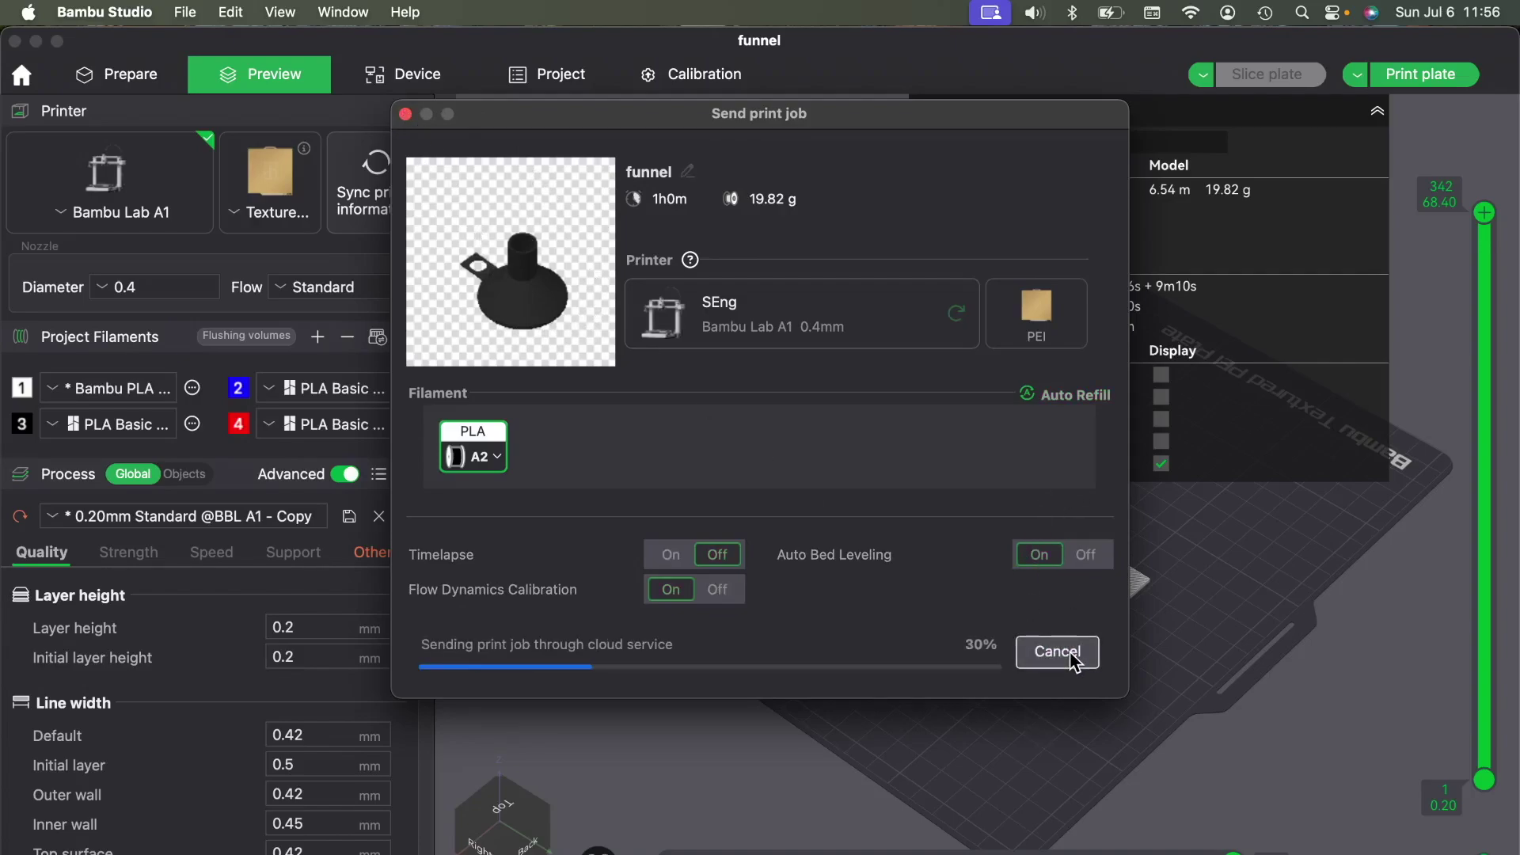